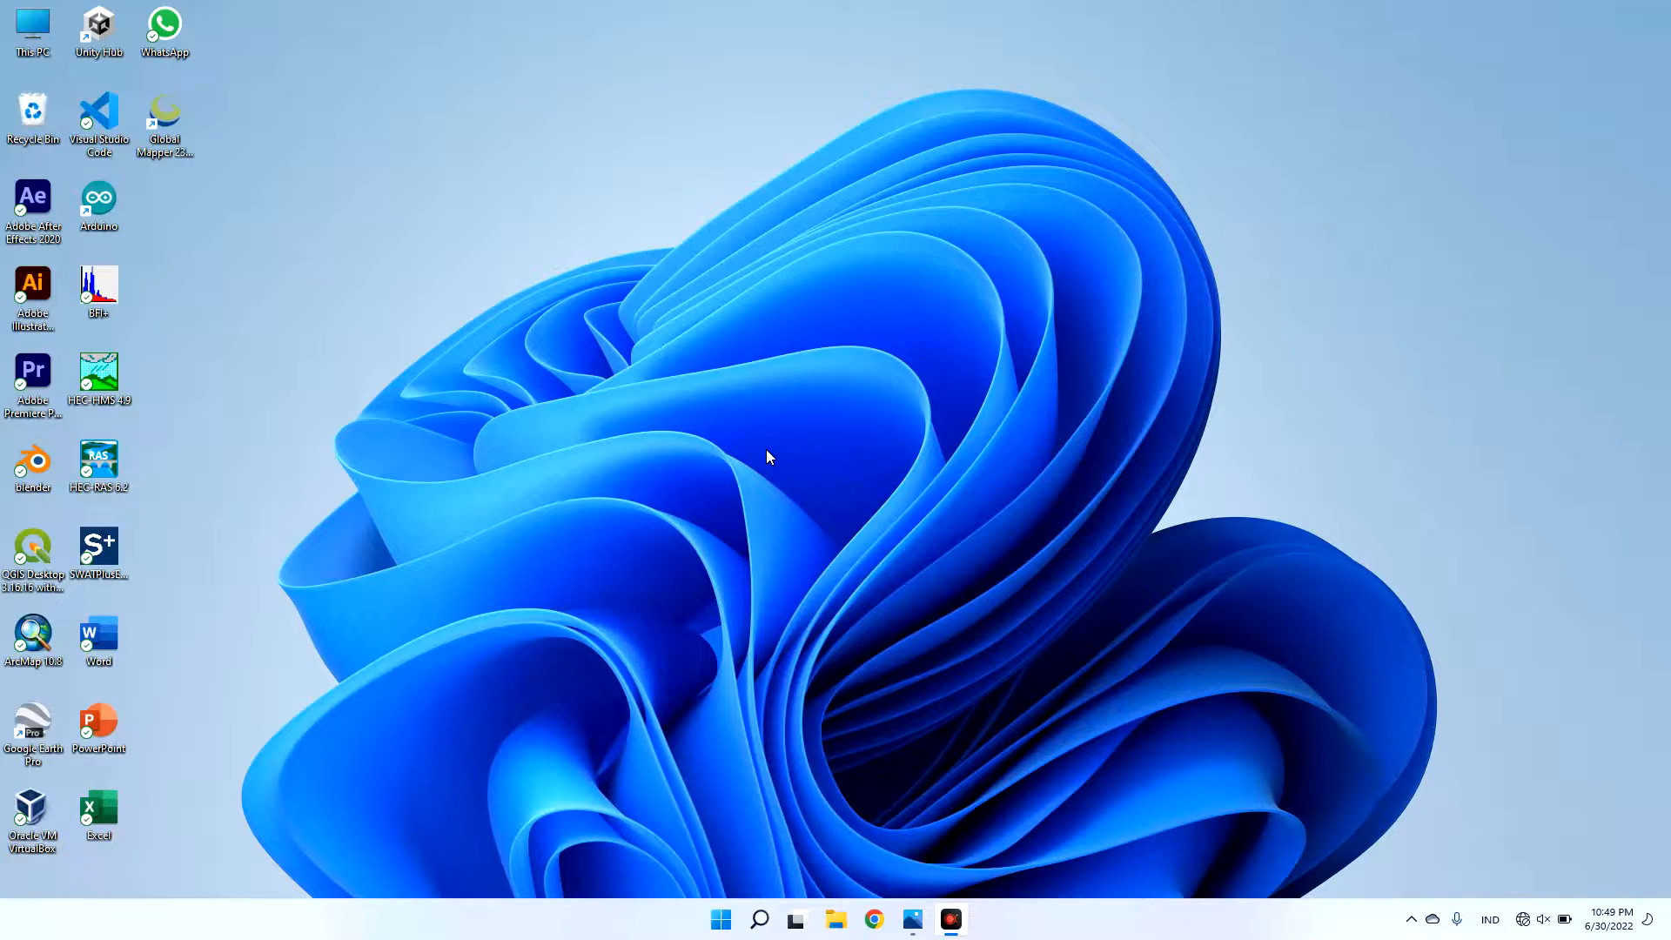
# - Launch ArcMap and dismiss the Getting Started dialog to begin with a blank map
pyautogui.doubleClick(38, 639)
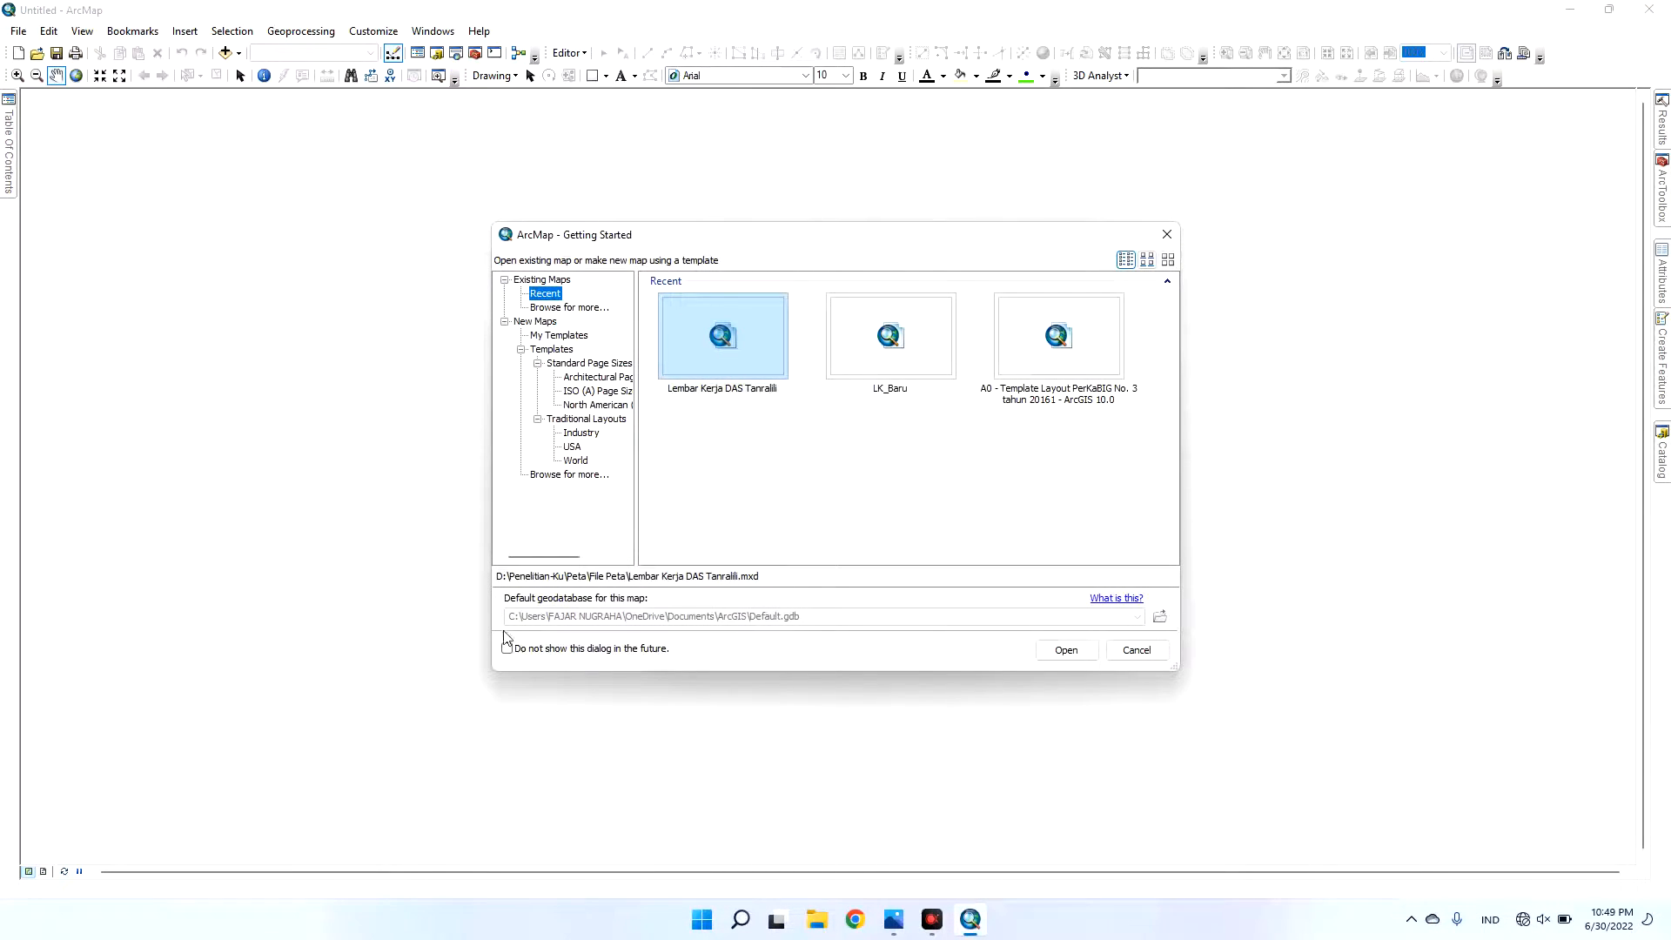
pyautogui.click(1136, 650)
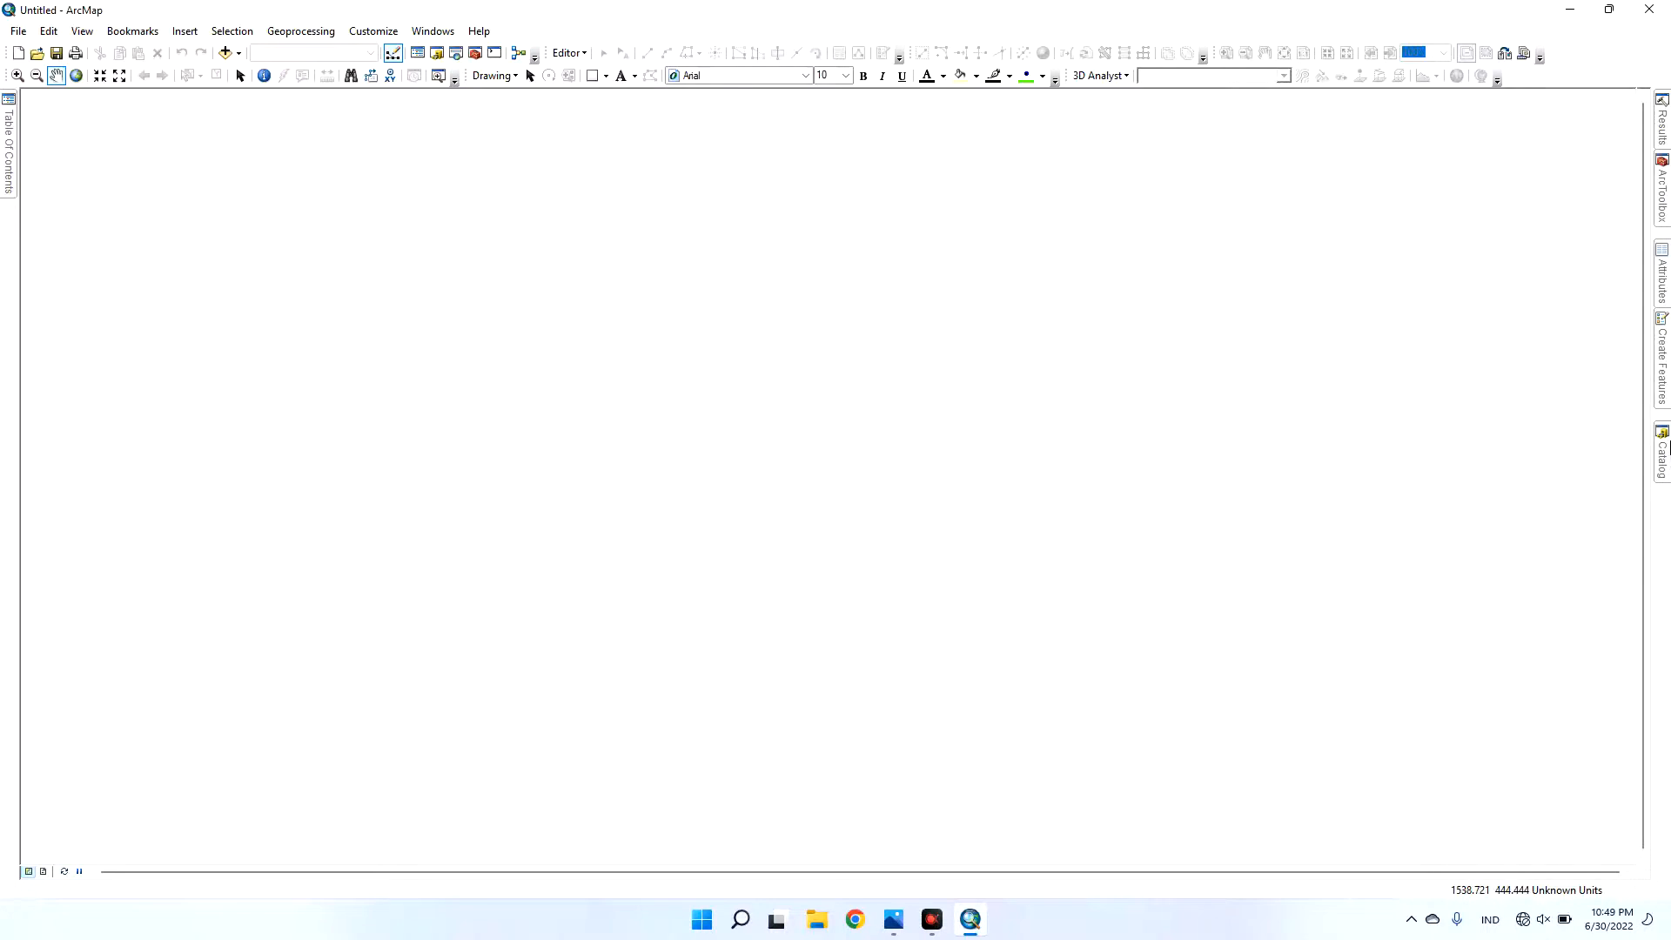
# - Add 2012-32 SIDENRENG.jpg from Belajar\1 - Dasar\1 - Reaktifikasi (Georeferencing) in the D:\Project\ArcGIS connection to the map, dismissing the spatial reference warning
pyautogui.moveTo(1664, 448)
pyautogui.click(1419, 203)
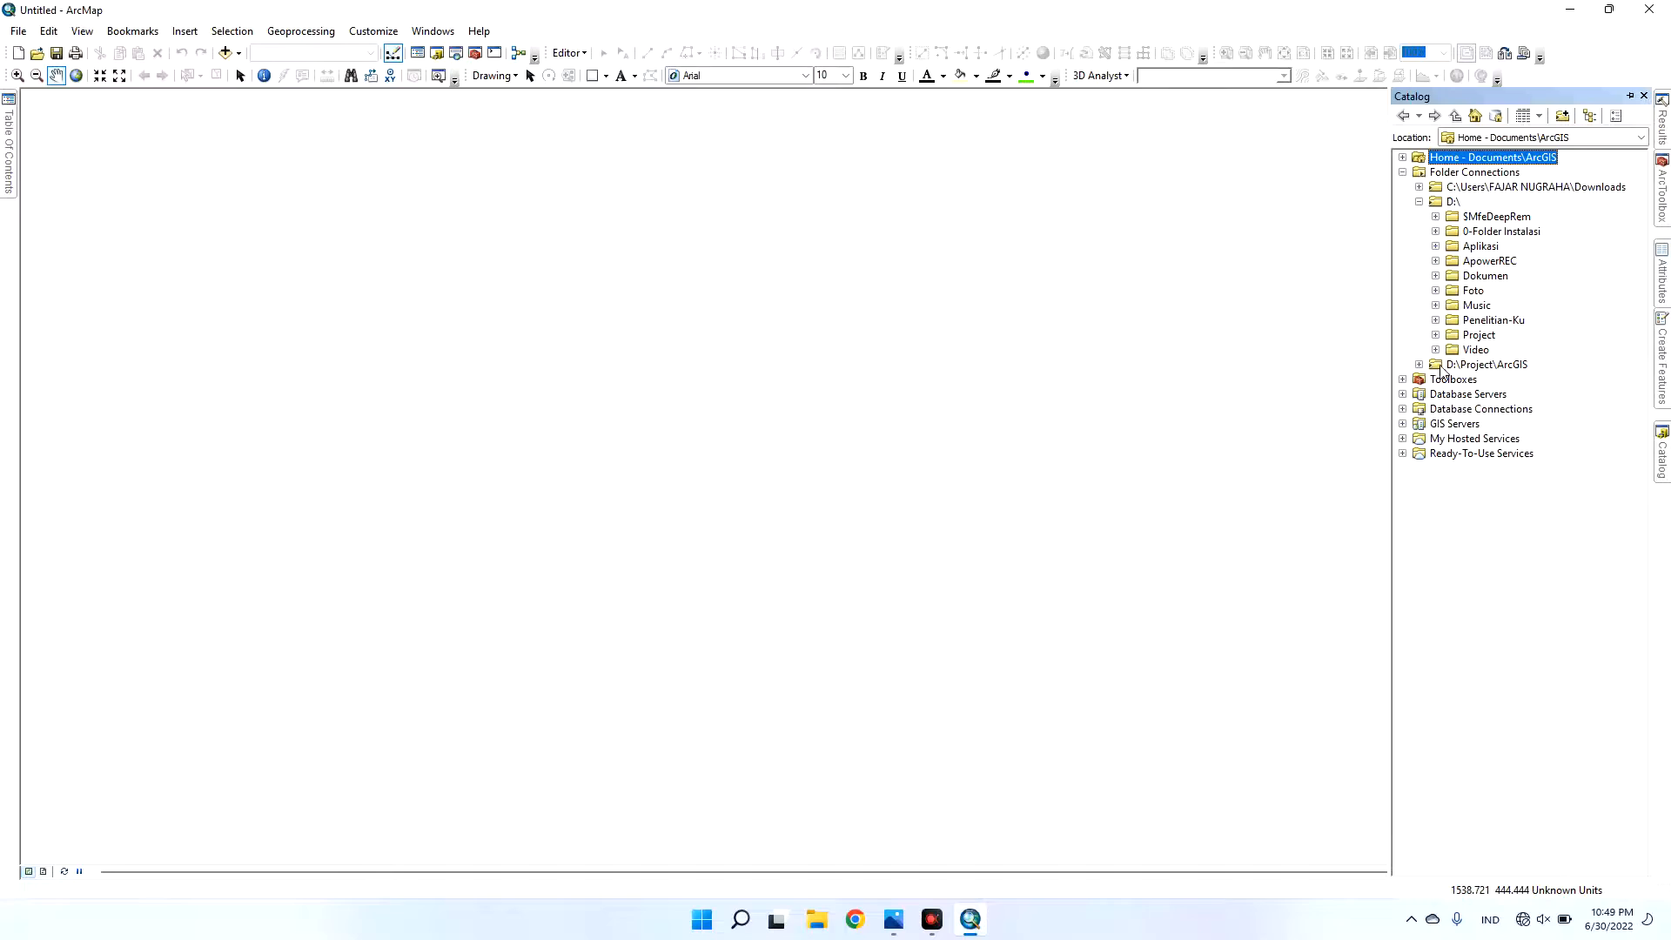
pyautogui.click(1418, 364)
pyautogui.click(1419, 202)
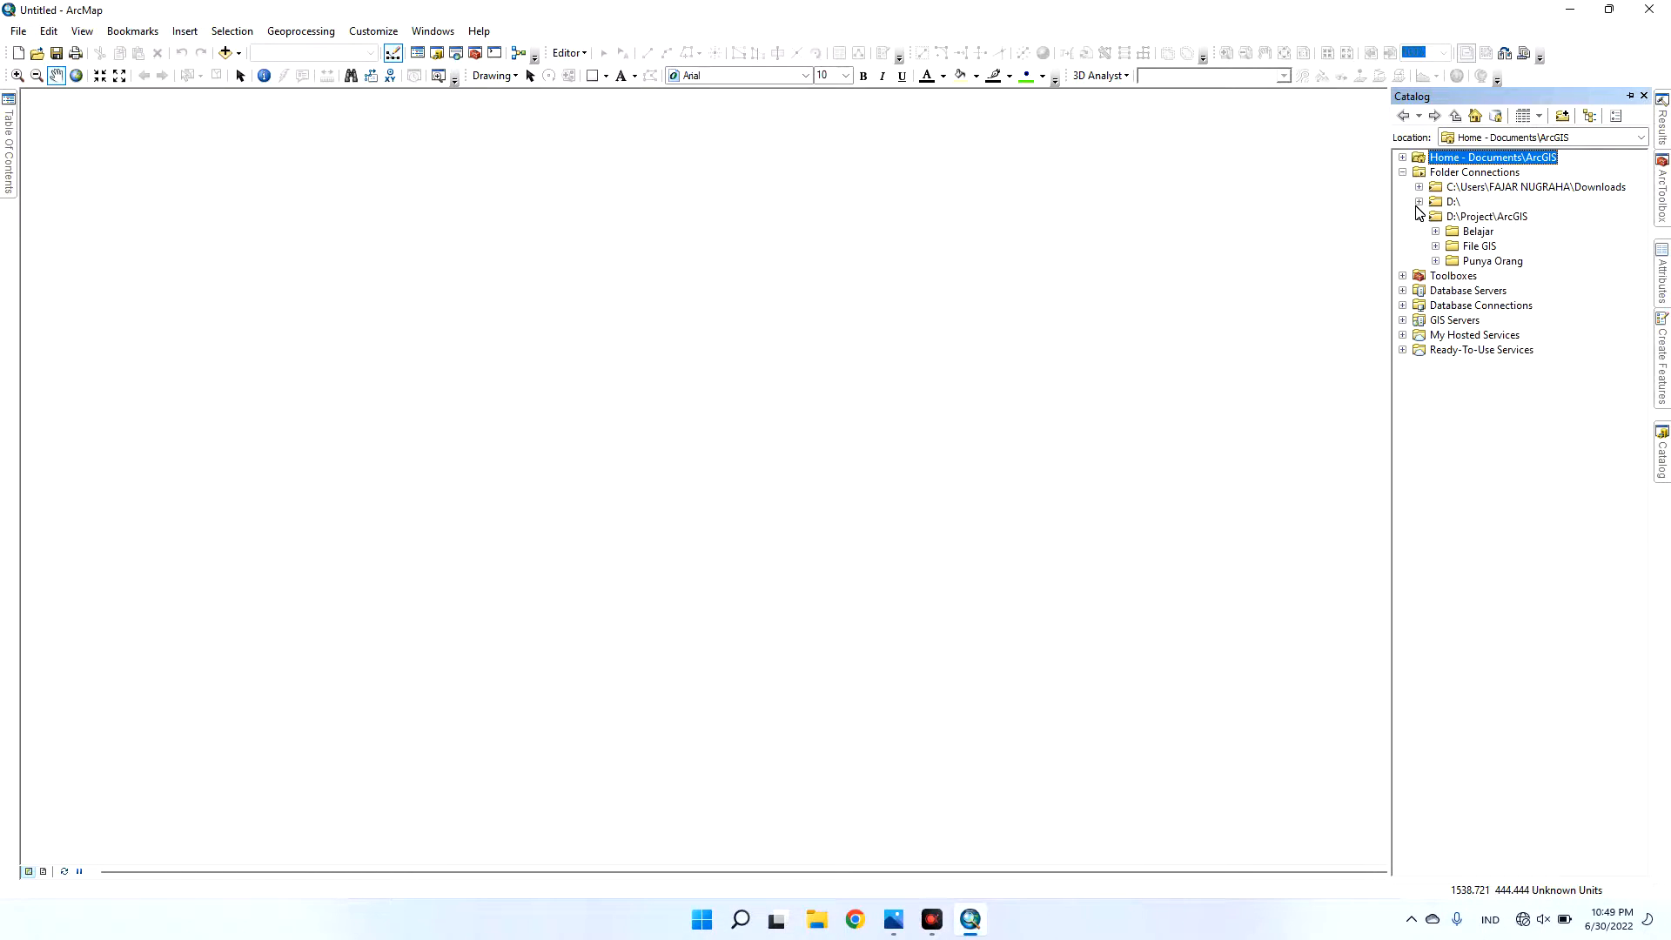
pyautogui.click(1436, 231)
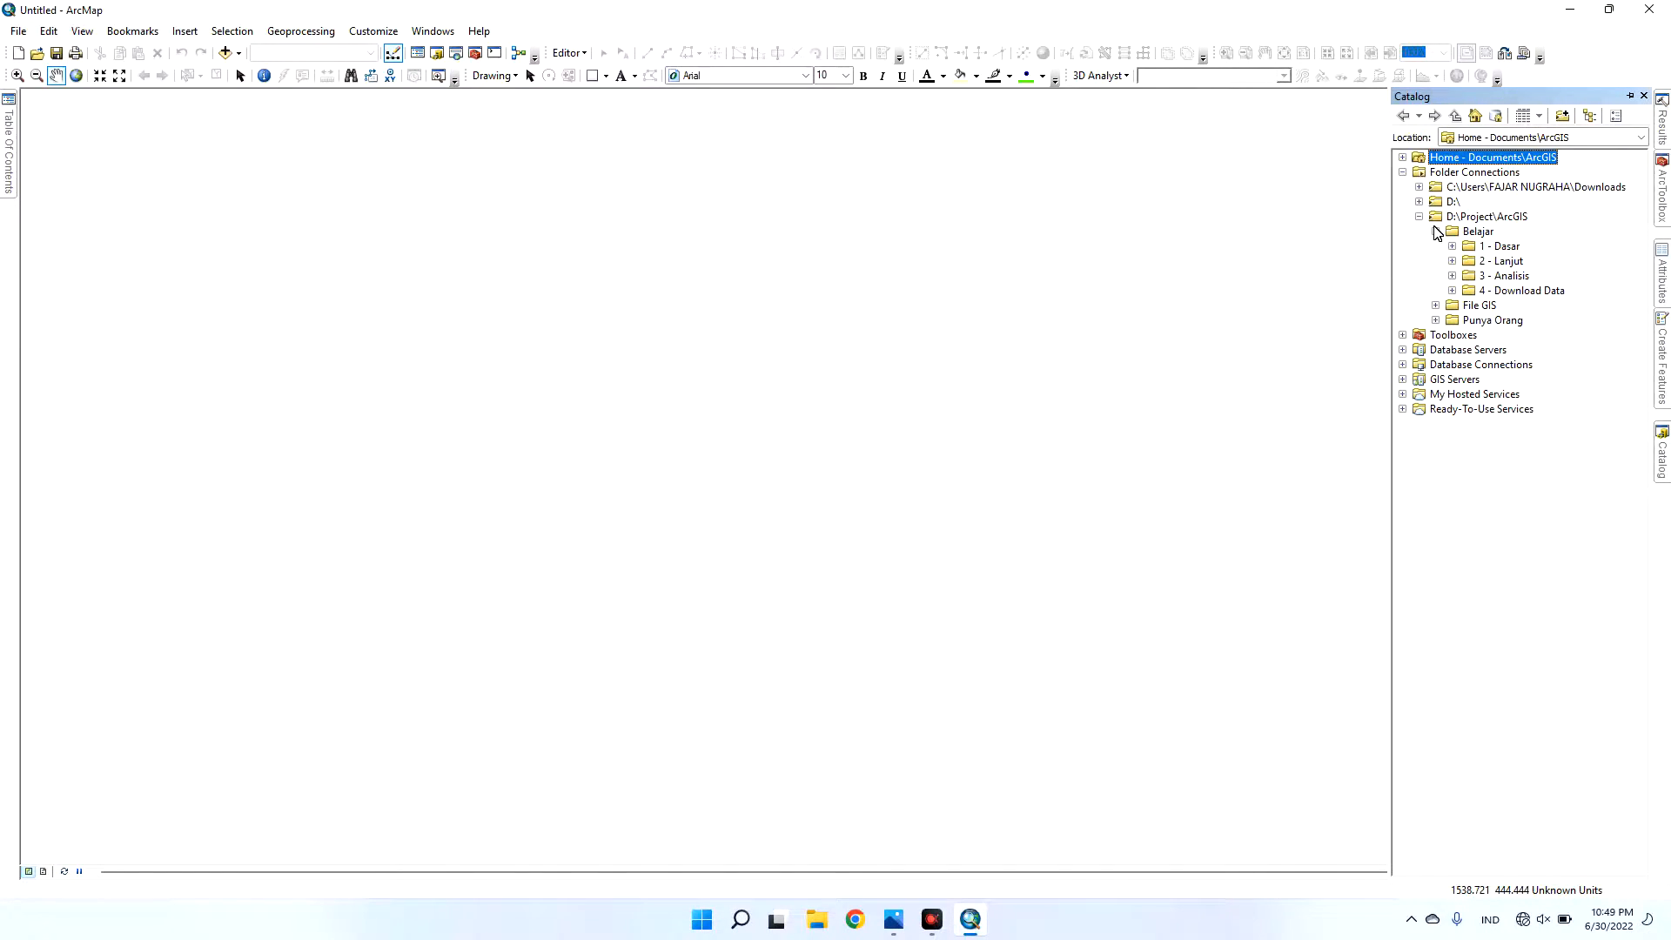
pyautogui.click(1452, 247)
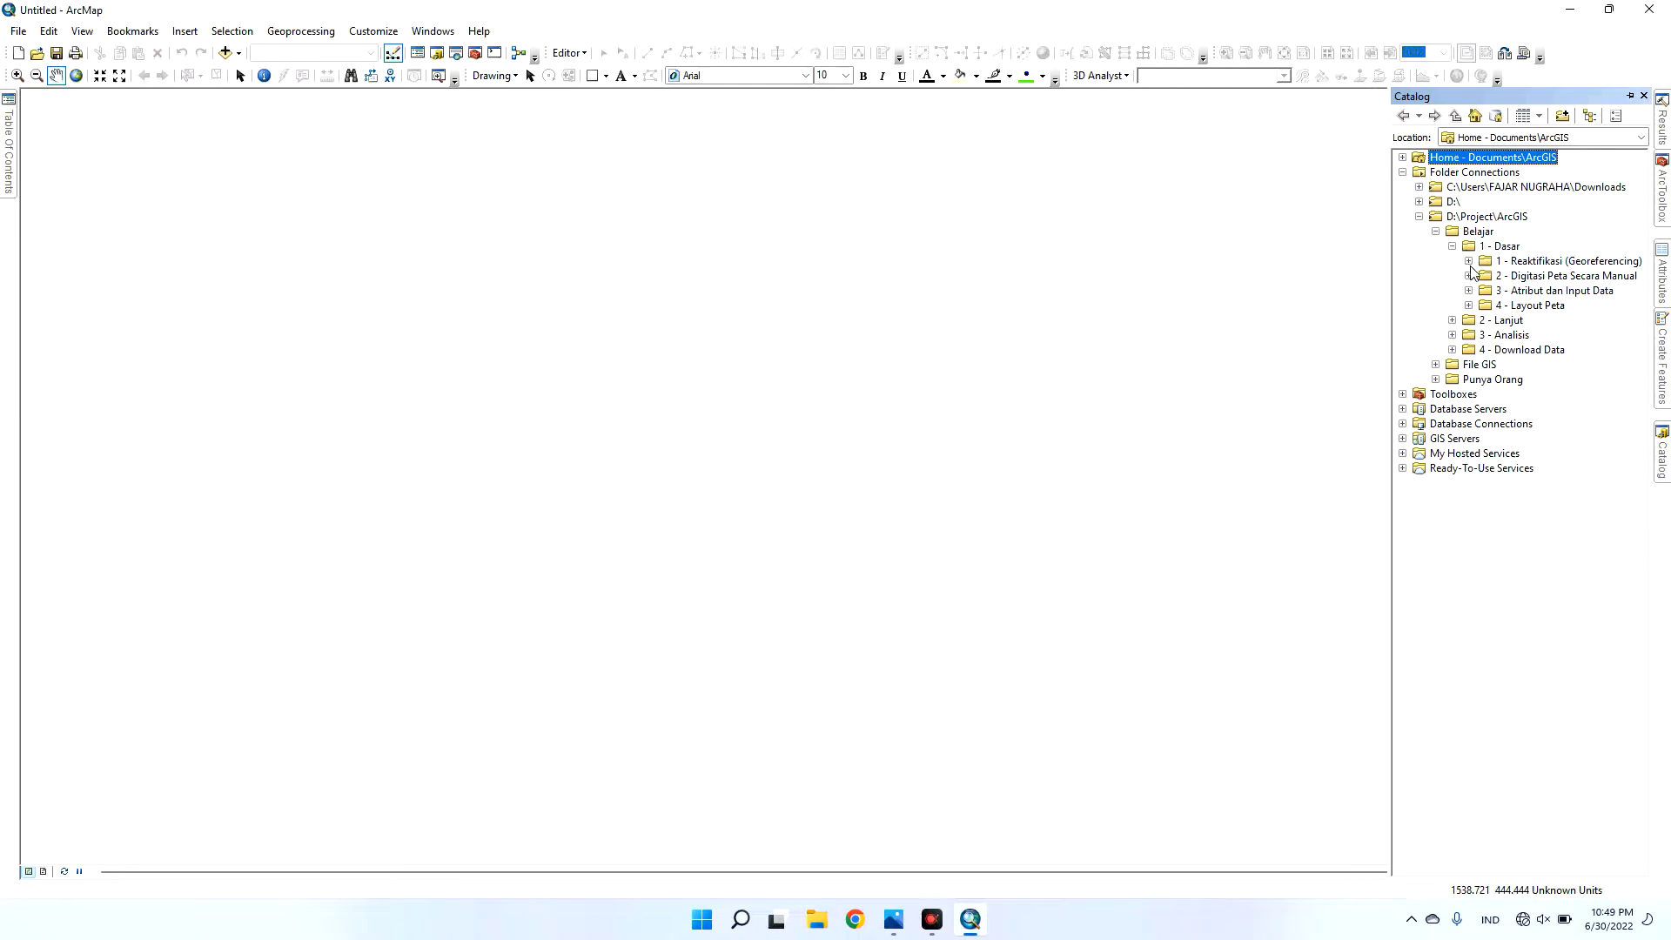
pyautogui.click(1469, 261)
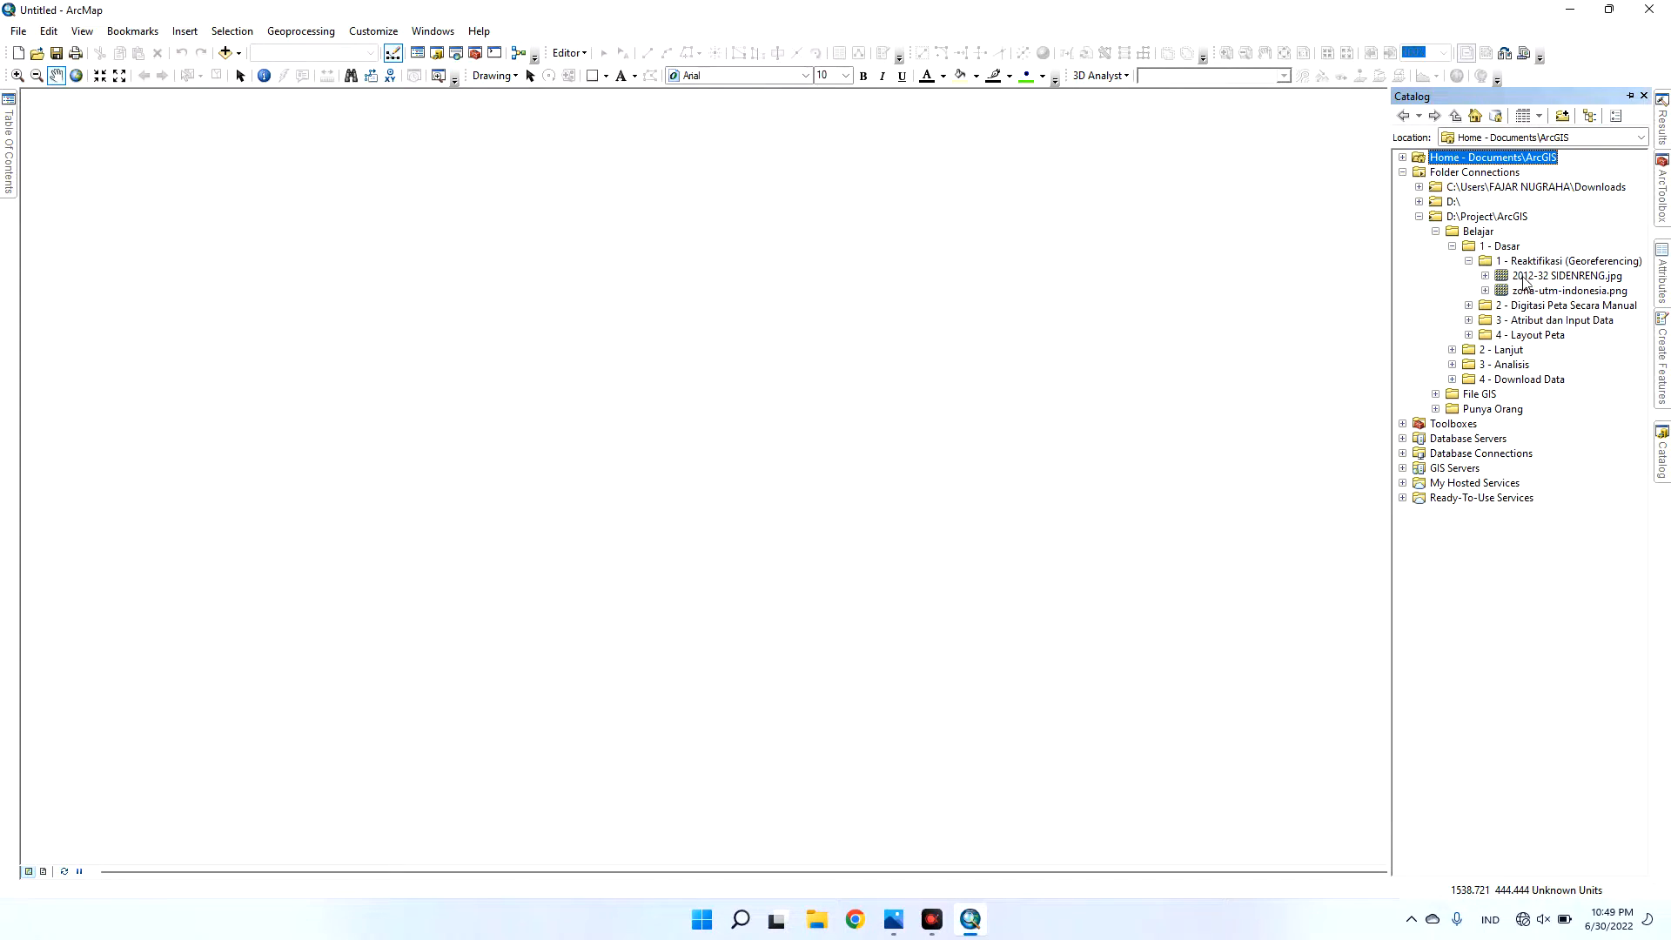
pyautogui.click(1525, 277)
pyautogui.moveTo(1525, 280); pyautogui.dragTo(117, 165)
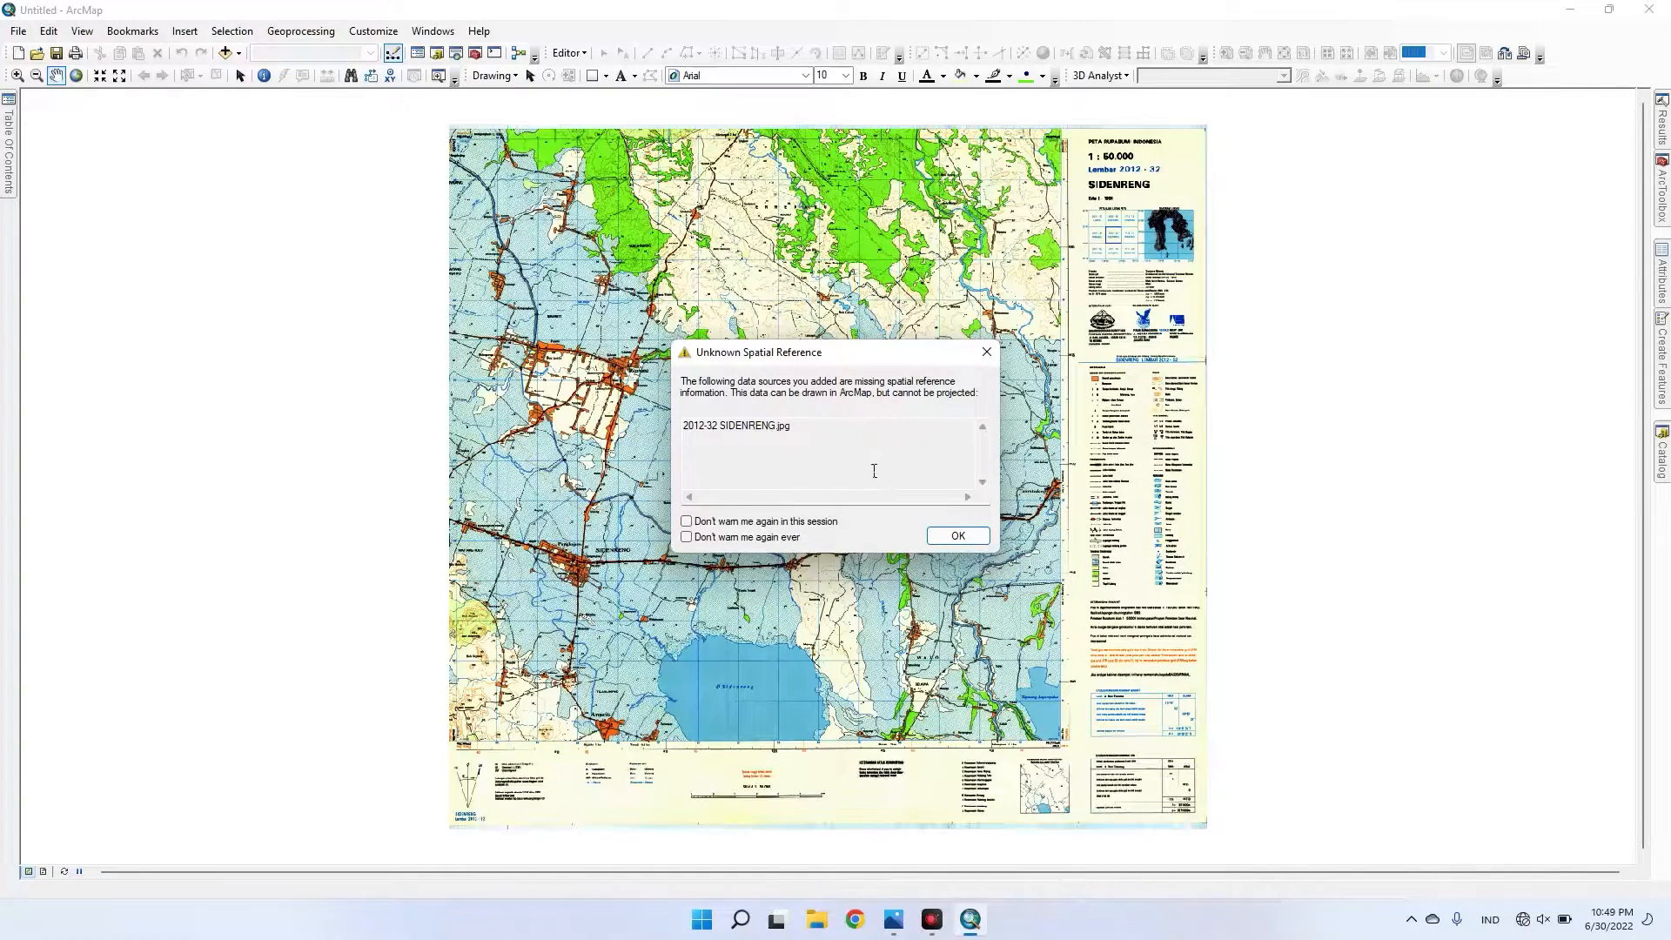
pyautogui.click(987, 352)
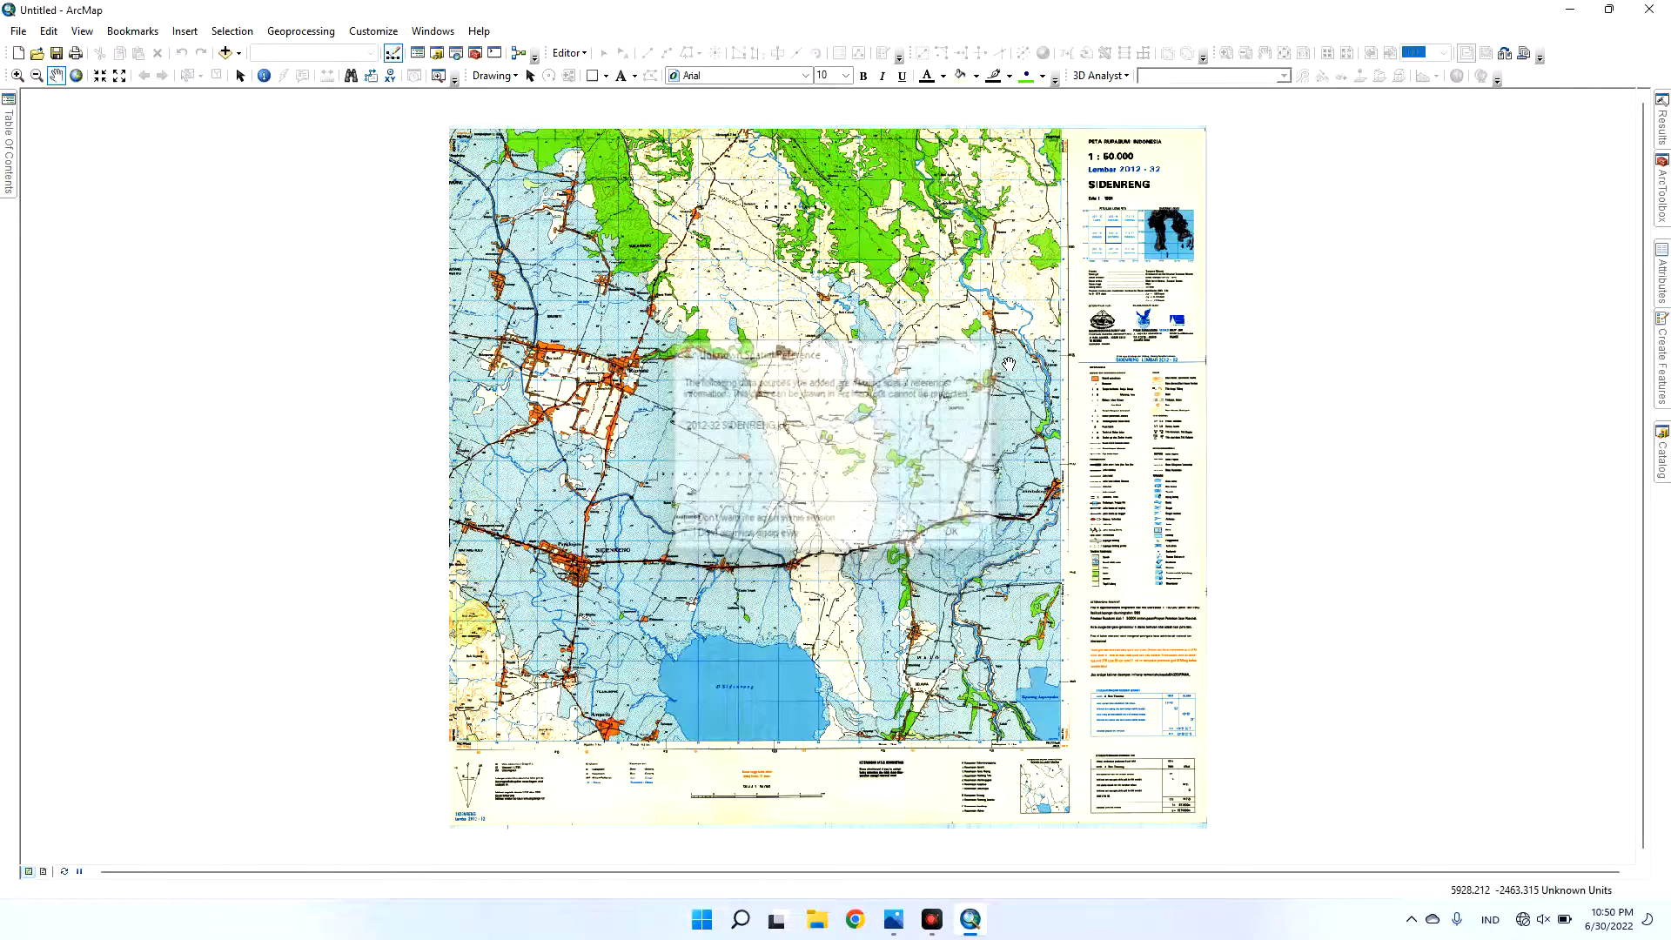
# - Check the extent and spatial reference in the source properties of the 2012-32 SIDENRENG.jpg layer
pyautogui.moveTo(9, 174)
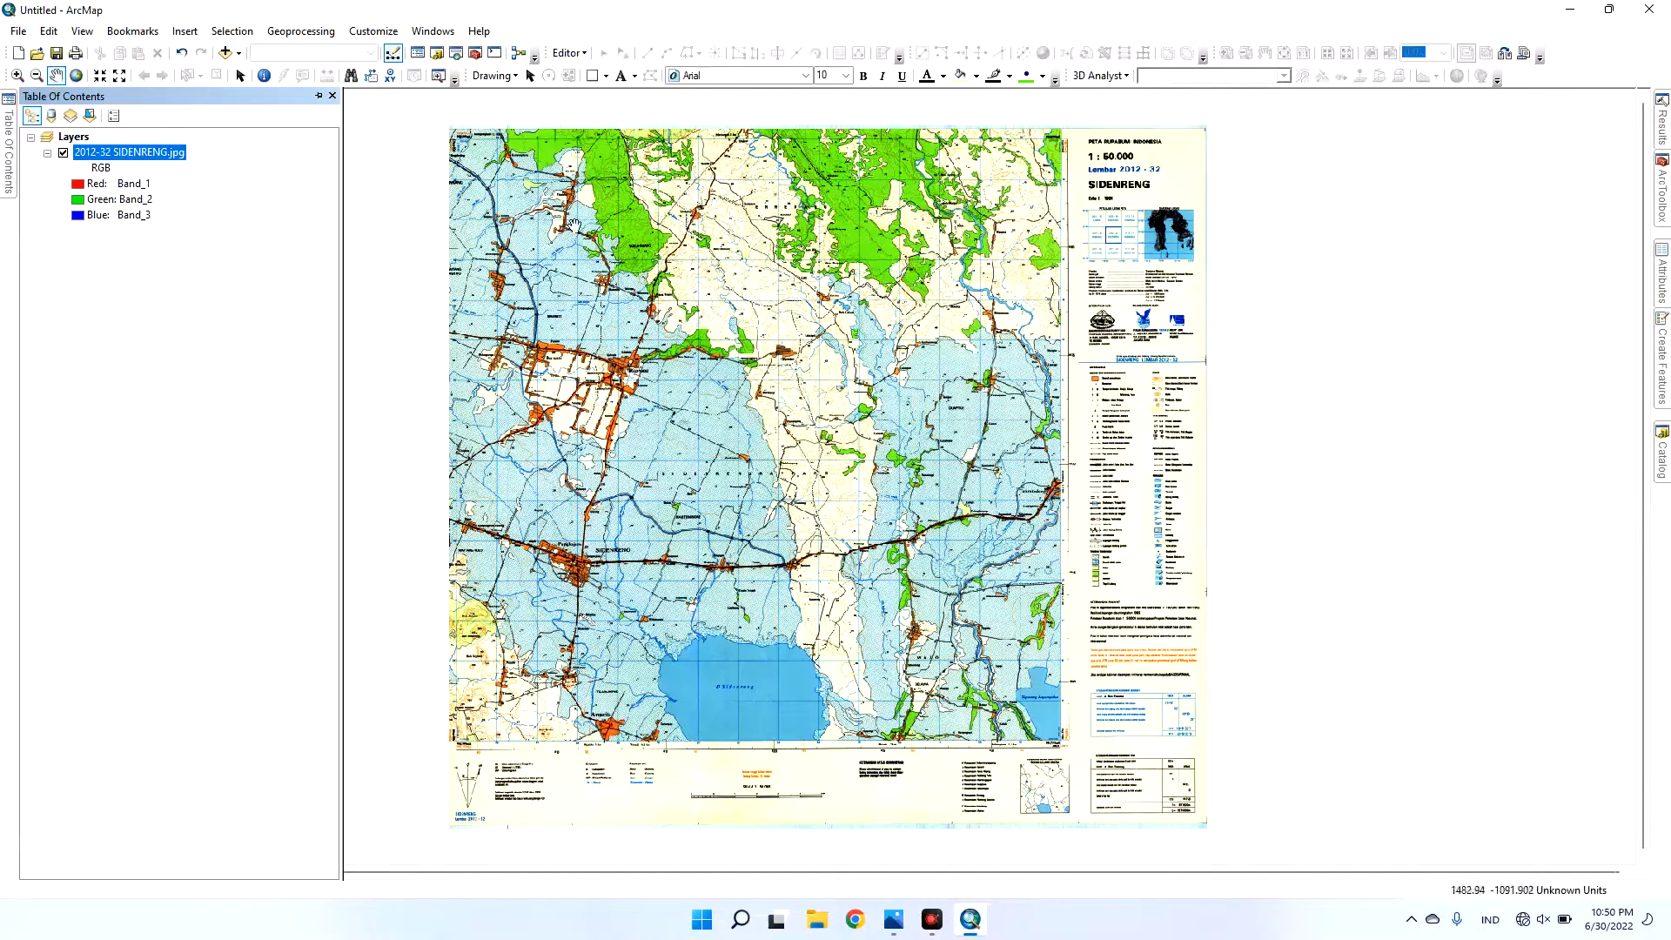
pyautogui.rightClick(159, 154)
pyautogui.click(246, 407)
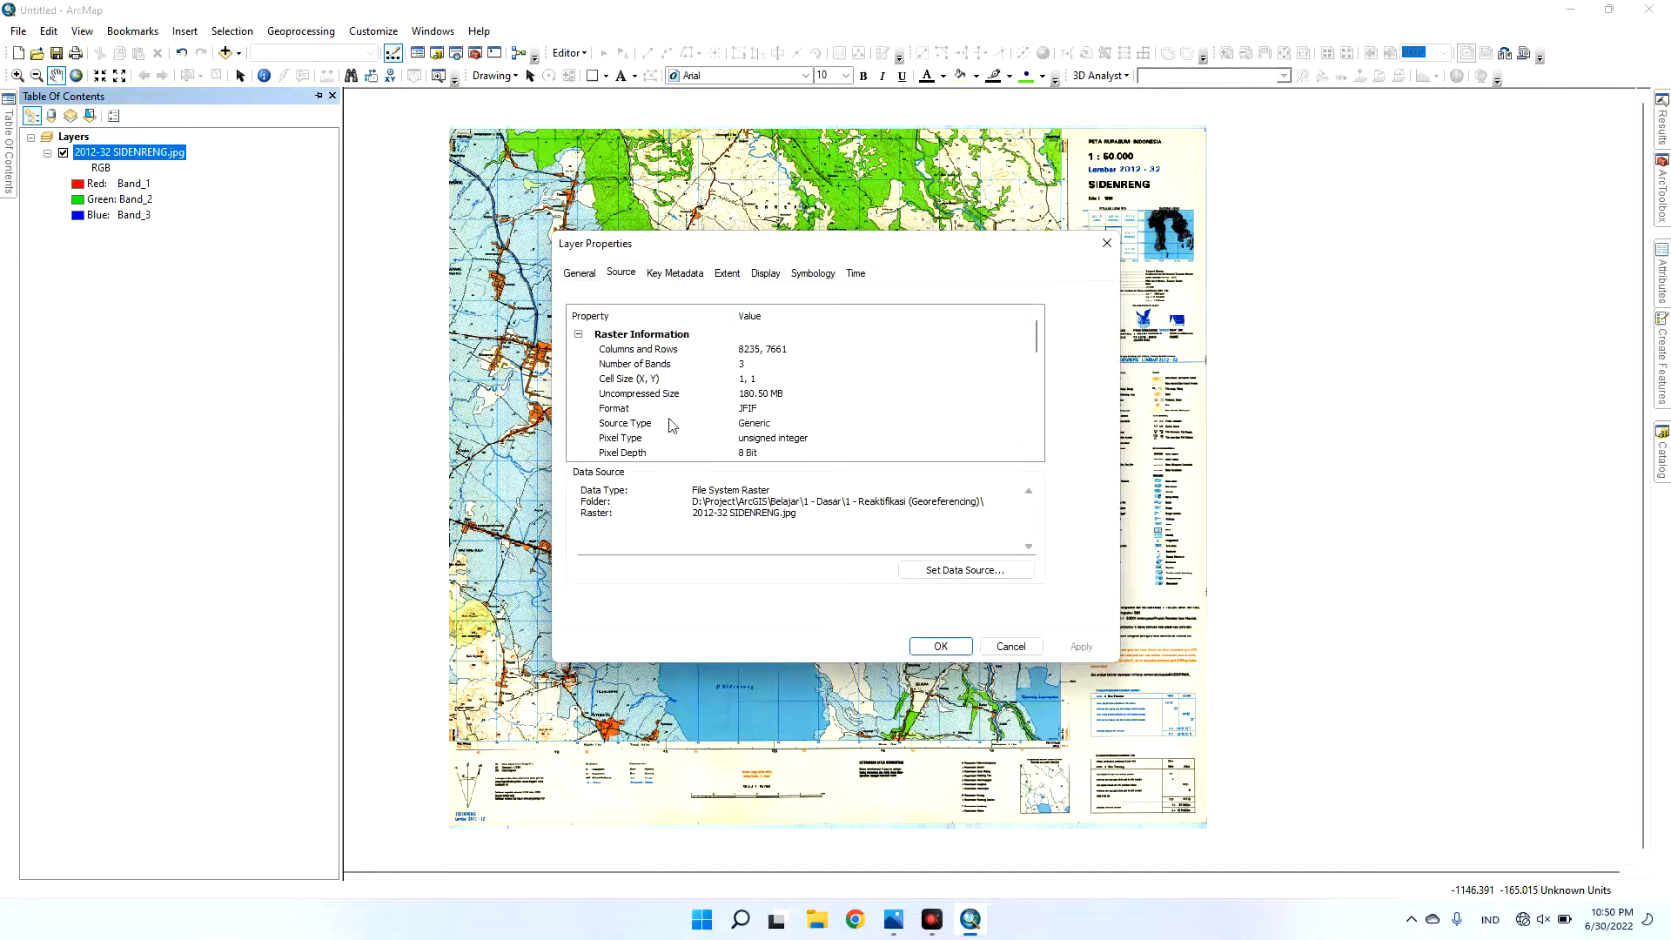
pyautogui.scroll(-4, 784, 405)
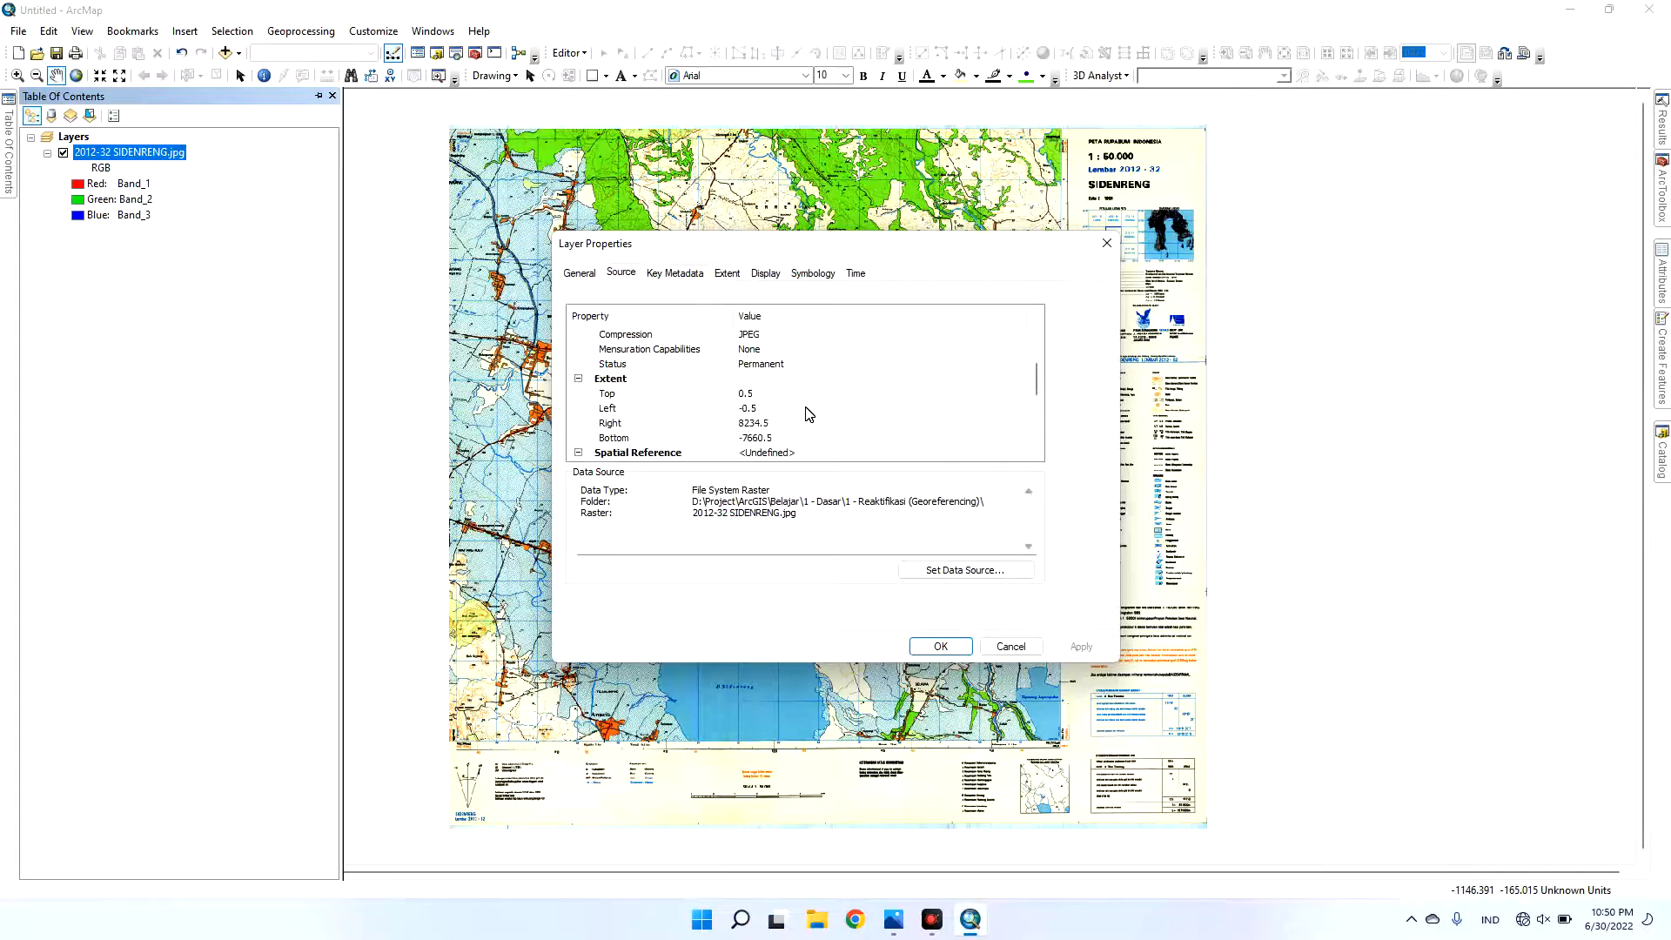
pyautogui.scroll(-2, 813, 412)
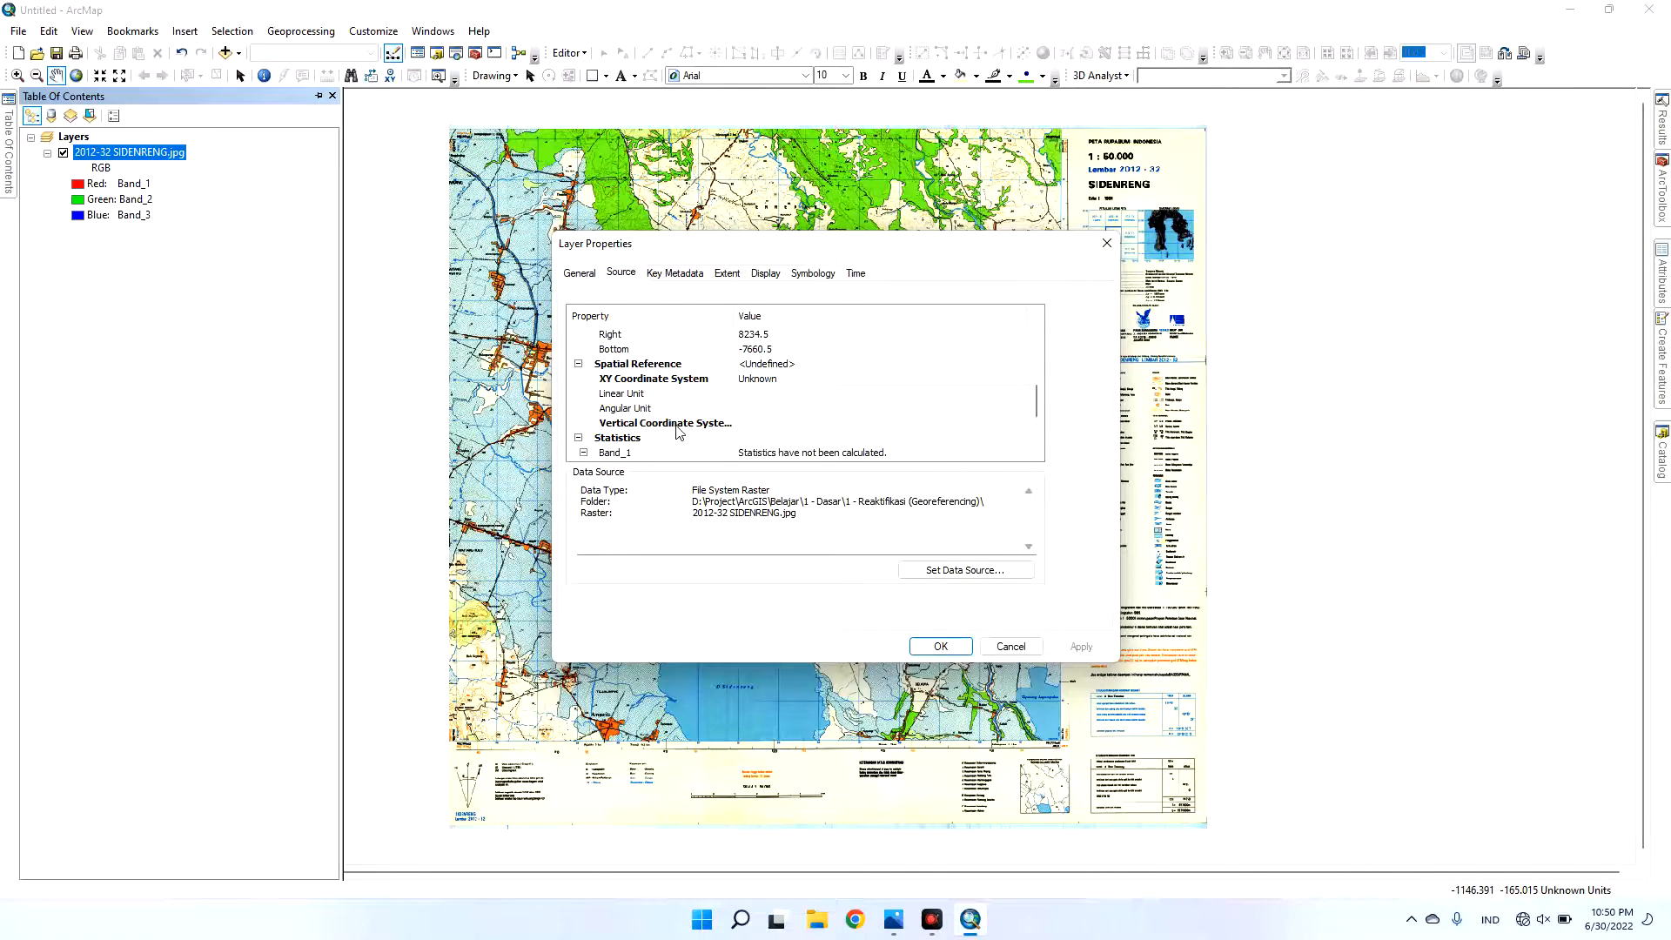
pyautogui.click(1010, 646)
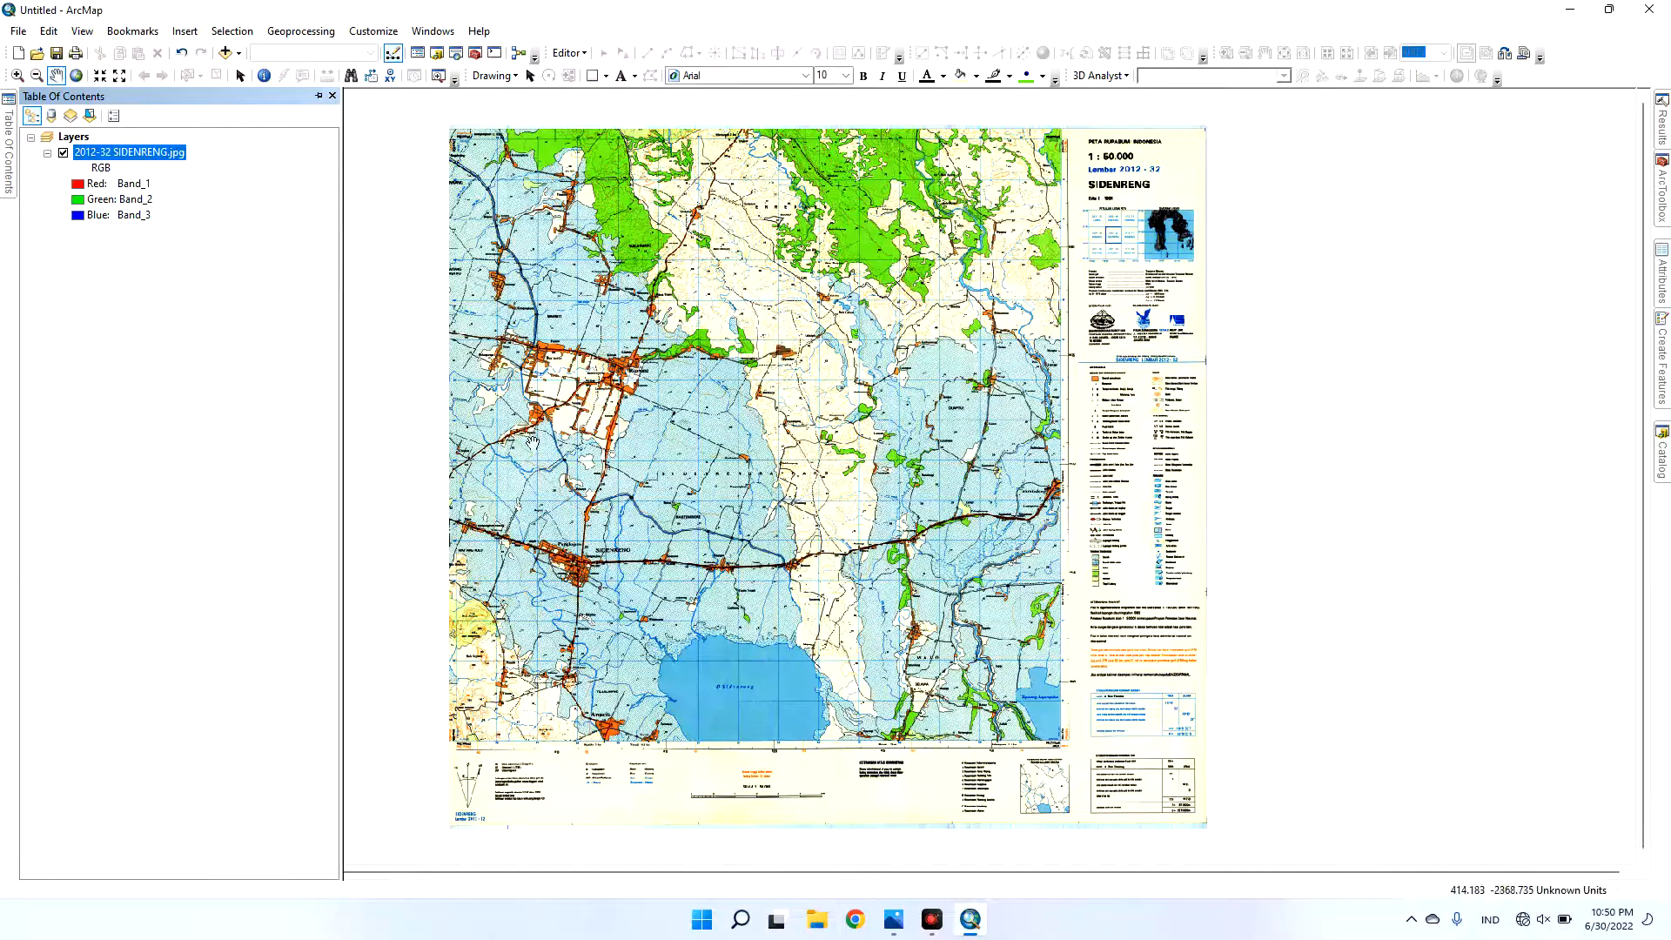
# - Open the coordinate system settings of the Layers data frame
pyautogui.click(77, 139)
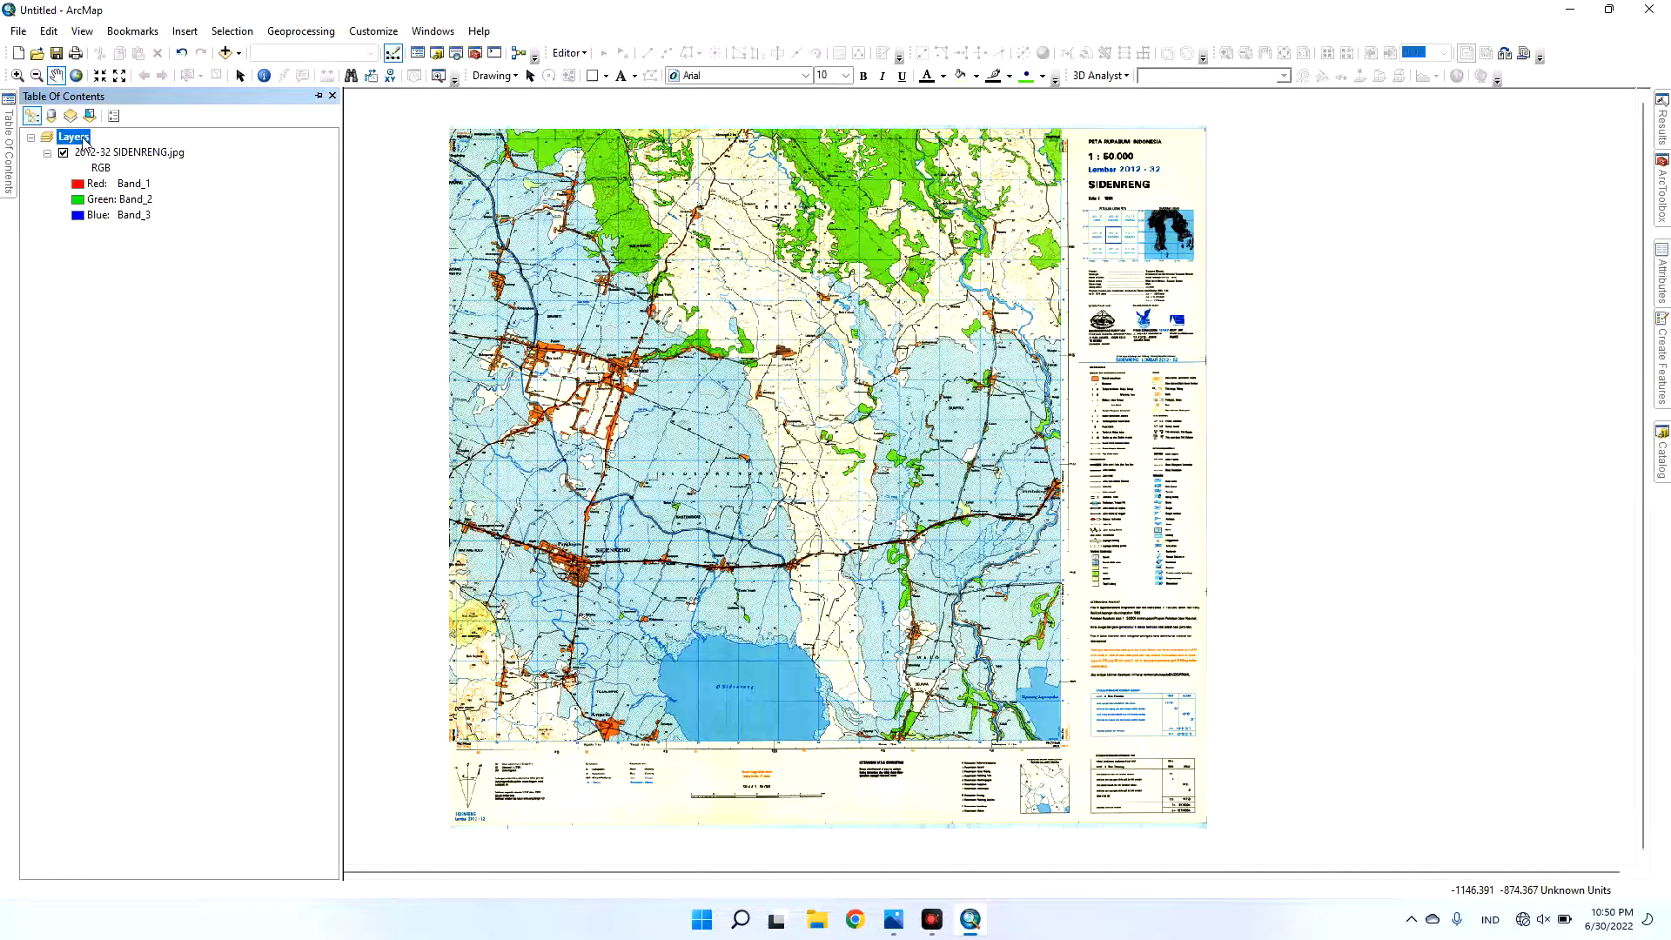
pyautogui.rightClick(85, 142)
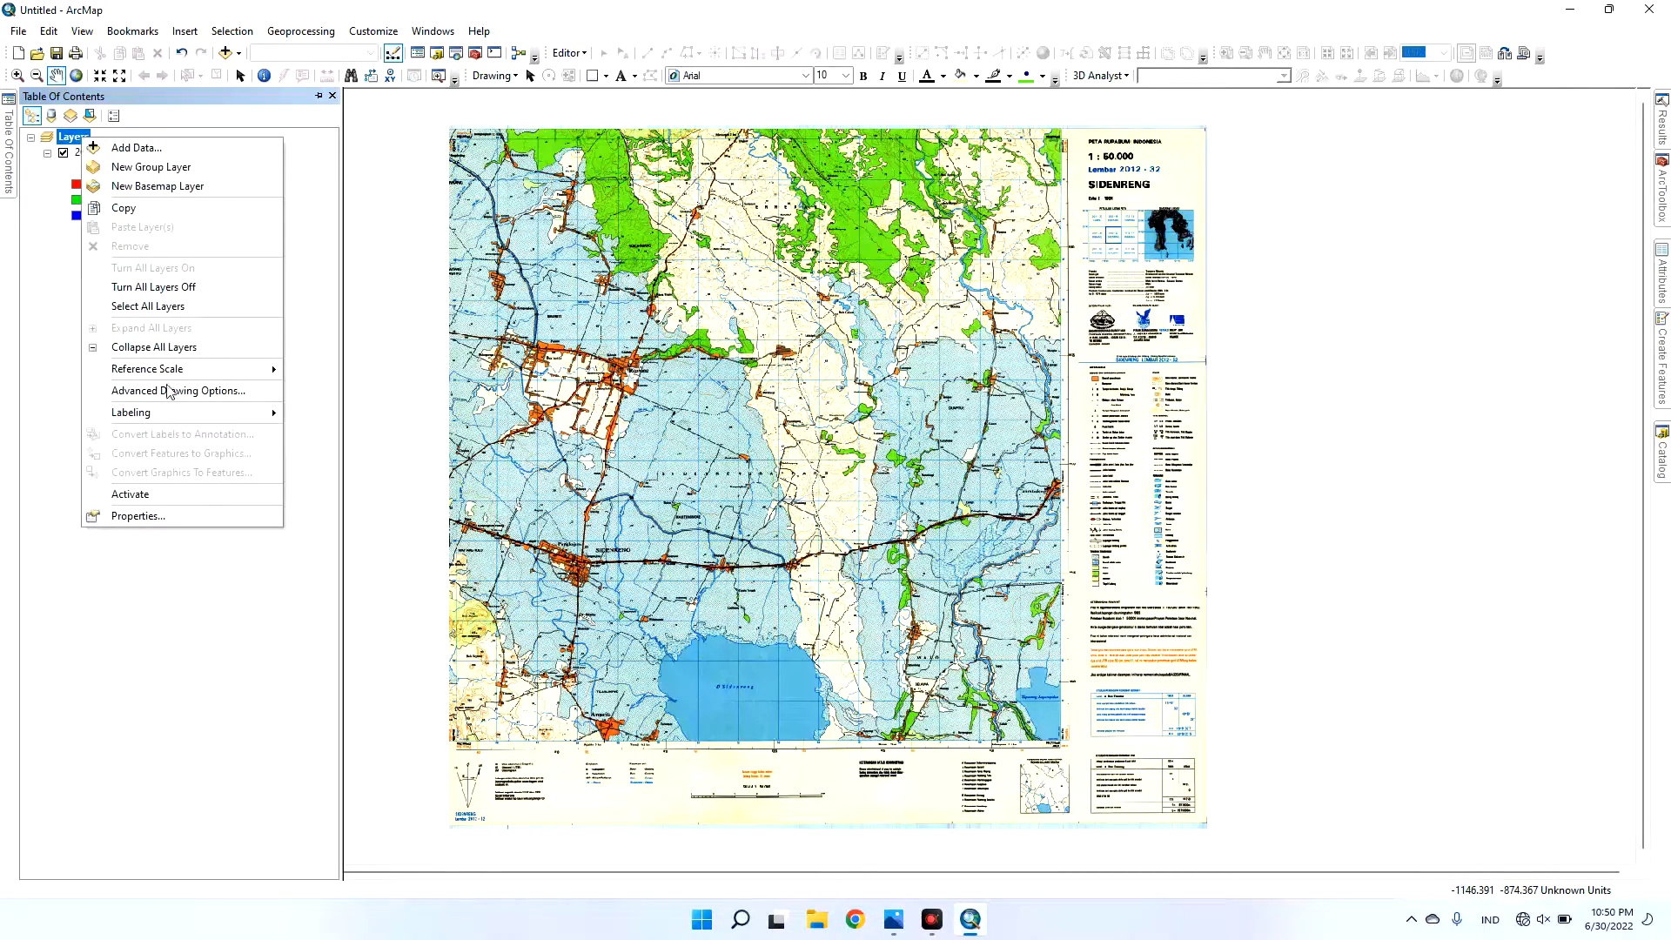
pyautogui.click(183, 520)
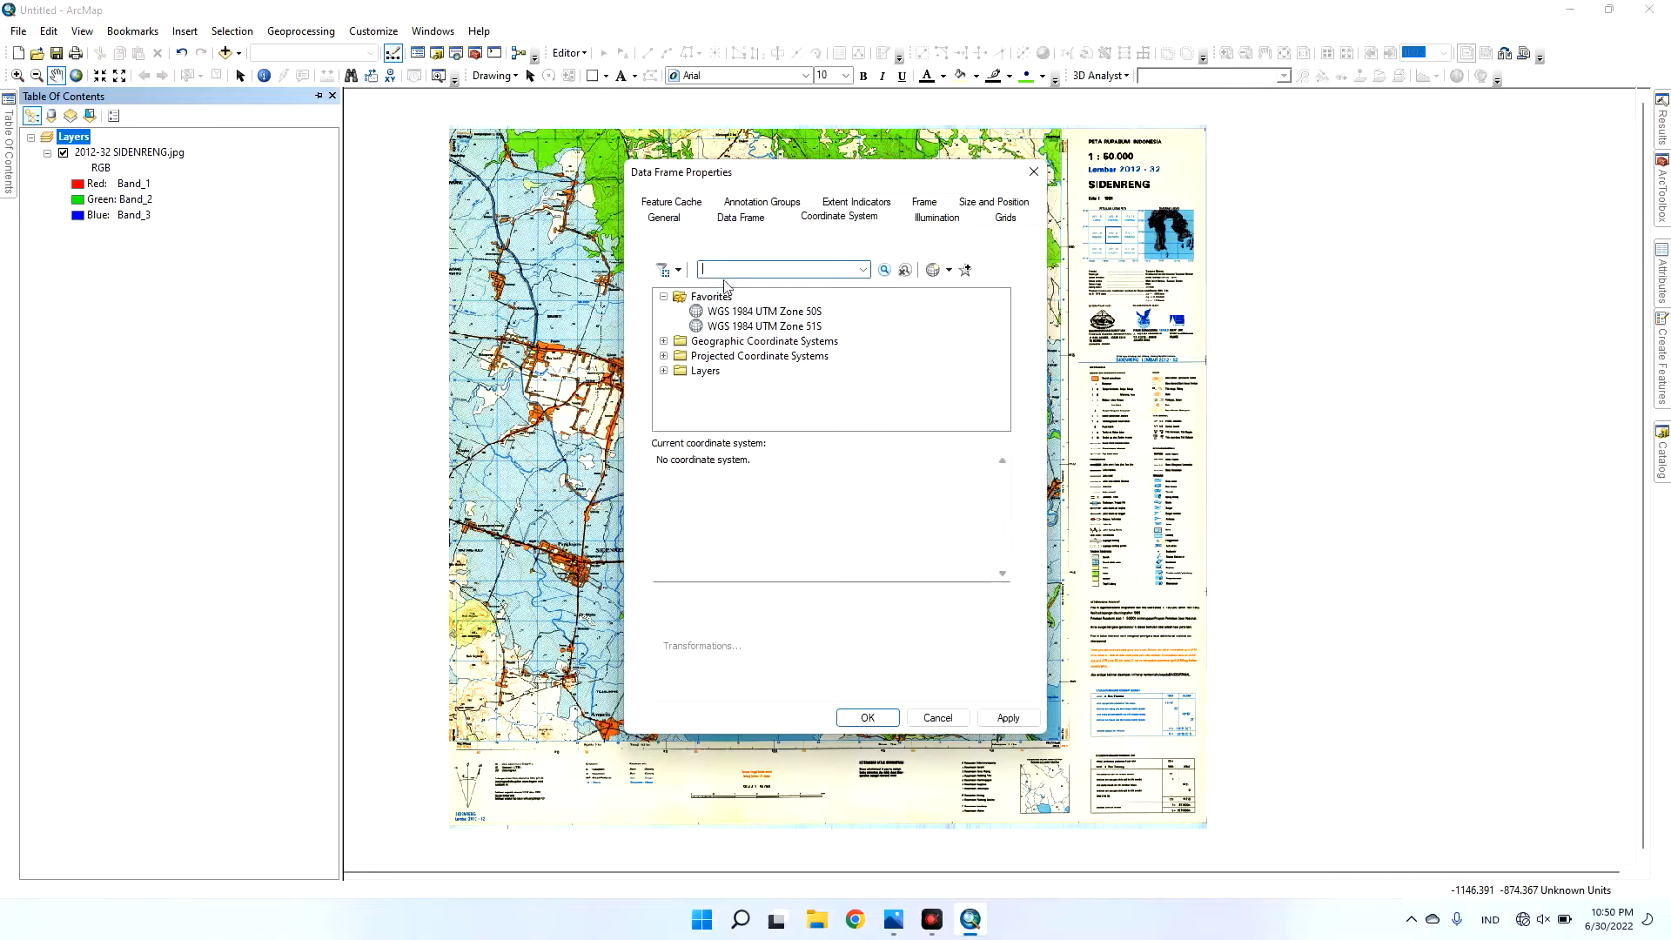
pyautogui.click(676, 219)
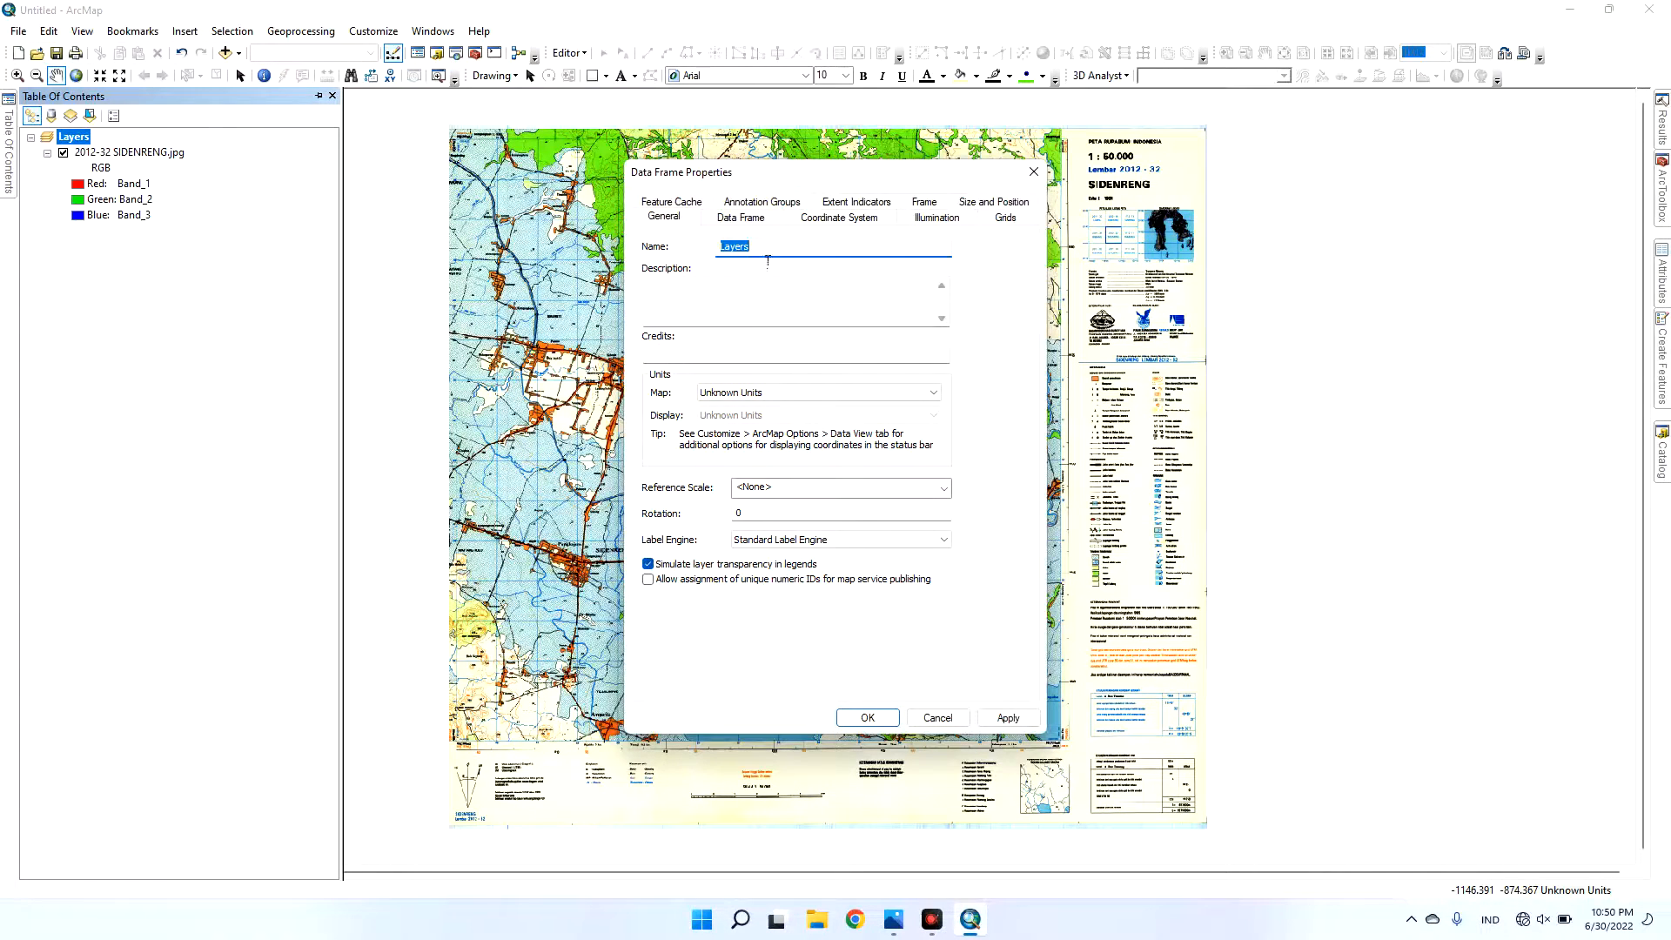
pyautogui.click(842, 219)
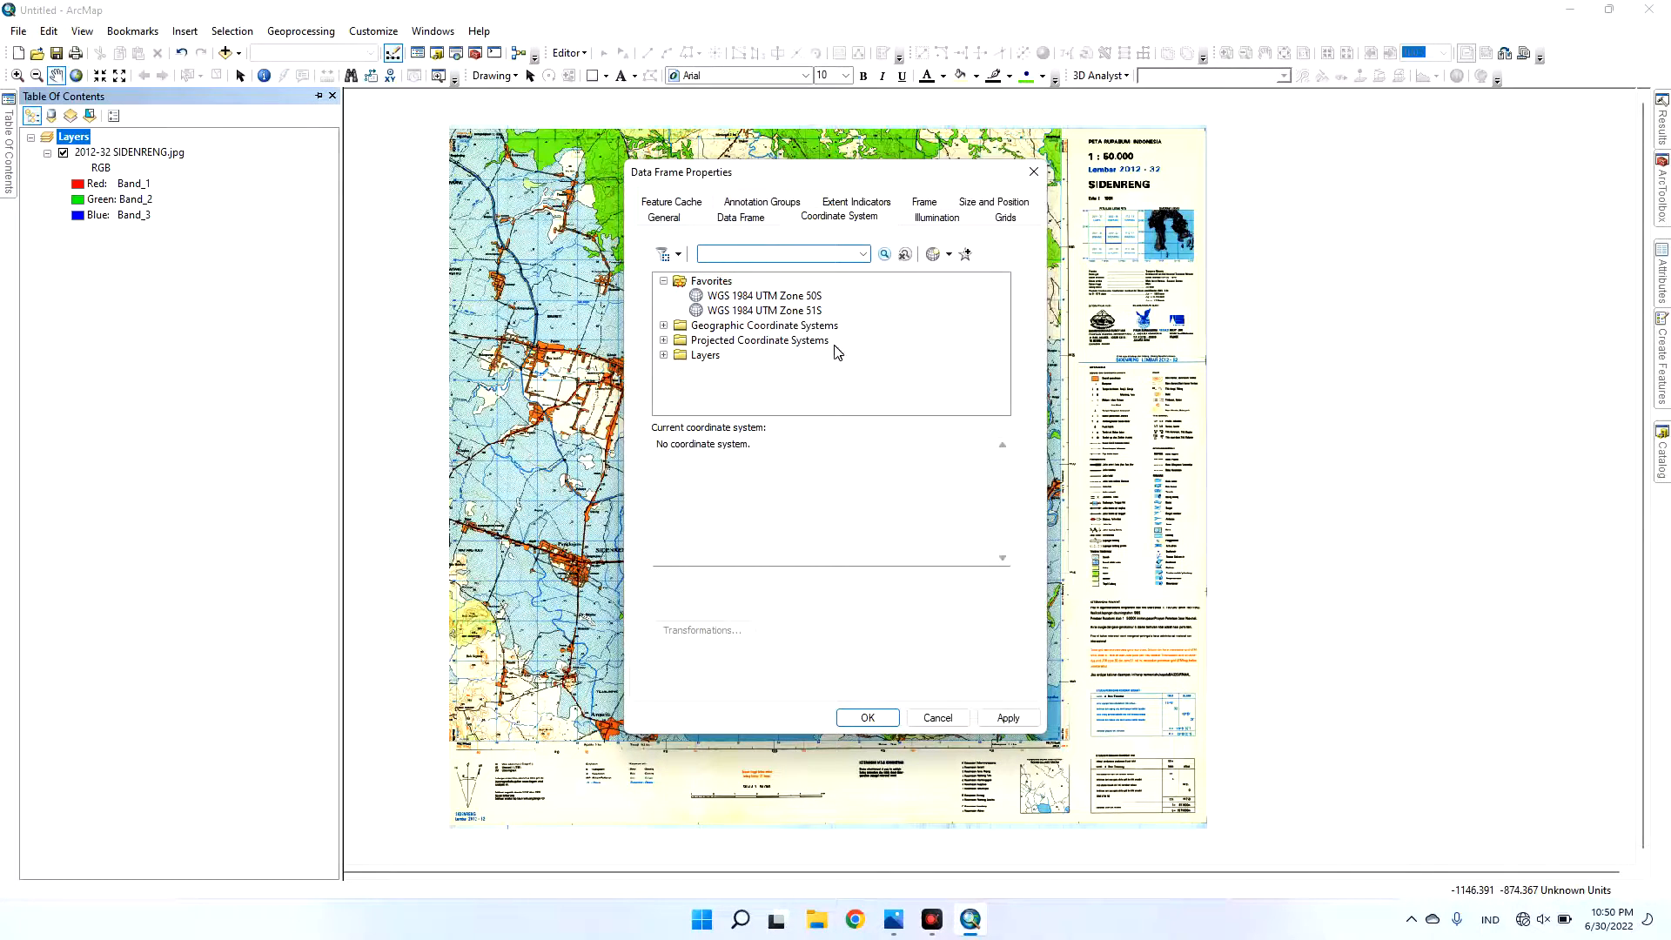
# - Switch to the zona-utm-indonesia.png image, circle the map's location in southern Sulawesi, underline zone 50S, and return to ArcMap
pyautogui.hotkey('alt', 'Tab')
pyautogui.hotkey('alt', 'Tab')
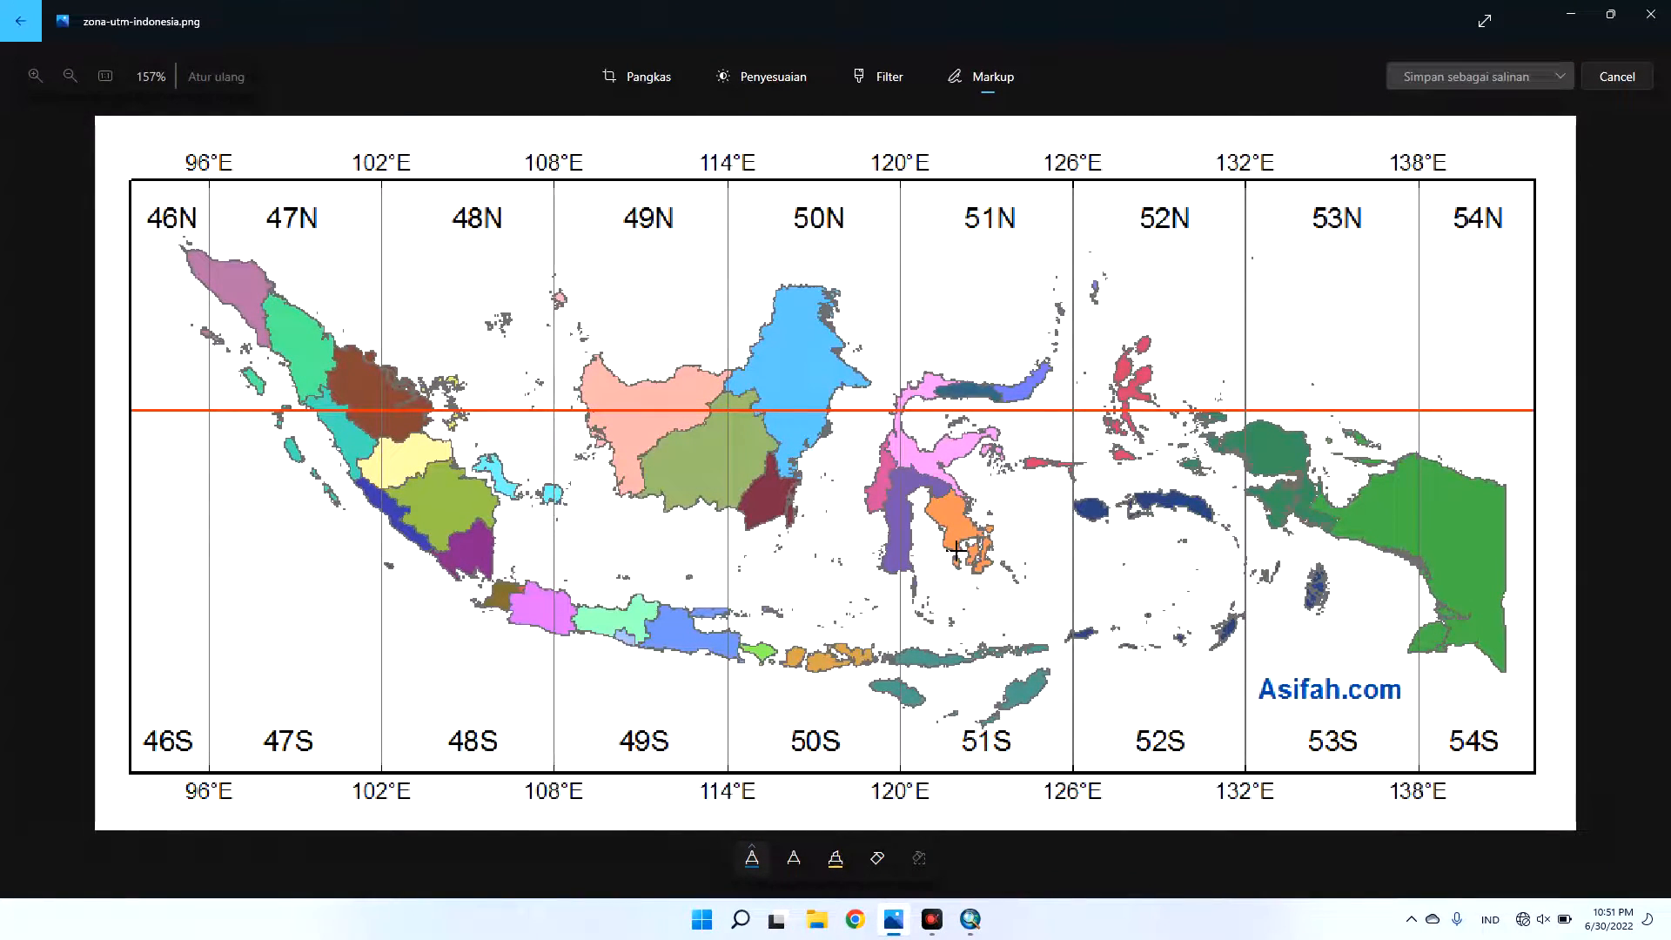
pyautogui.hotkey('alt', 'Tab')
pyautogui.hotkey('alt', 'Tab')
pyautogui.hotkey('alt', 'Tab')
pyautogui.hotkey('alt', 'Tab')
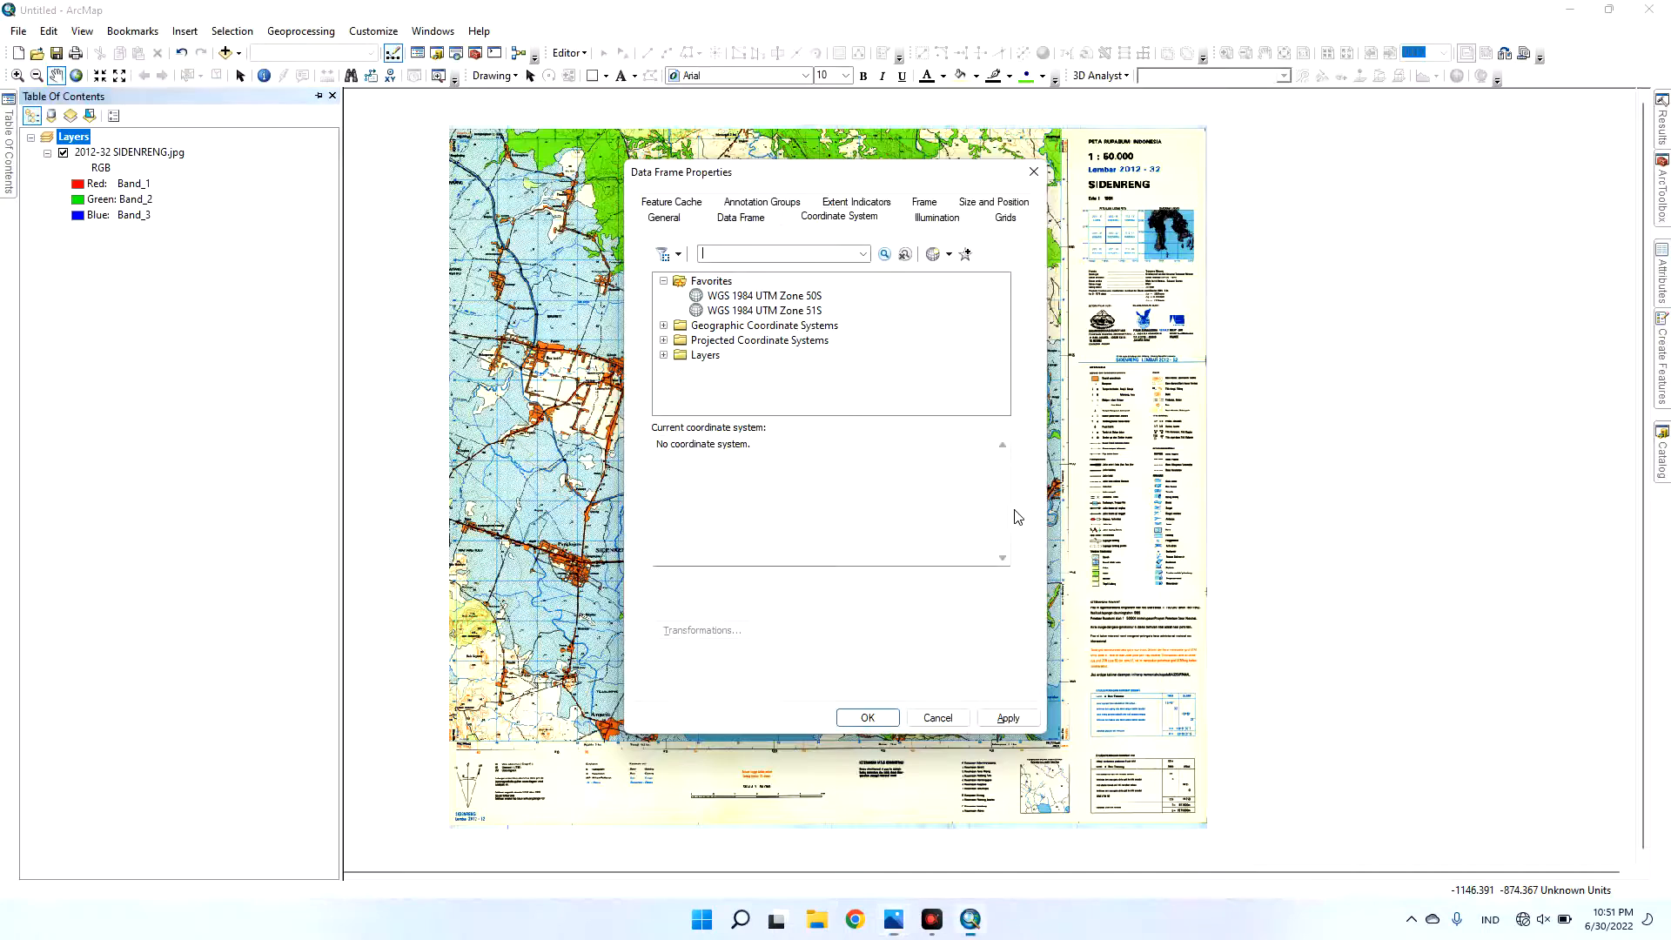
pyautogui.moveTo(937, 178); pyautogui.dragTo(544, 254)
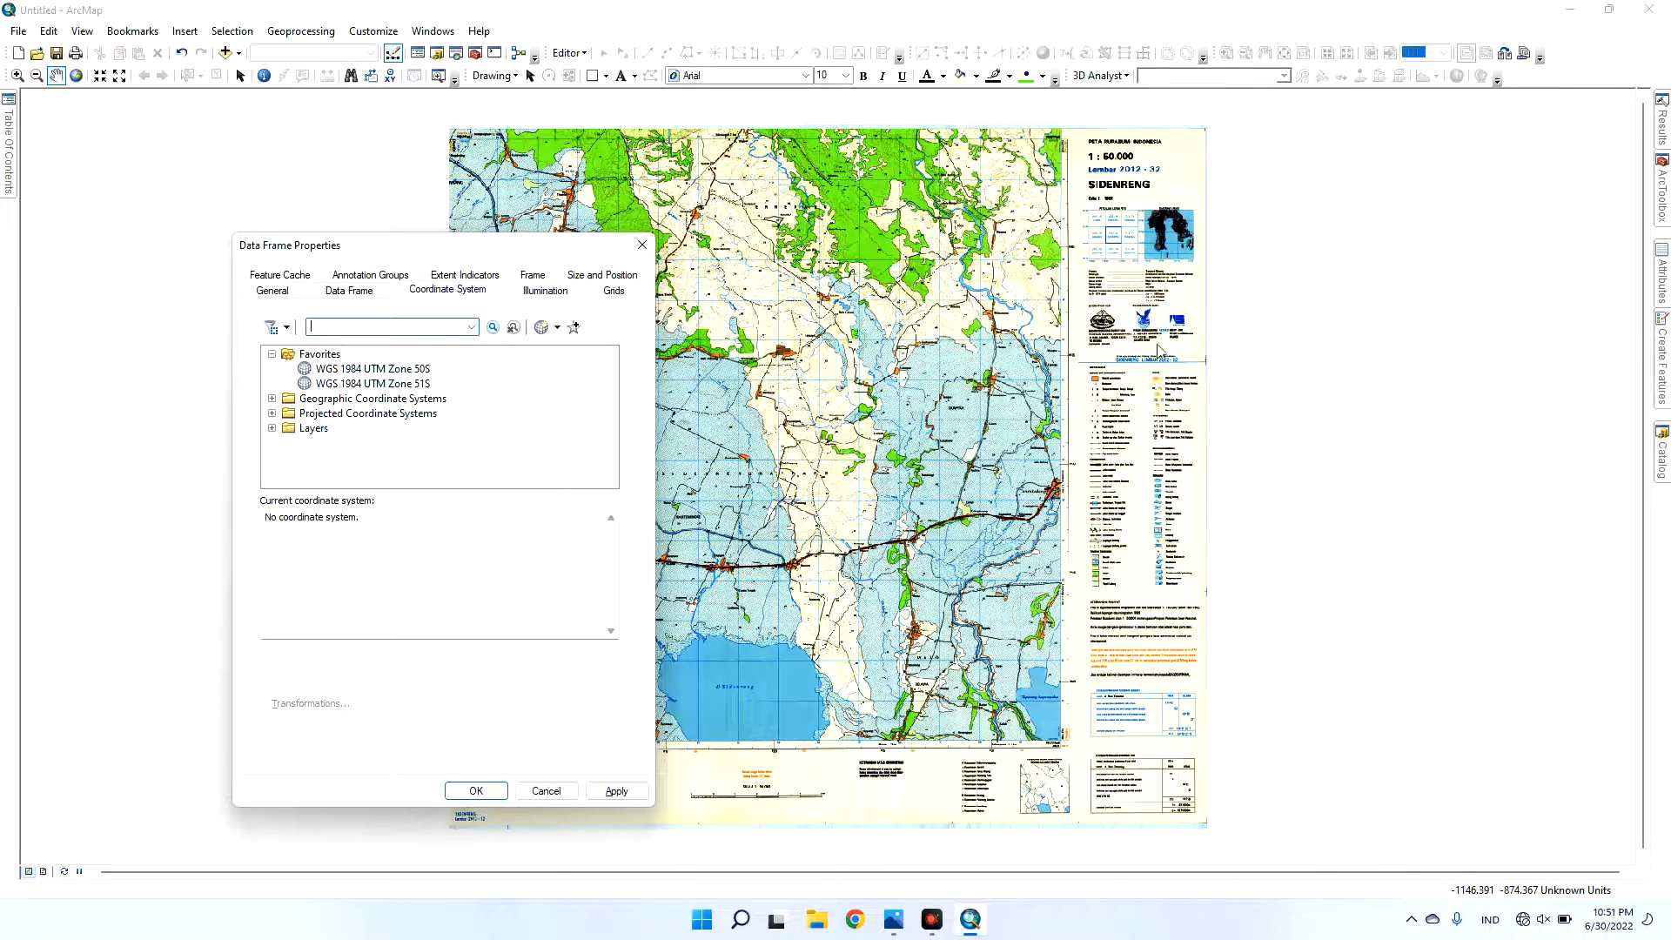
pyautogui.hotkey('alt', 'Tab')
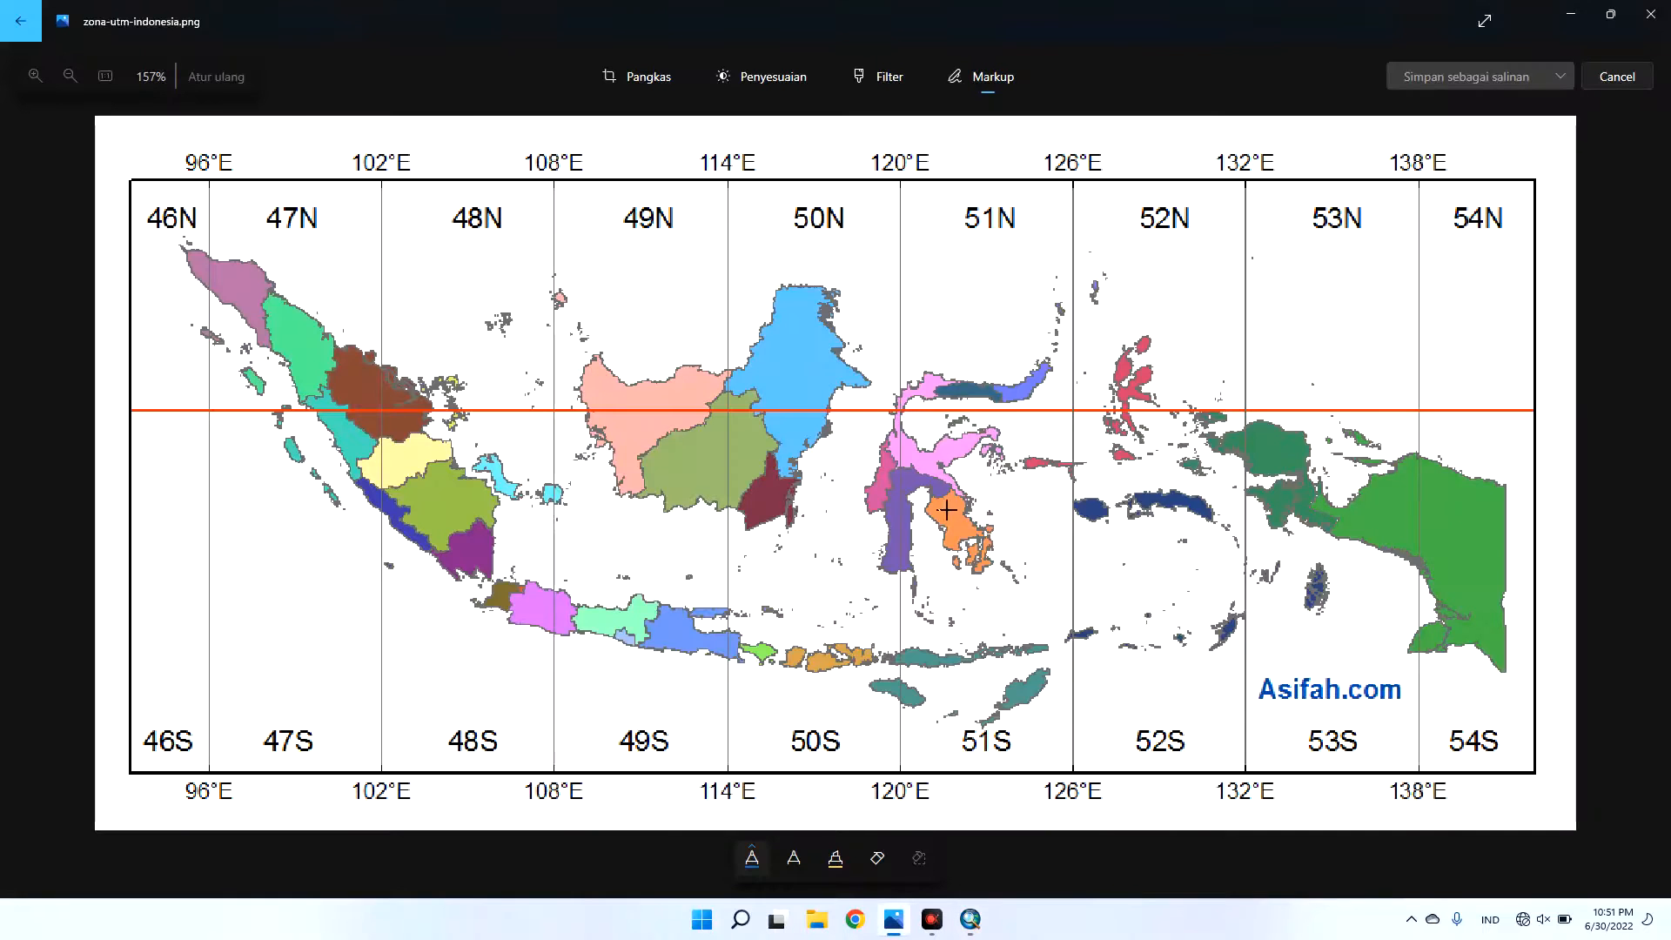
pyautogui.moveTo(899, 507)
pyautogui.mouseDown()
pyautogui.moveTo(914, 540)
pyautogui.moveTo(910, 507)
pyautogui.mouseUp()
pyautogui.moveTo(784, 771); pyautogui.dragTo(870, 750)
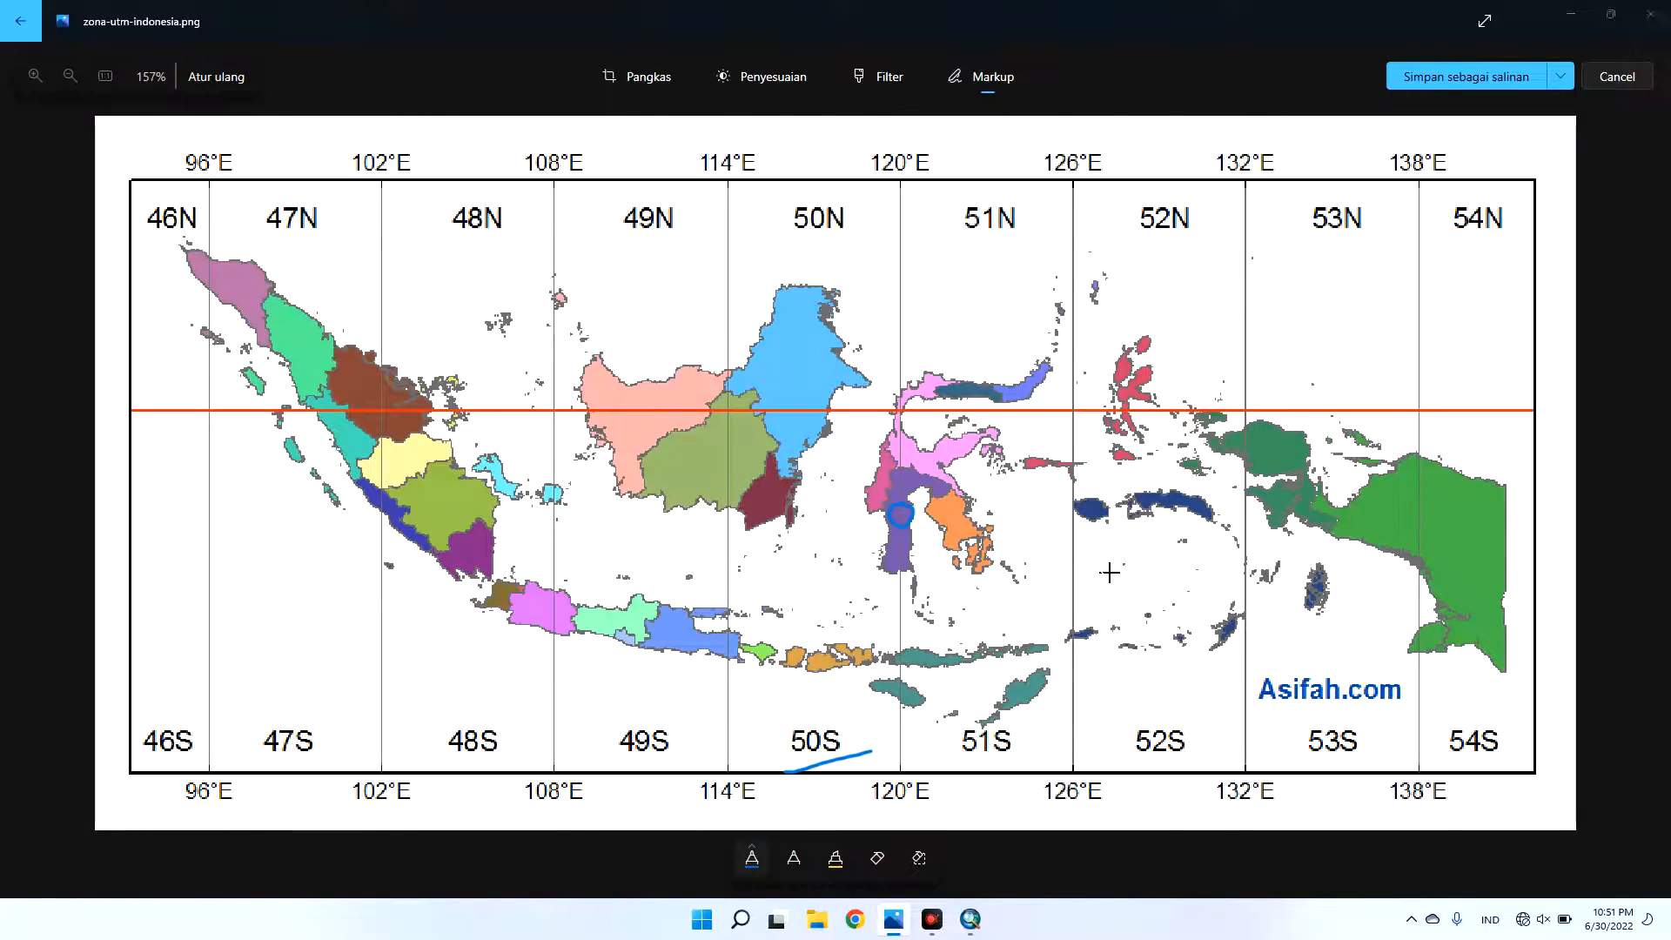
pyautogui.hotkey('alt', 'Tab')
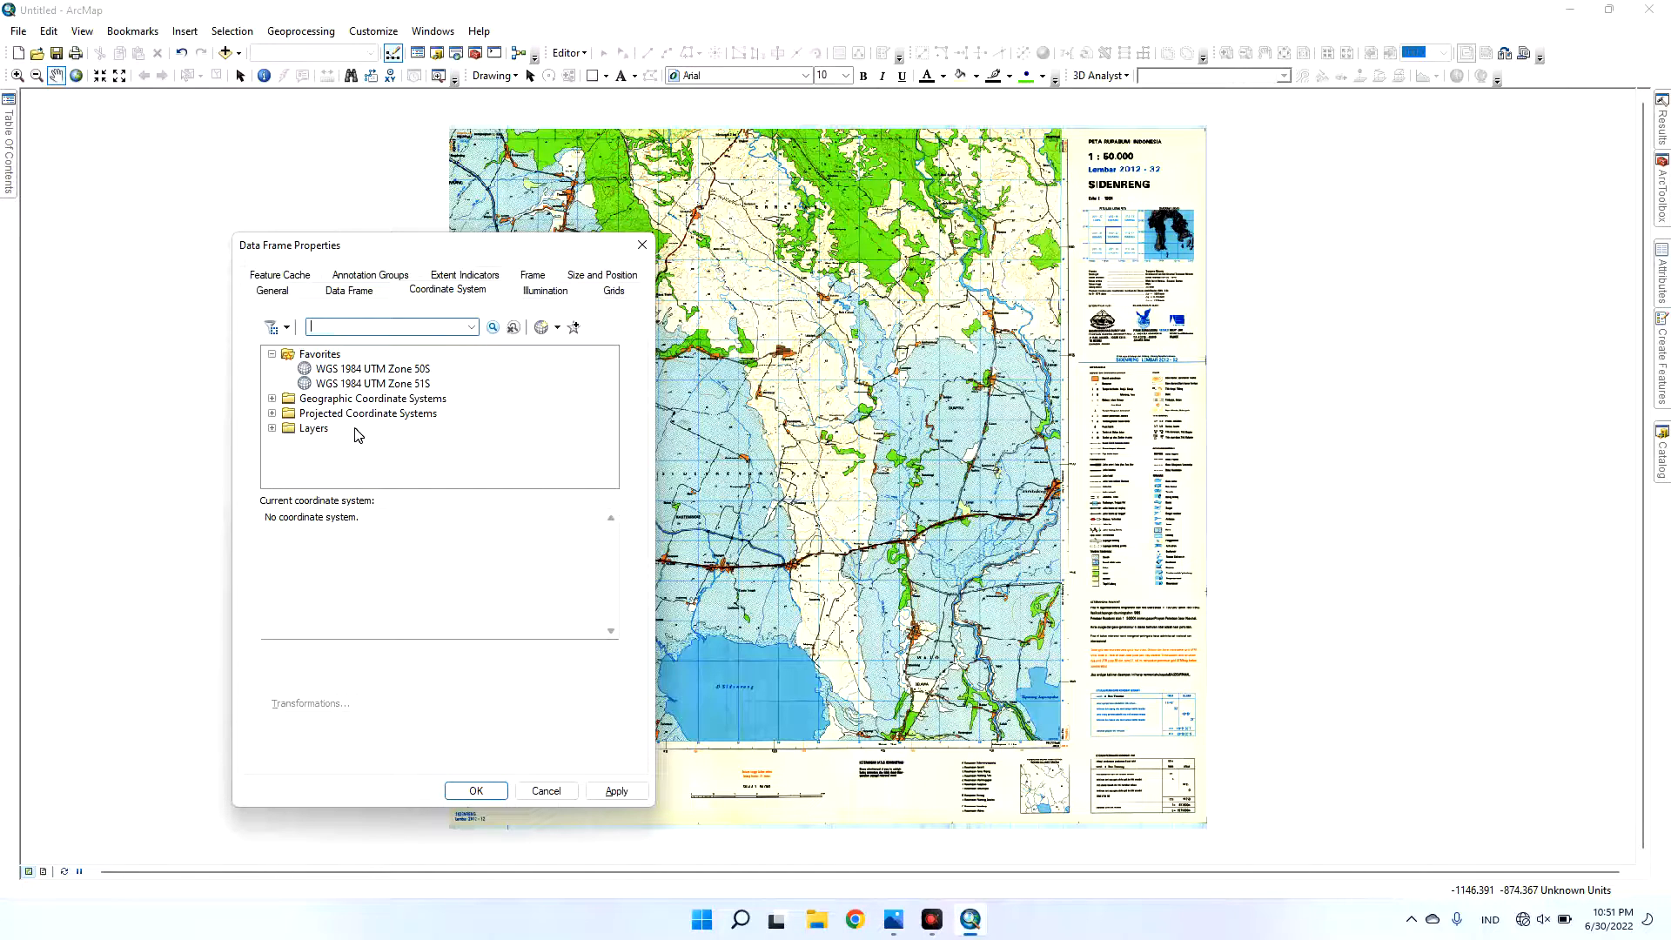
# - Choose WGS 1984 UTM Zone 50S from the favorites as the data frame's coordinate system
pyautogui.click(409, 370)
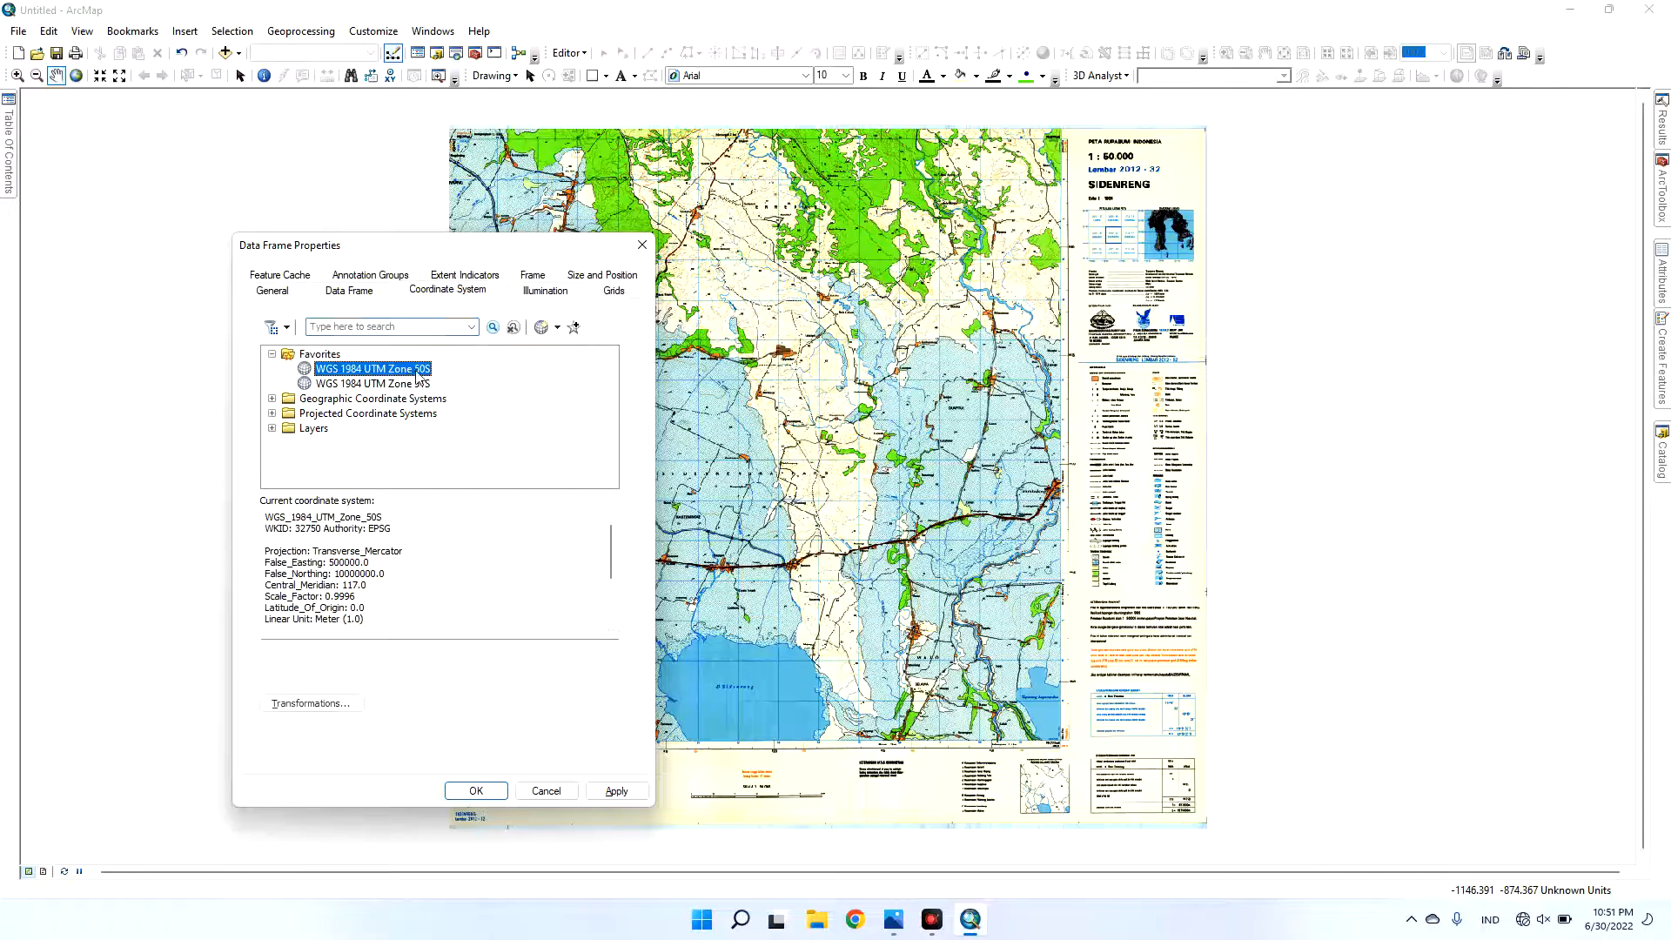
pyautogui.moveTo(400, 254); pyautogui.dragTo(952, 144)
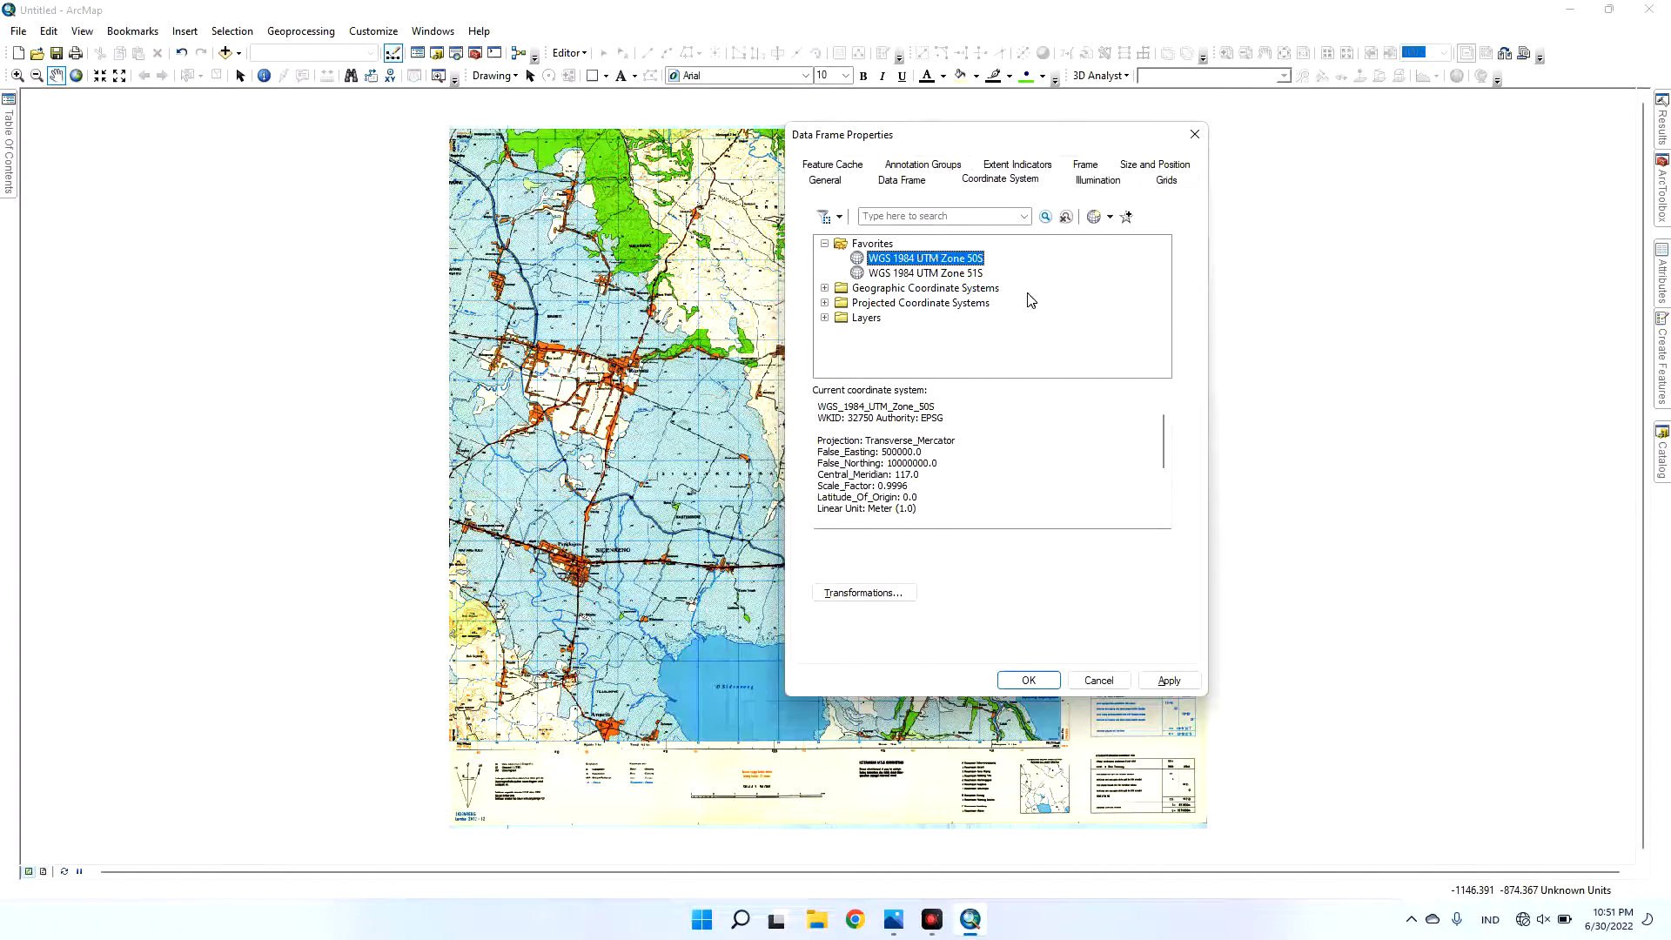
# - Expand the projected coordinate systems down to the WGS 1984 folder under UTM
pyautogui.click(824, 302)
pyautogui.scroll(-3, 918, 301)
pyautogui.scroll(3, 923, 301)
pyautogui.click(921, 248)
pyautogui.scroll(-2, 920, 289)
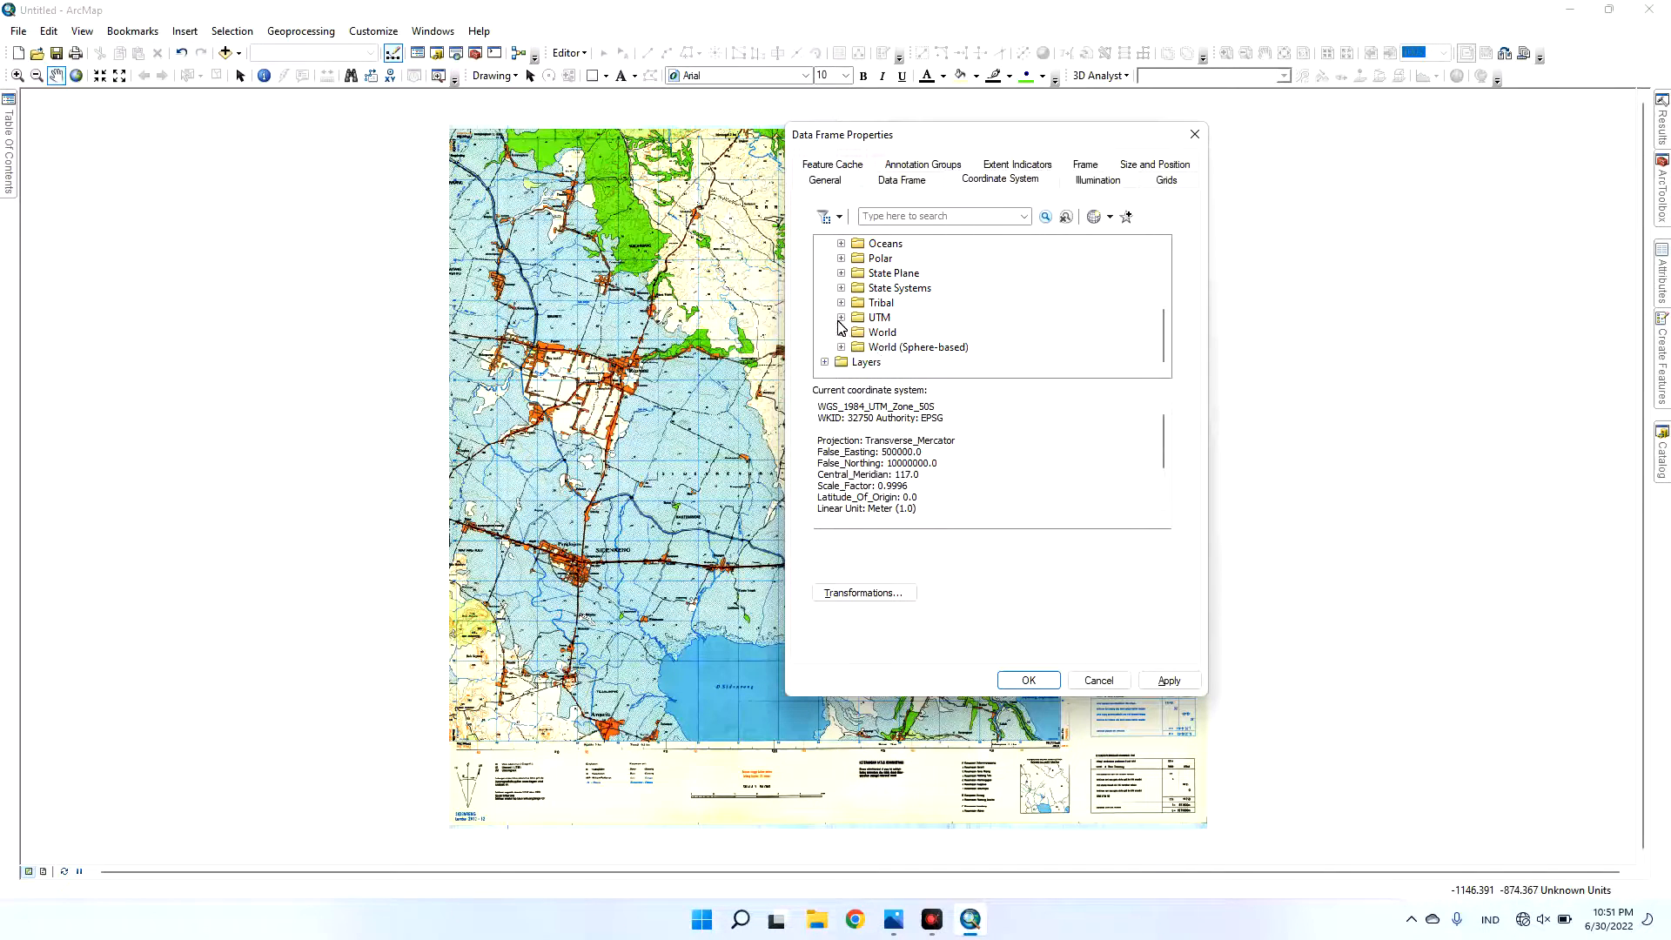
pyautogui.click(840, 318)
pyautogui.scroll(-1, 929, 312)
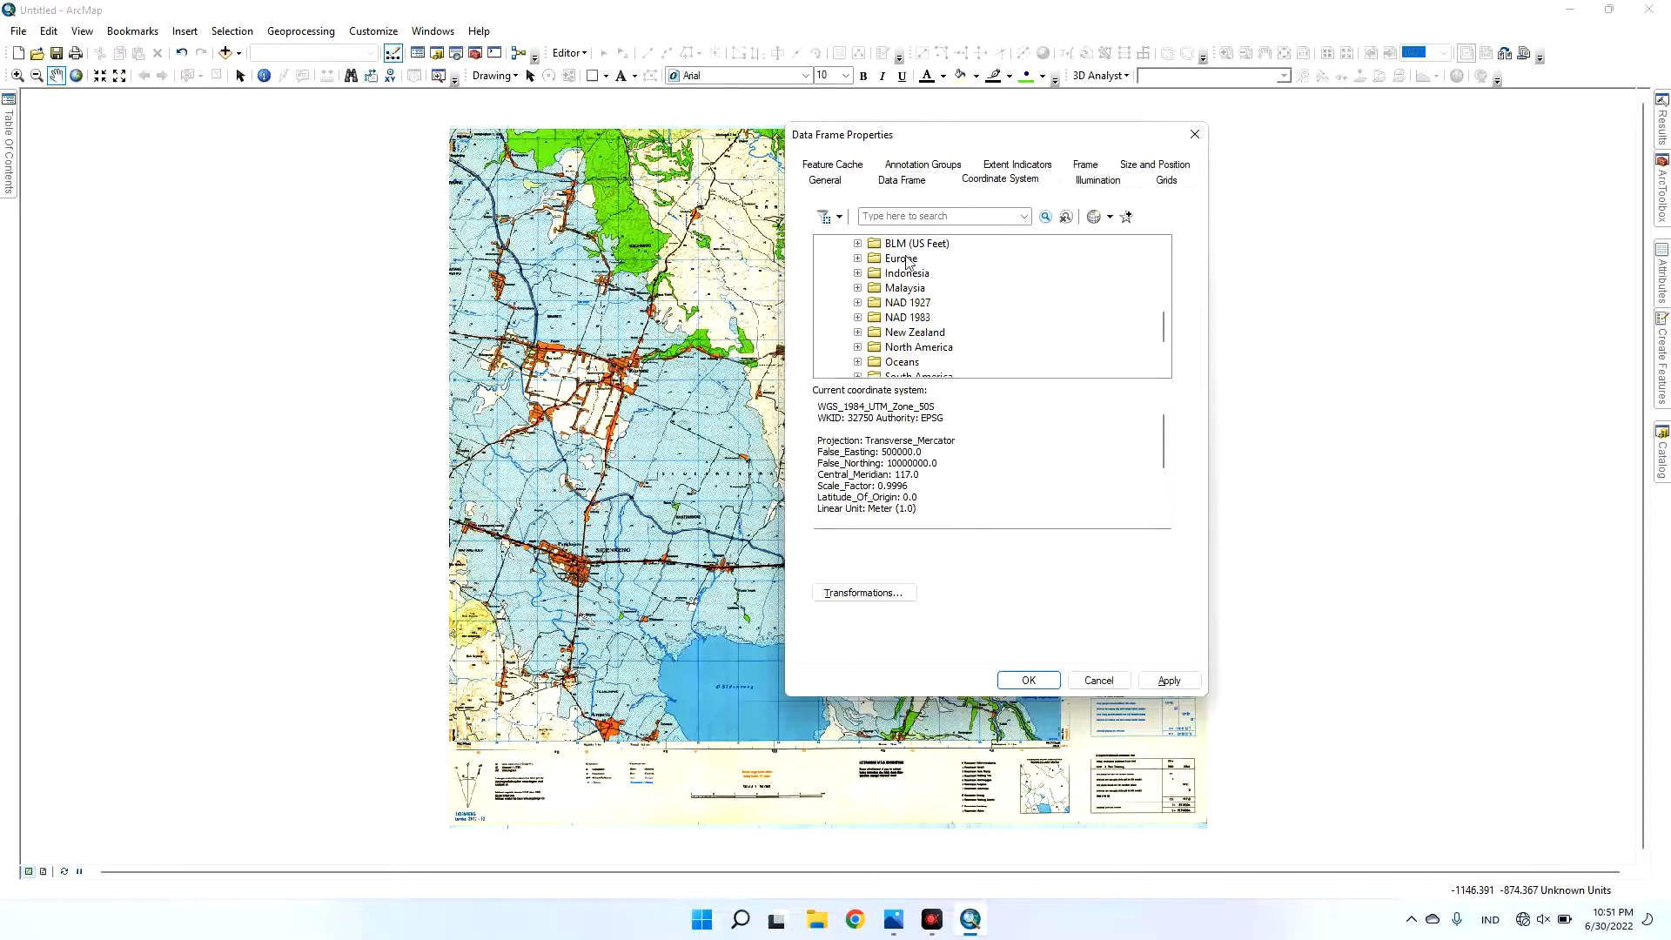
pyautogui.scroll(-1, 947, 341)
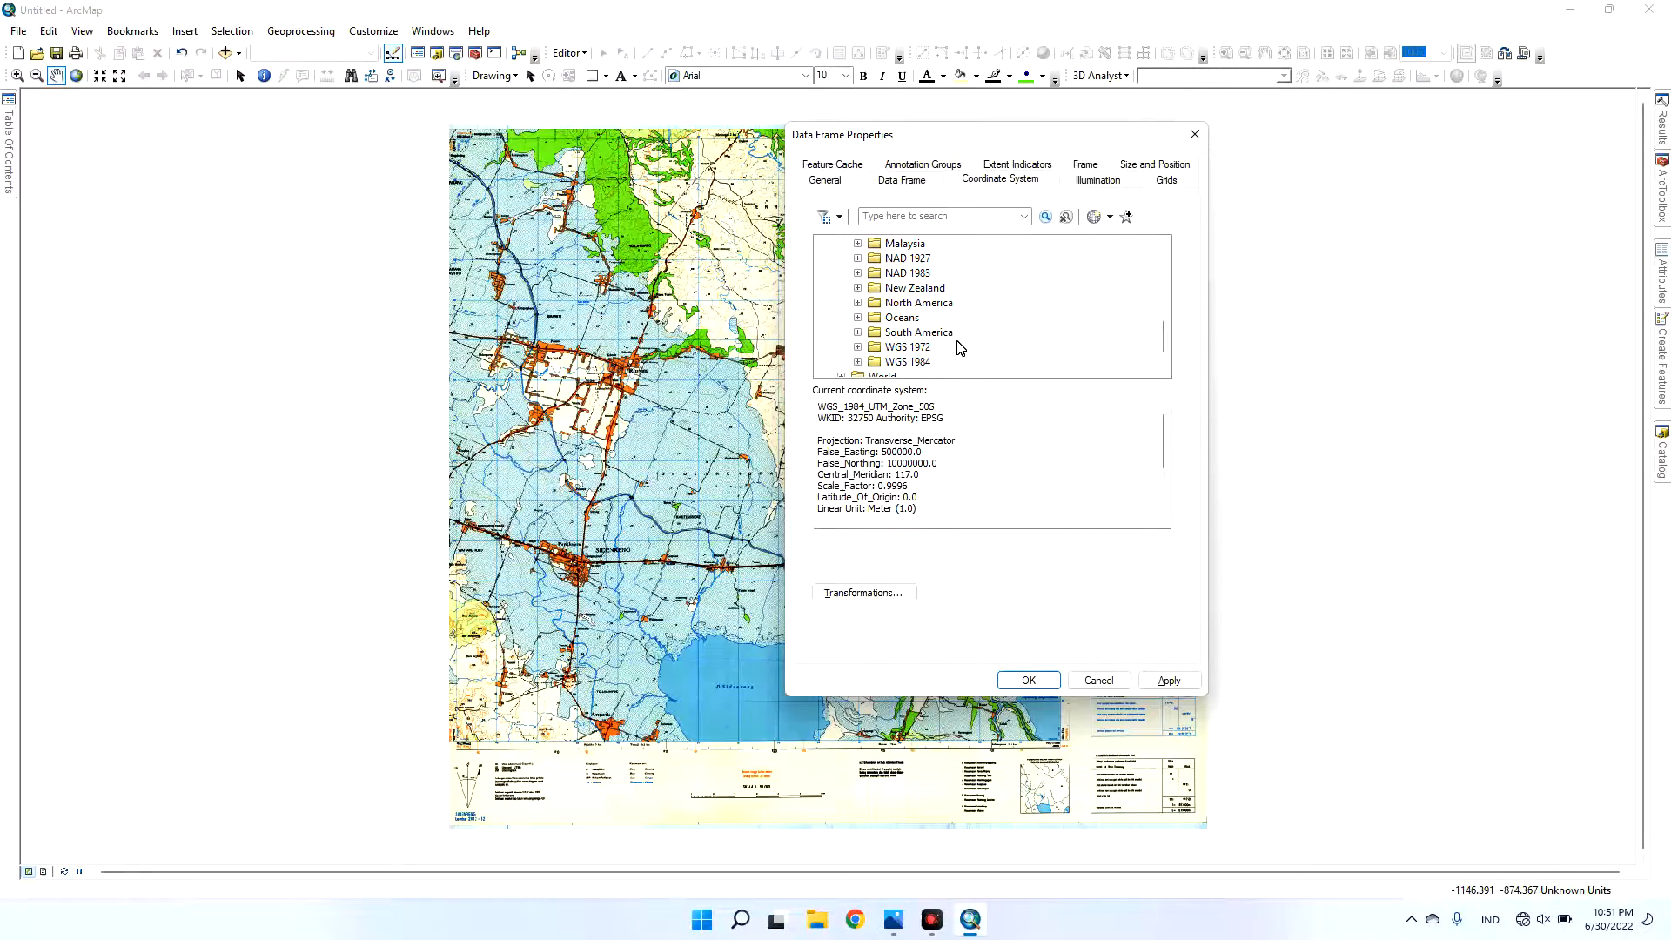
pyautogui.click(857, 362)
pyautogui.scroll(-2, 883, 340)
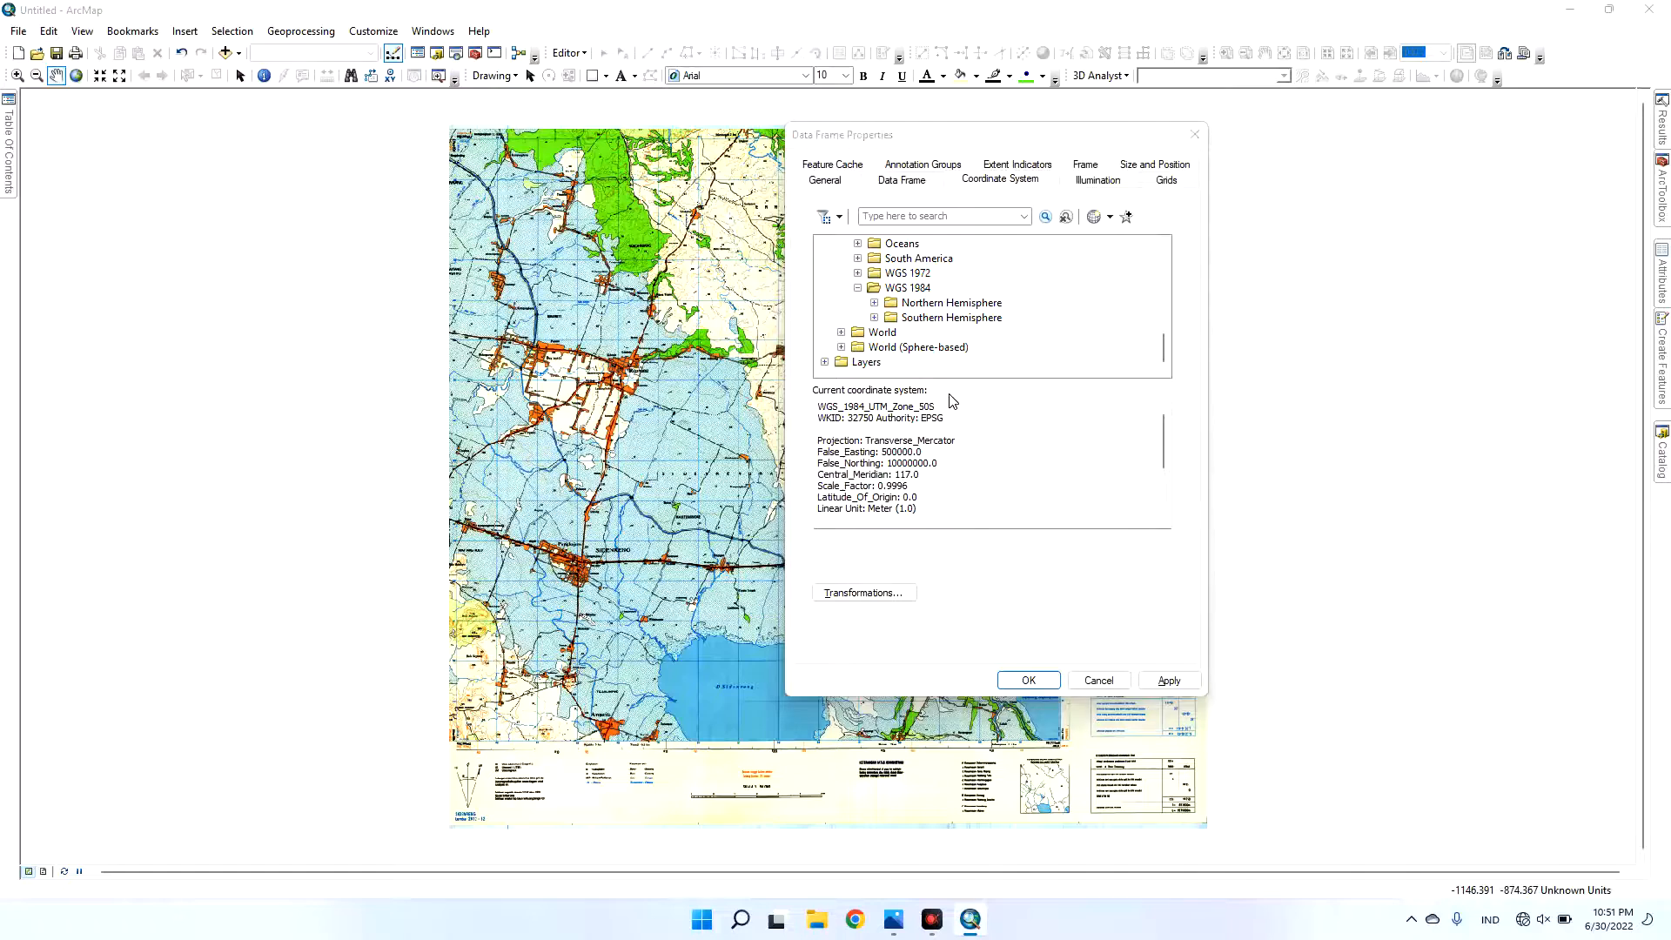
# - Recheck the marked UTM zone image, and select WGS 1984 UTM Zone 50S under Southern Hemisphere for the data frame
pyautogui.hotkey('alt', 'Tab')
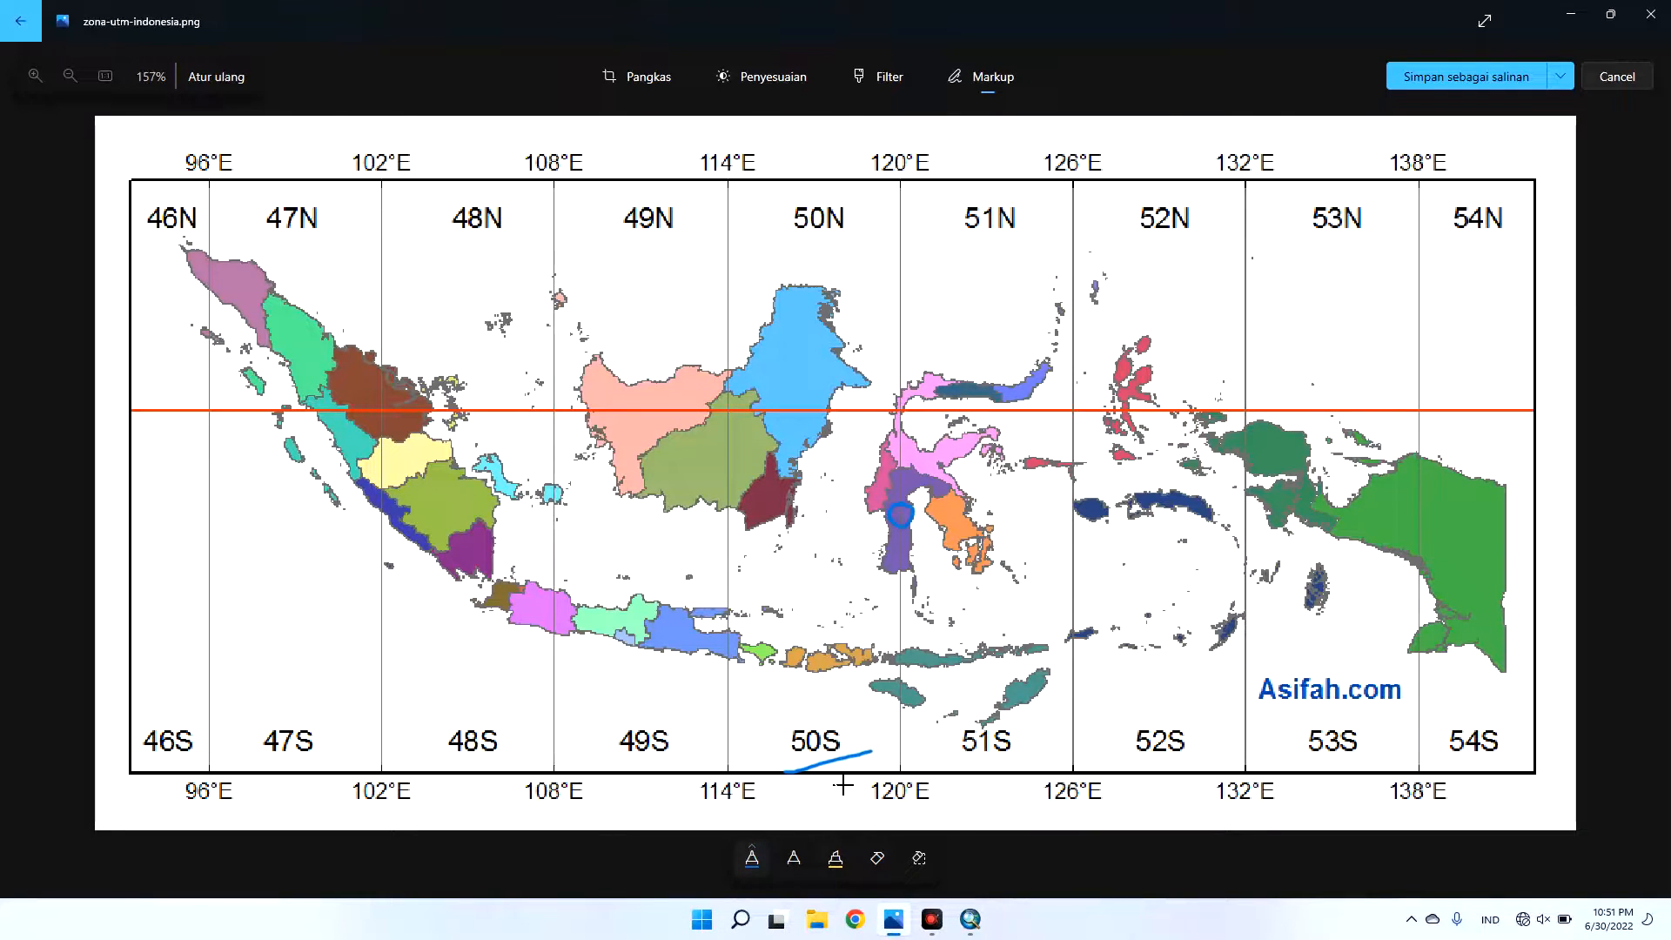
pyautogui.hotkey('alt', 'Tab')
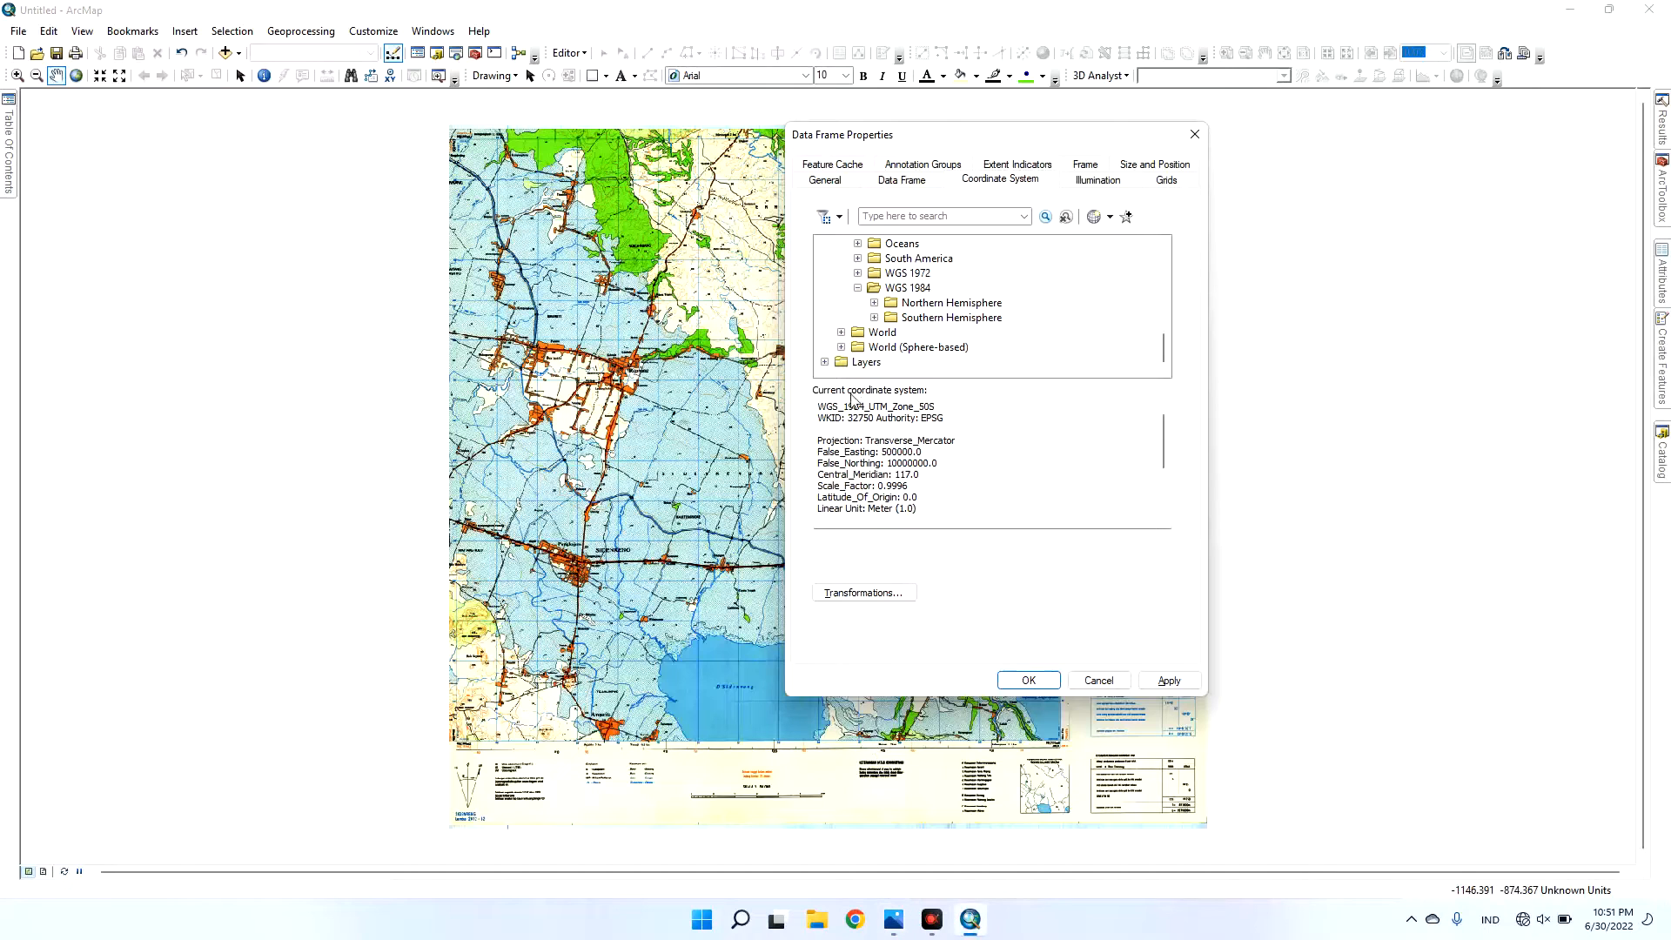
pyautogui.click(874, 317)
pyautogui.scroll(-2, 938, 305)
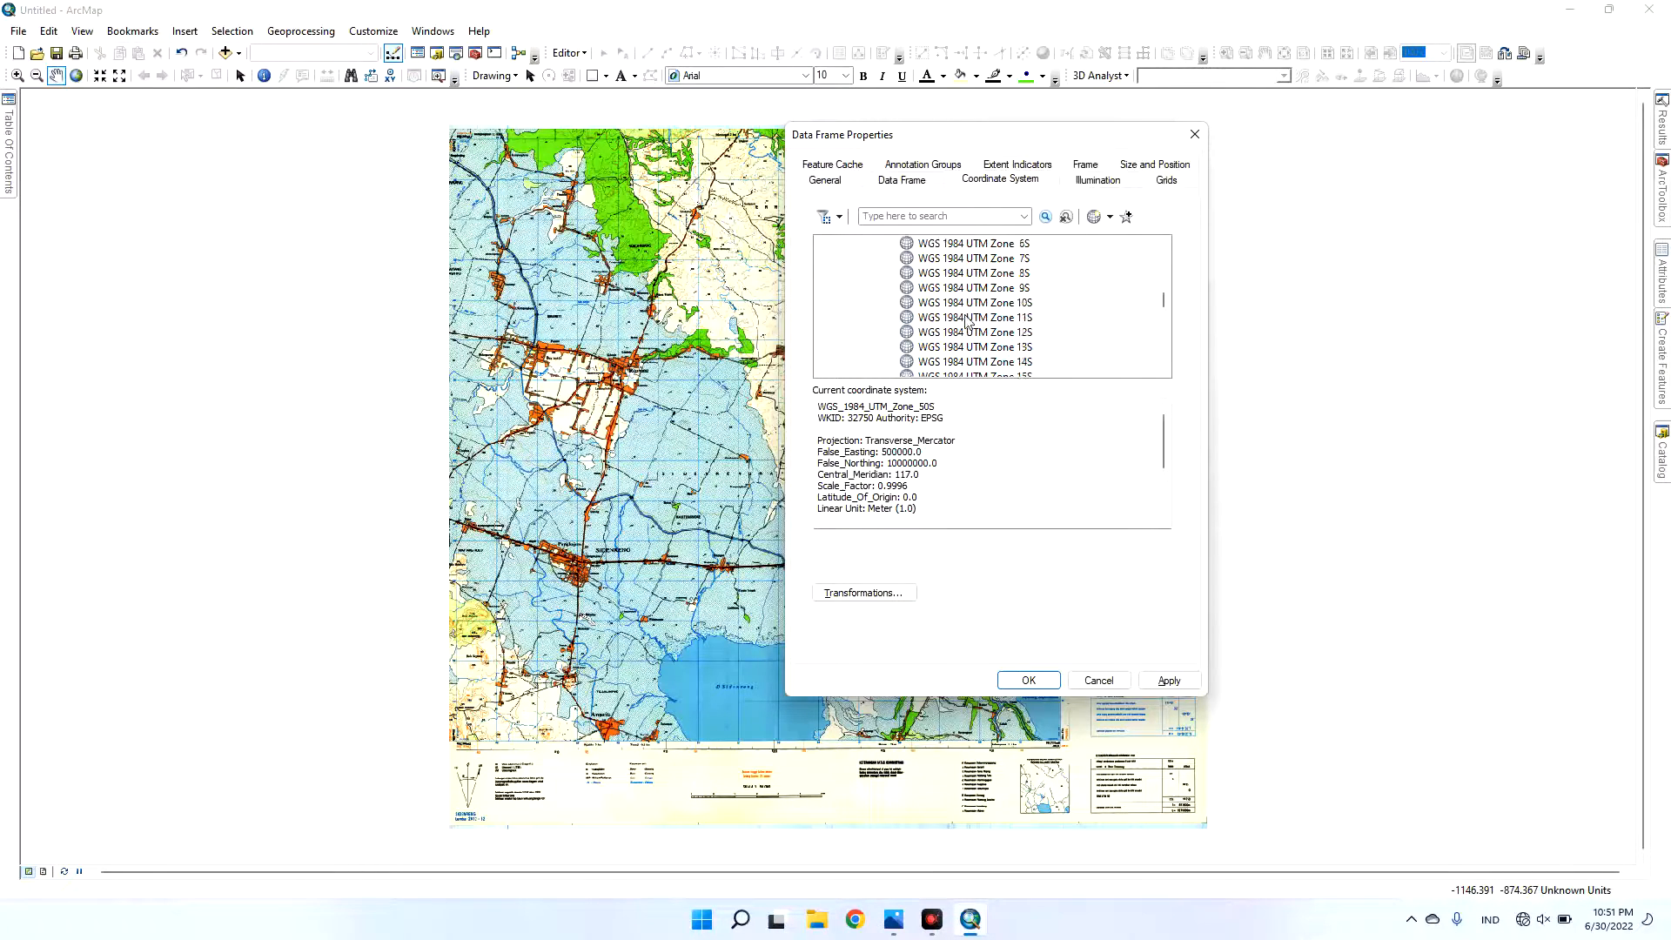
pyautogui.hotkey('alt', 'Tab')
pyautogui.hotkey('alt', 'Tab')
pyautogui.scroll(-11, 974, 339)
pyautogui.scroll(-4, 975, 339)
pyautogui.click(978, 275)
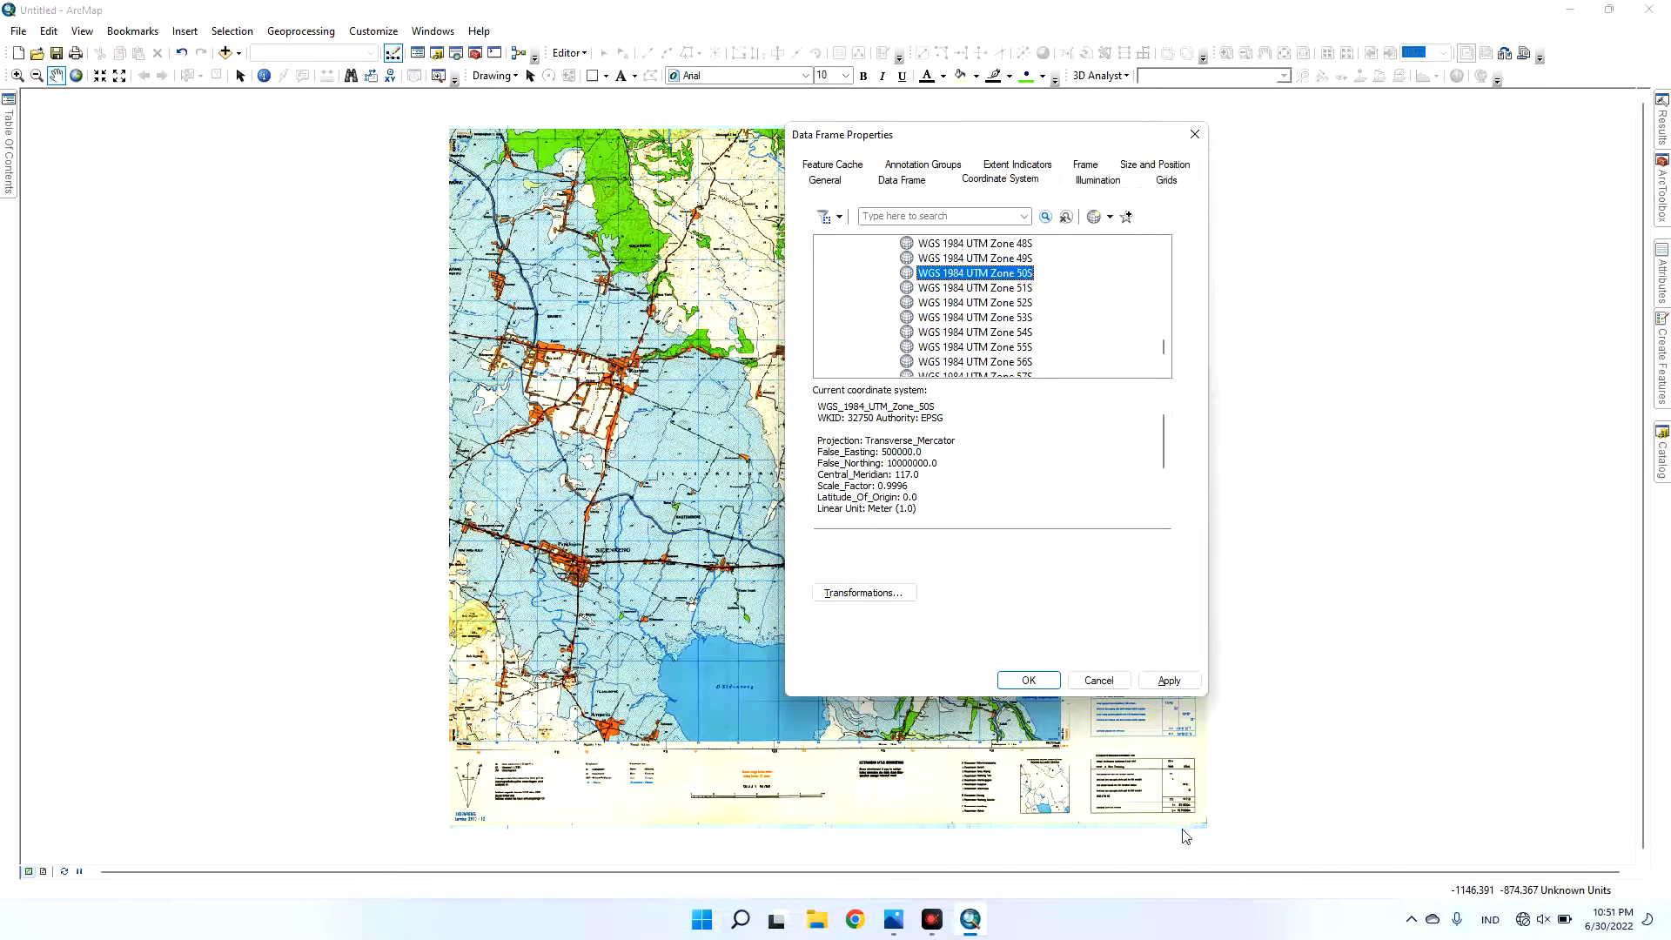
# - Confirm the data frame's coordinate system, and display the Georeferencing toolbar docked beneath the existing toolbars
pyautogui.click(1029, 680)
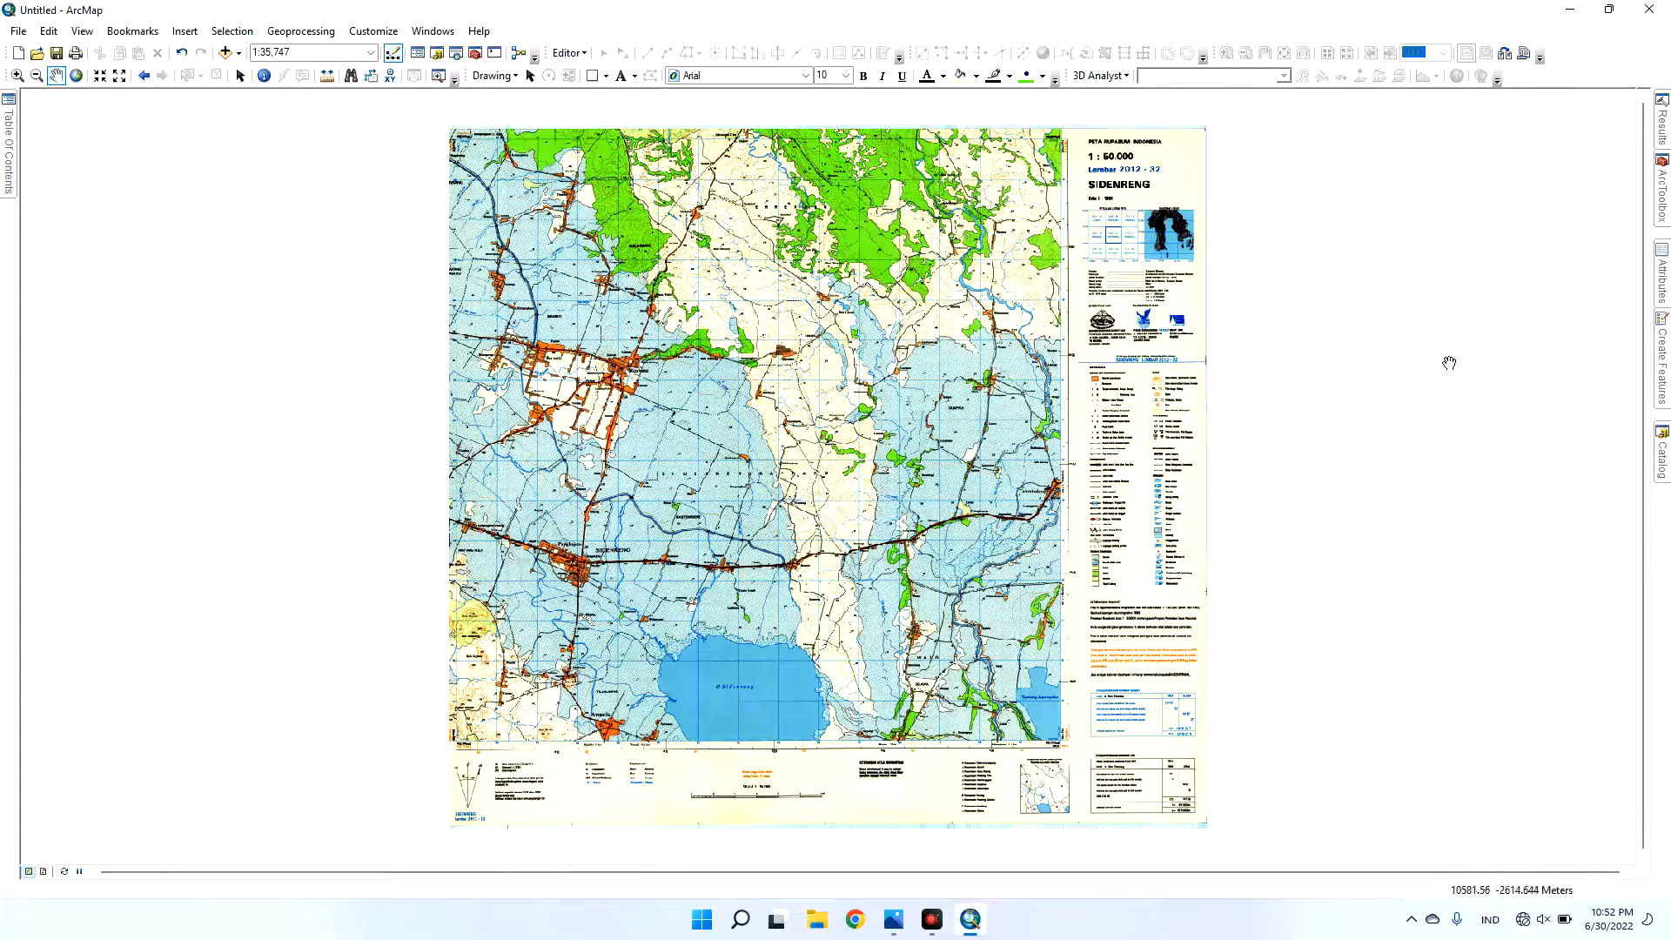
pyautogui.rightClick(1598, 50)
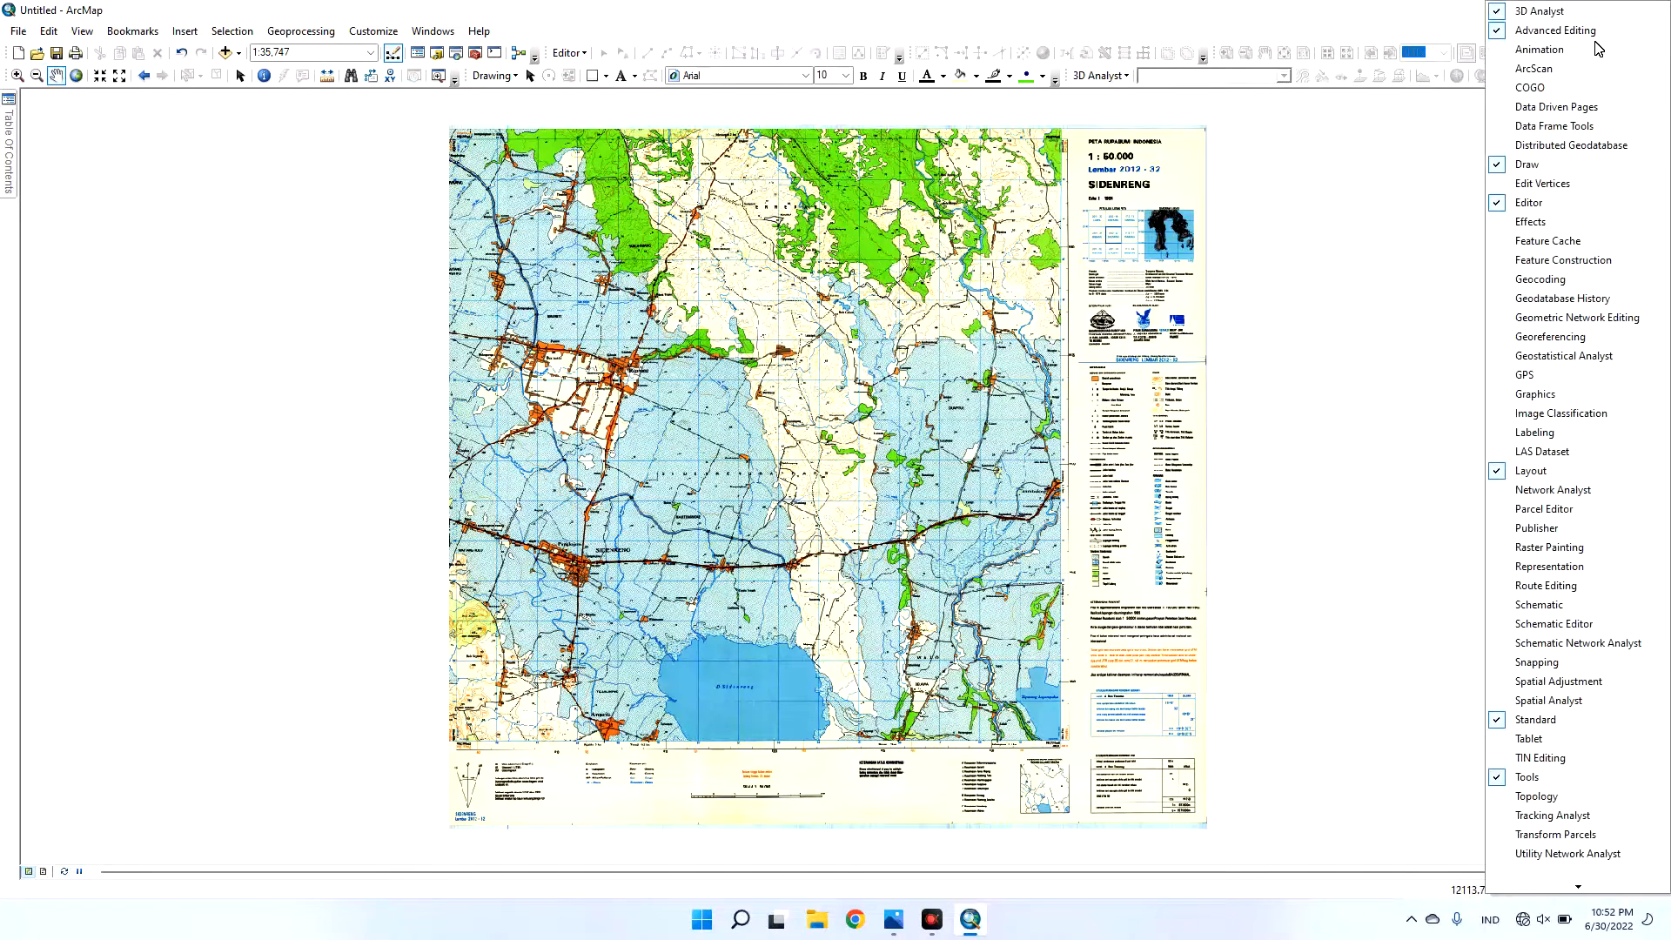
pyautogui.click(1598, 338)
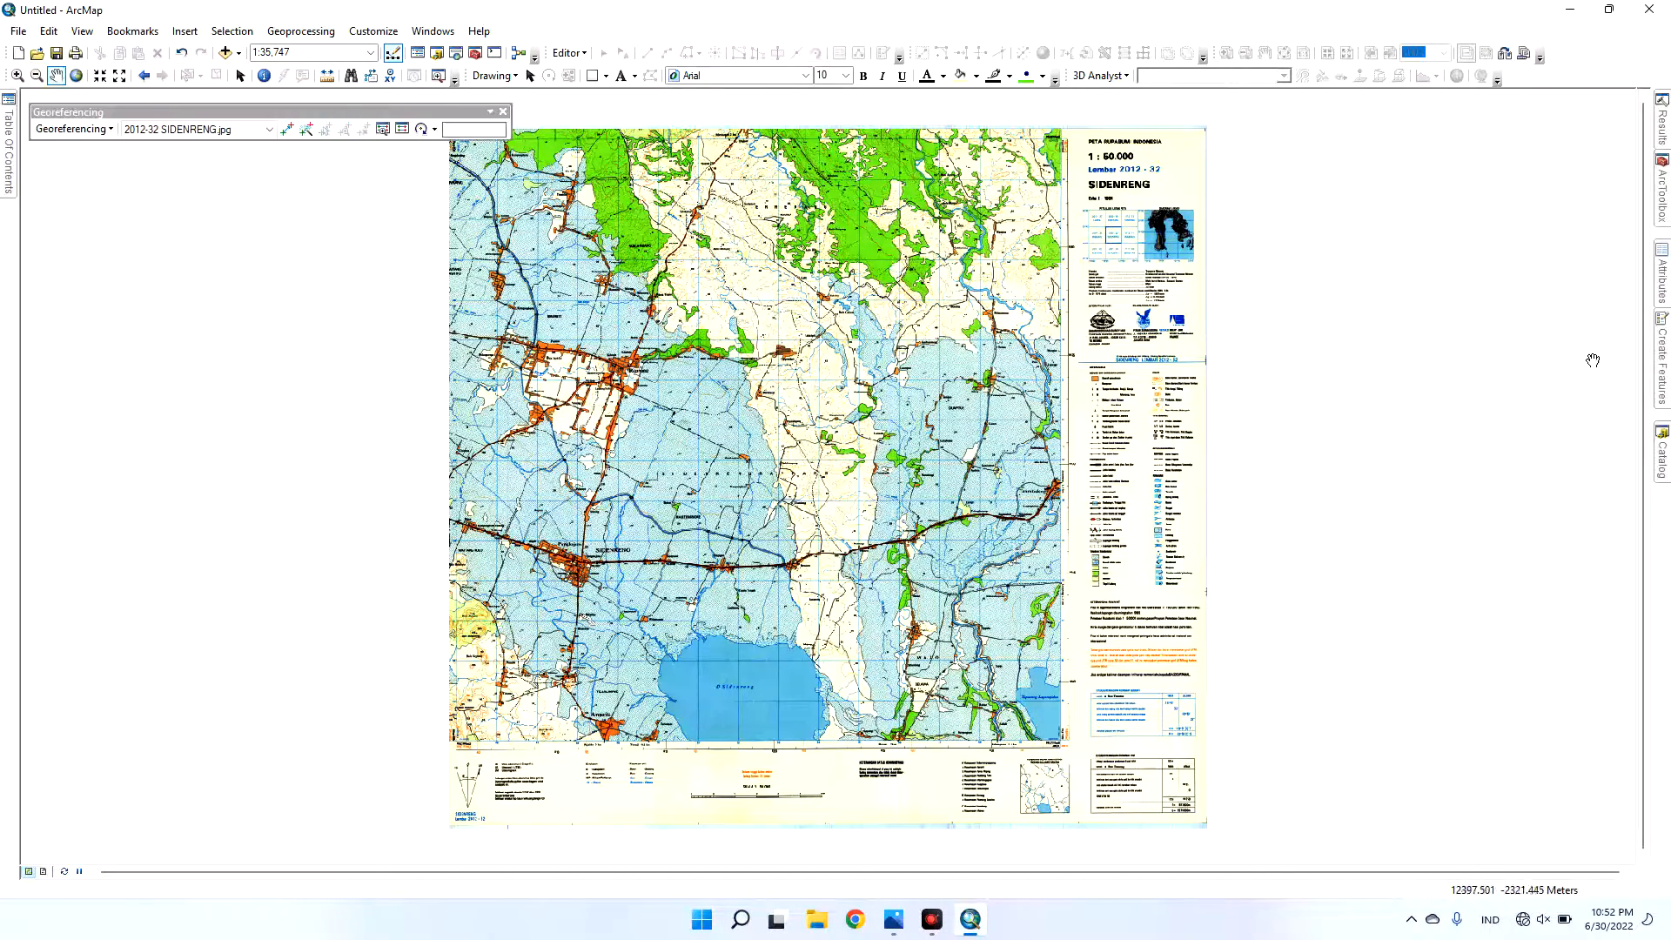
pyautogui.moveTo(252, 119)
pyautogui.mouseDown()
pyautogui.moveTo(257, 105)
pyautogui.moveTo(257, 132)
pyautogui.moveTo(252, 100)
pyautogui.mouseUp()
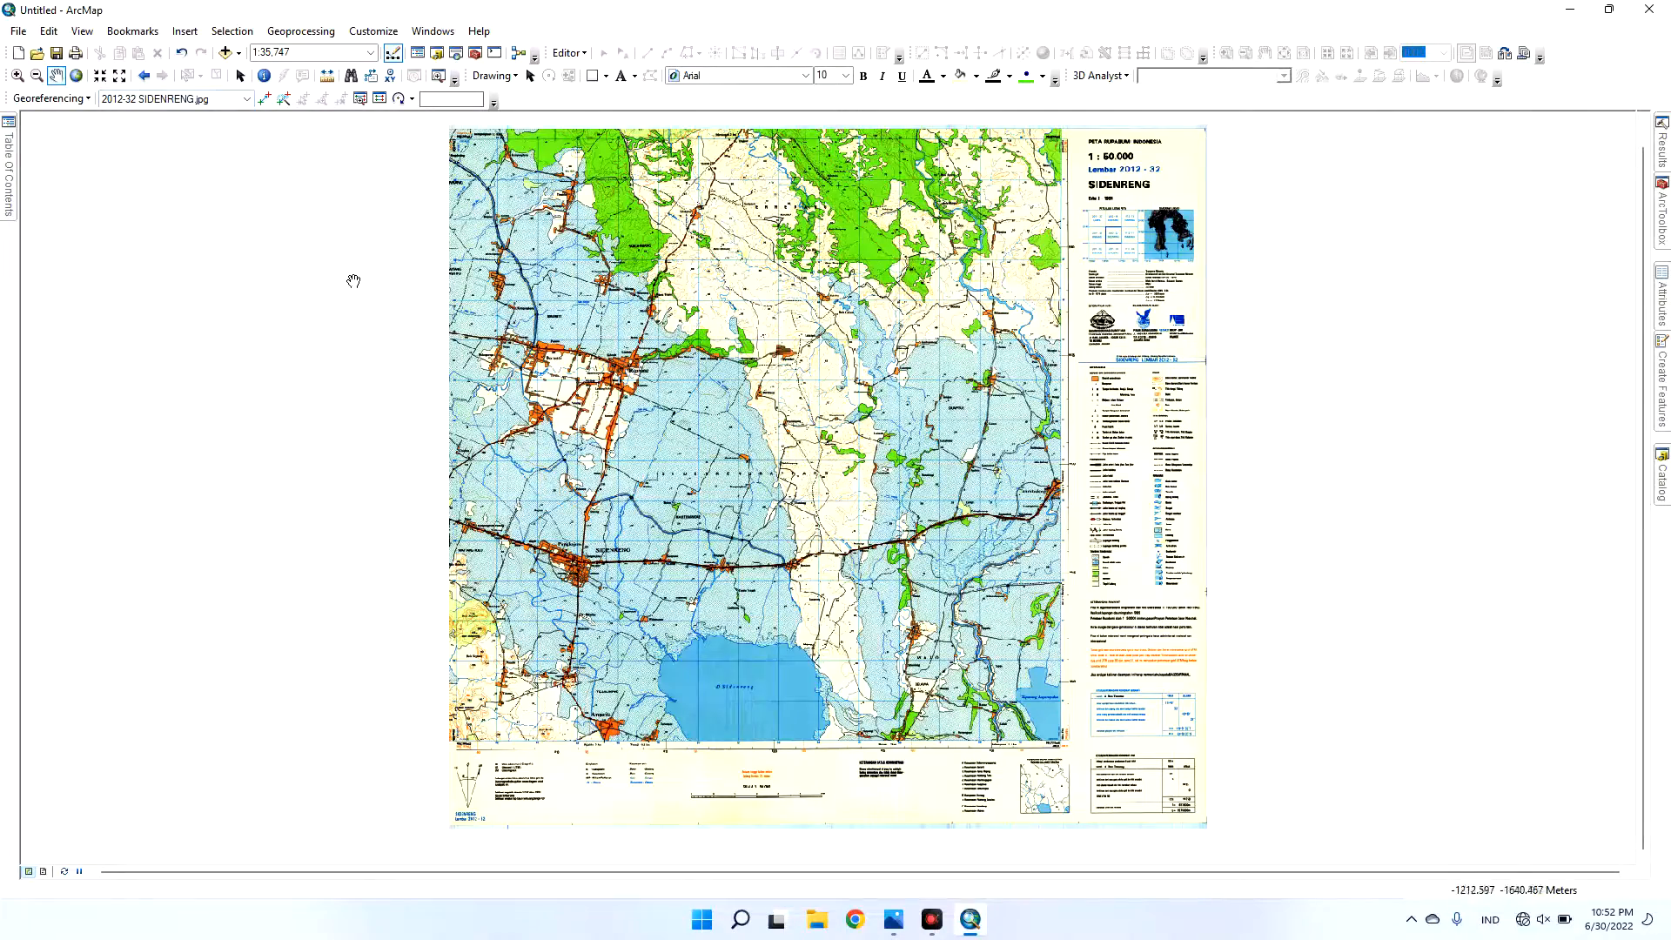
# - Place the first control point on the 119°46' E, 3°46' S graticule intersection near the map's northwest corner
pyautogui.scroll(-1, 456, 223)
pyautogui.scroll(-3, 456, 222)
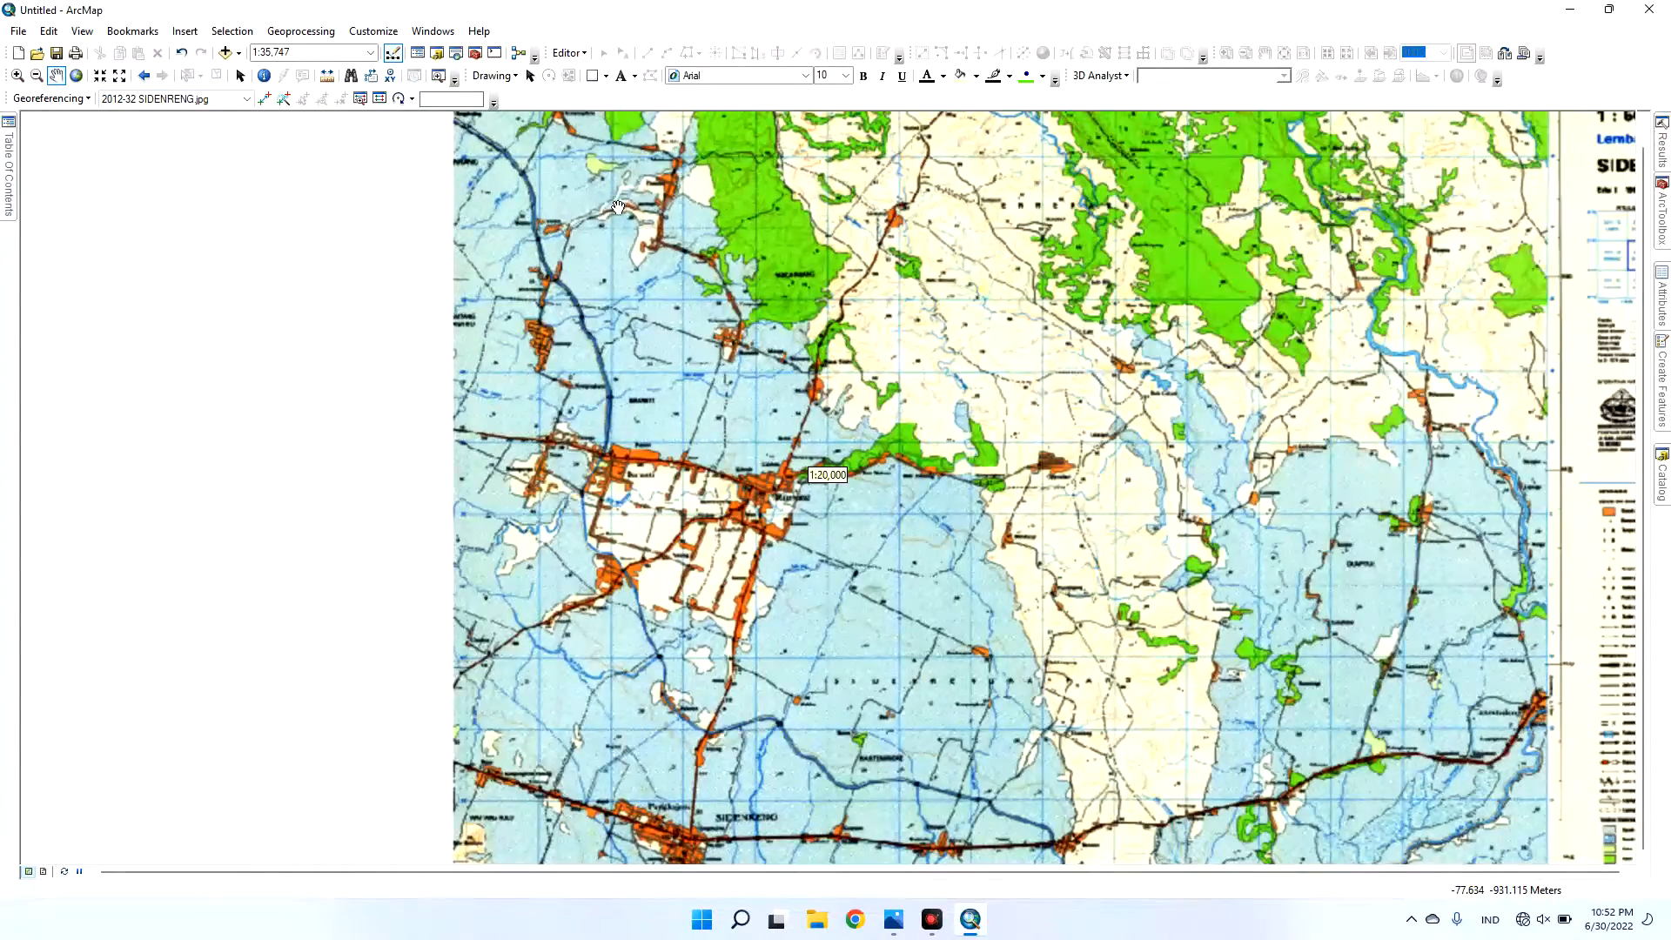
pyautogui.moveTo(531, 216); pyautogui.dragTo(627, 418)
pyautogui.scroll(-6, 627, 418)
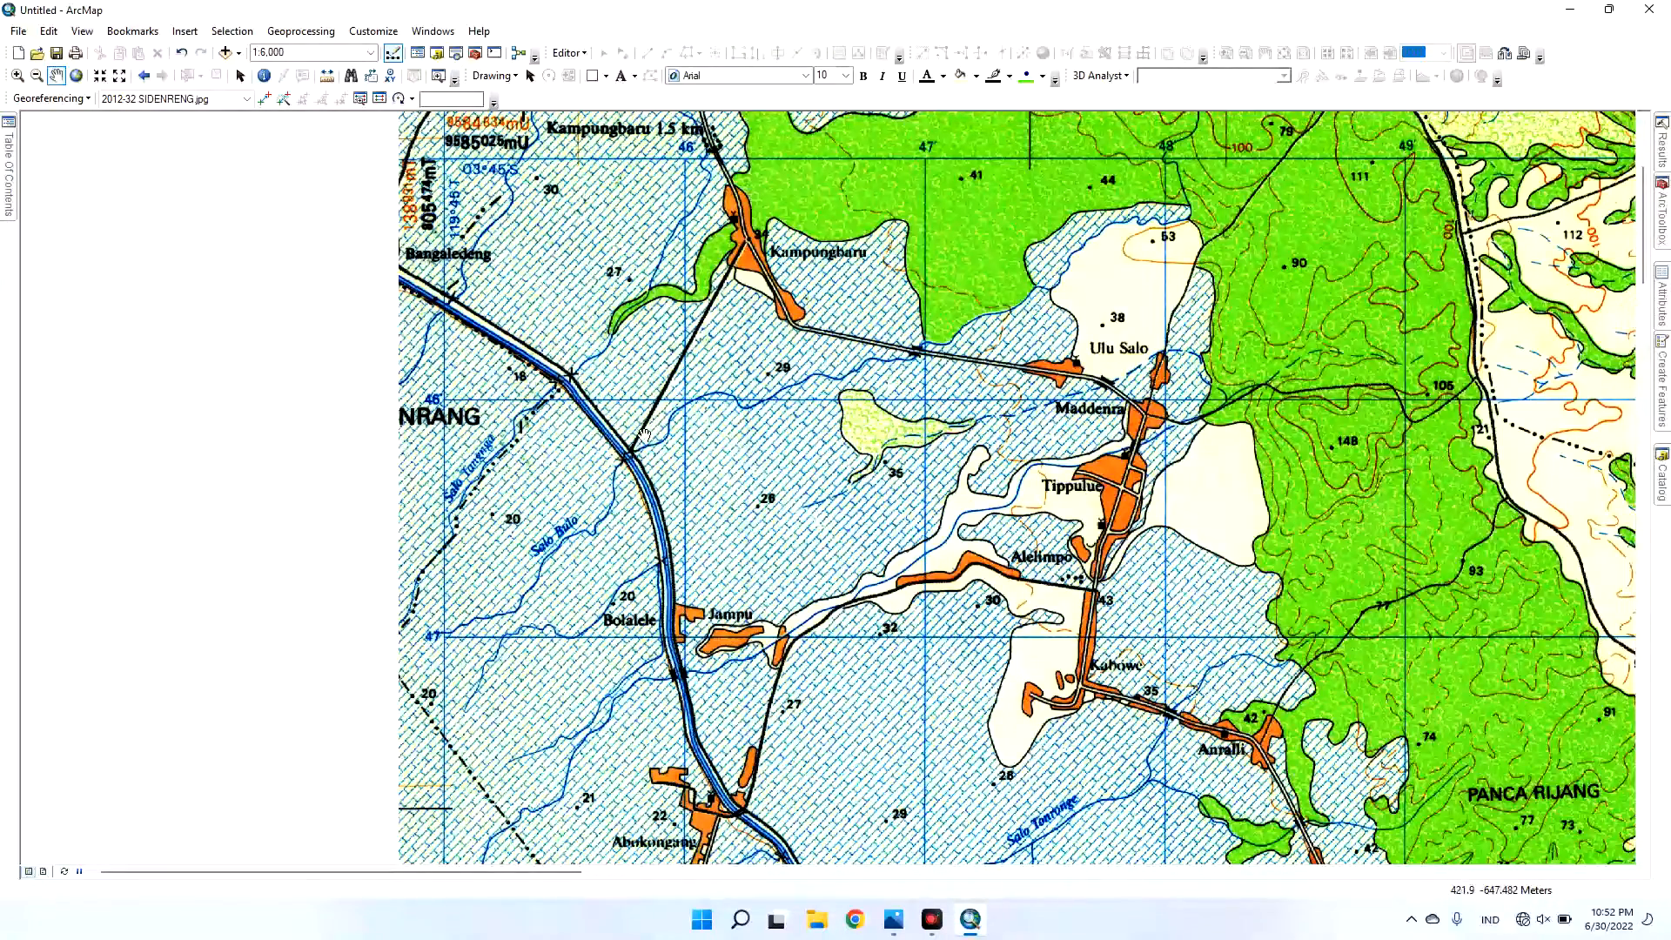
pyautogui.scroll(2, 539, 265)
pyautogui.moveTo(616, 225); pyautogui.dragTo(581, 346)
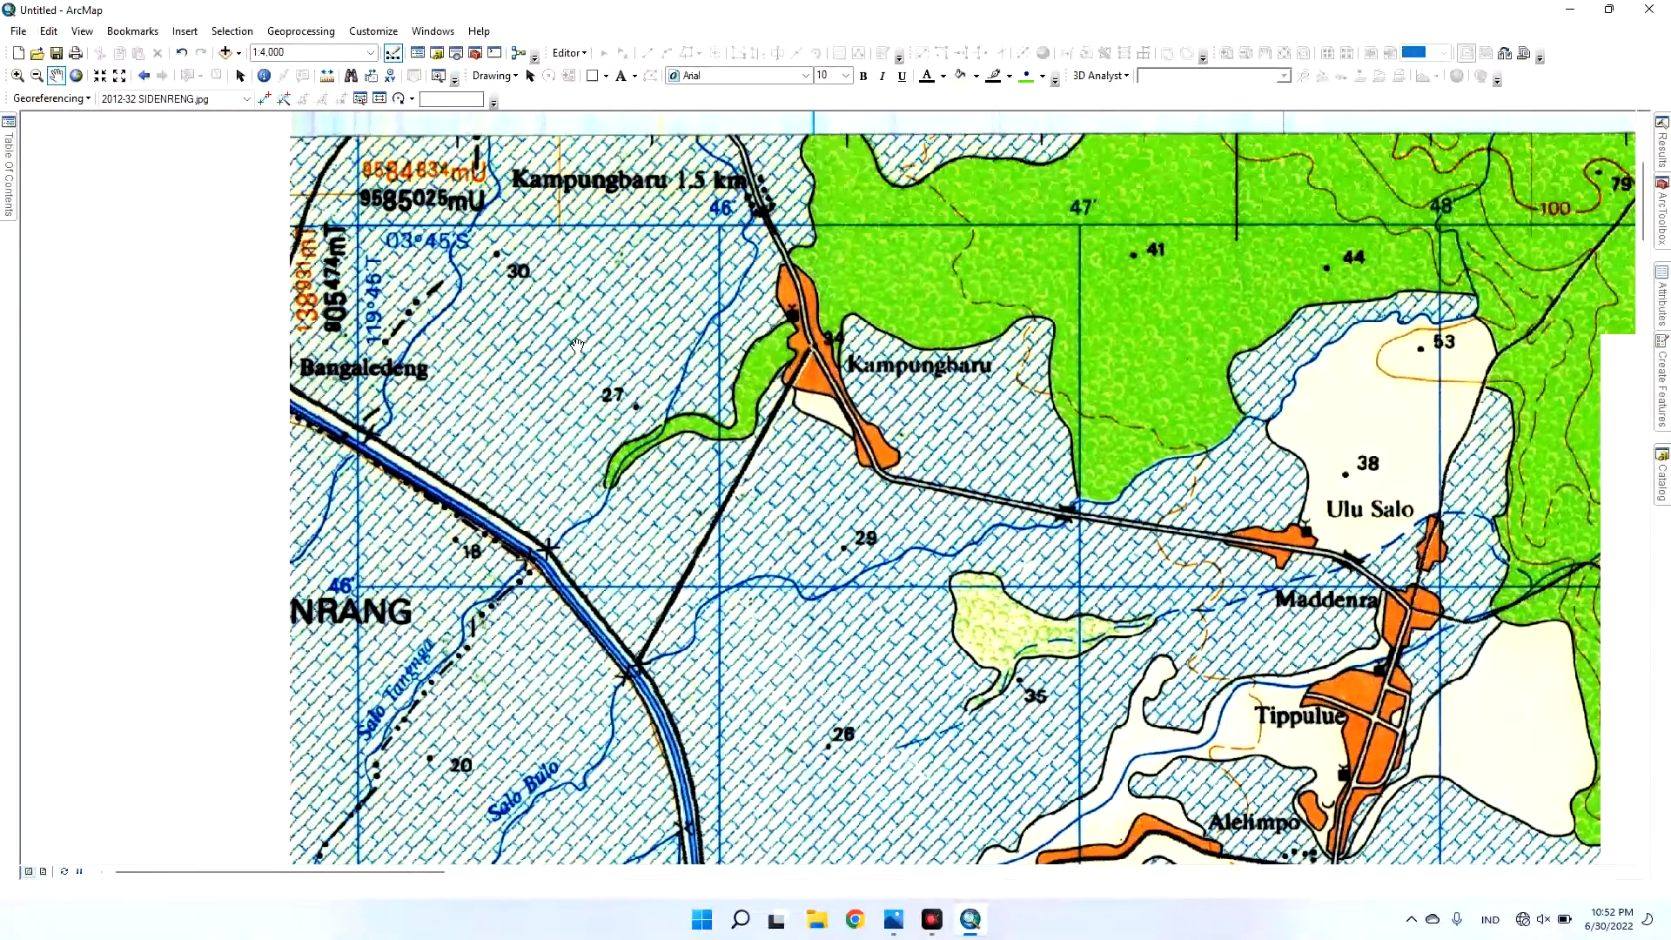
pyautogui.click(263, 97)
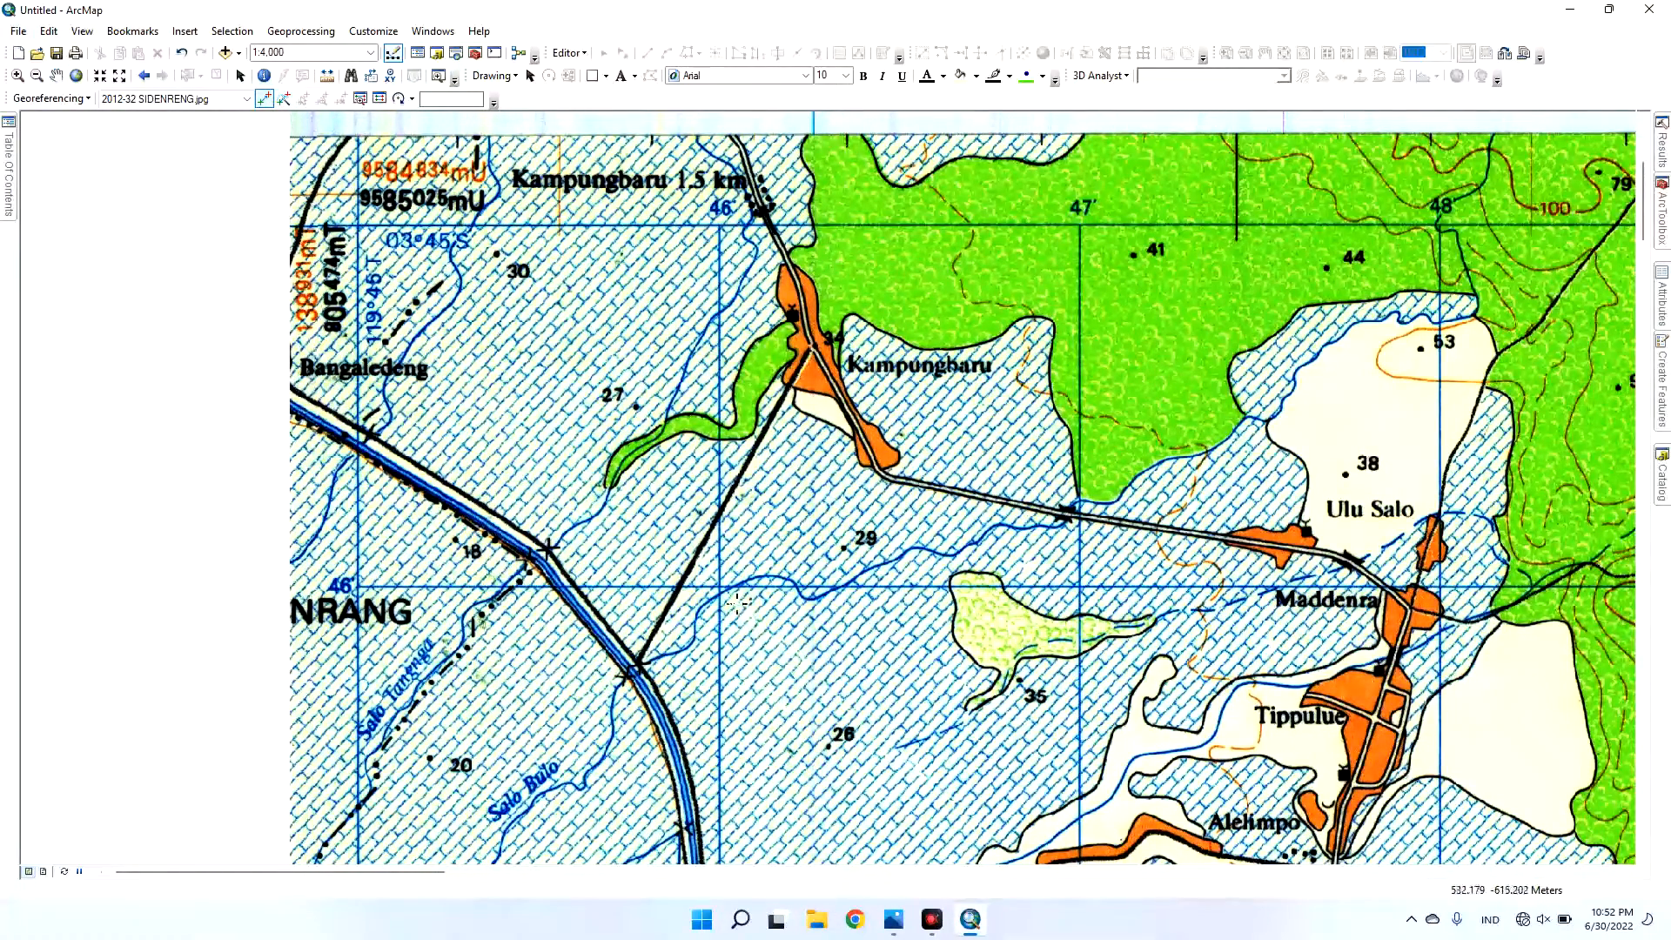
pyautogui.scroll(4, 738, 601)
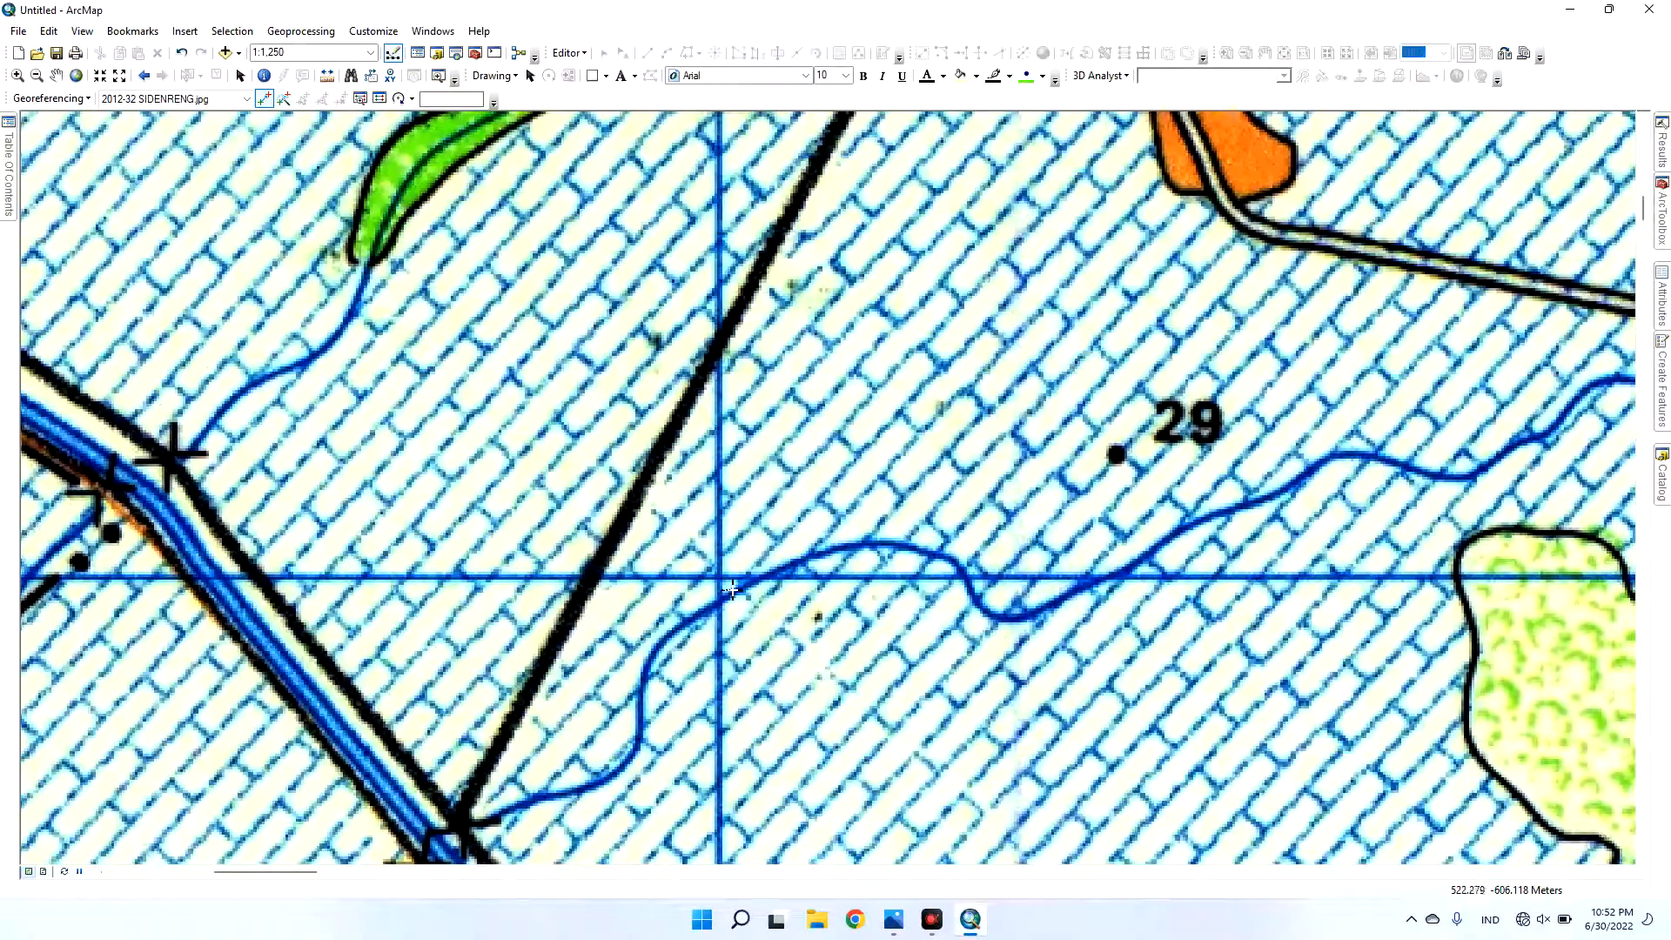
pyautogui.scroll(-3, 753, 484)
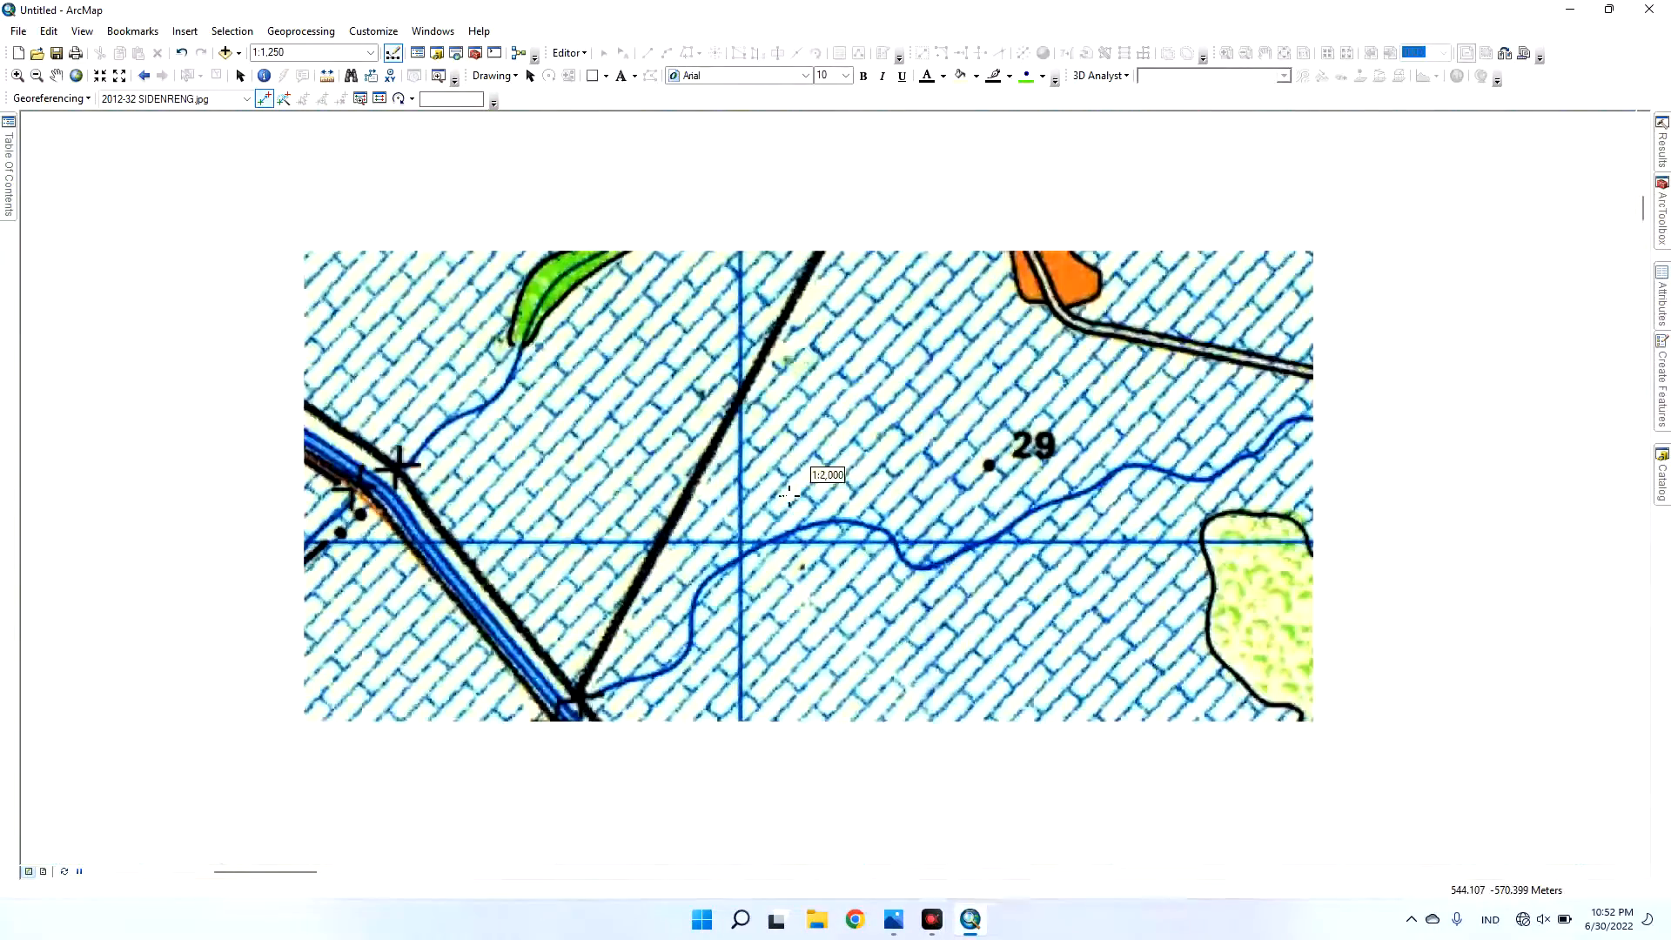
pyautogui.scroll(-2, 630, 357)
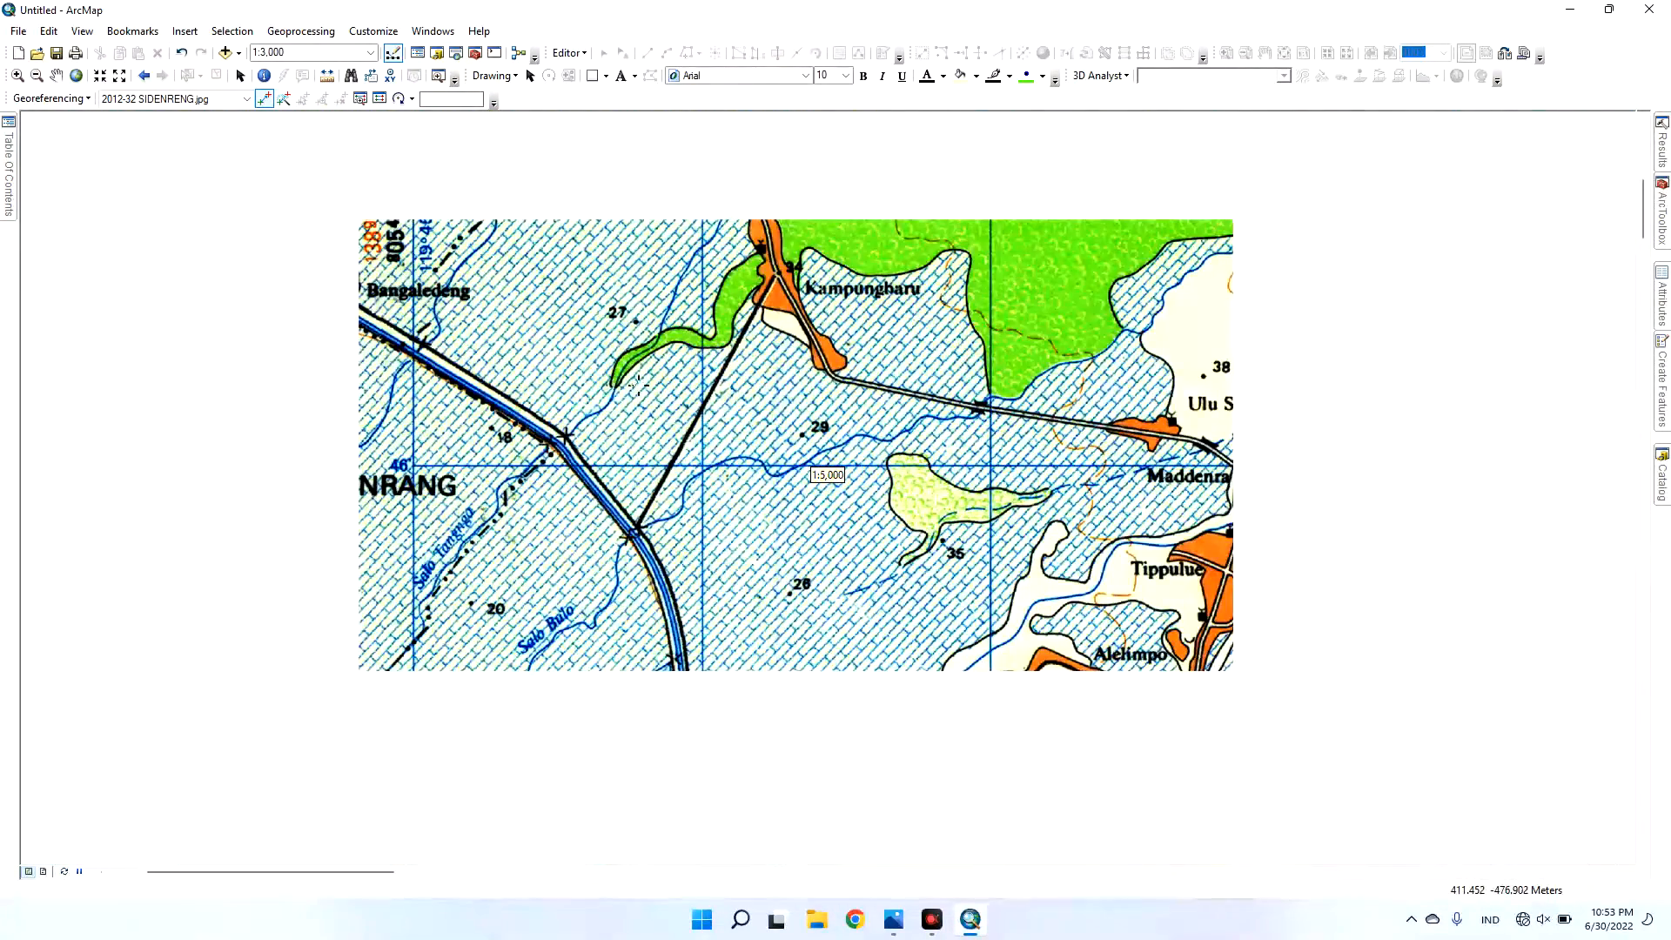
pyautogui.click(701, 461)
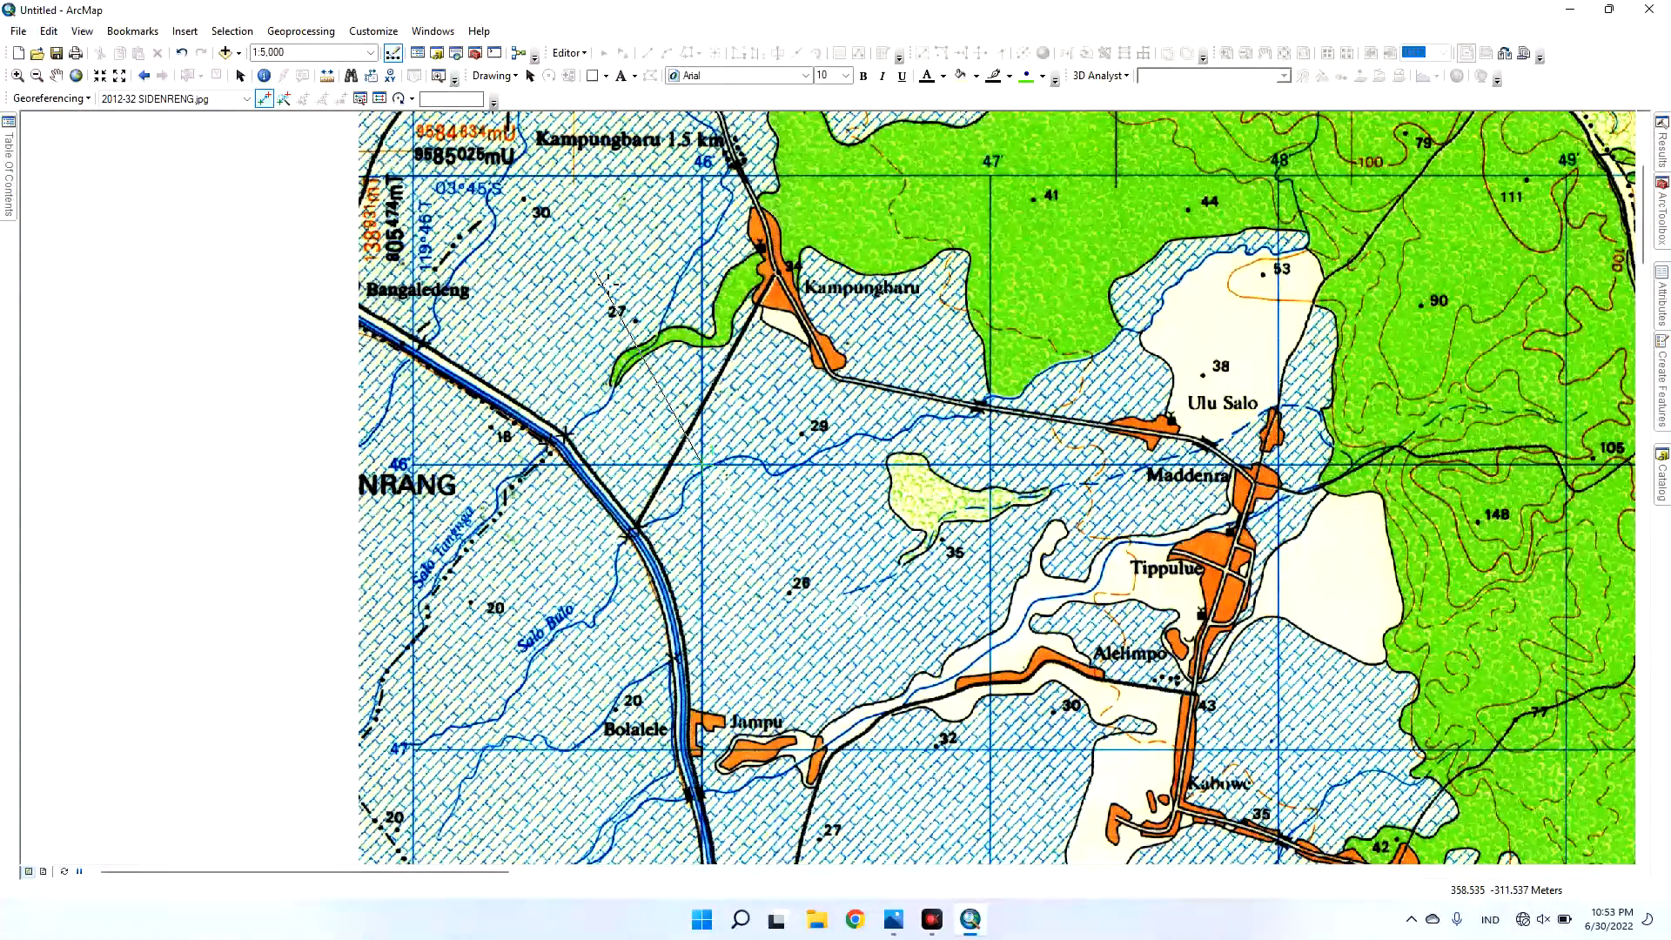
# - Assign the first control point DMS coordinates of longitude 119° 46' 0" E and latitude 3° 46' 0" S
pyautogui.rightClick(606, 282)
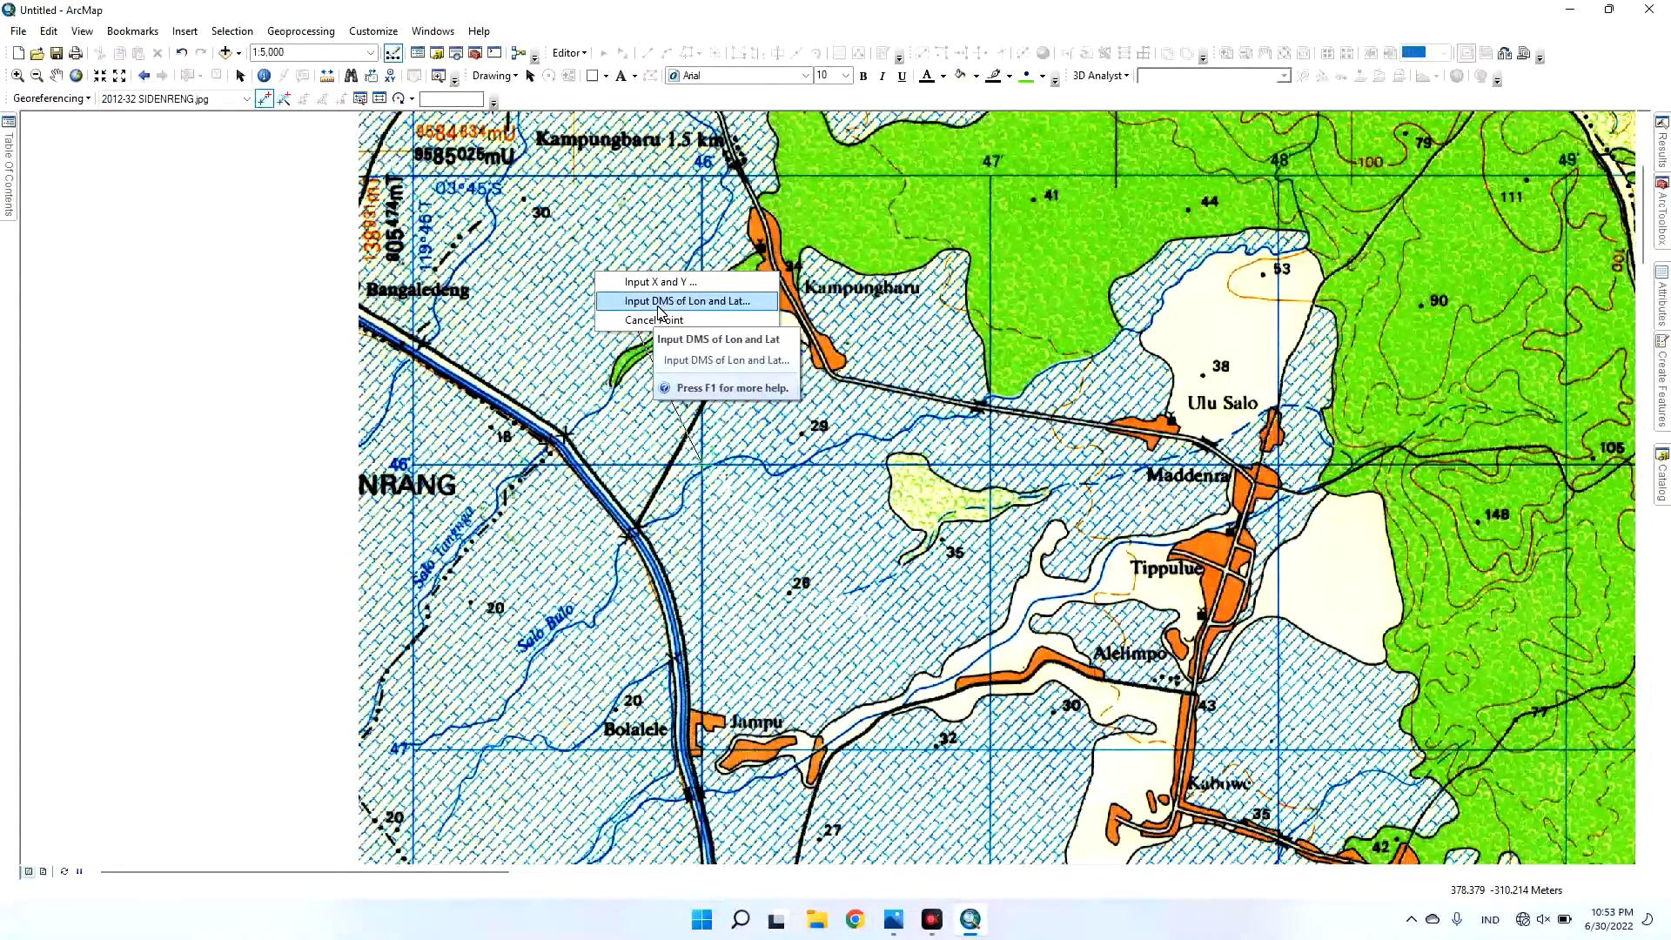
pyautogui.click(659, 301)
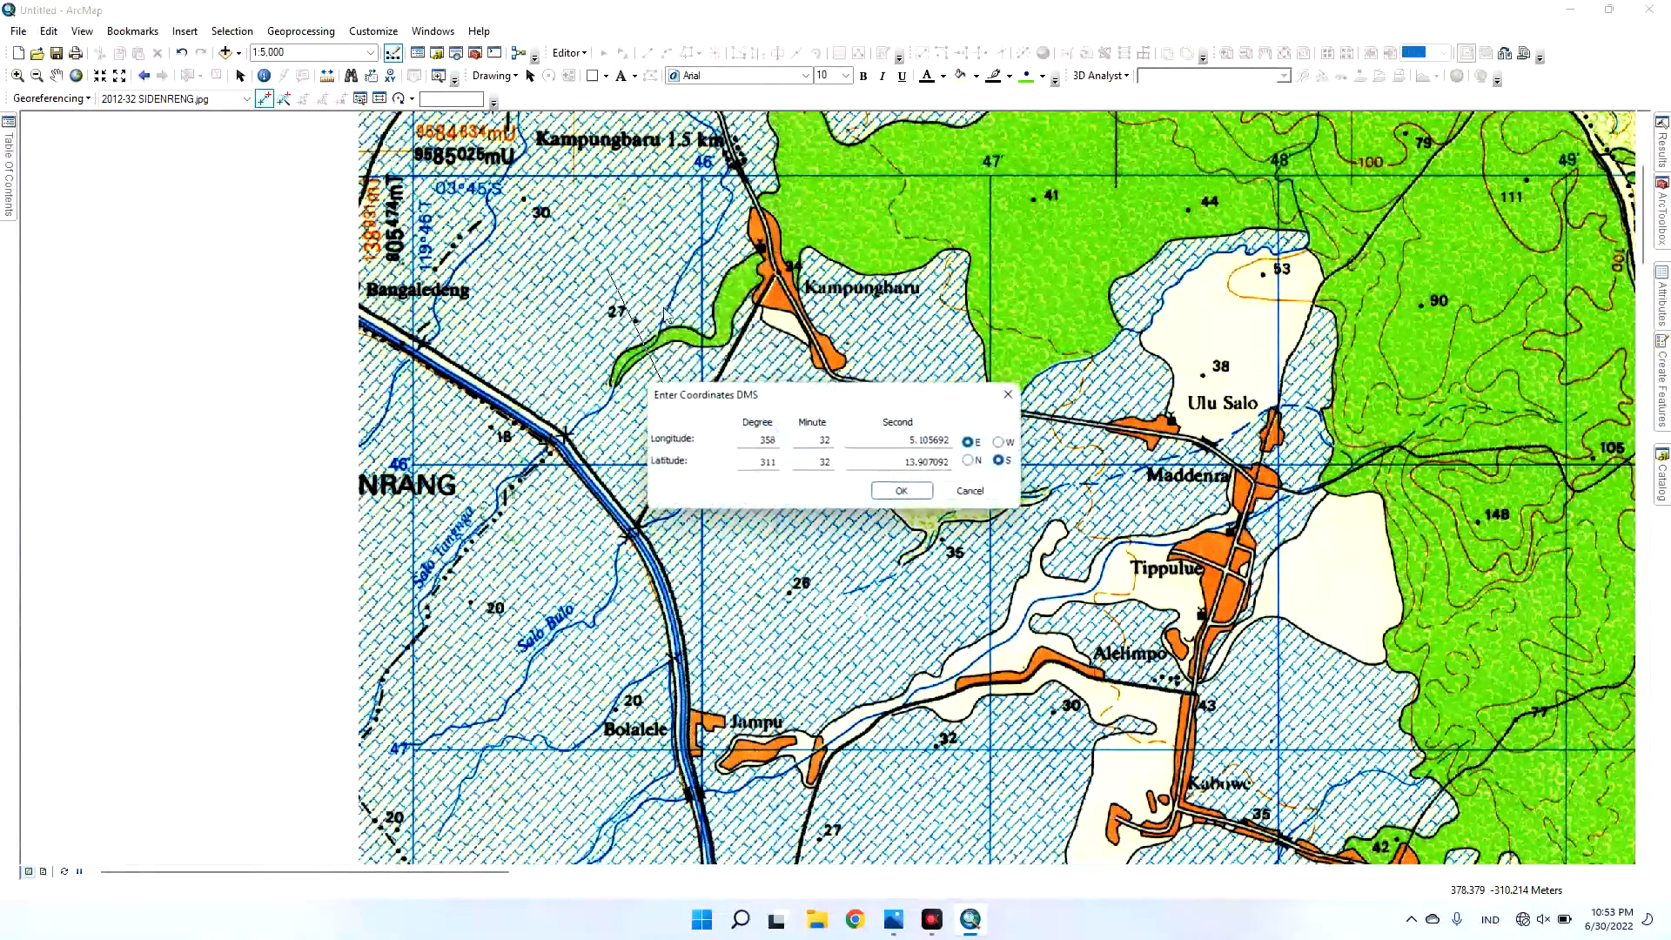
pyautogui.moveTo(818, 407); pyautogui.dragTo(925, 311)
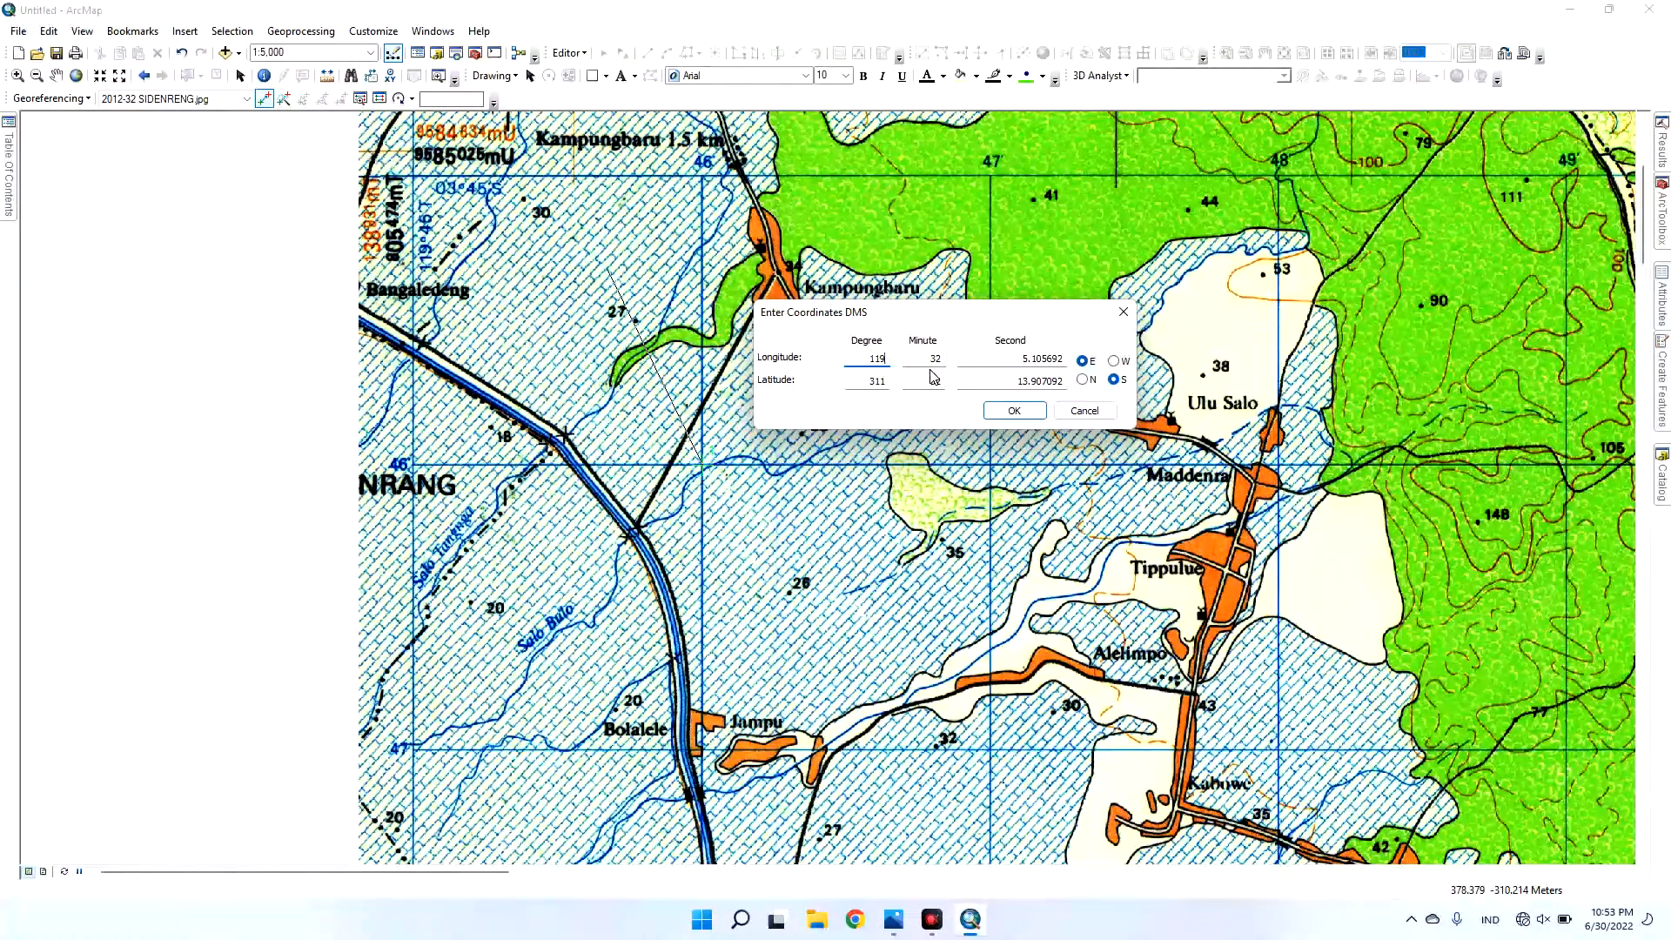
pyautogui.doubleClick(925, 365)
pyautogui.doubleClick(1008, 369)
pyautogui.write('0')
pyautogui.doubleClick(868, 396)
pyautogui.write('3')
pyautogui.press('Tab')
pyautogui.write('4')
pyautogui.press('Tab')
pyautogui.write('0')
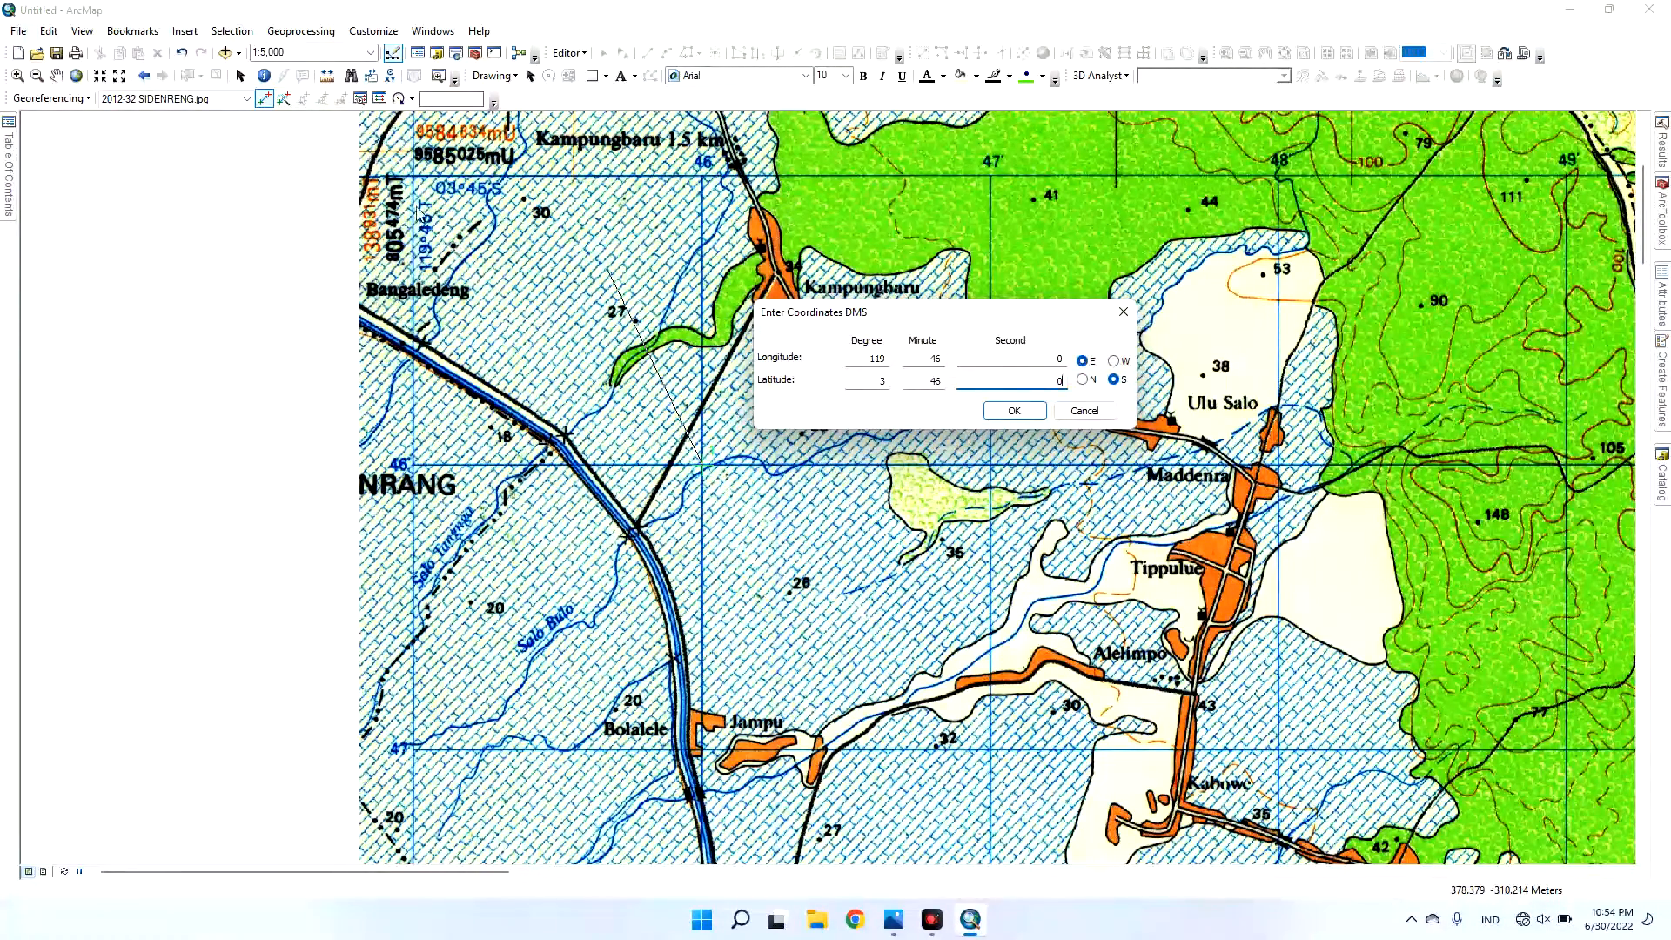
pyautogui.click(1085, 363)
pyautogui.click(1025, 411)
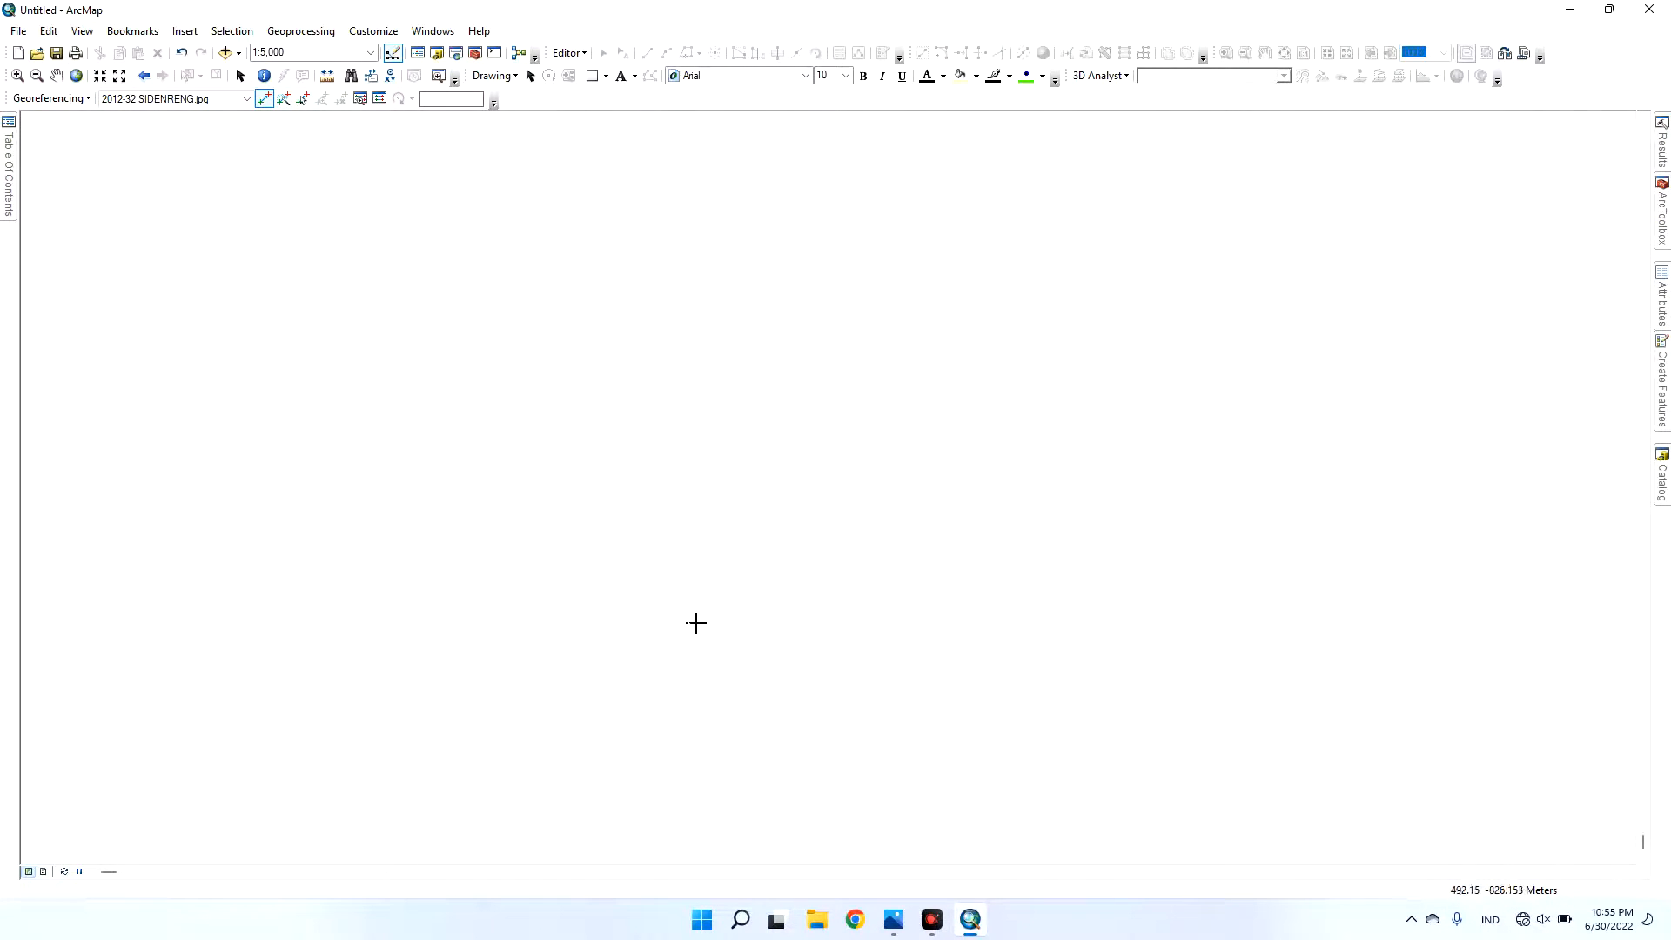
# - Zoom to the full extent of the 2012-32 SIDENRENG.jpg layer
pyautogui.click(6, 190)
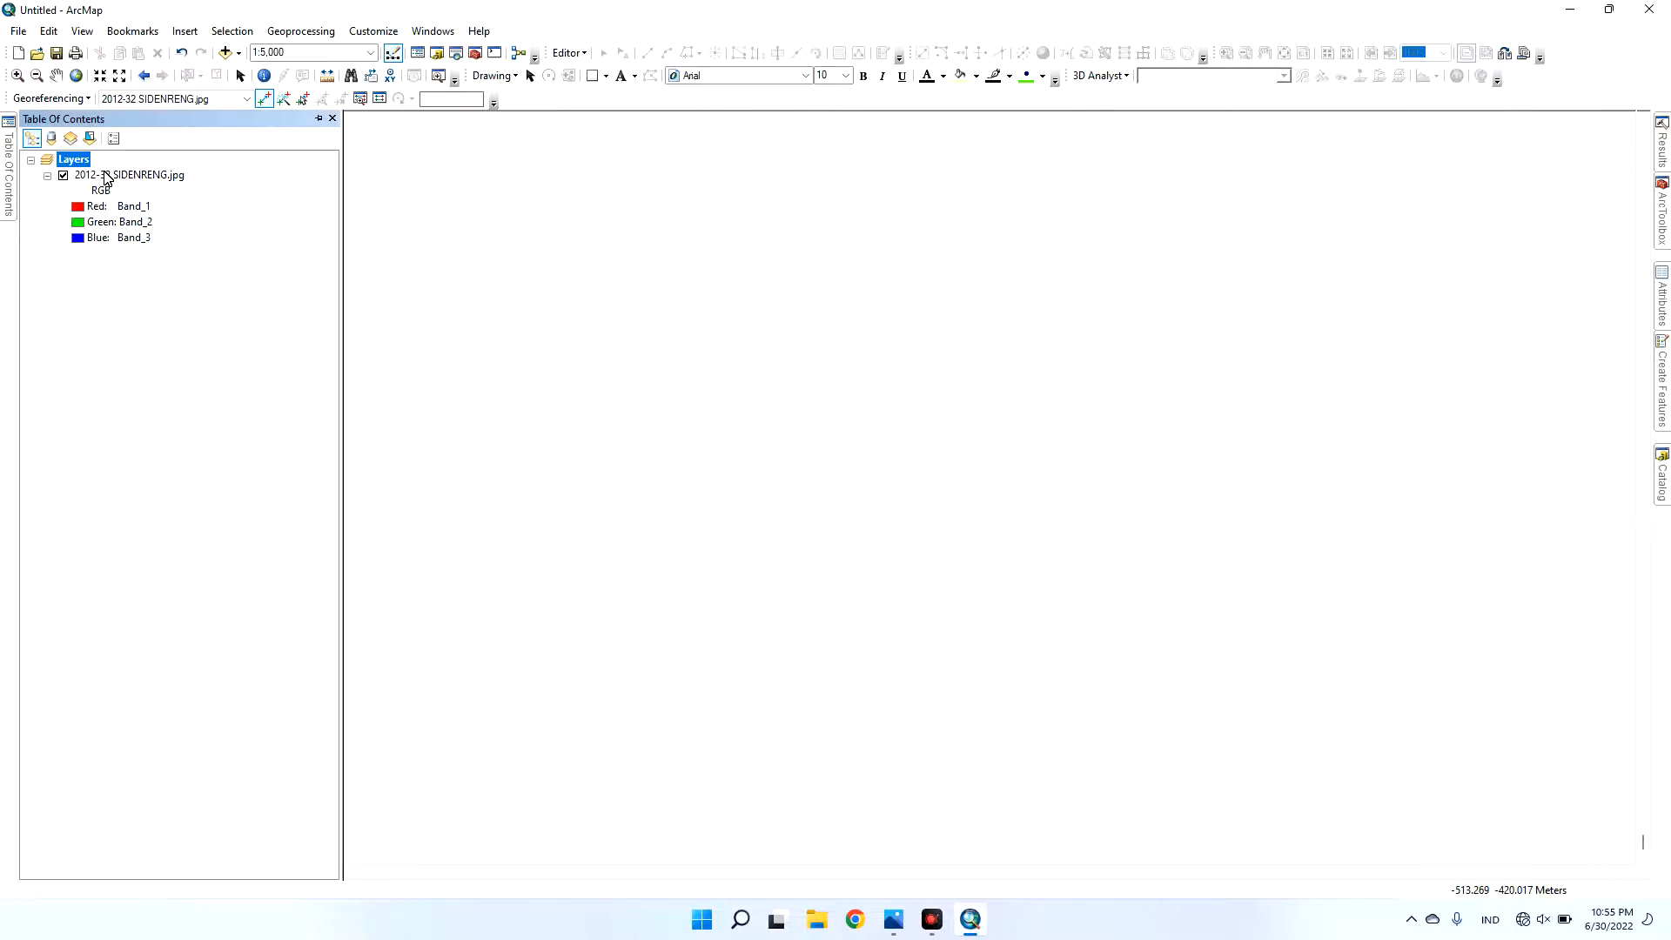
pyautogui.click(105, 177)
pyautogui.rightClick(127, 180)
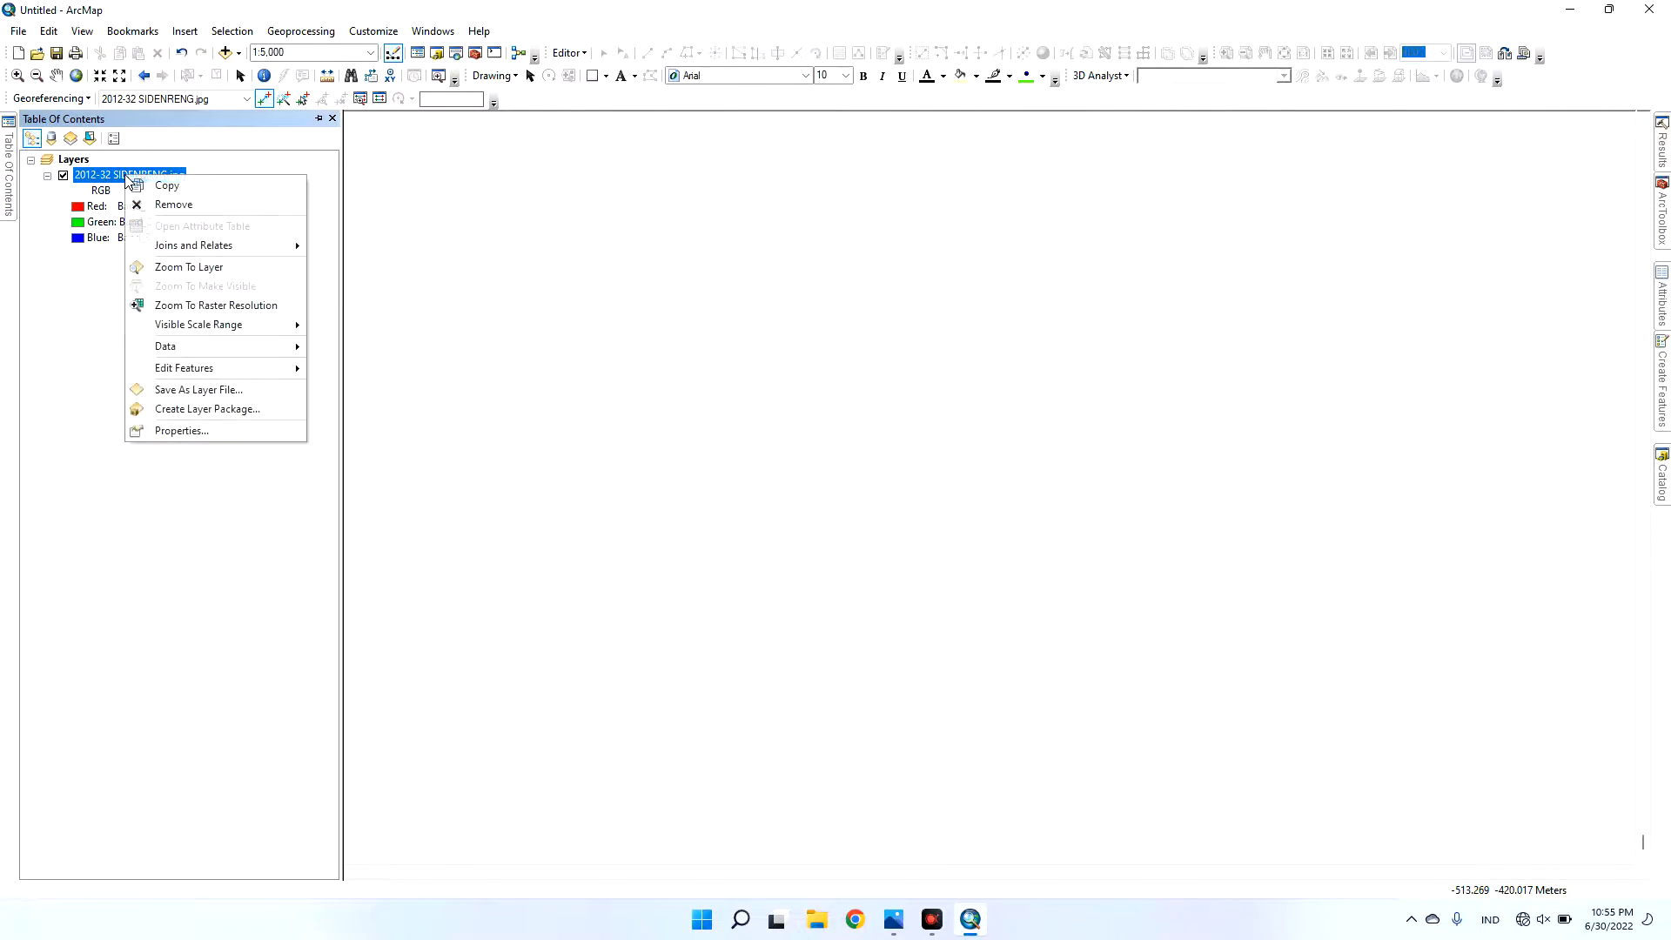
pyautogui.click(176, 265)
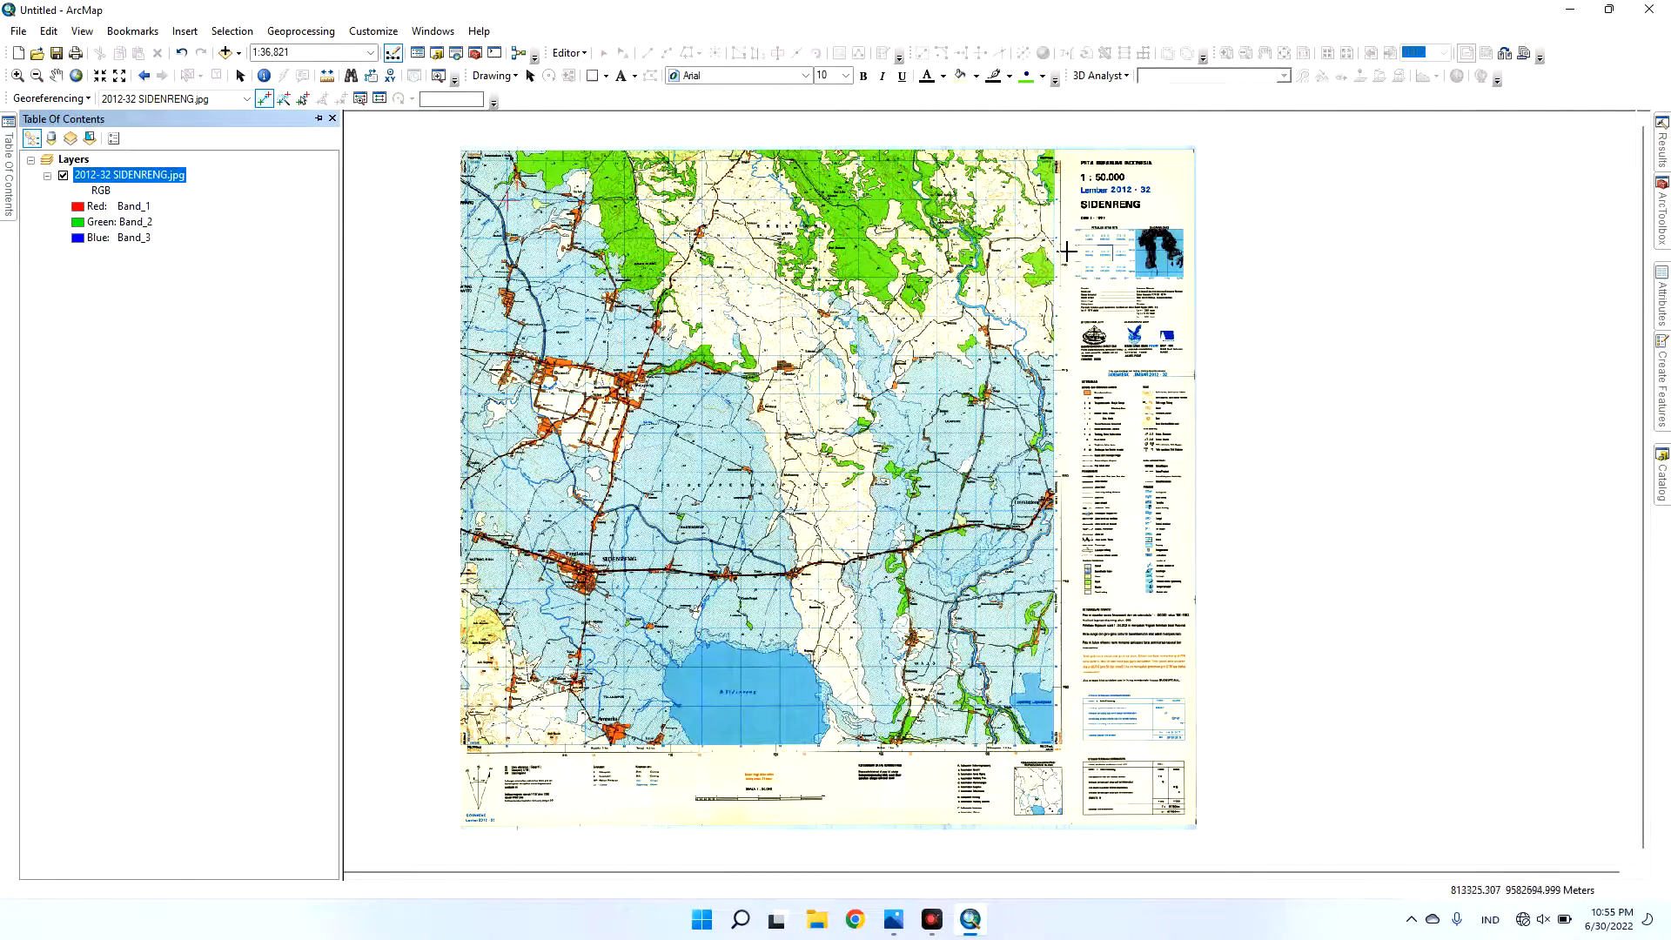
# - Place the second control point on the 119°59' E, 3°46' S graticule intersection near the map's northeast corner
pyautogui.scroll(4, 1045, 187)
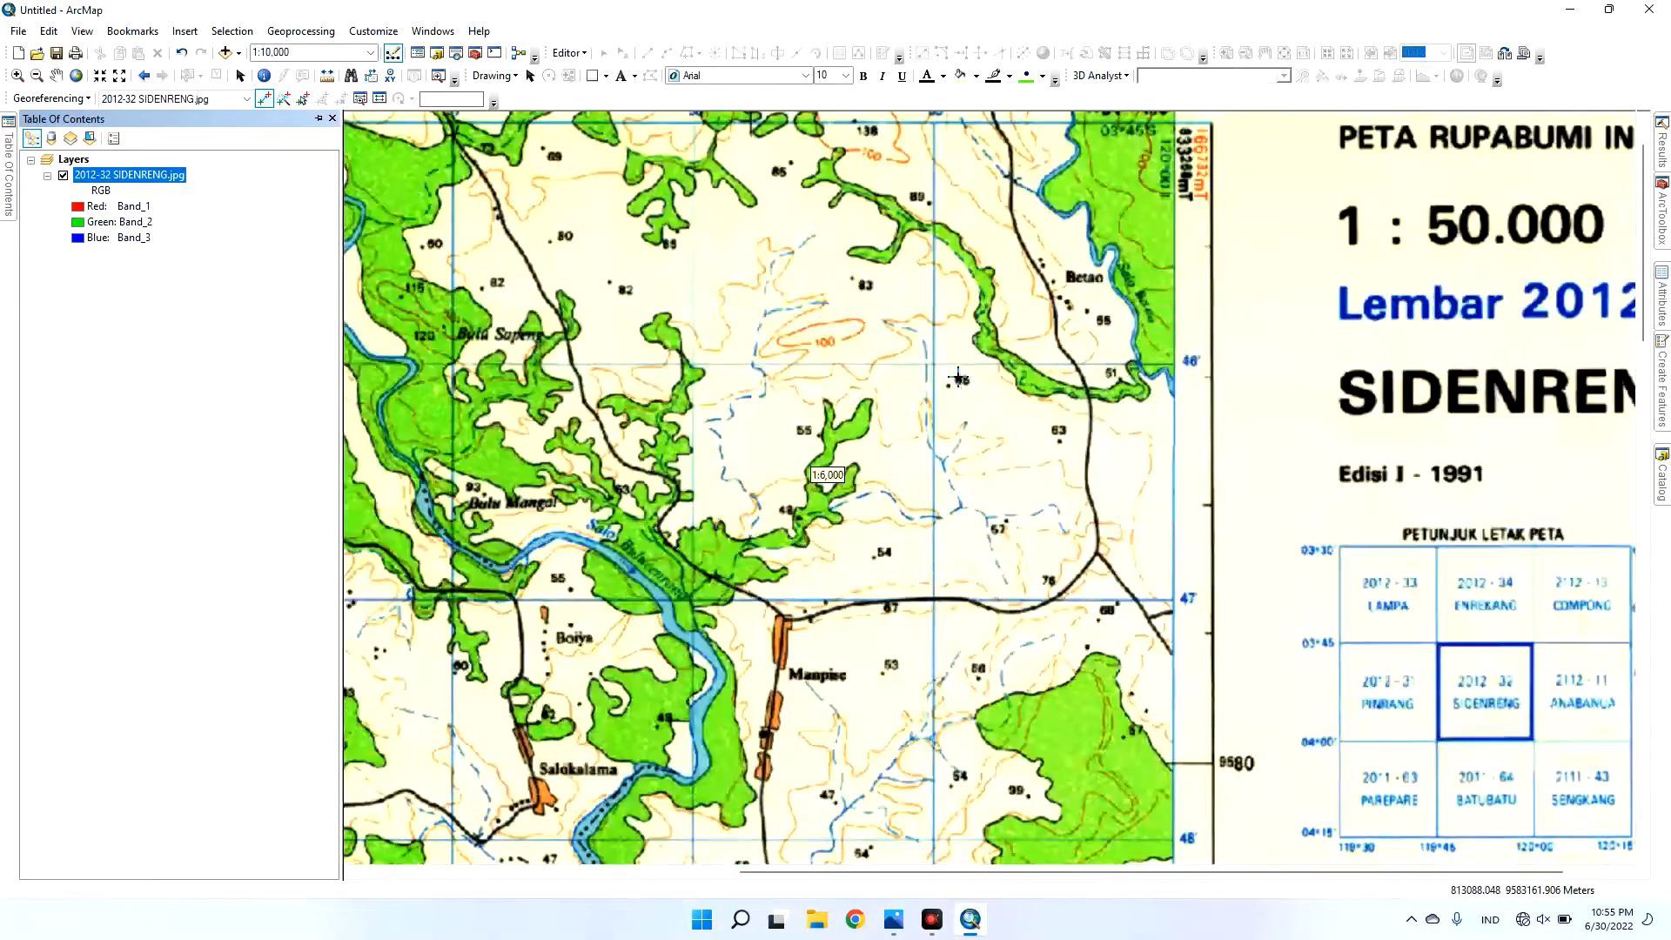
pyautogui.scroll(5, 957, 372)
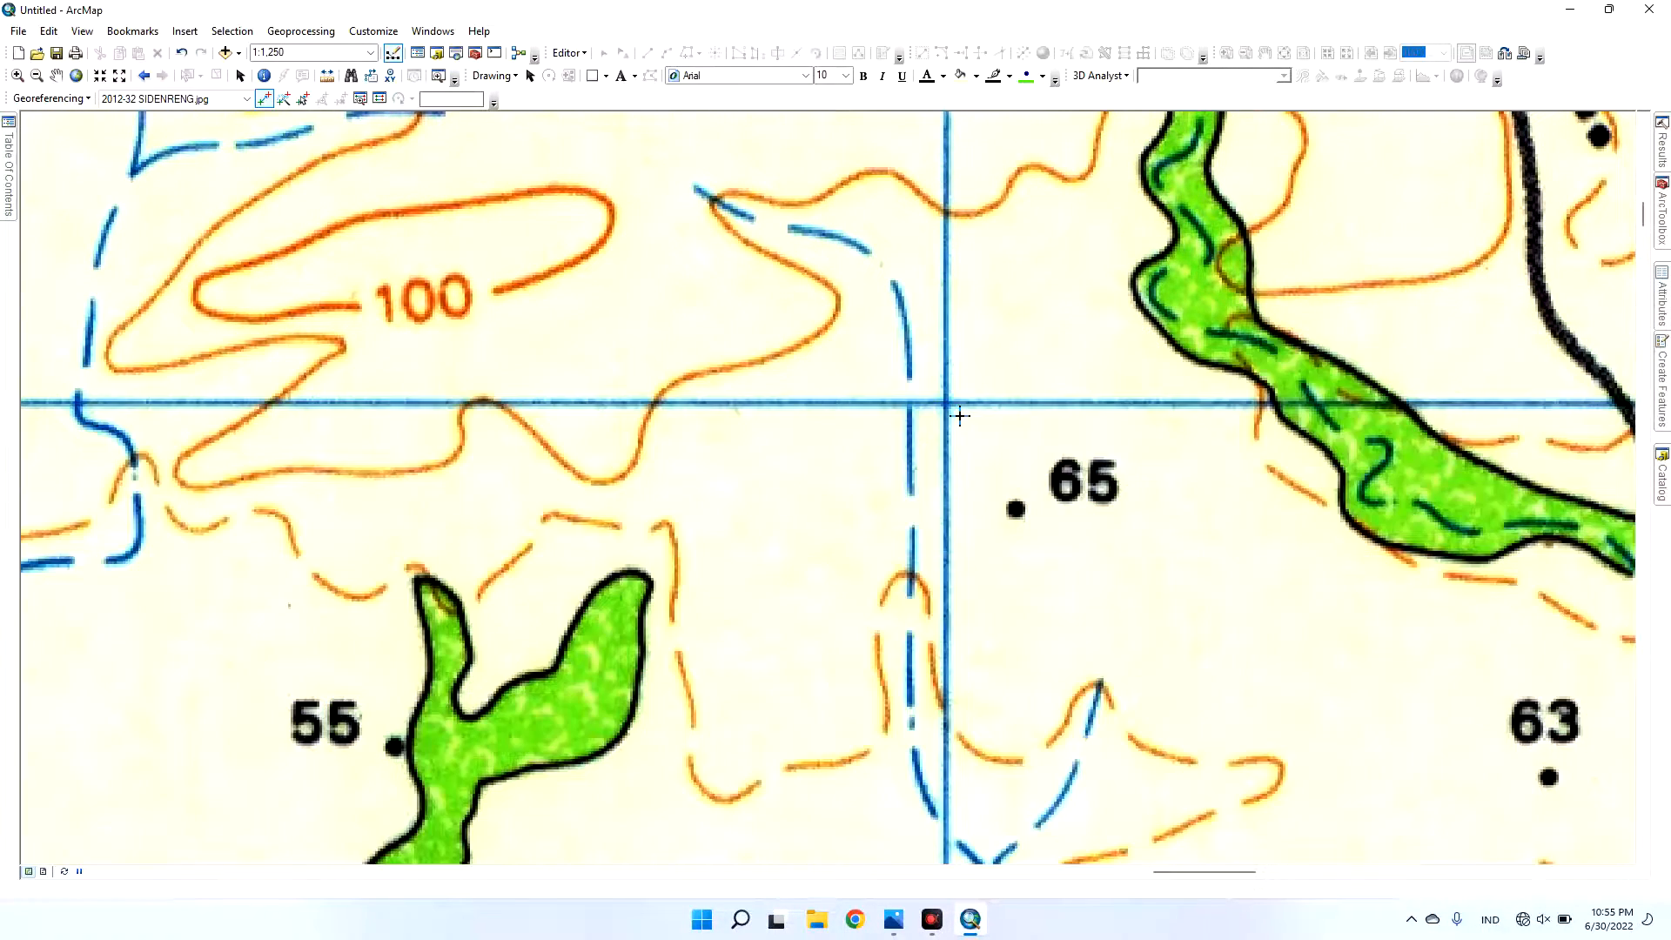
pyautogui.scroll(-1, 1114, 322)
pyautogui.scroll(-1, 1104, 314)
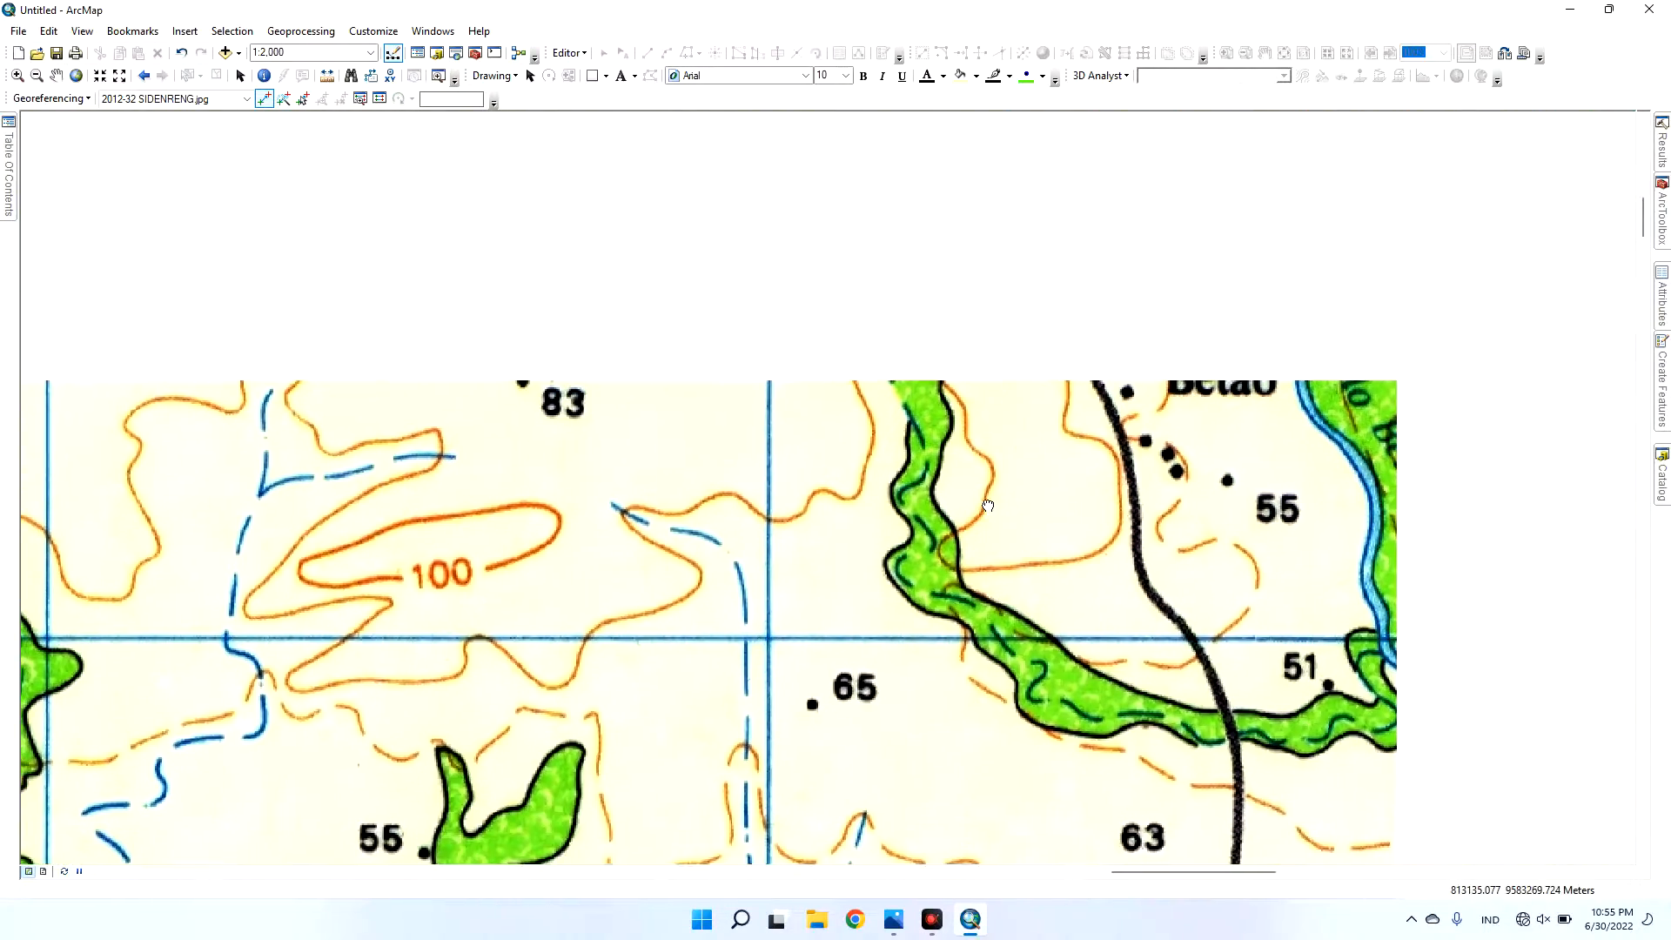
pyautogui.moveTo(1104, 314); pyautogui.dragTo(993, 516)
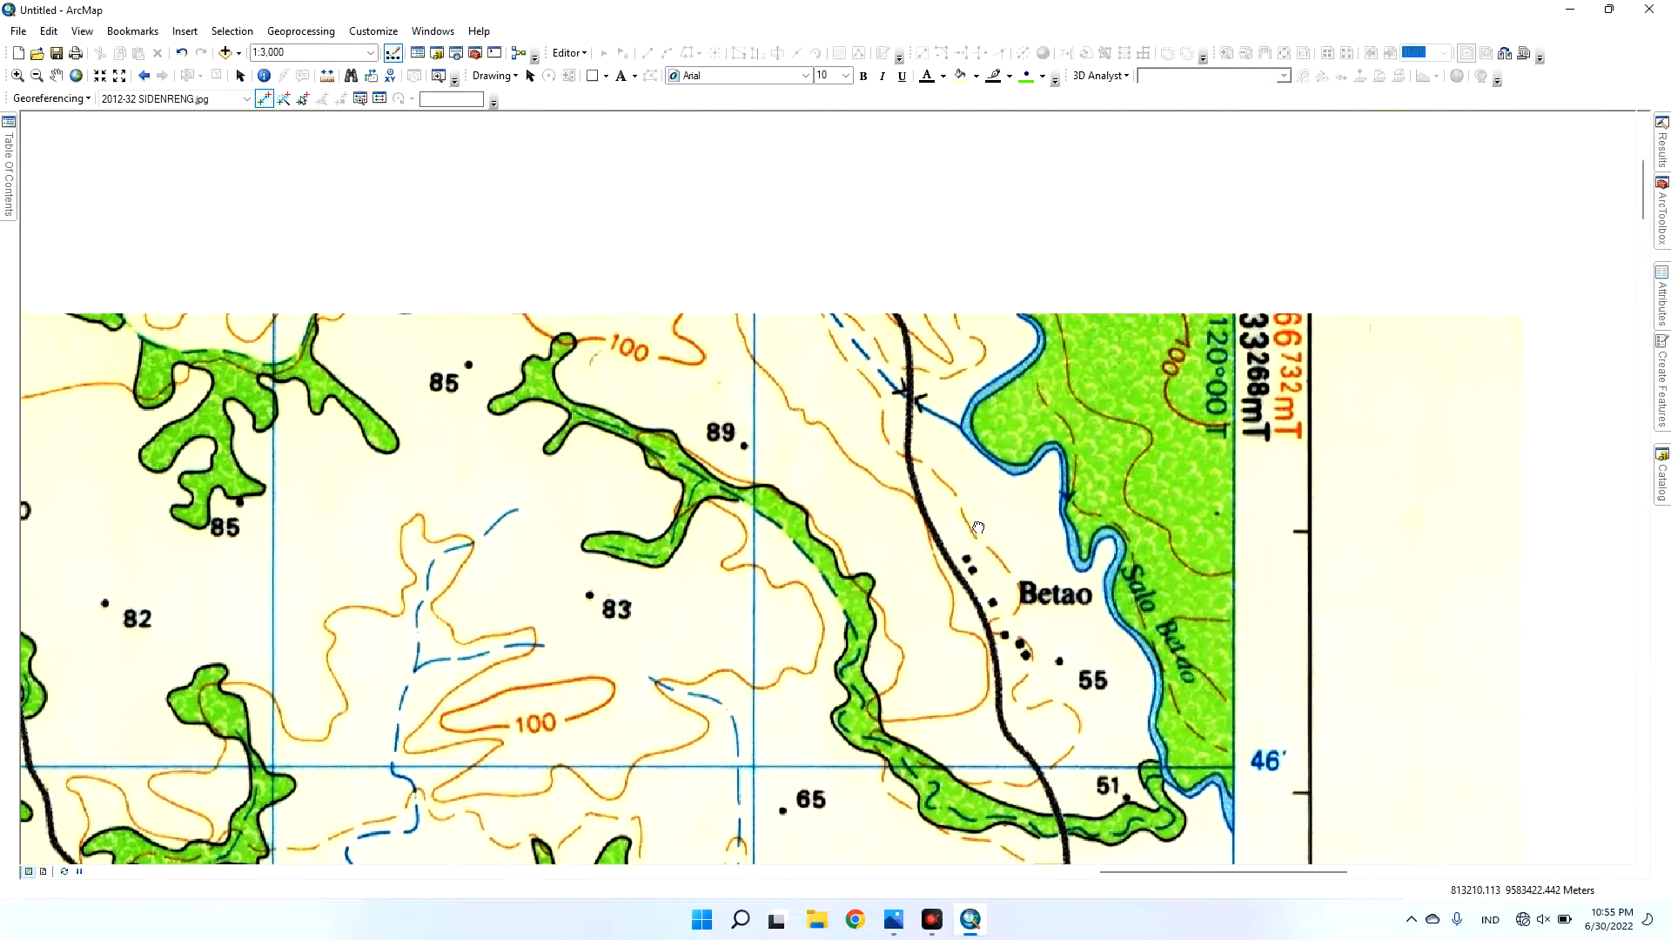
# - Assign the second control point DMS coordinates of longitude 119° 59' 0" E and latitude 3° 46' 0" S
pyautogui.rightClick(998, 468)
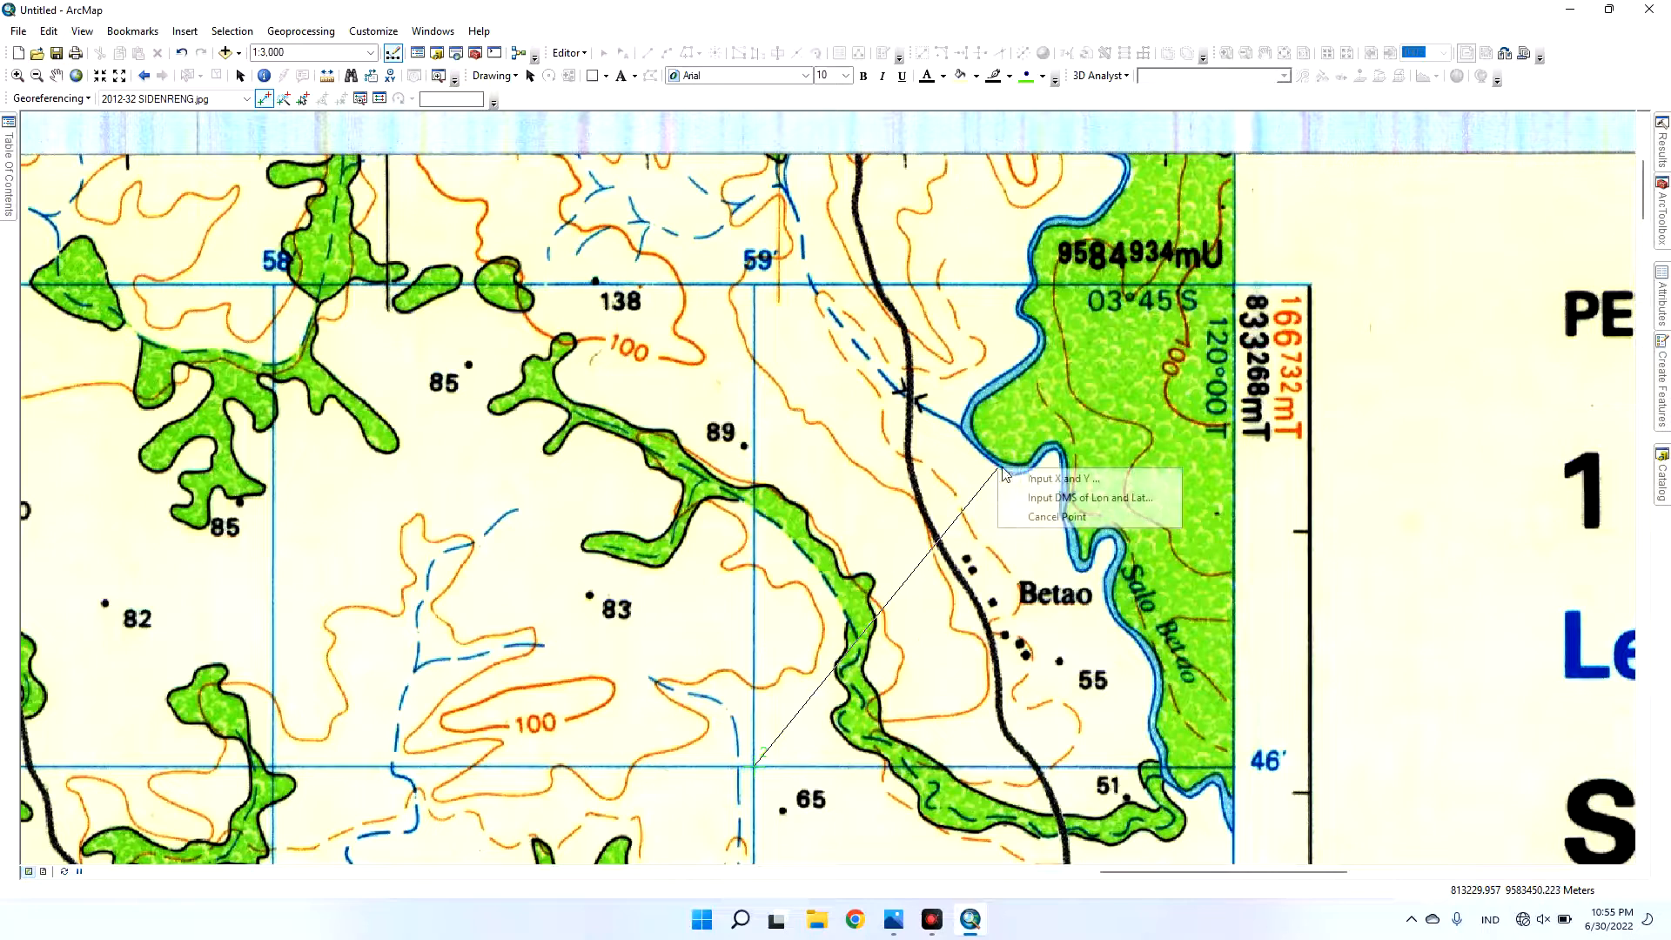
pyautogui.click(1048, 497)
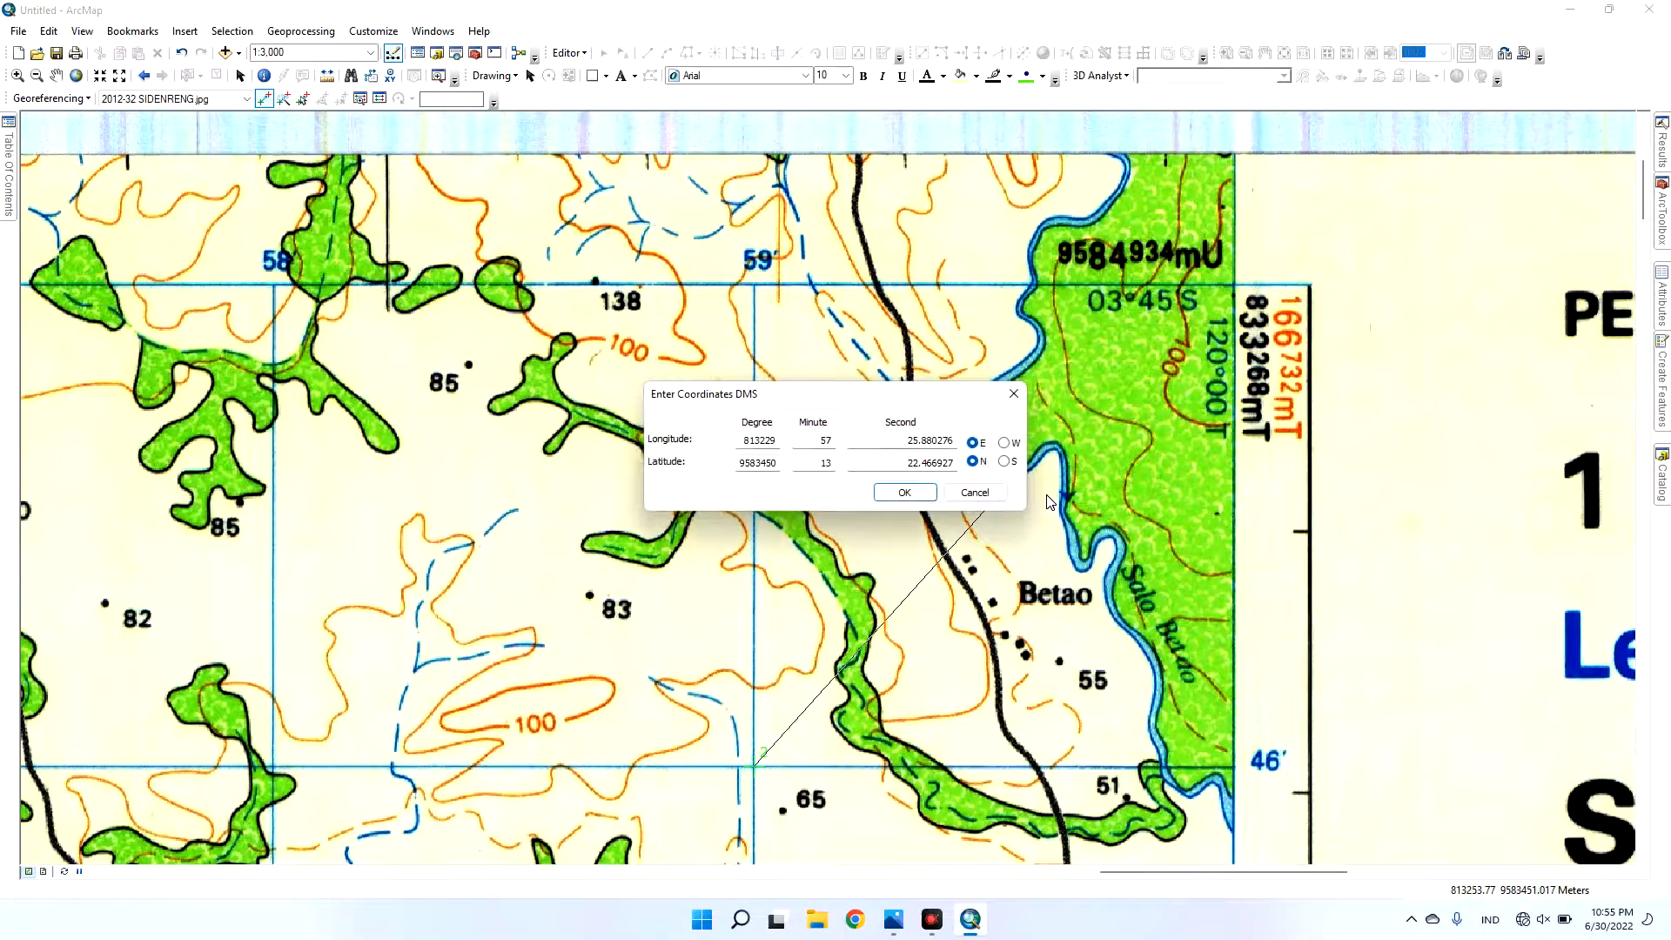
pyautogui.doubleClick(745, 447)
pyautogui.write('119')
pyautogui.press('Tab')
pyautogui.write('5')
pyautogui.press('Tab')
pyautogui.write('0')
pyautogui.click(979, 442)
pyautogui.doubleClick(745, 463)
pyautogui.write('3')
pyautogui.press('Tab')
pyautogui.write('46')
pyautogui.press('Tab')
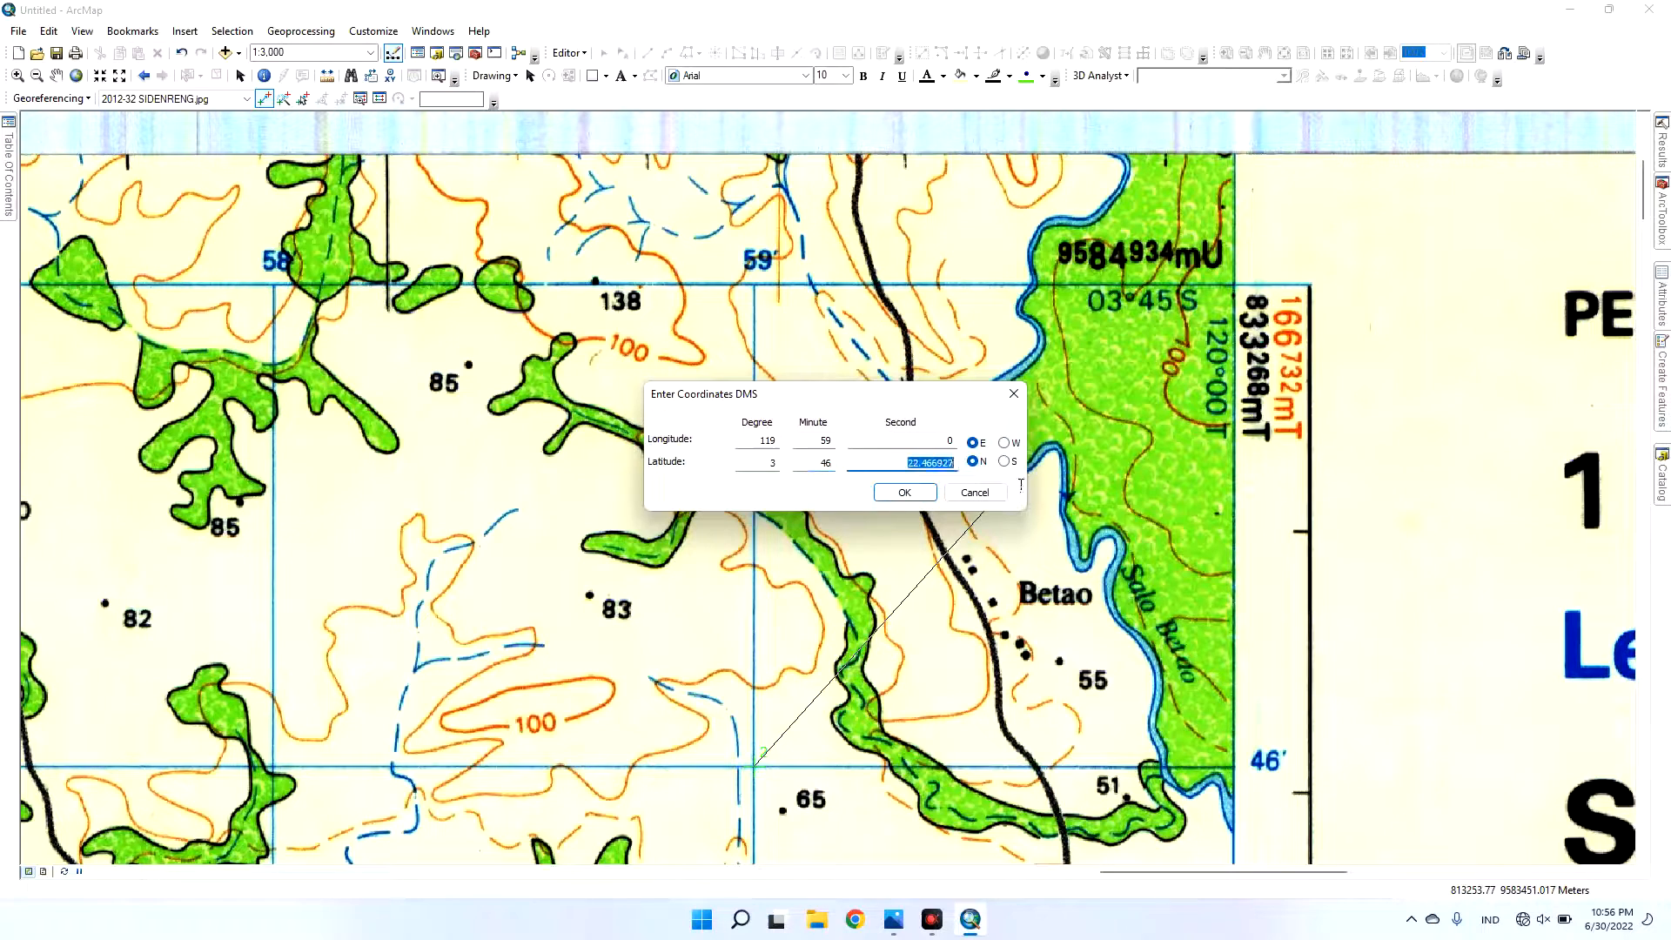
pyautogui.write('0')
pyautogui.click(1006, 462)
pyautogui.click(905, 493)
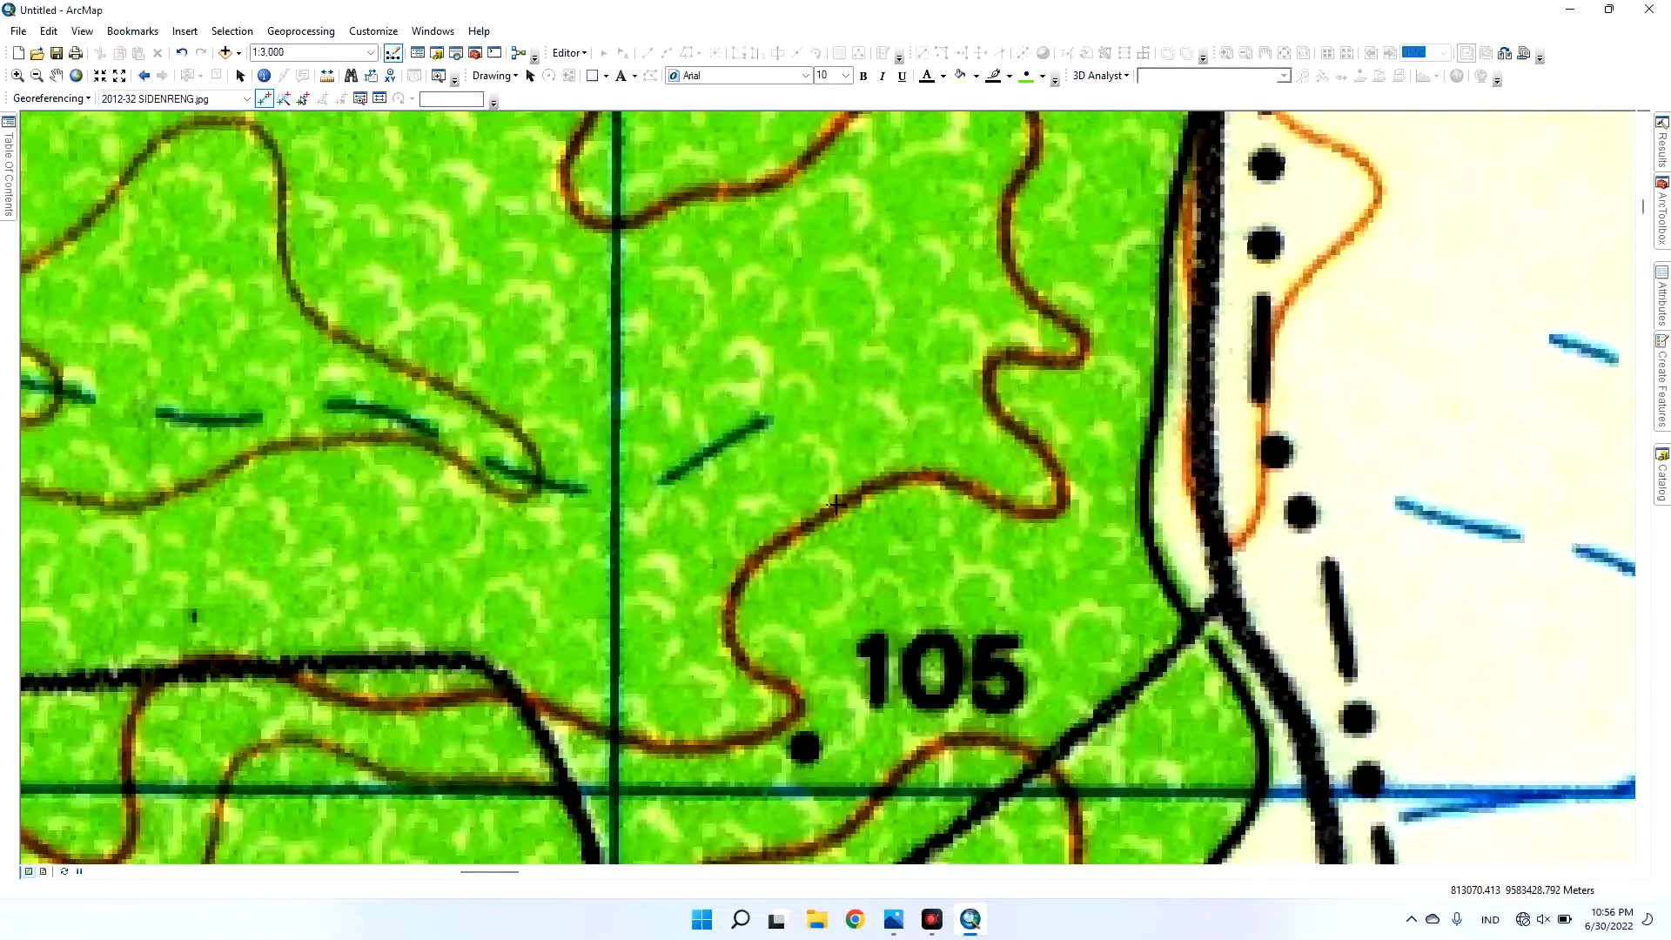
# - Place the third control point on the 119°59' E, 3°59' S graticule intersection near the map's southeast corner
pyautogui.scroll(-3, 850, 477)
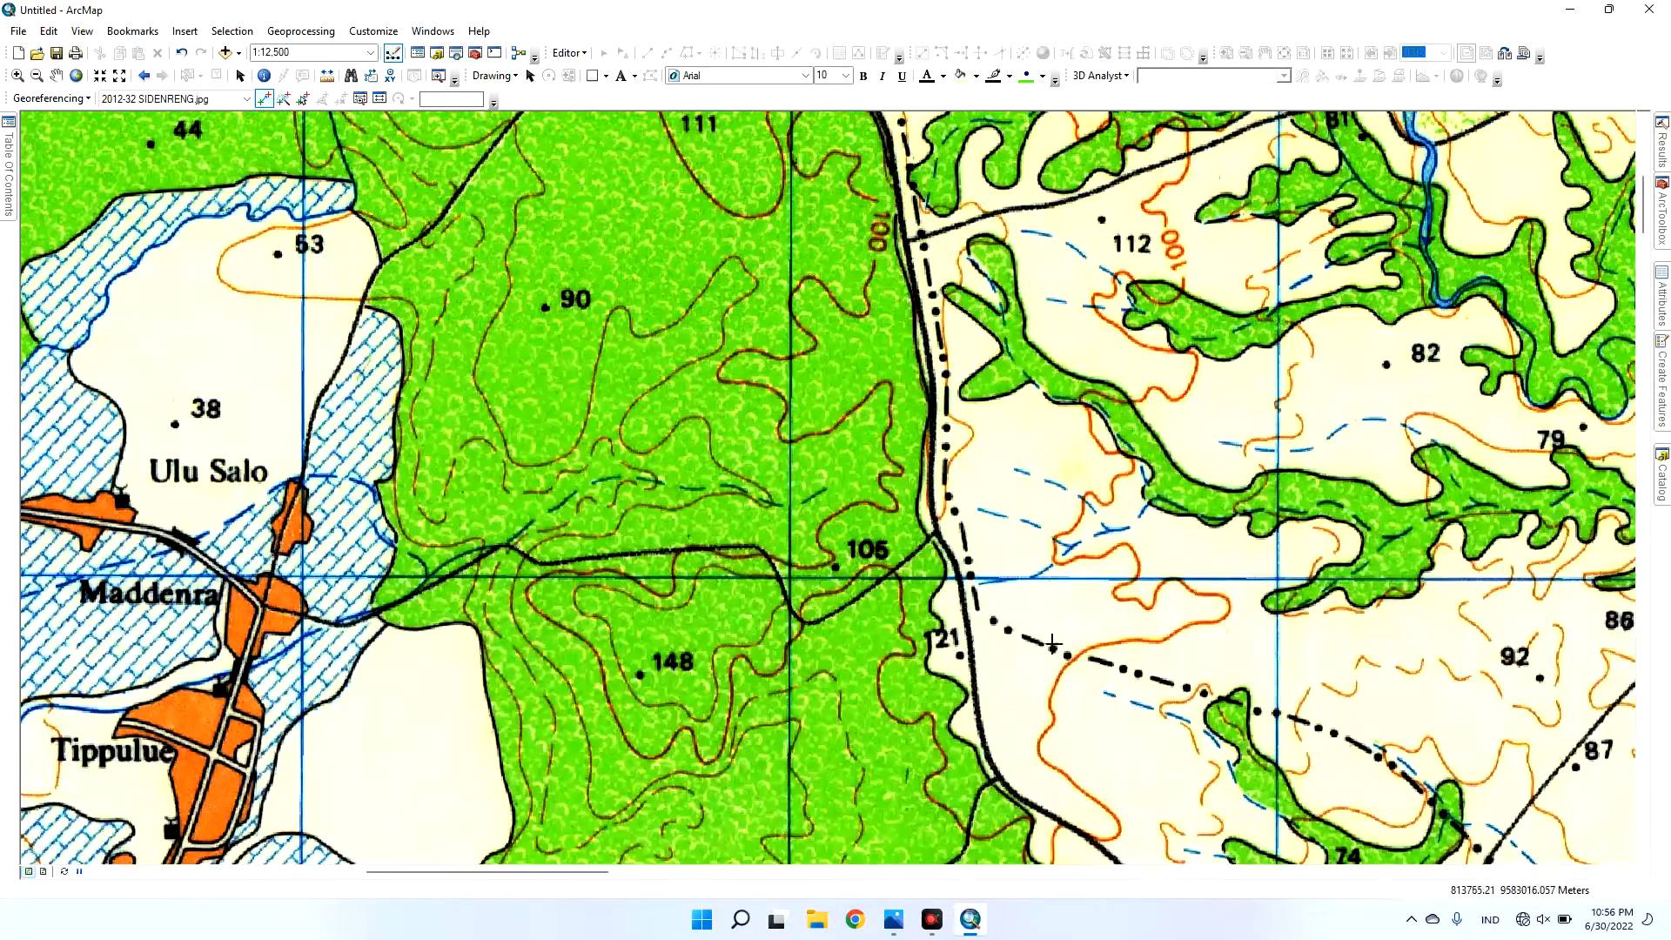
pyautogui.scroll(-3, 1139, 703)
pyautogui.moveTo(1245, 712); pyautogui.dragTo(885, 471)
pyautogui.moveTo(1323, 774); pyautogui.dragTo(820, 528)
pyautogui.scroll(-1, 1138, 708)
pyautogui.scroll(-3, 1197, 557)
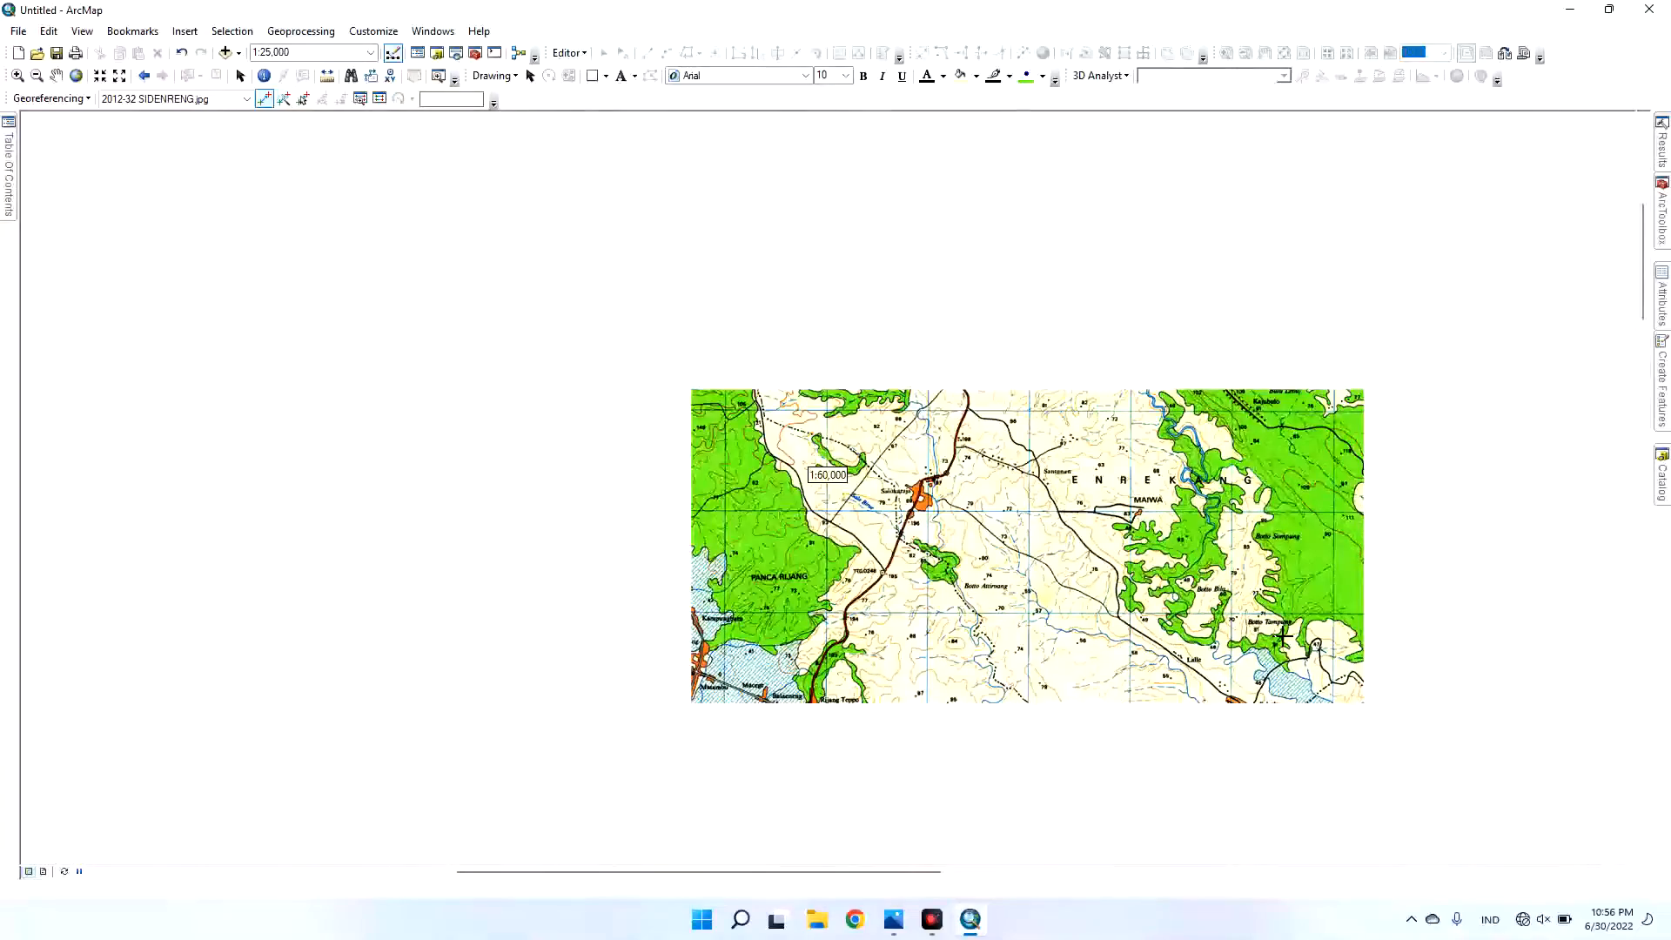
pyautogui.moveTo(1346, 656); pyautogui.dragTo(682, 346)
pyautogui.moveTo(1111, 654); pyautogui.dragTo(1078, 305)
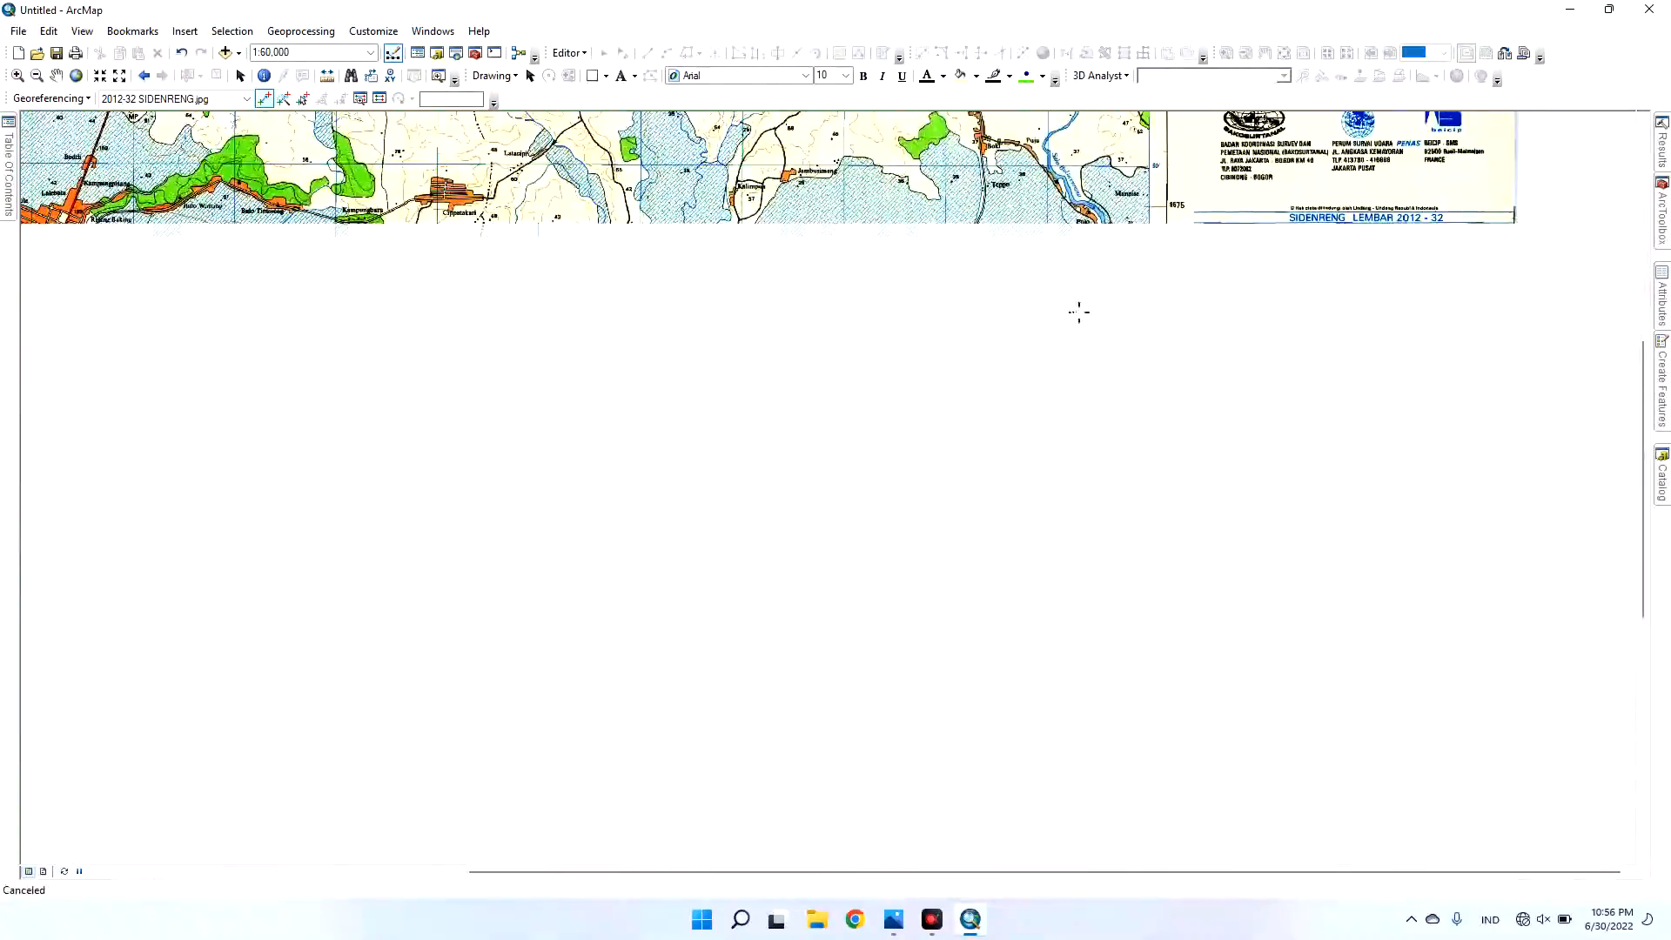
pyautogui.moveTo(1171, 757); pyautogui.dragTo(1215, 448)
pyautogui.moveTo(1227, 771); pyautogui.dragTo(1214, 314)
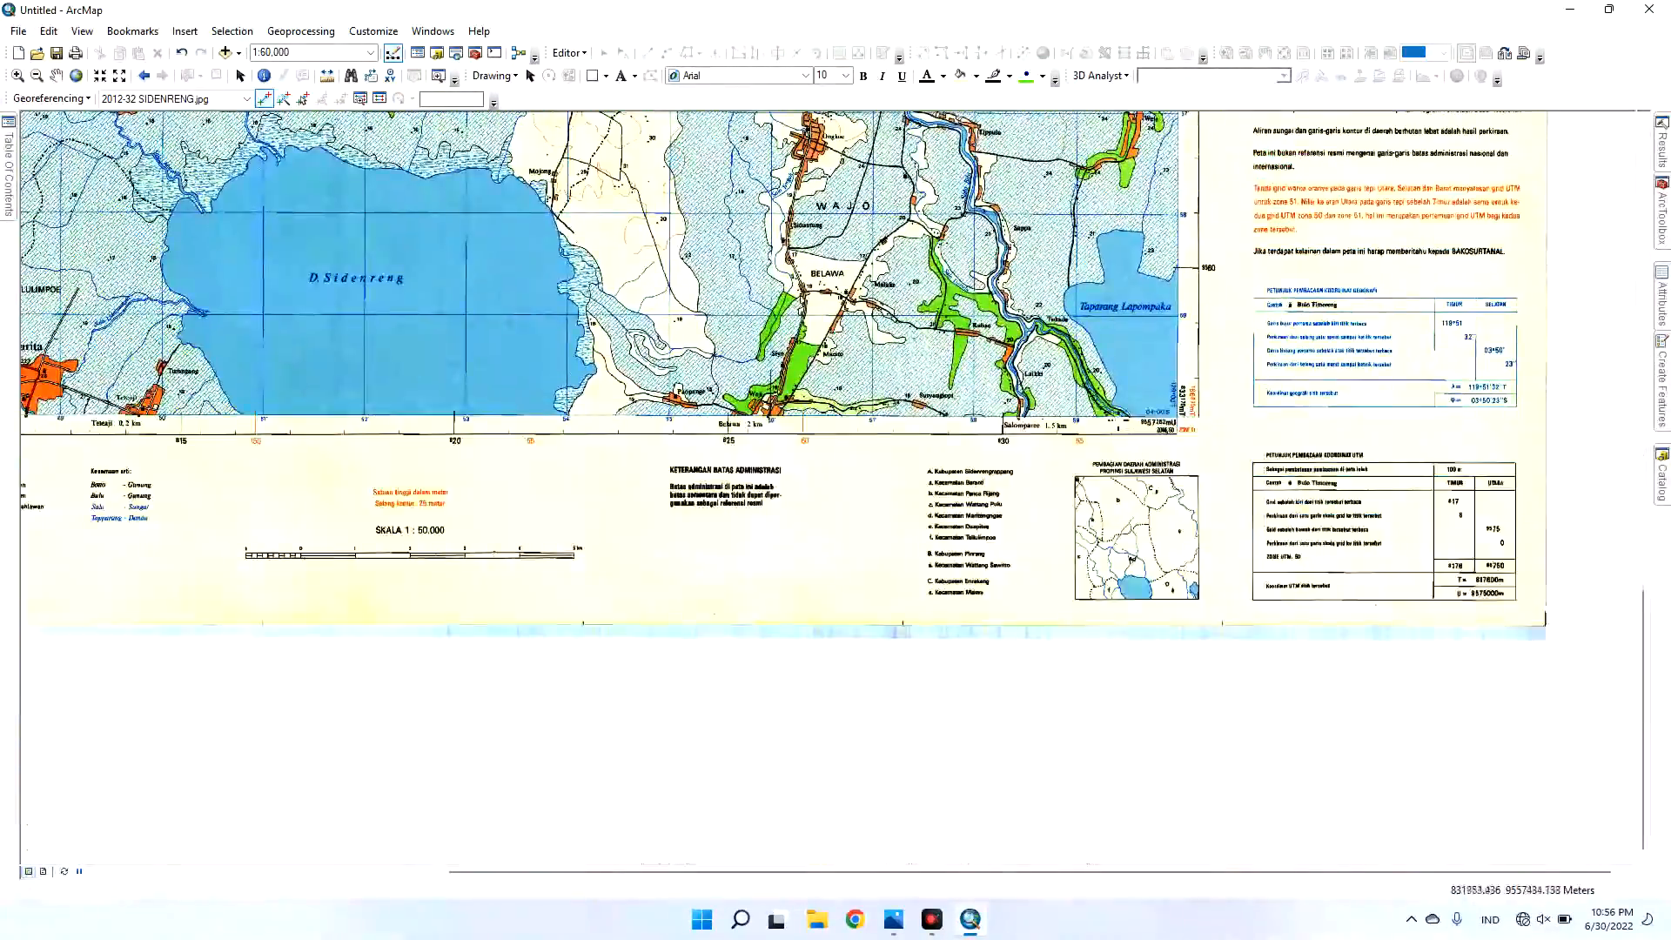
pyautogui.scroll(6, 1131, 261)
pyautogui.scroll(2, 1096, 210)
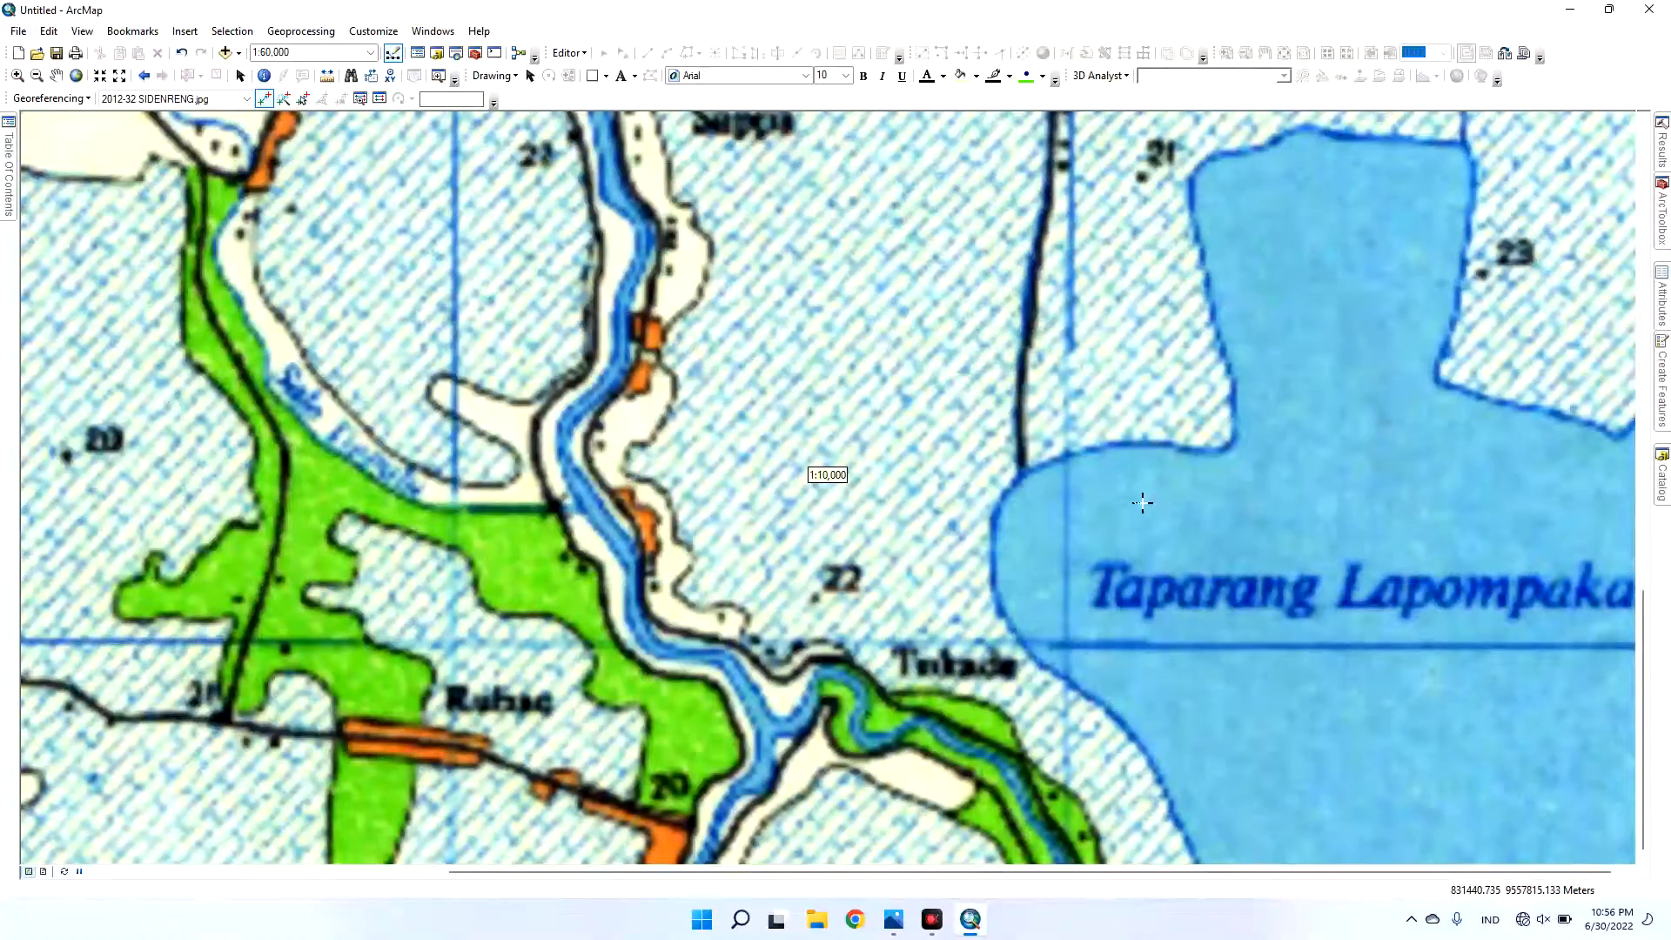
pyautogui.moveTo(1159, 646); pyautogui.dragTo(1122, 374)
pyautogui.scroll(4, 1120, 373)
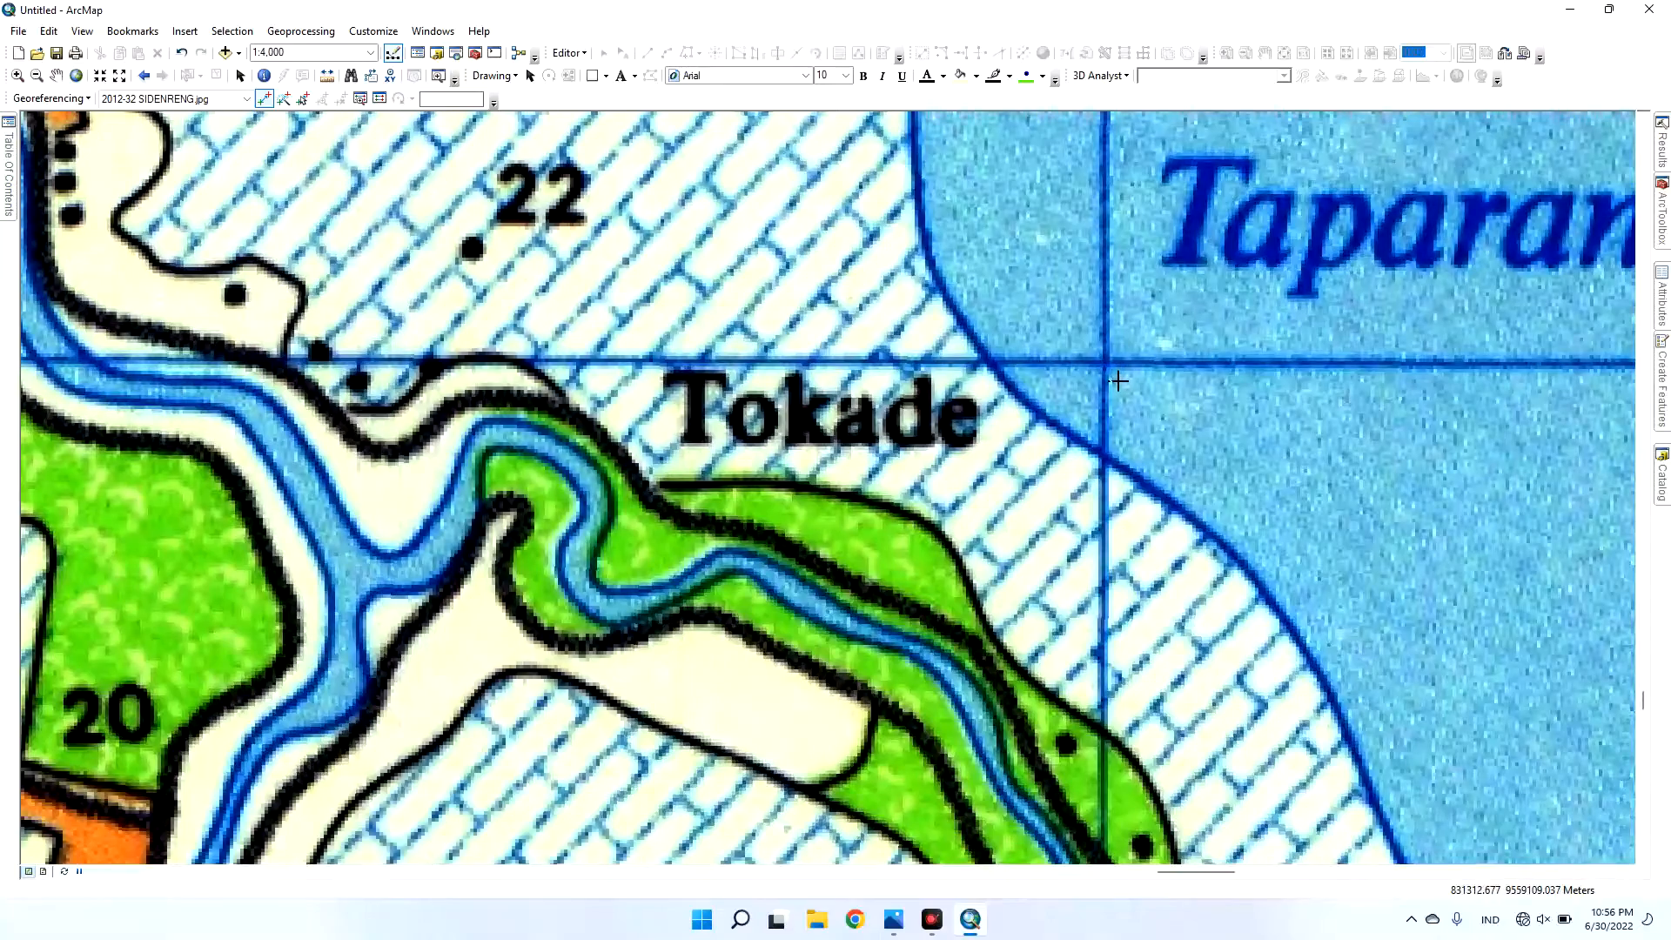
# - Try to assign the third control point DMS coordinates of longitude 119° 59' 0" E and latitude 3° 59' 0" N
pyautogui.scroll(-8, 1126, 403)
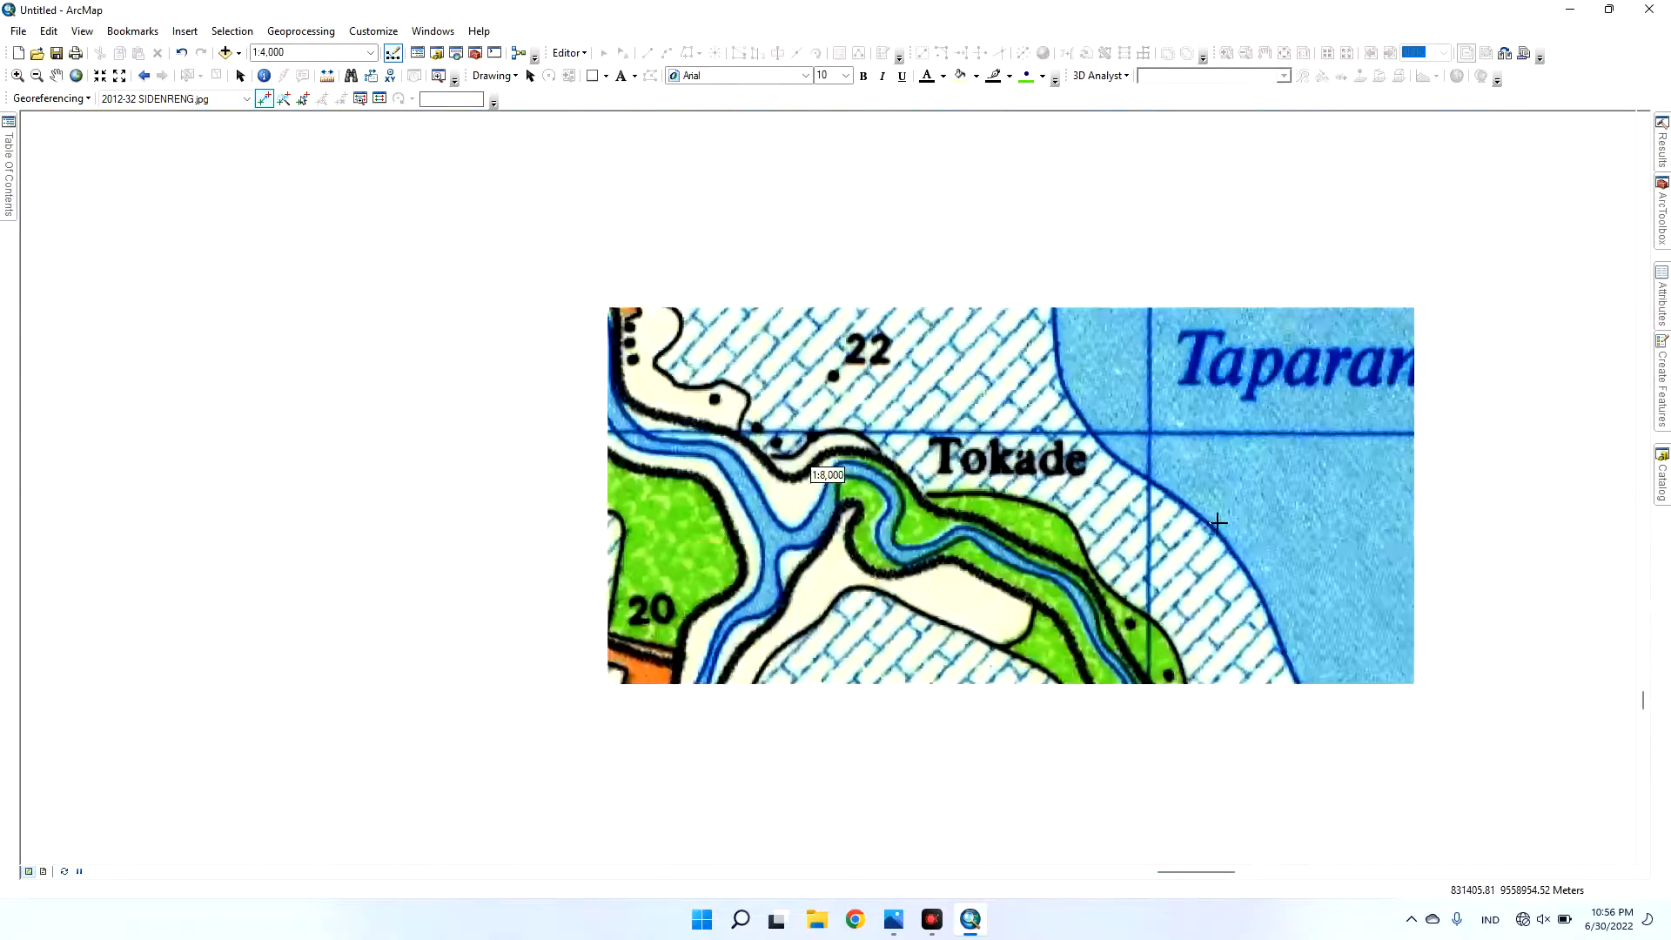
pyautogui.rightClick(1273, 567)
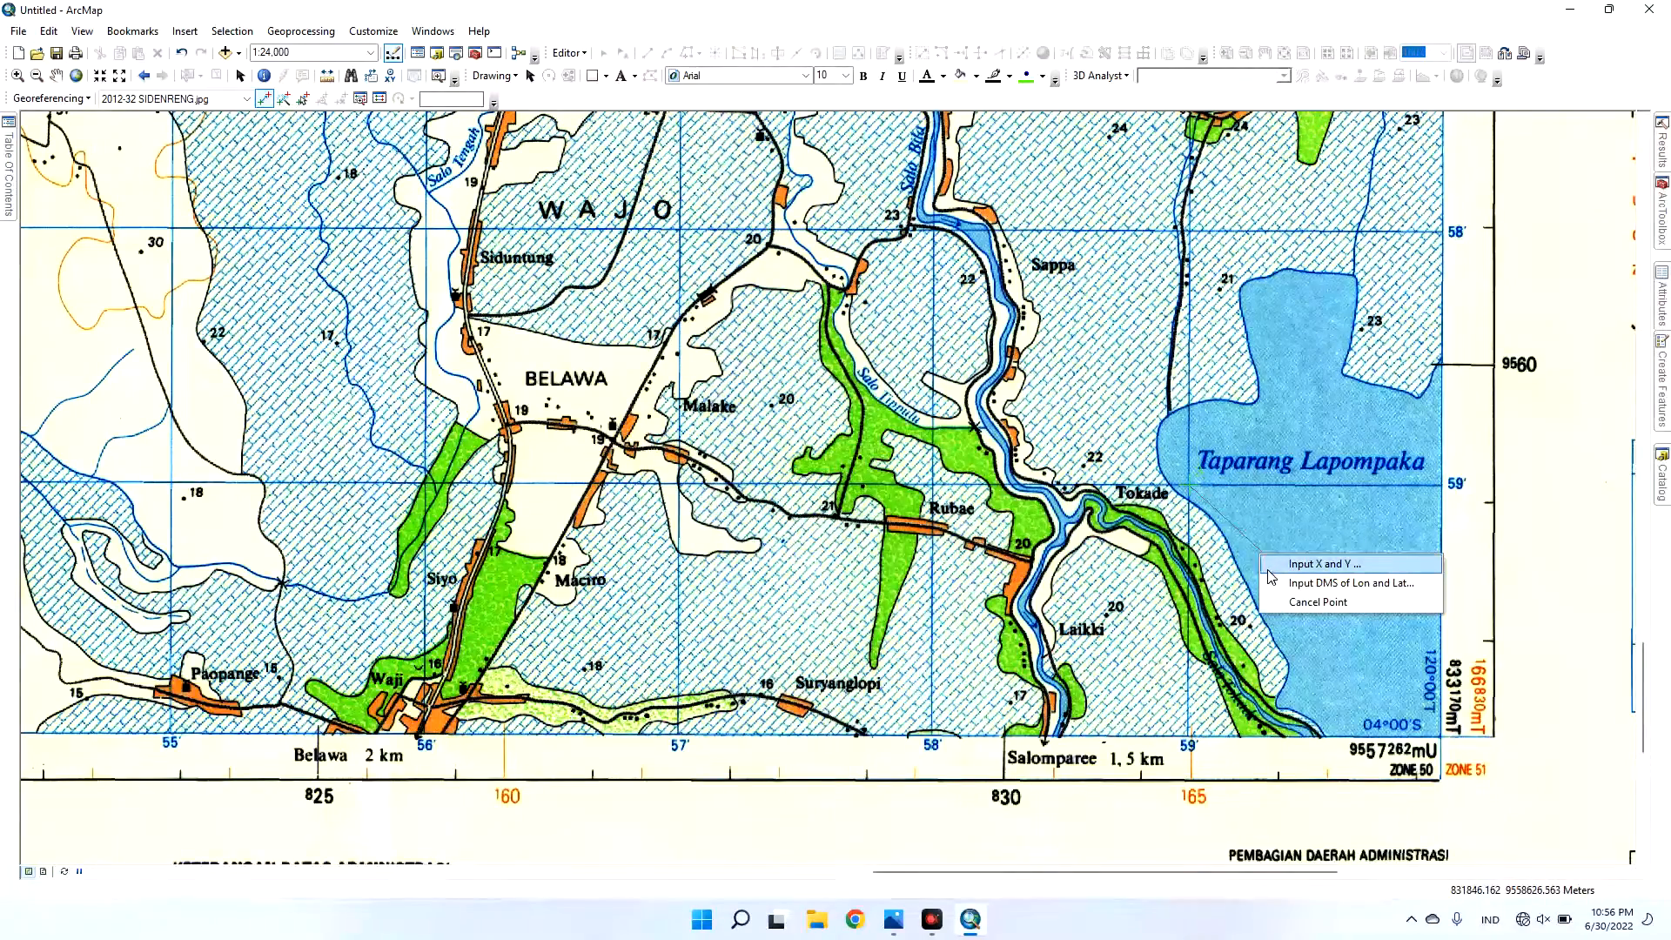
pyautogui.click(1275, 583)
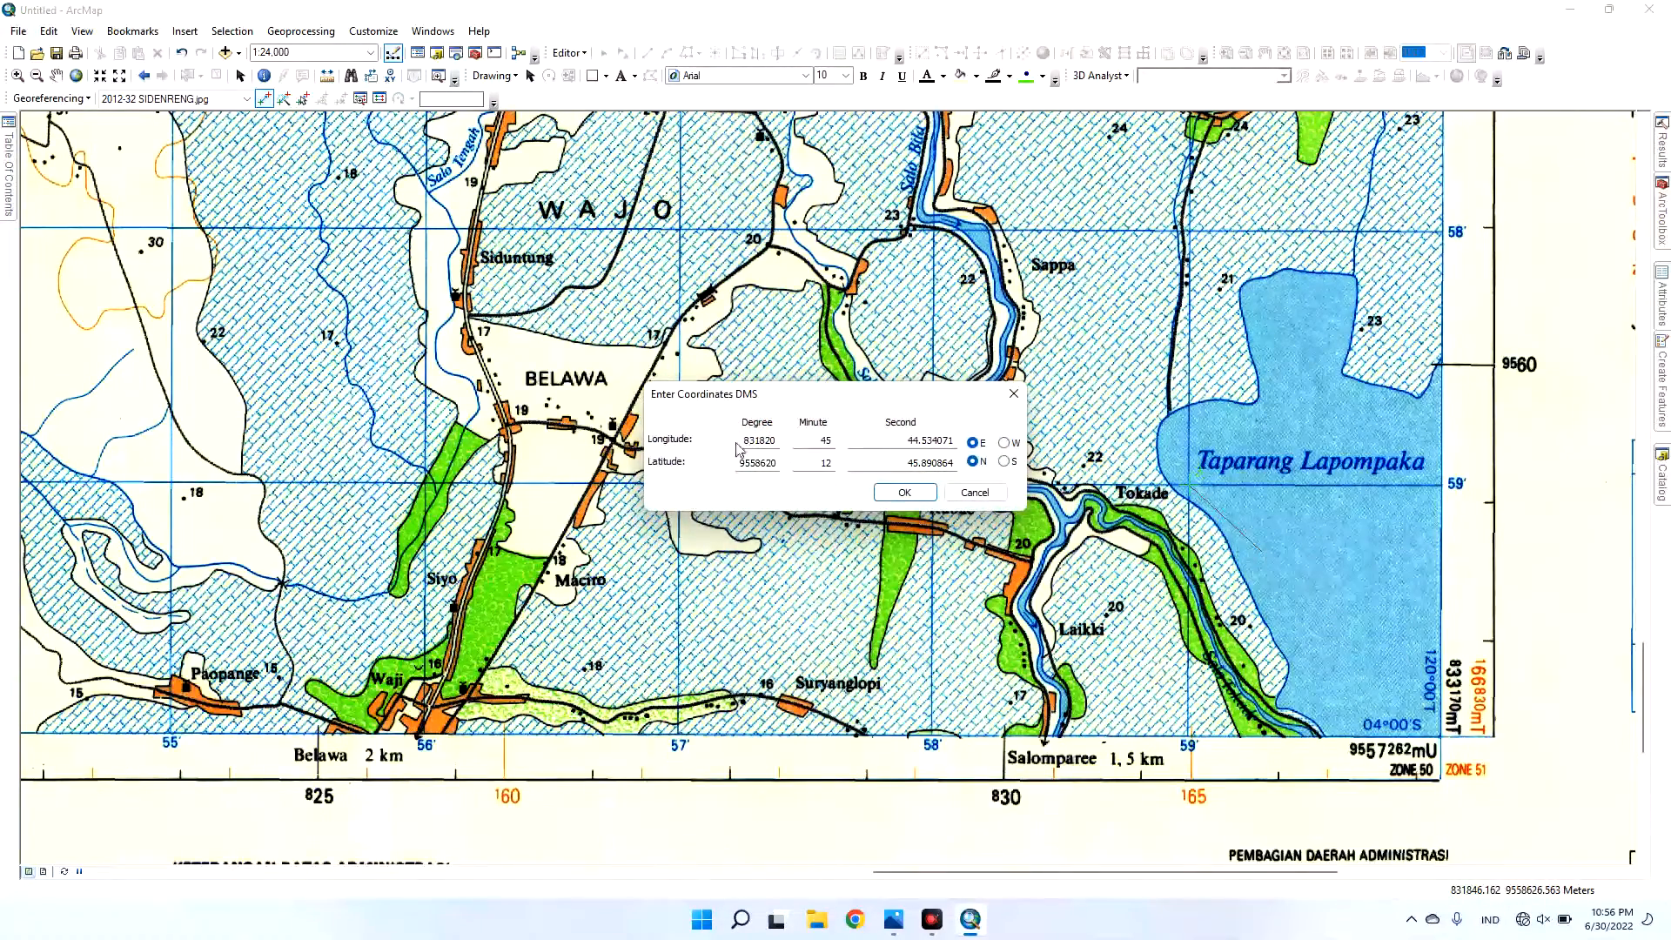
pyautogui.doubleClick(749, 443)
pyautogui.write('119')
pyautogui.press('Tab')
pyautogui.press('Tab')
pyautogui.write('0')
pyautogui.doubleClick(745, 471)
pyautogui.write('3')
pyautogui.press('Tab')
pyautogui.write('59')
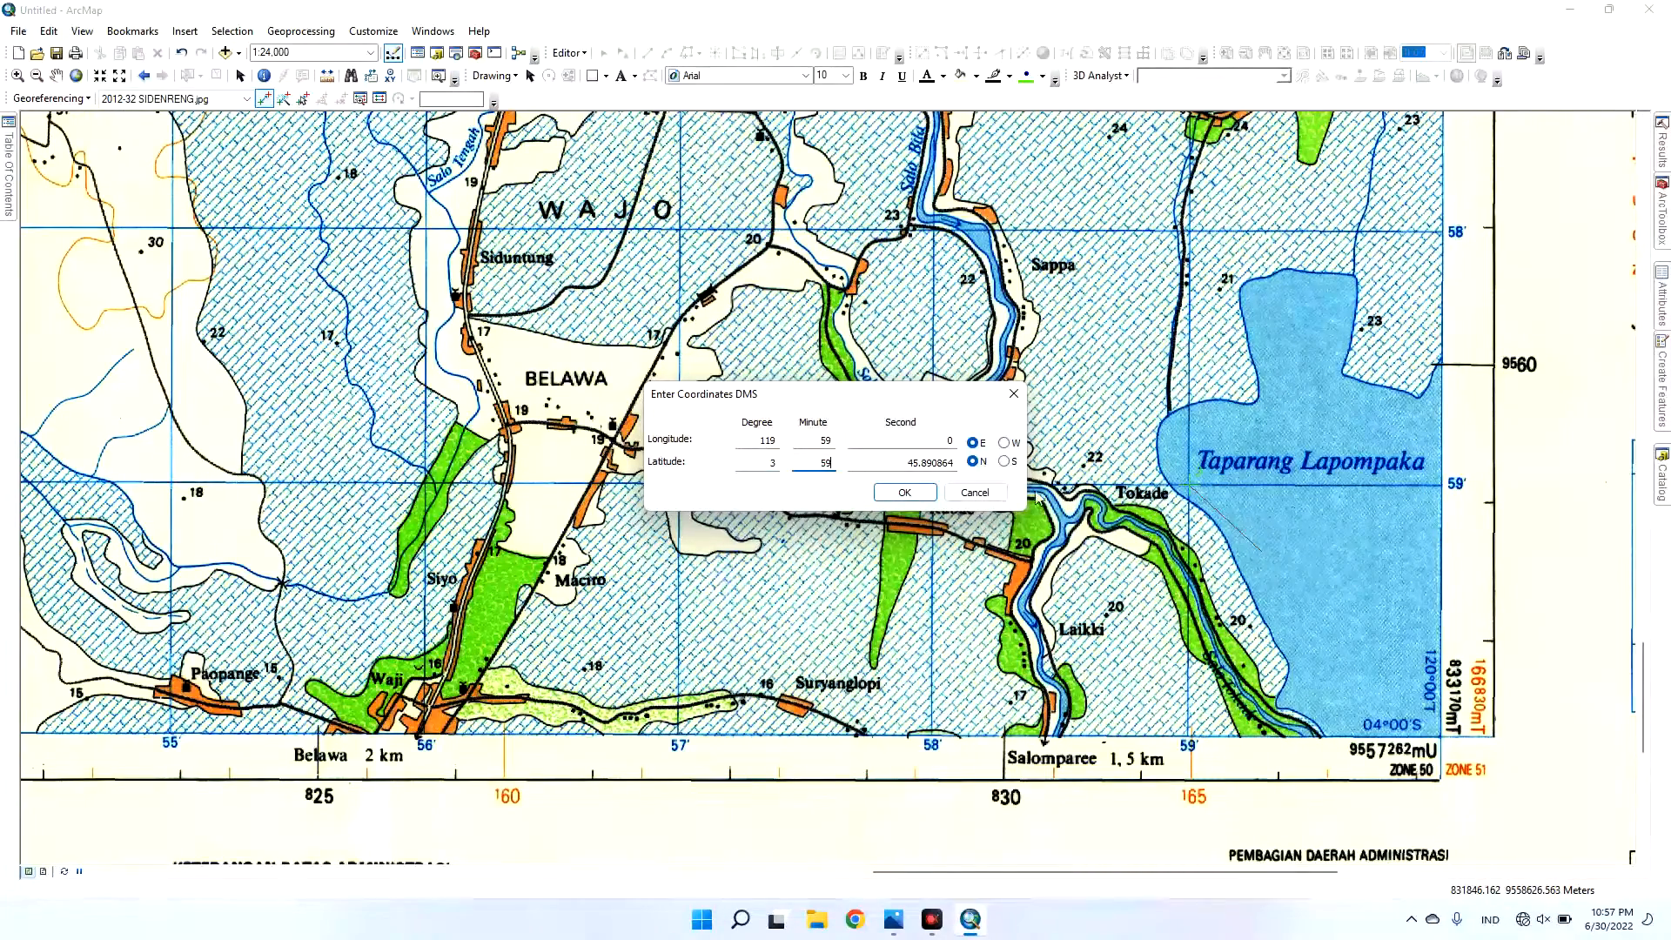
pyautogui.press('Tab')
pyautogui.write('0')
pyautogui.click(974, 462)
pyautogui.click(904, 492)
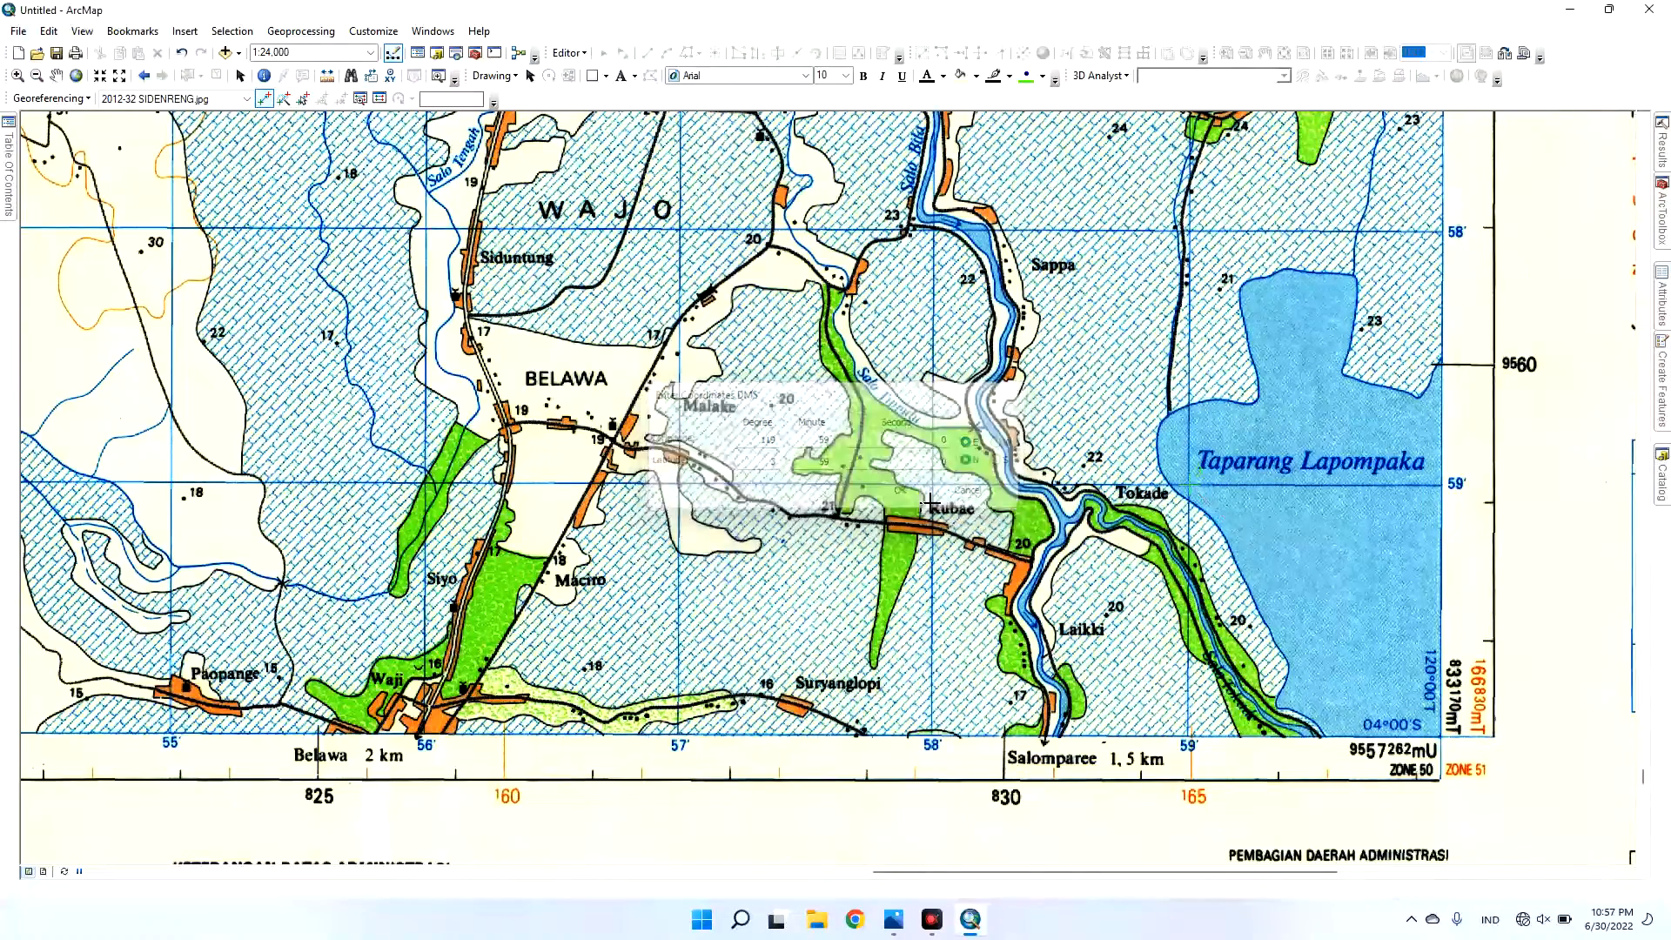
# - Delete the third control point's link from the link table and close the table
pyautogui.scroll(-1, 1016, 492)
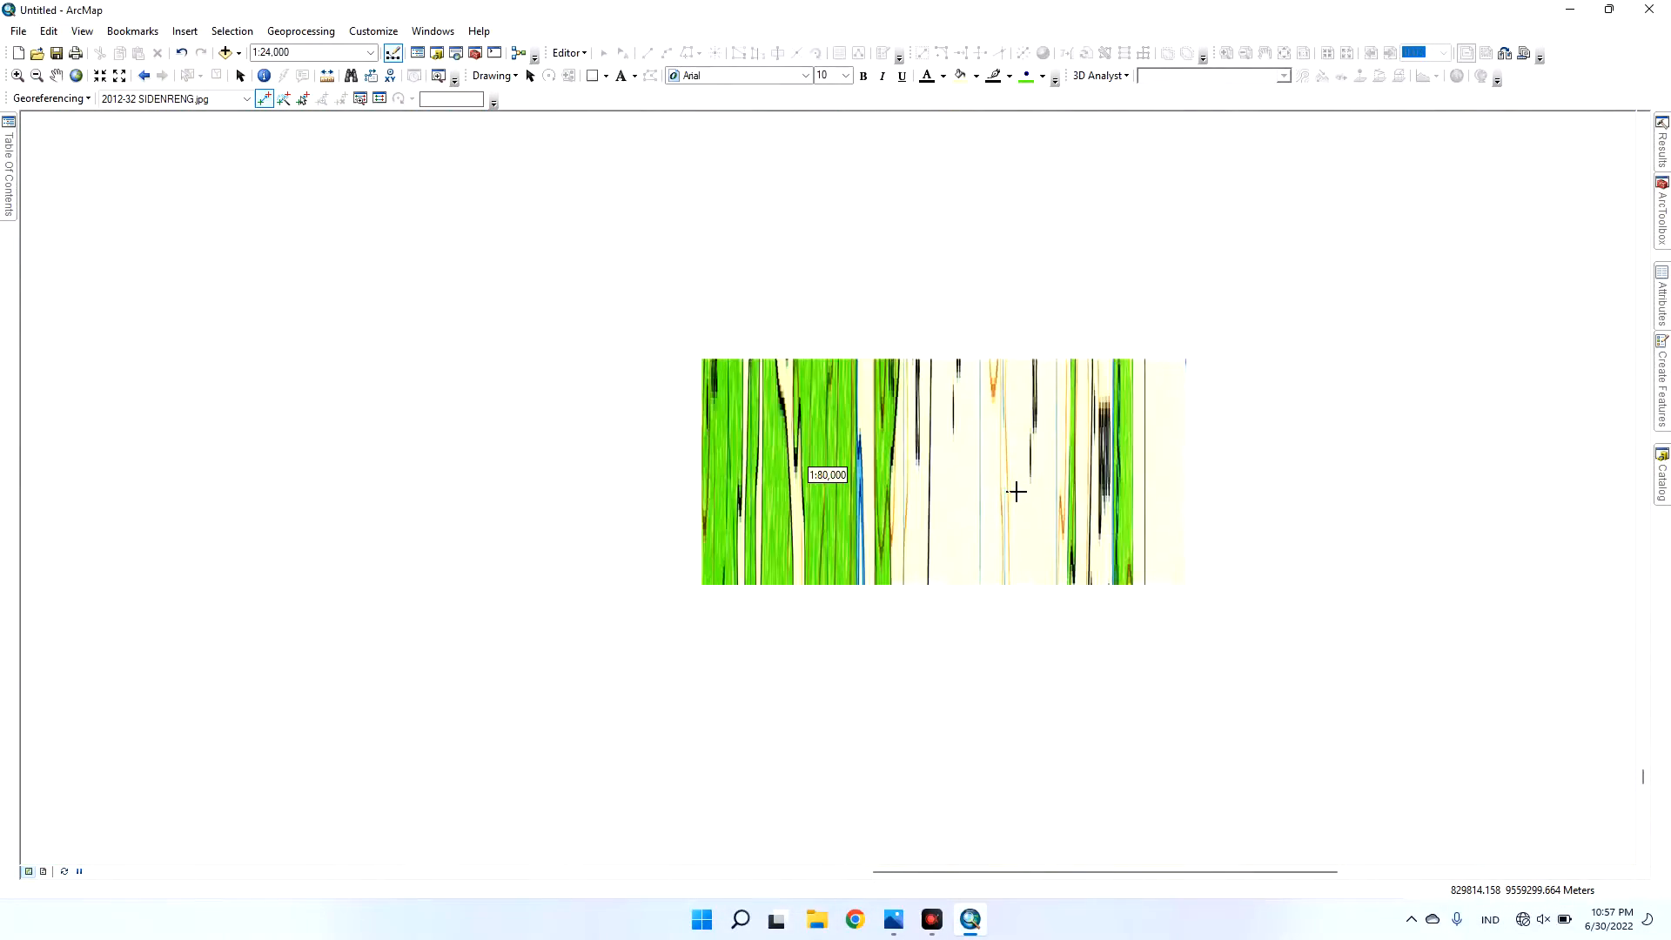
pyautogui.scroll(-6, 1235, 485)
pyautogui.scroll(-5, 1235, 484)
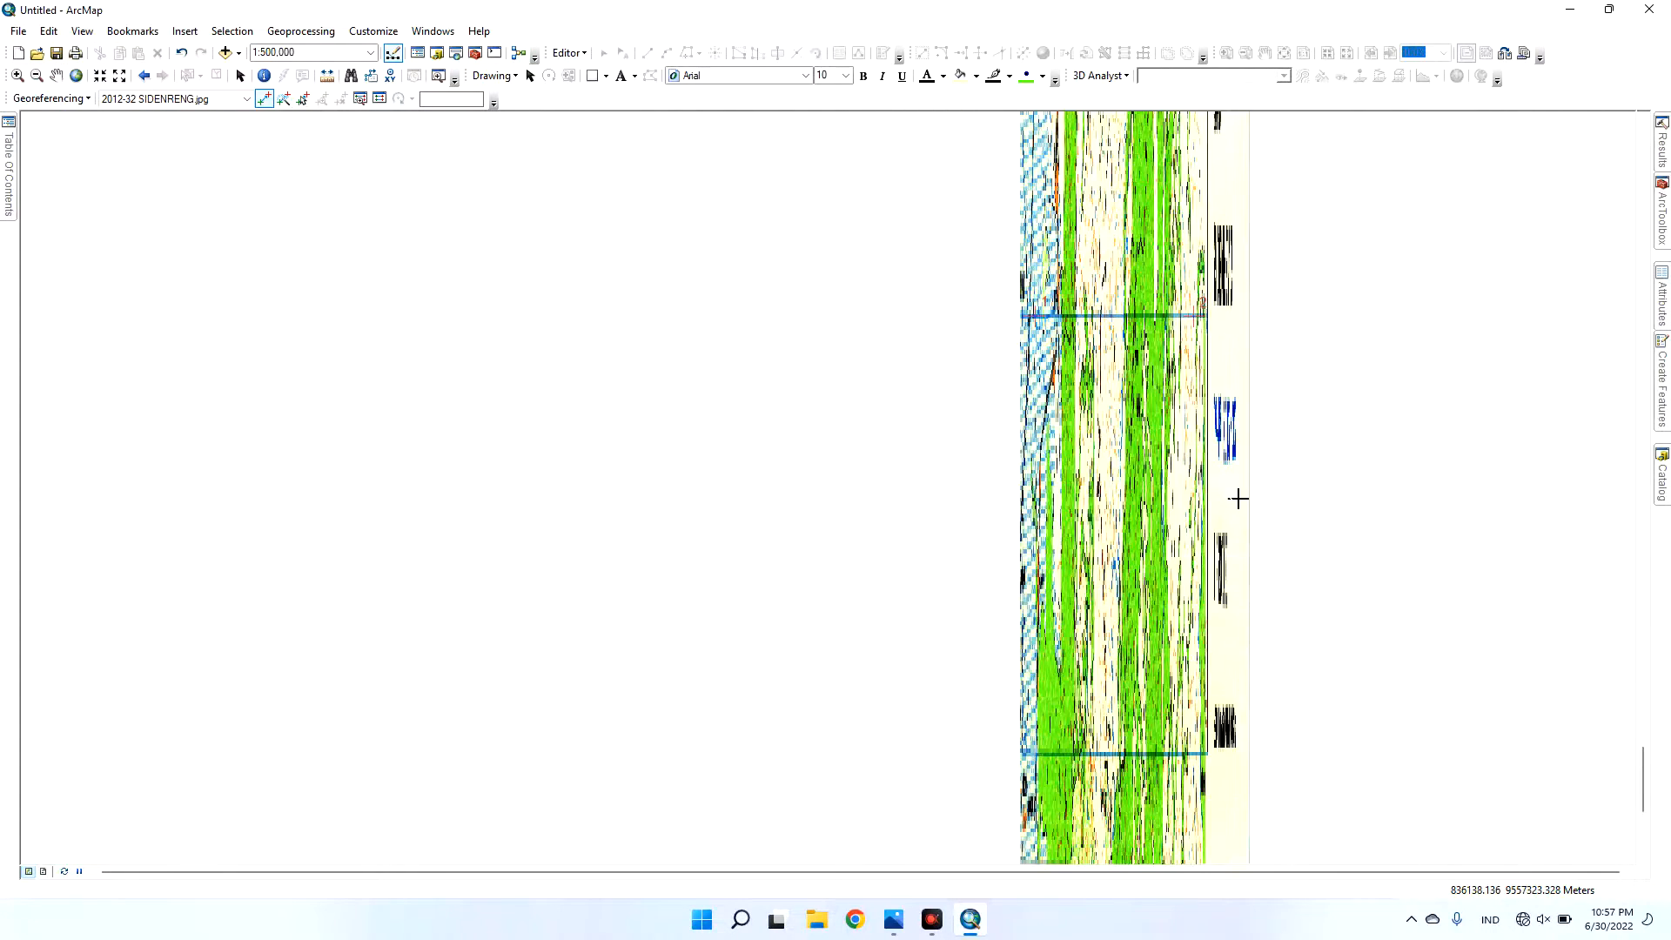
pyautogui.click(378, 99)
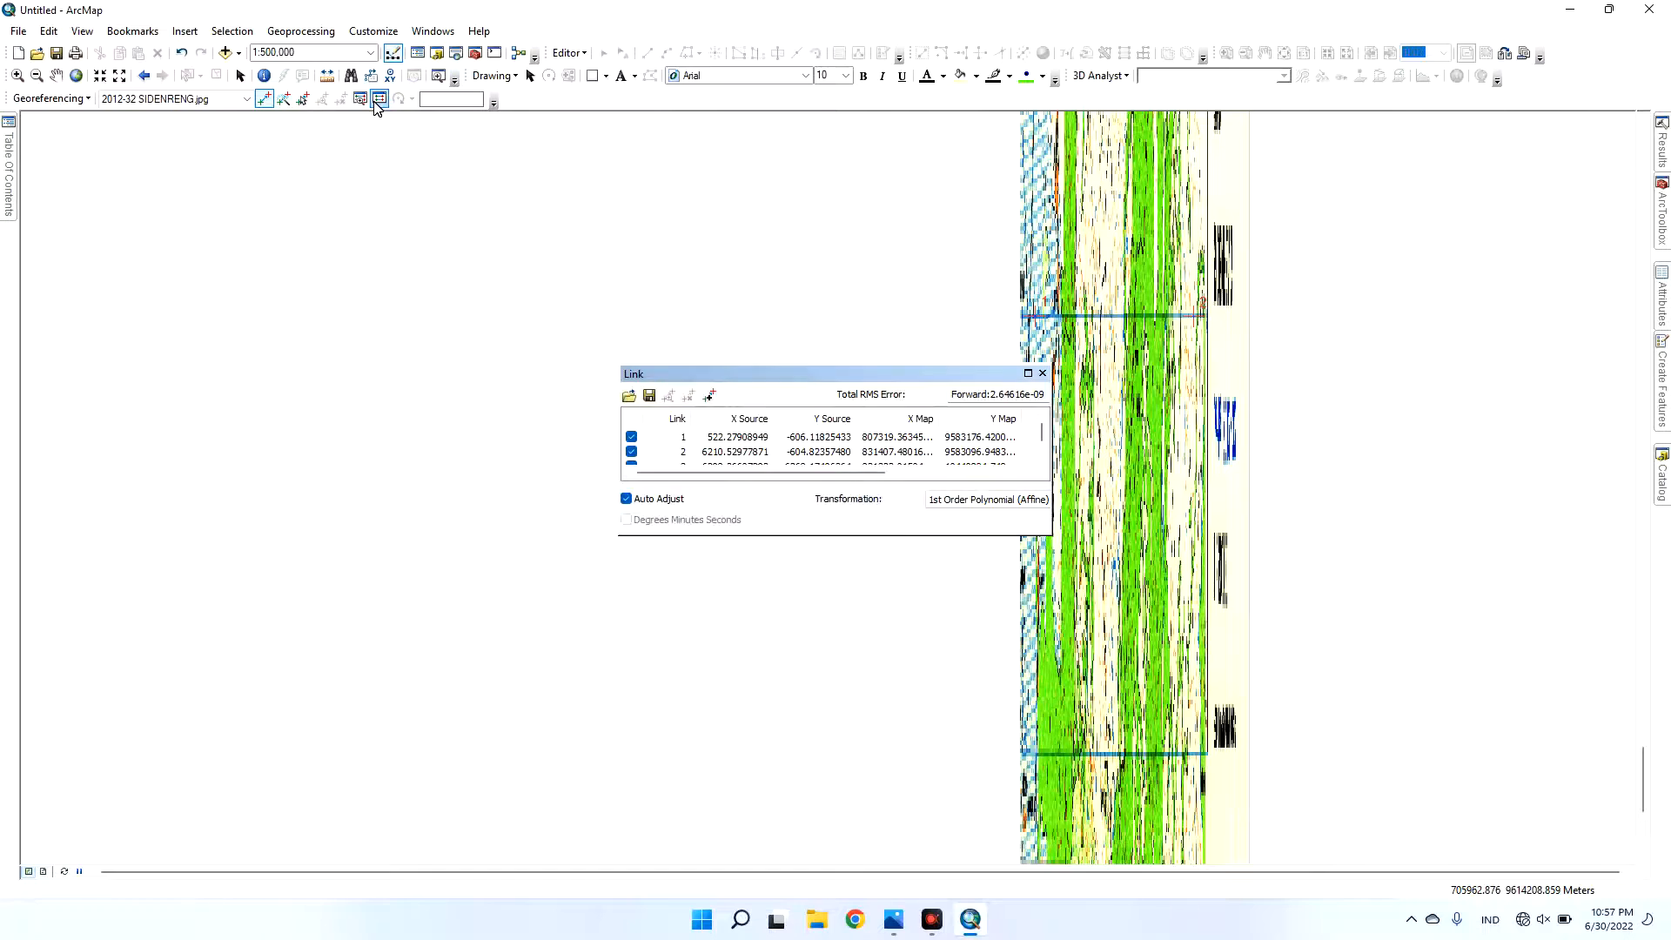
pyautogui.moveTo(769, 373); pyautogui.dragTo(673, 237)
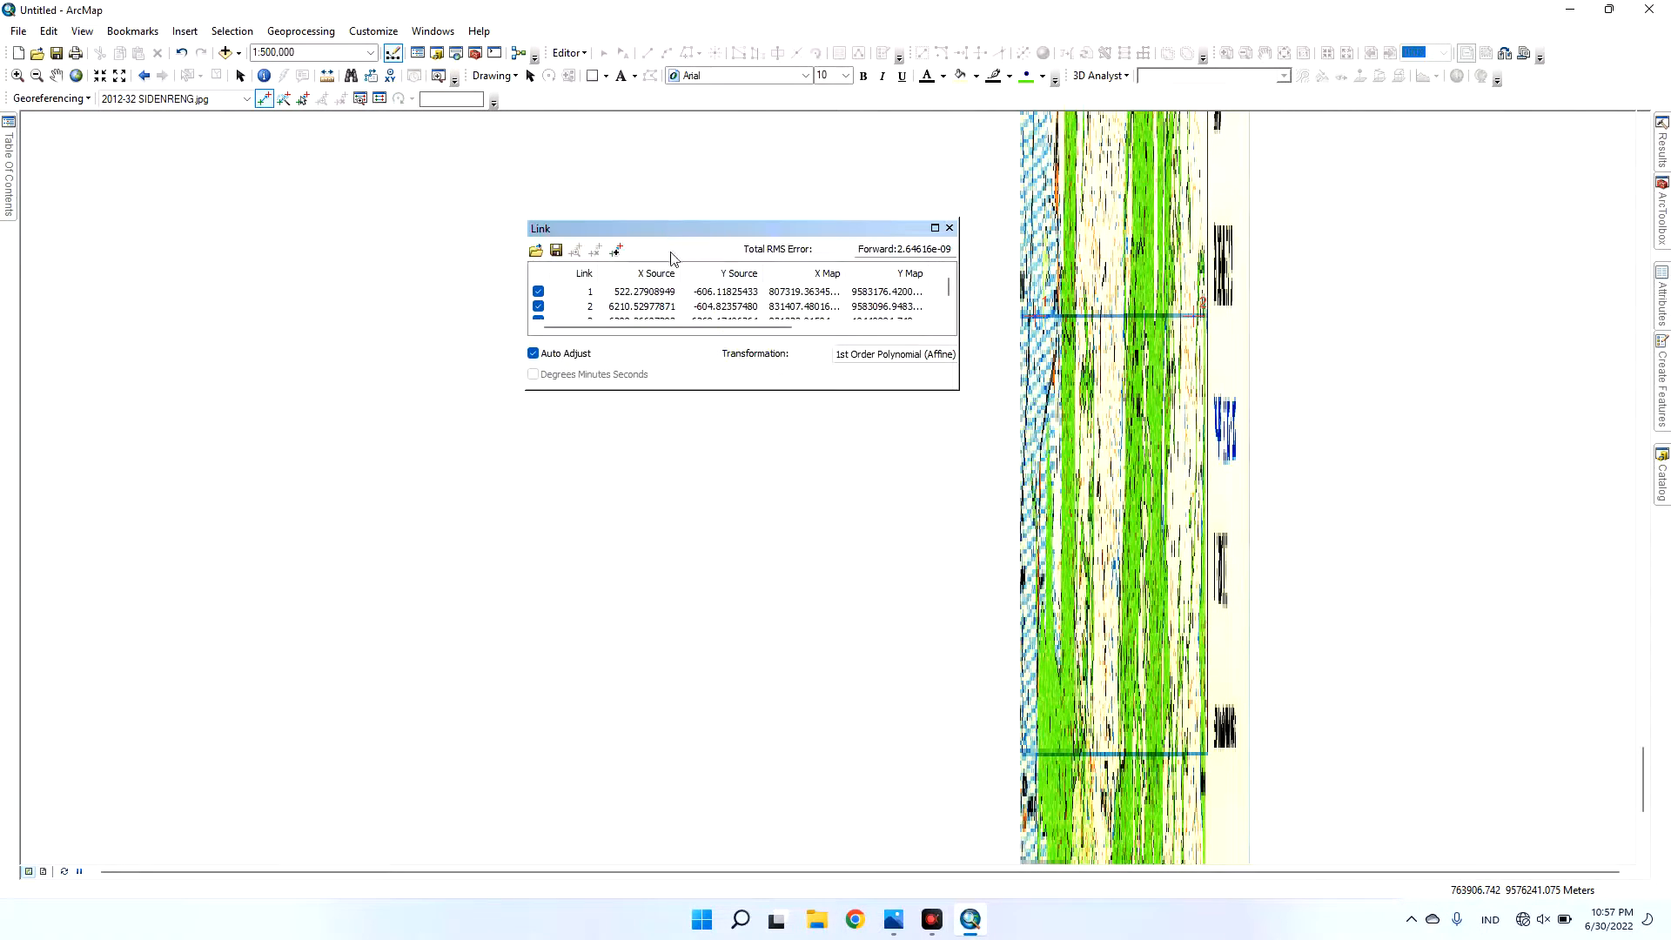
pyautogui.scroll(-1, 597, 320)
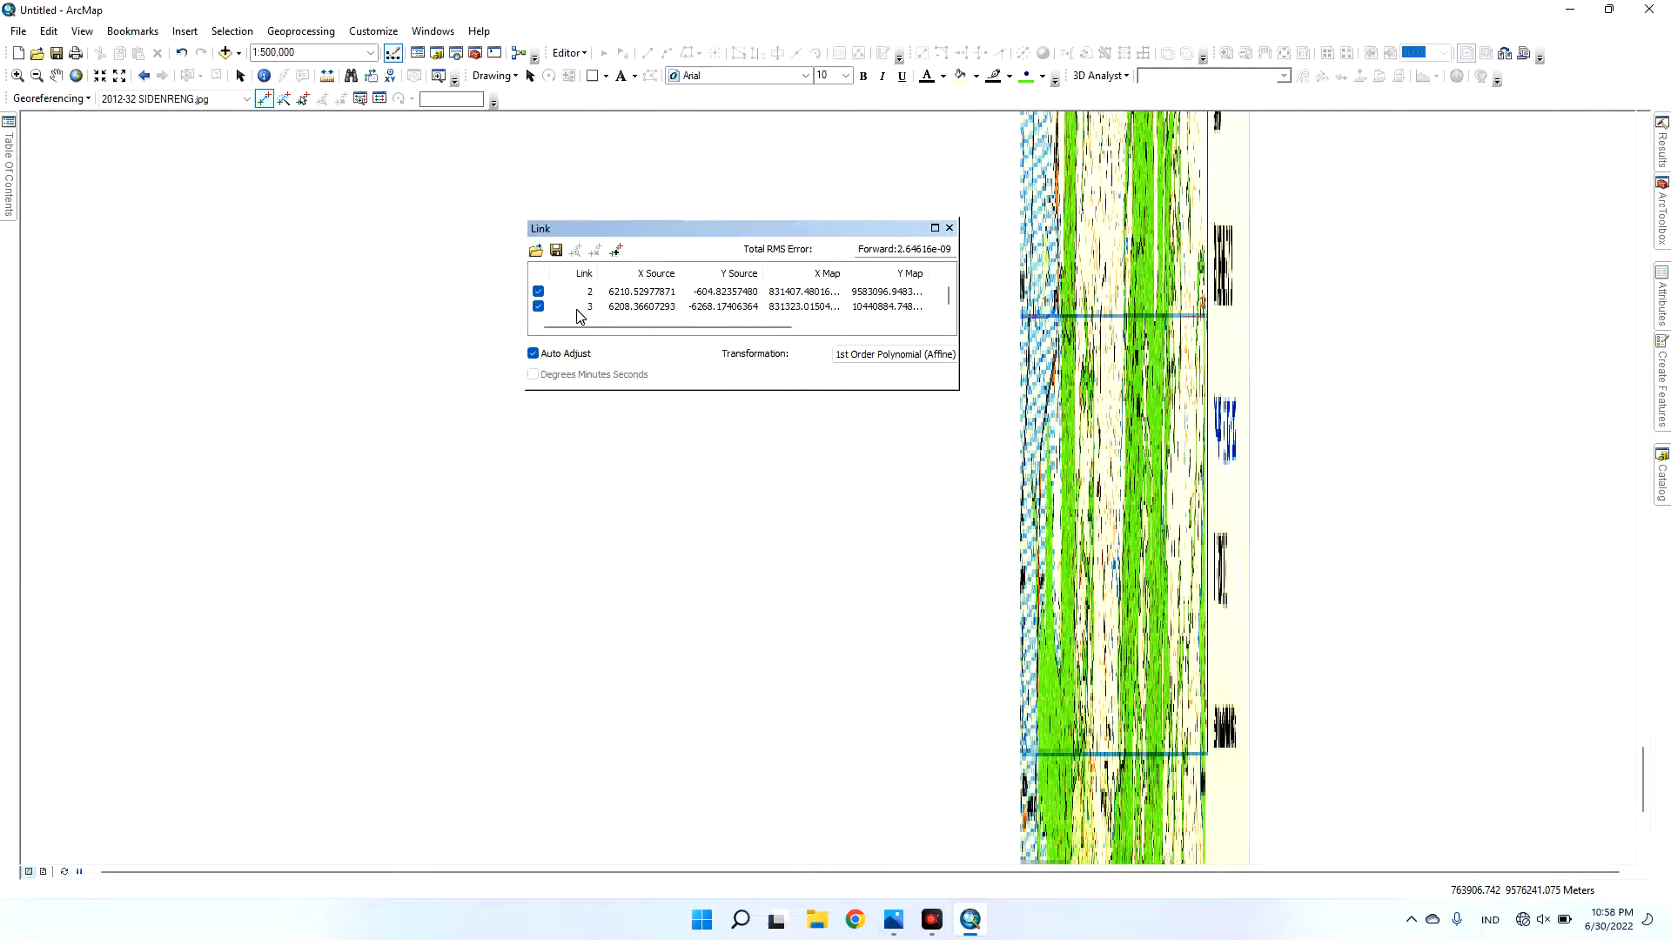
pyautogui.click(577, 308)
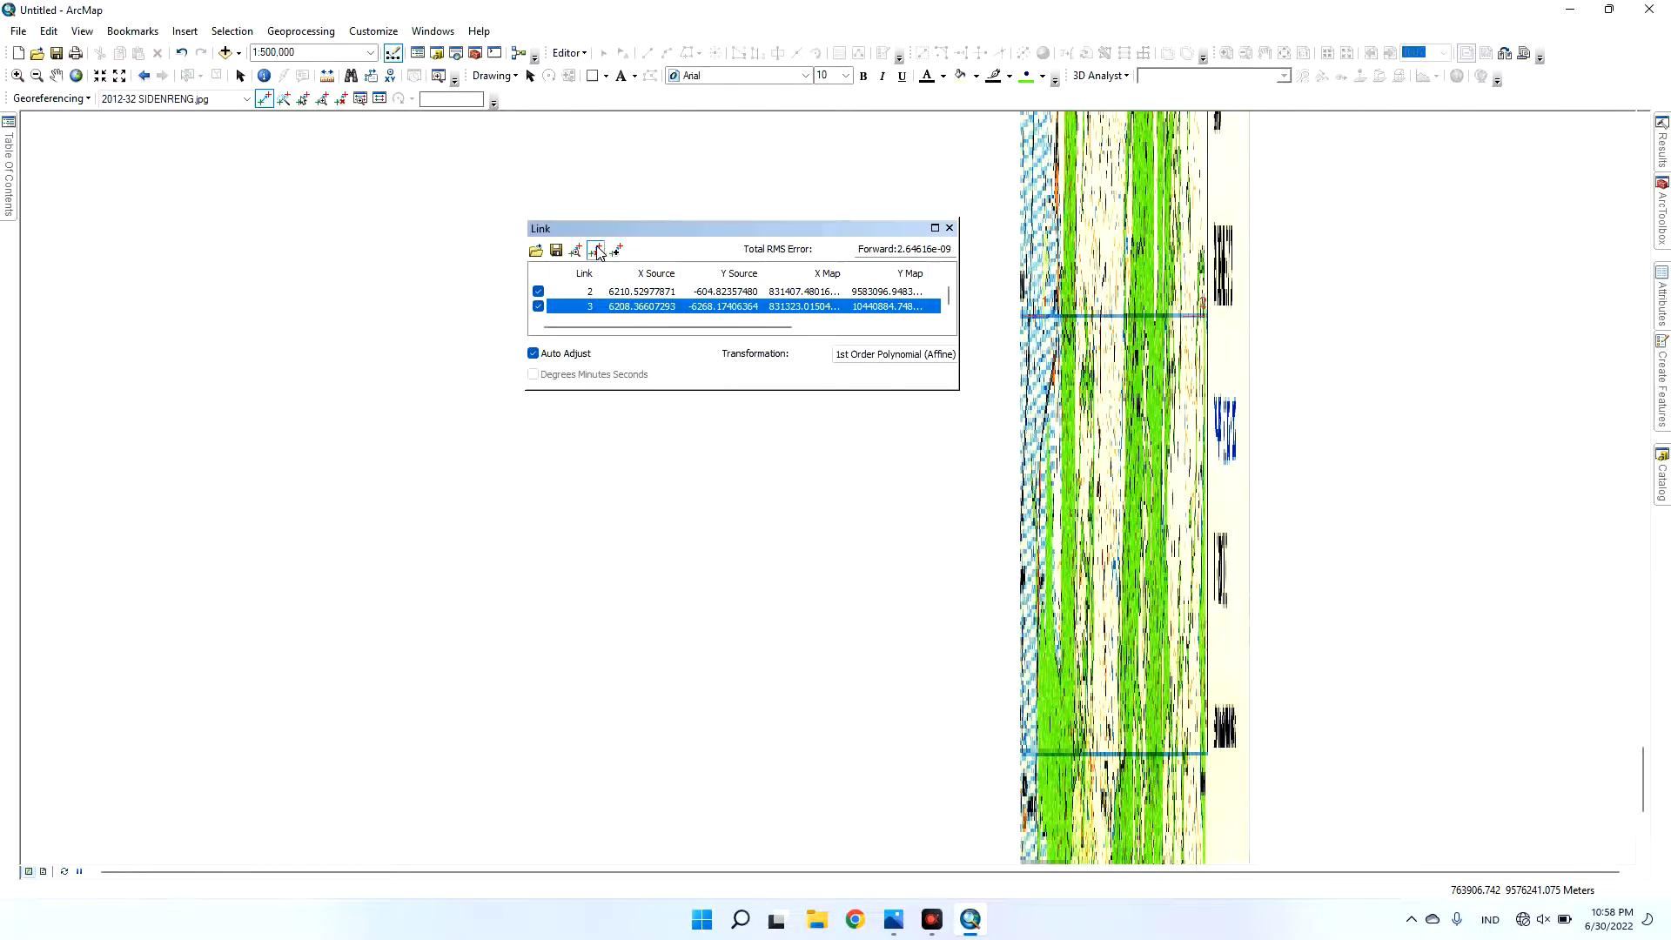
pyautogui.click(597, 253)
pyautogui.scroll(2, 1204, 492)
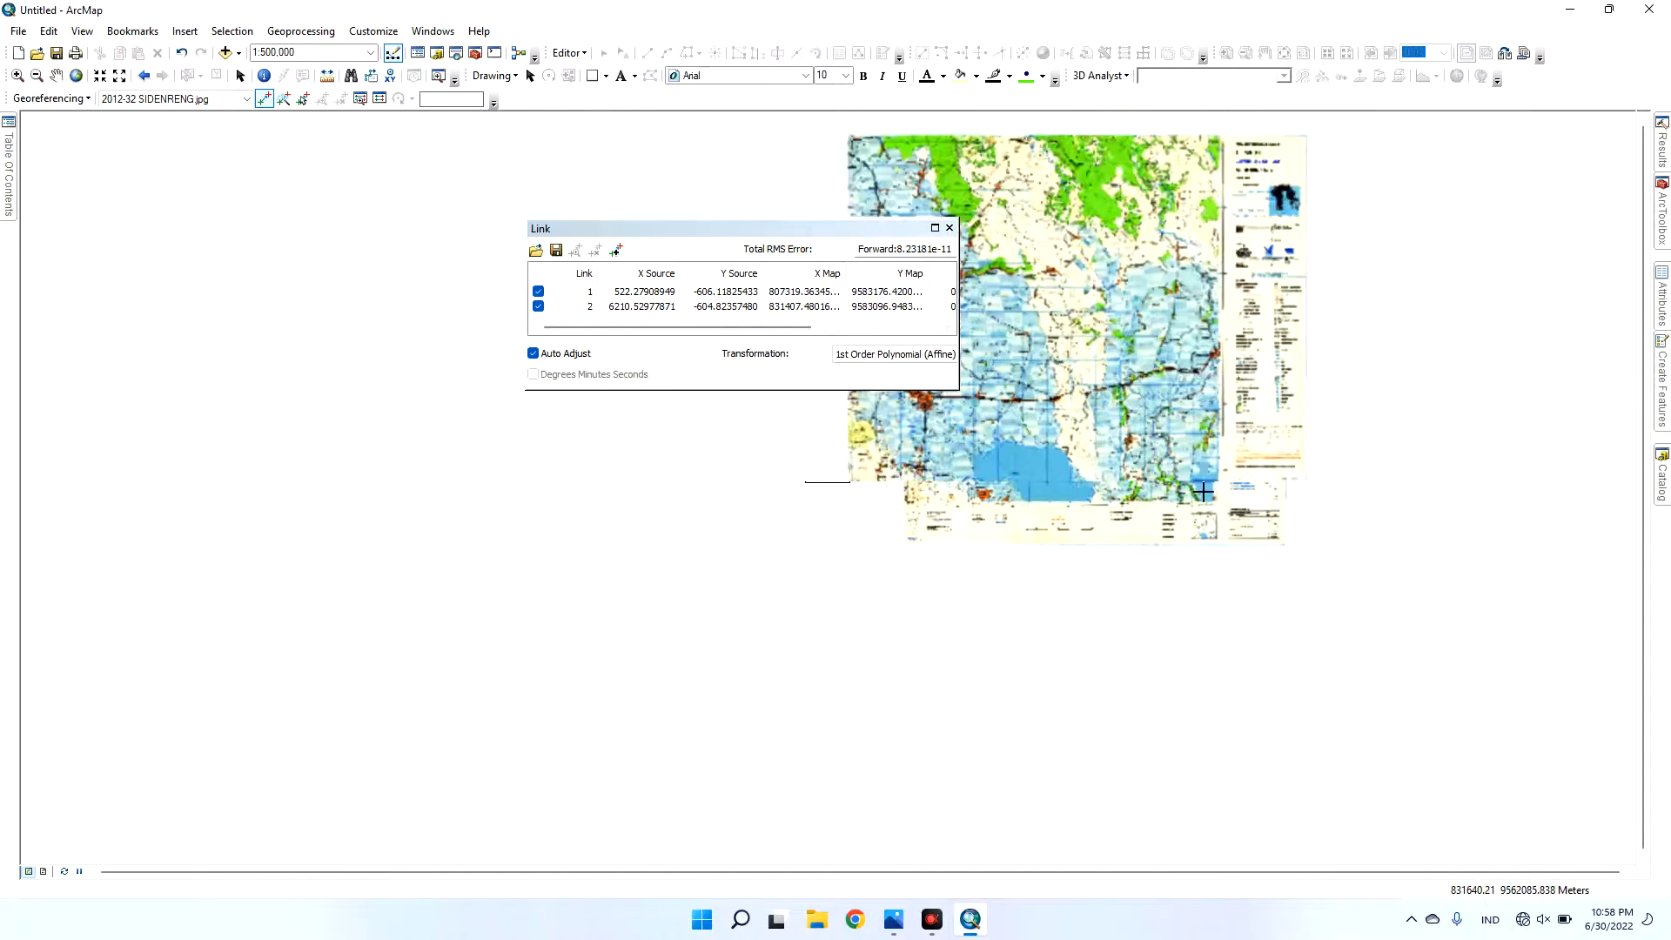
pyautogui.scroll(4, 1203, 493)
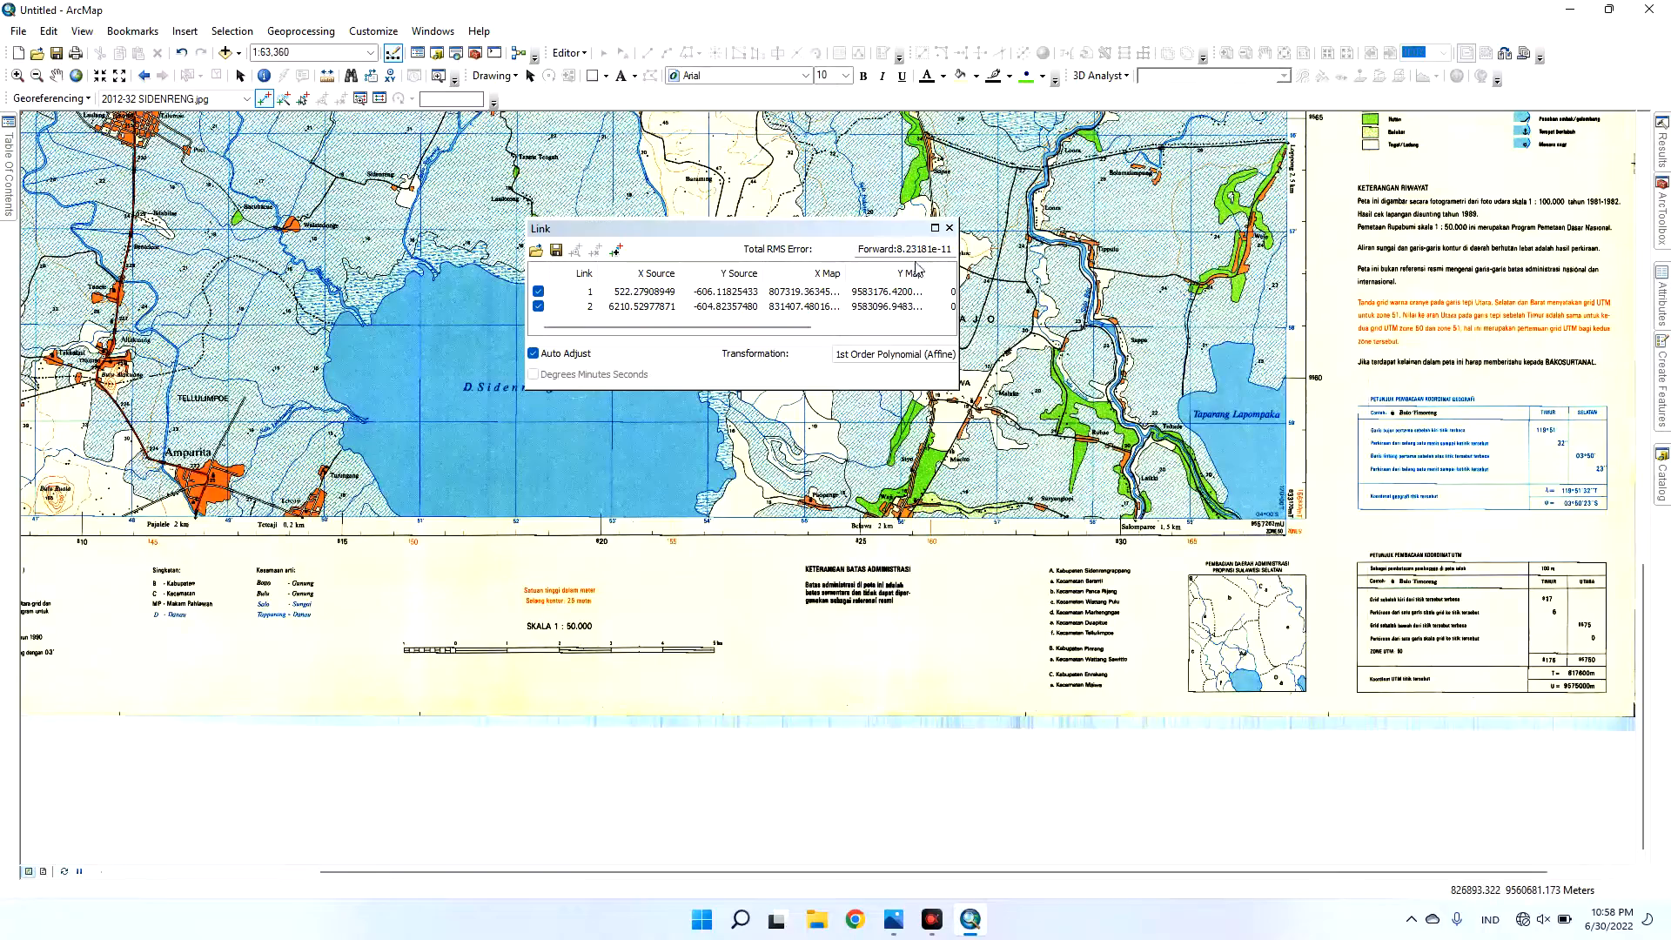
pyautogui.click(949, 228)
# - Place the third control point again on the 119°59' E, 3°59' S graticule intersection near Tokade
pyautogui.scroll(2, 1216, 463)
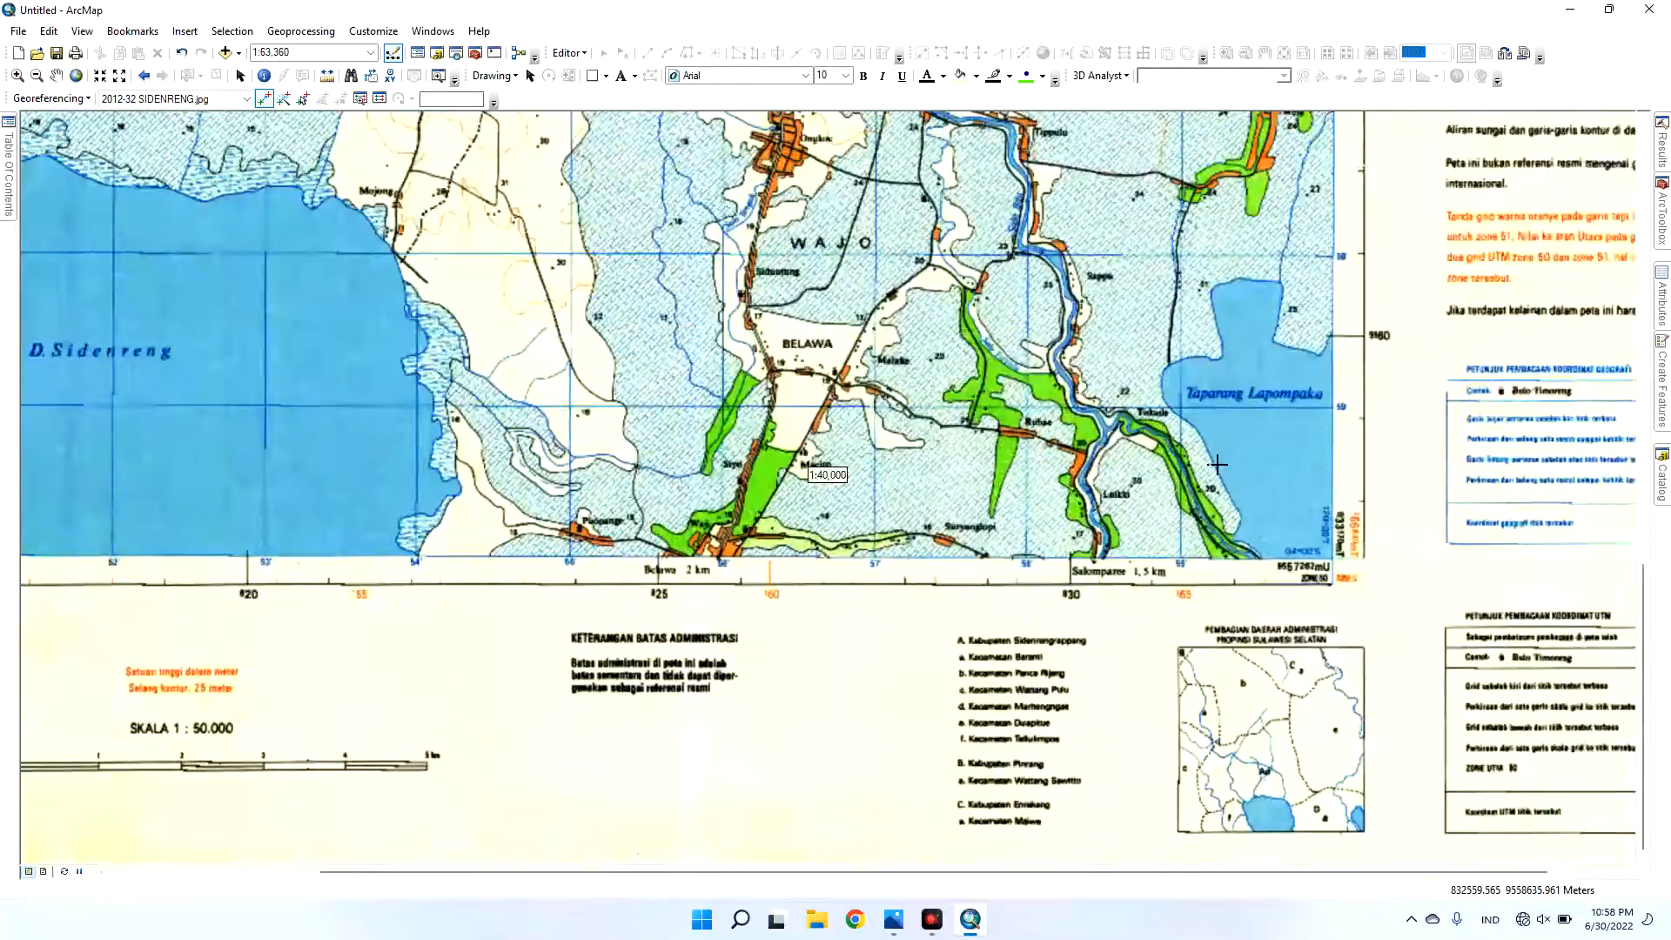
pyautogui.scroll(4, 1217, 464)
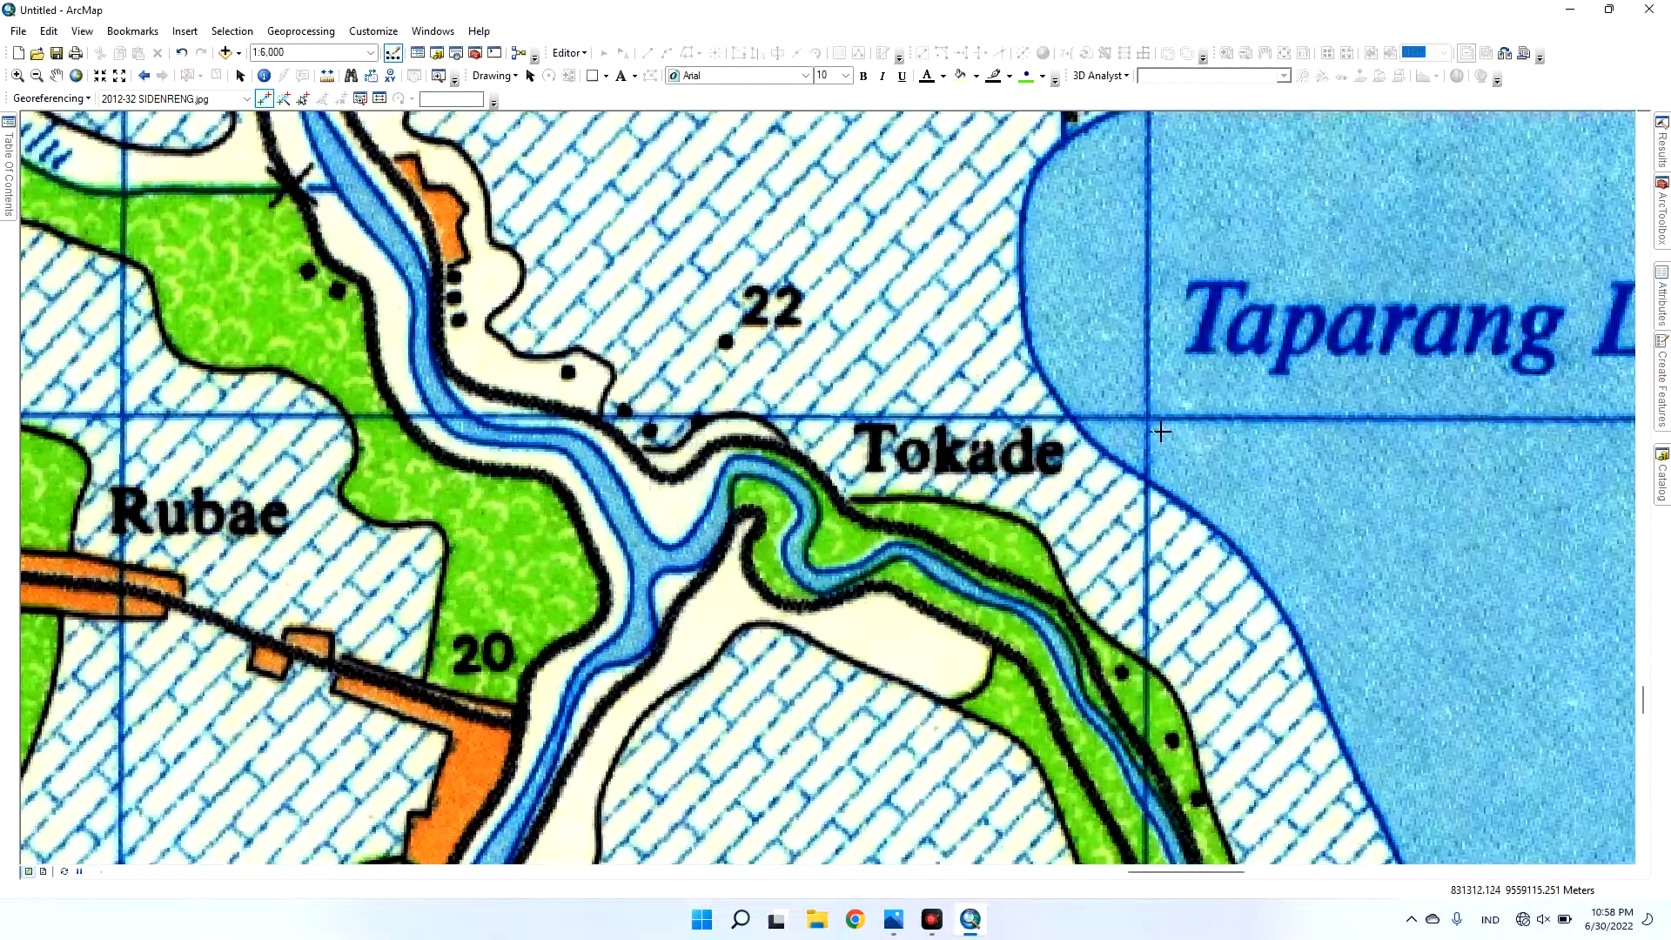
pyautogui.scroll(5, 1163, 432)
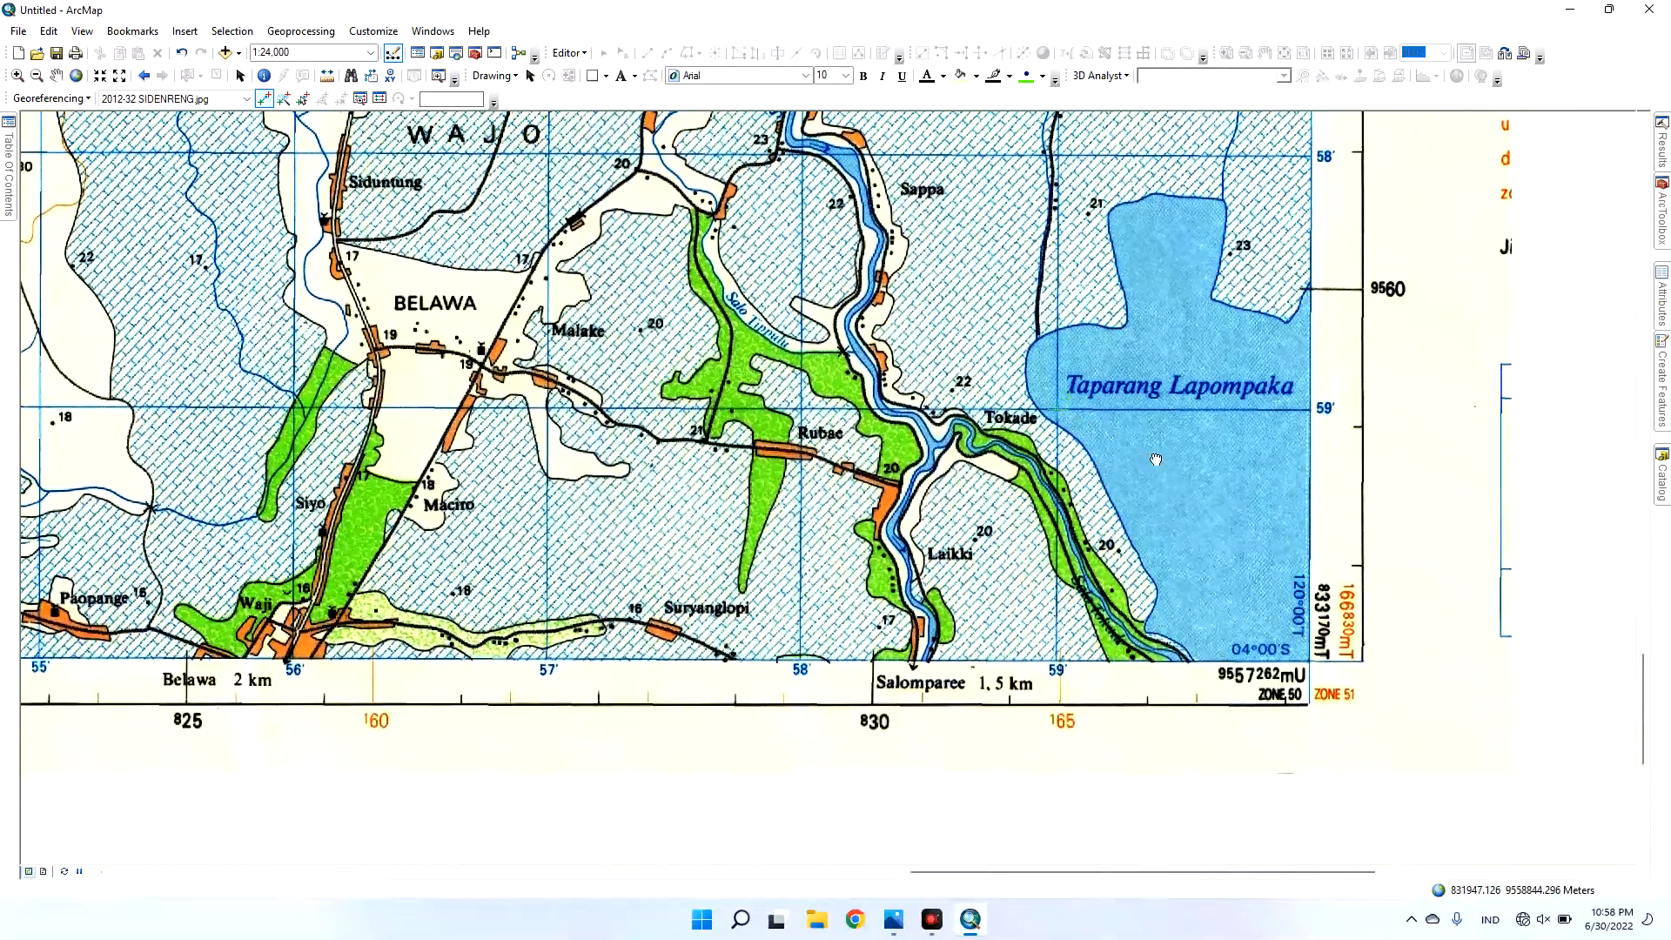
# - Assign the third control point DMS coordinates of longitude 119° 59' 0" E and latitude 3° 59' 0" S
pyautogui.rightClick(1028, 446)
pyautogui.click(1058, 472)
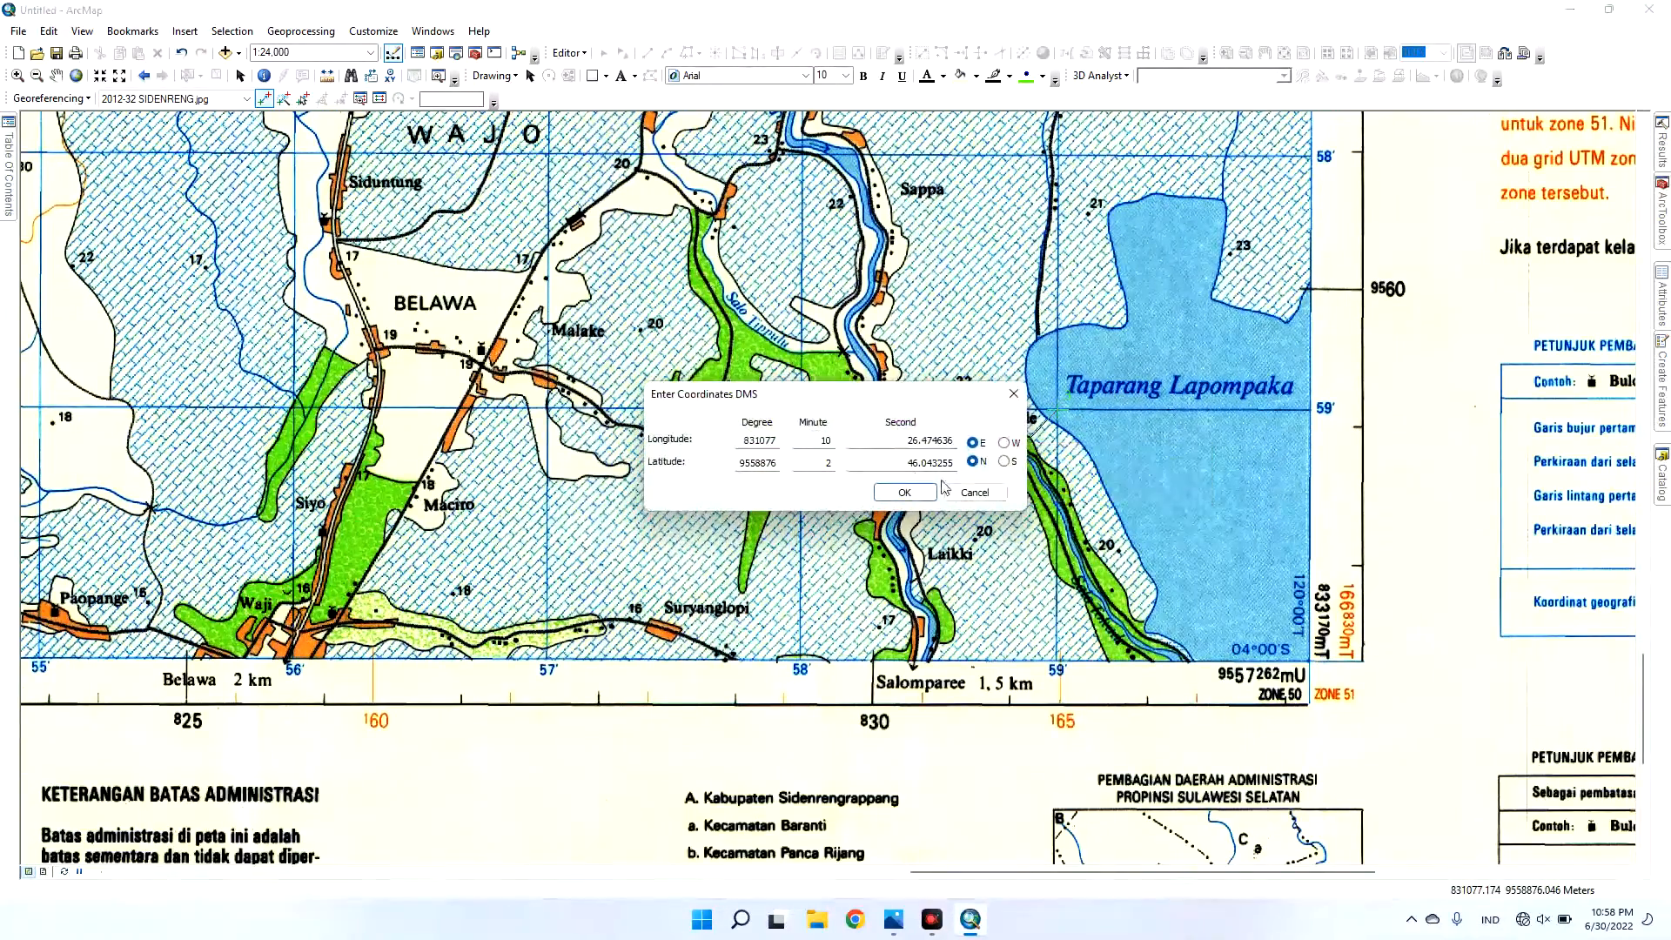
pyautogui.doubleClick(745, 445)
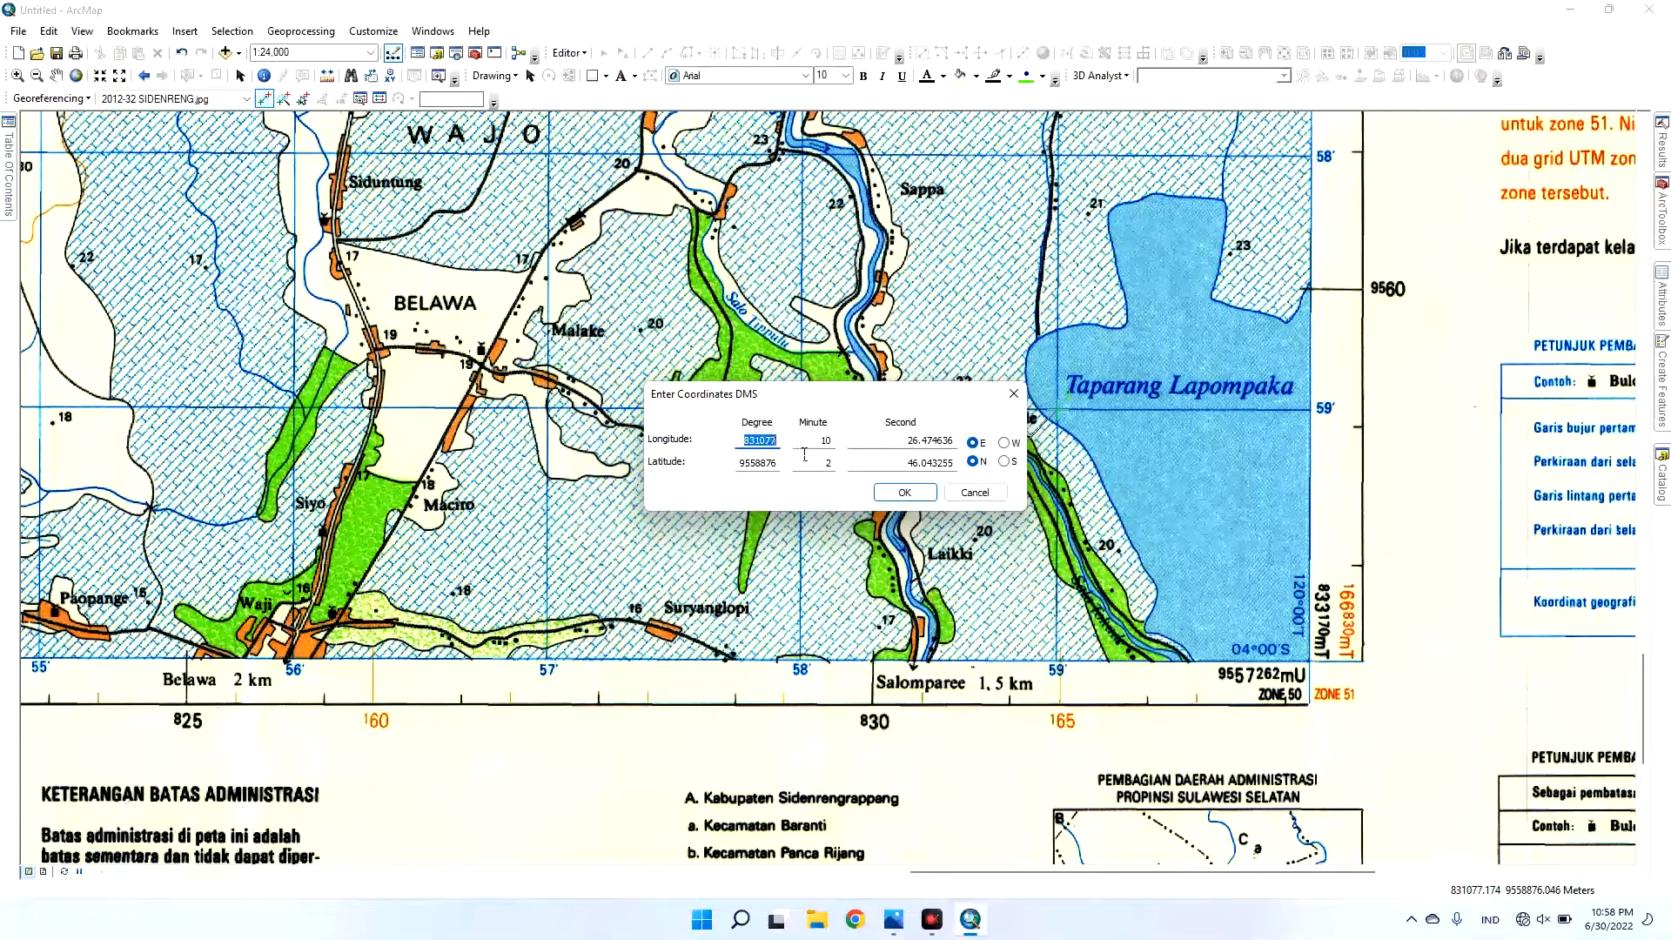
pyautogui.write('119')
pyautogui.doubleClick(825, 444)
pyautogui.write('59')
pyautogui.press('Tab')
pyautogui.write('0')
pyautogui.moveTo(738, 467); pyautogui.dragTo(812, 478)
pyautogui.write('3')
pyautogui.press('Tab')
pyautogui.press('Tab')
pyautogui.write('0')
pyautogui.click(905, 492)
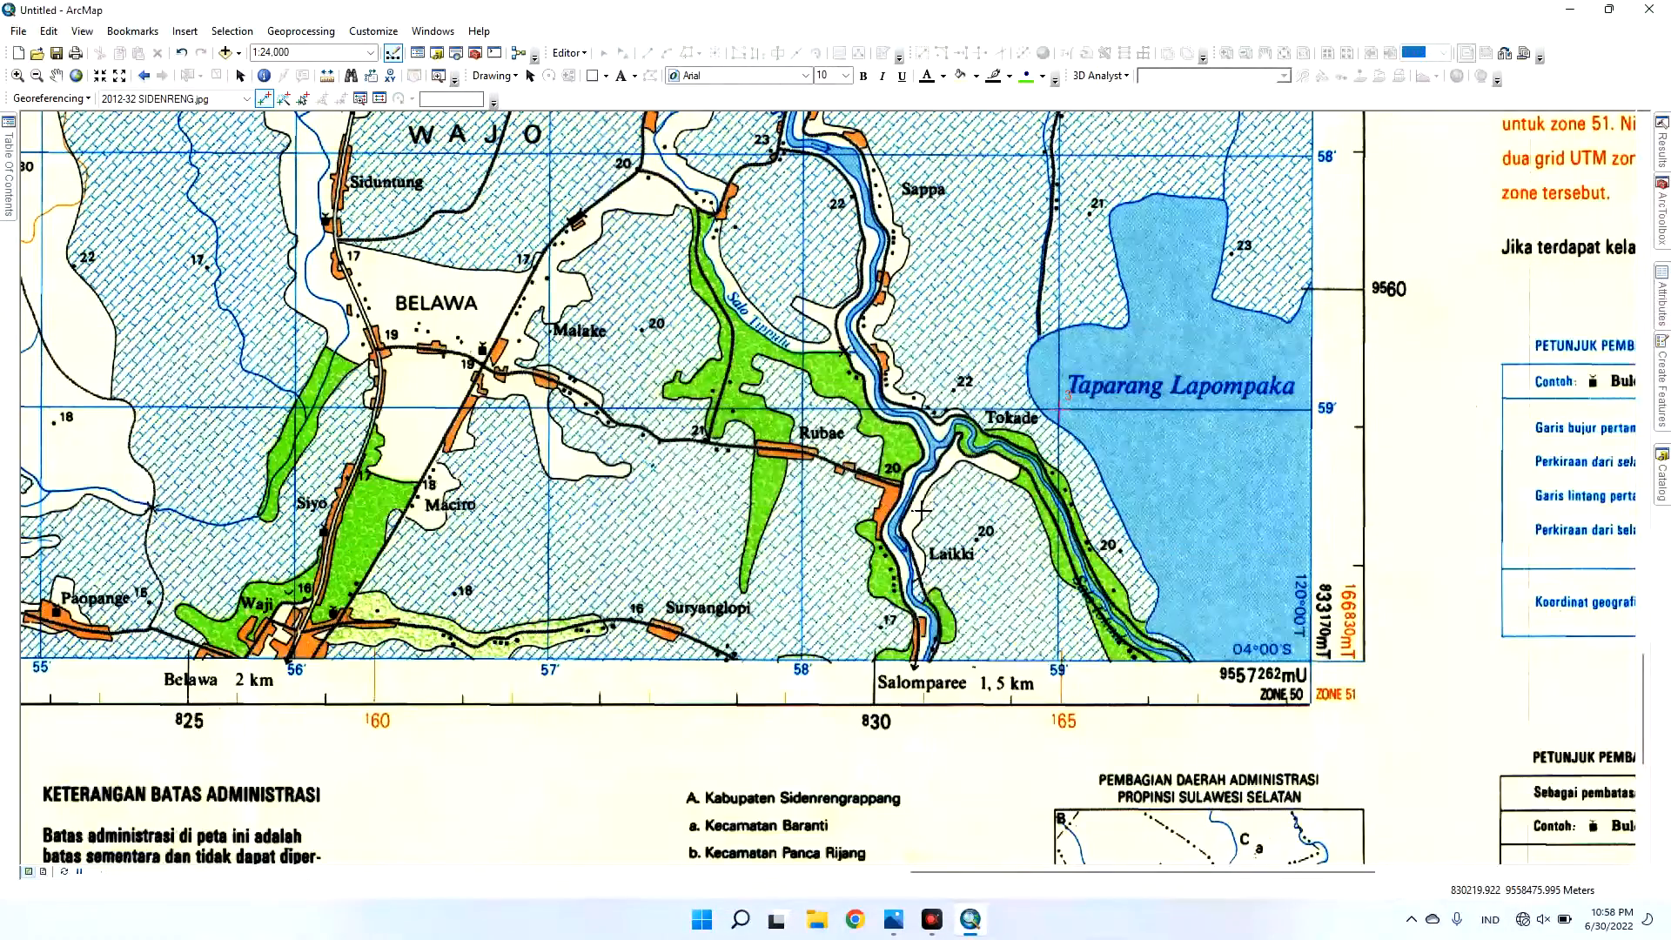
# - Place the fourth control point on the 119°46' E, 3°59' S graticule intersection near the map's southwest corner
pyautogui.scroll(-3, 629, 374)
pyautogui.moveTo(519, 368); pyautogui.dragTo(1454, 418)
pyautogui.moveTo(173, 458); pyautogui.dragTo(1193, 483)
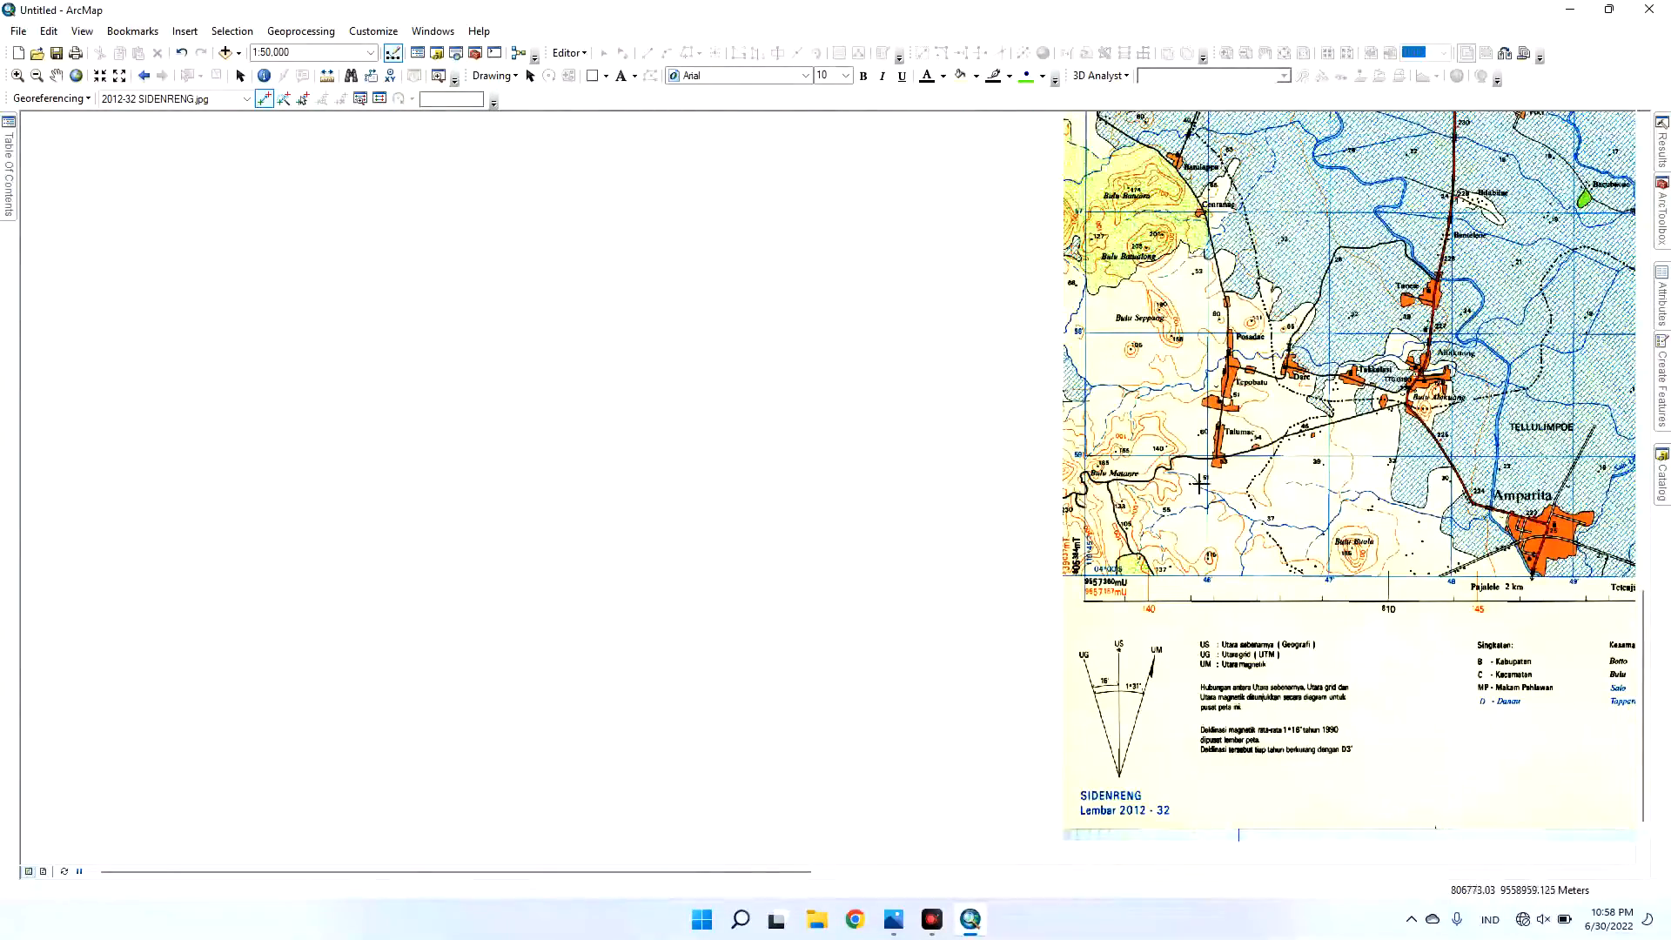
pyautogui.scroll(8, 1192, 483)
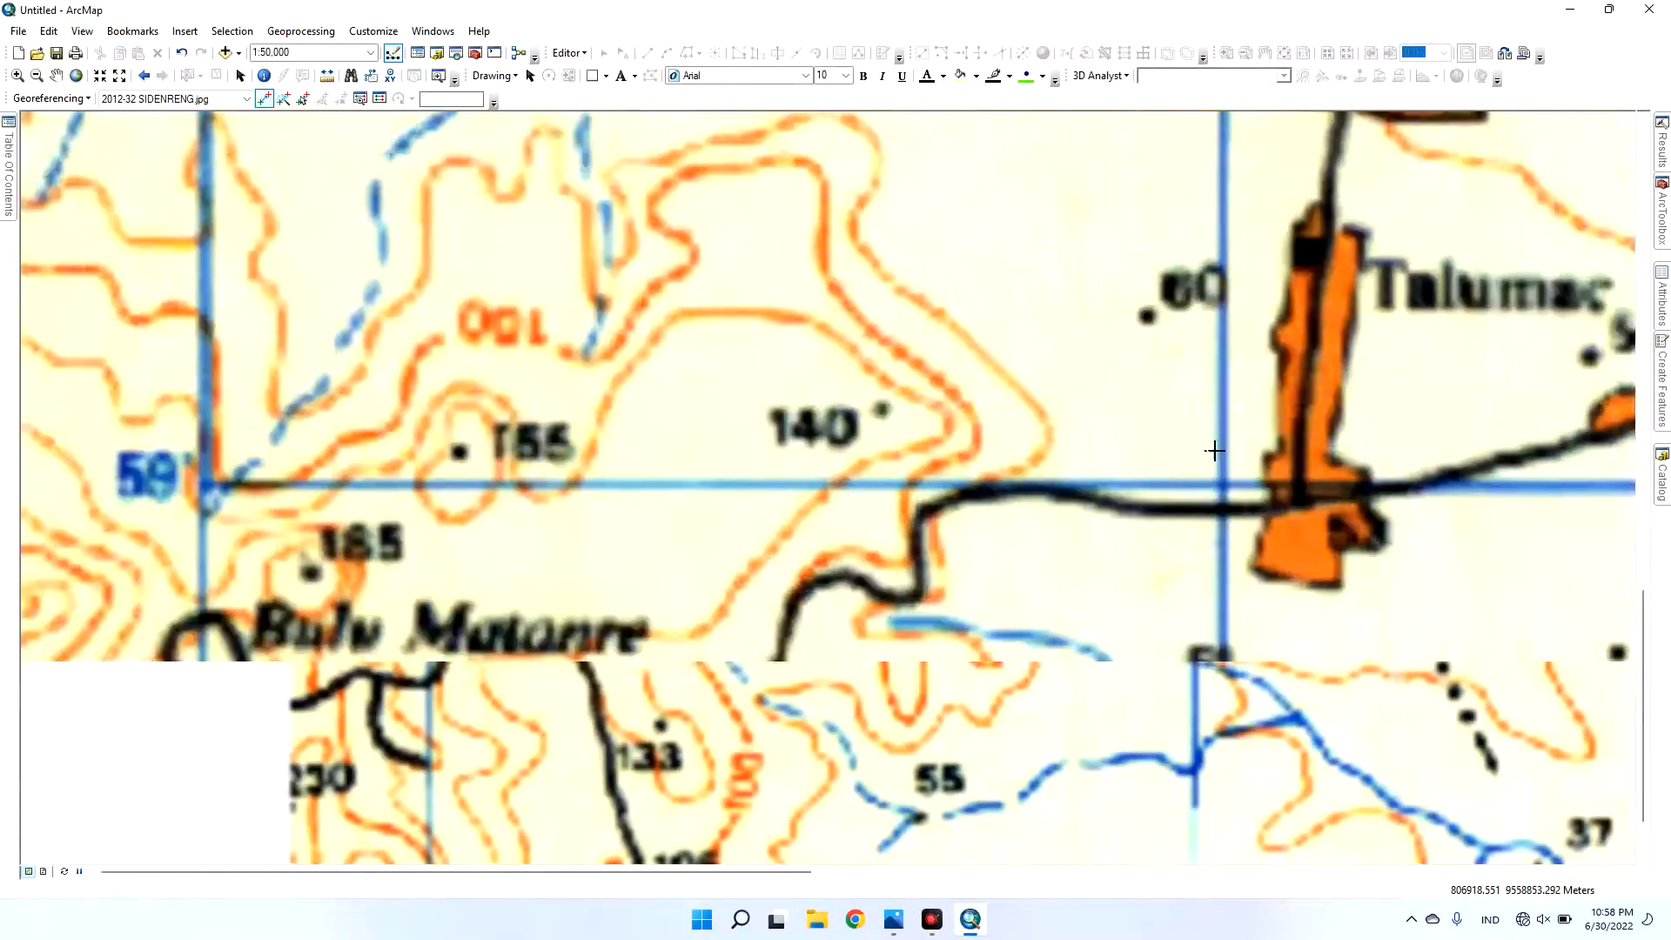
pyautogui.scroll(2, 1254, 535)
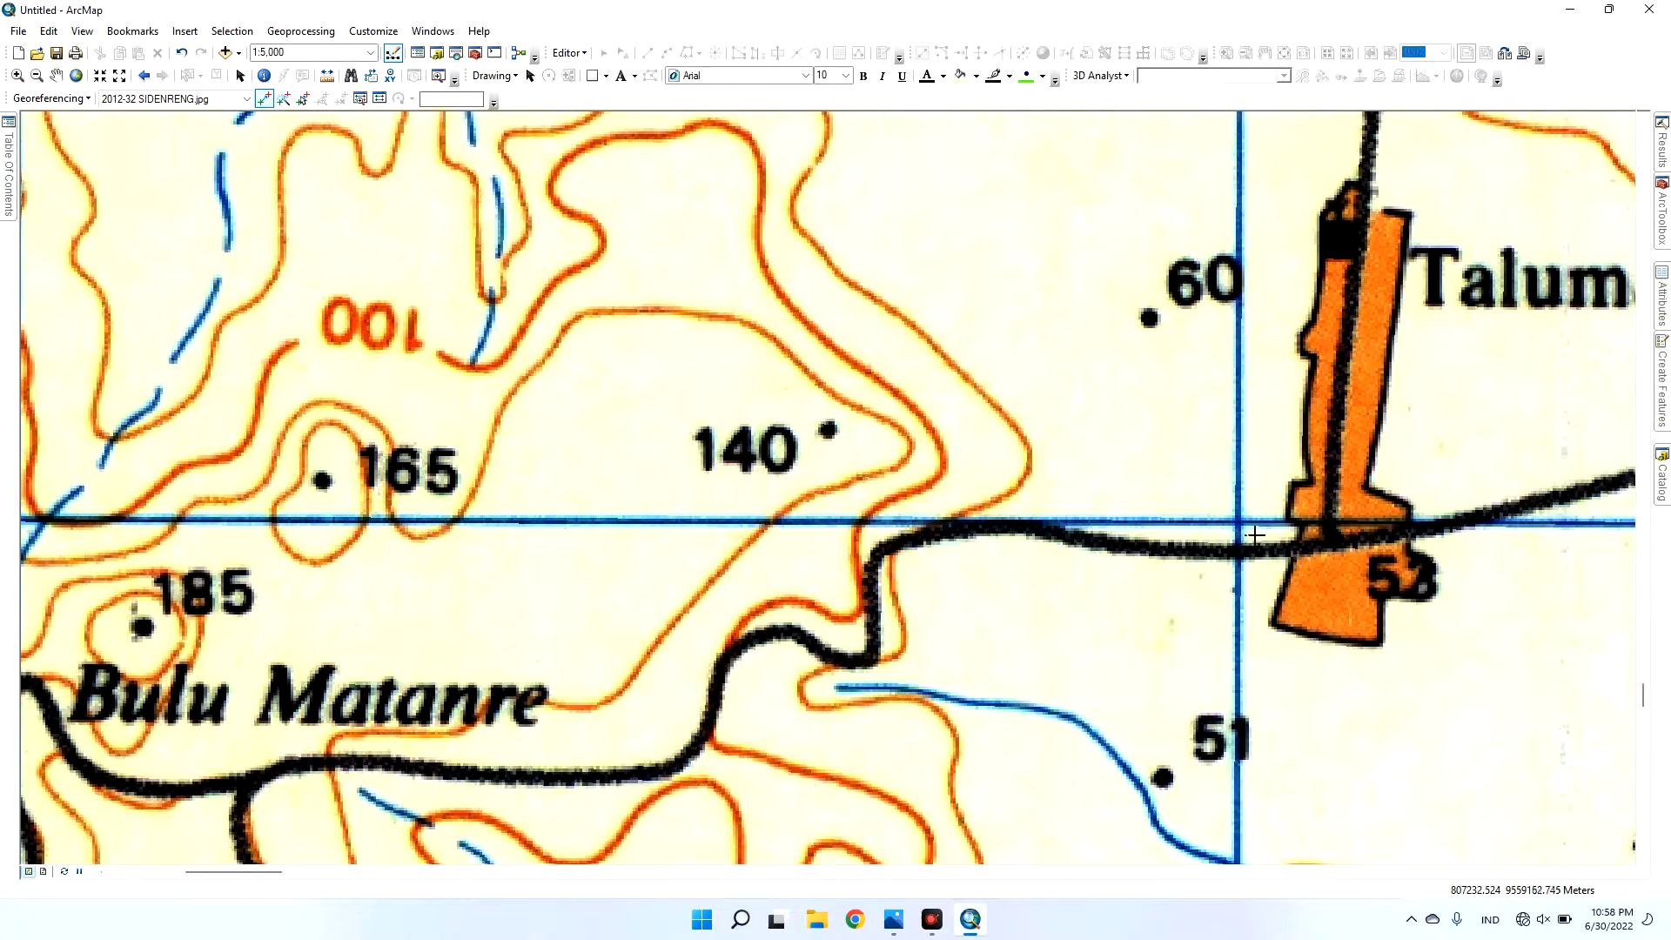
# - Assign the fourth control point DMS coordinates of longitude 119° 46' 0" E and latitude 3° 59' 0" S
pyautogui.scroll(-4, 1251, 535)
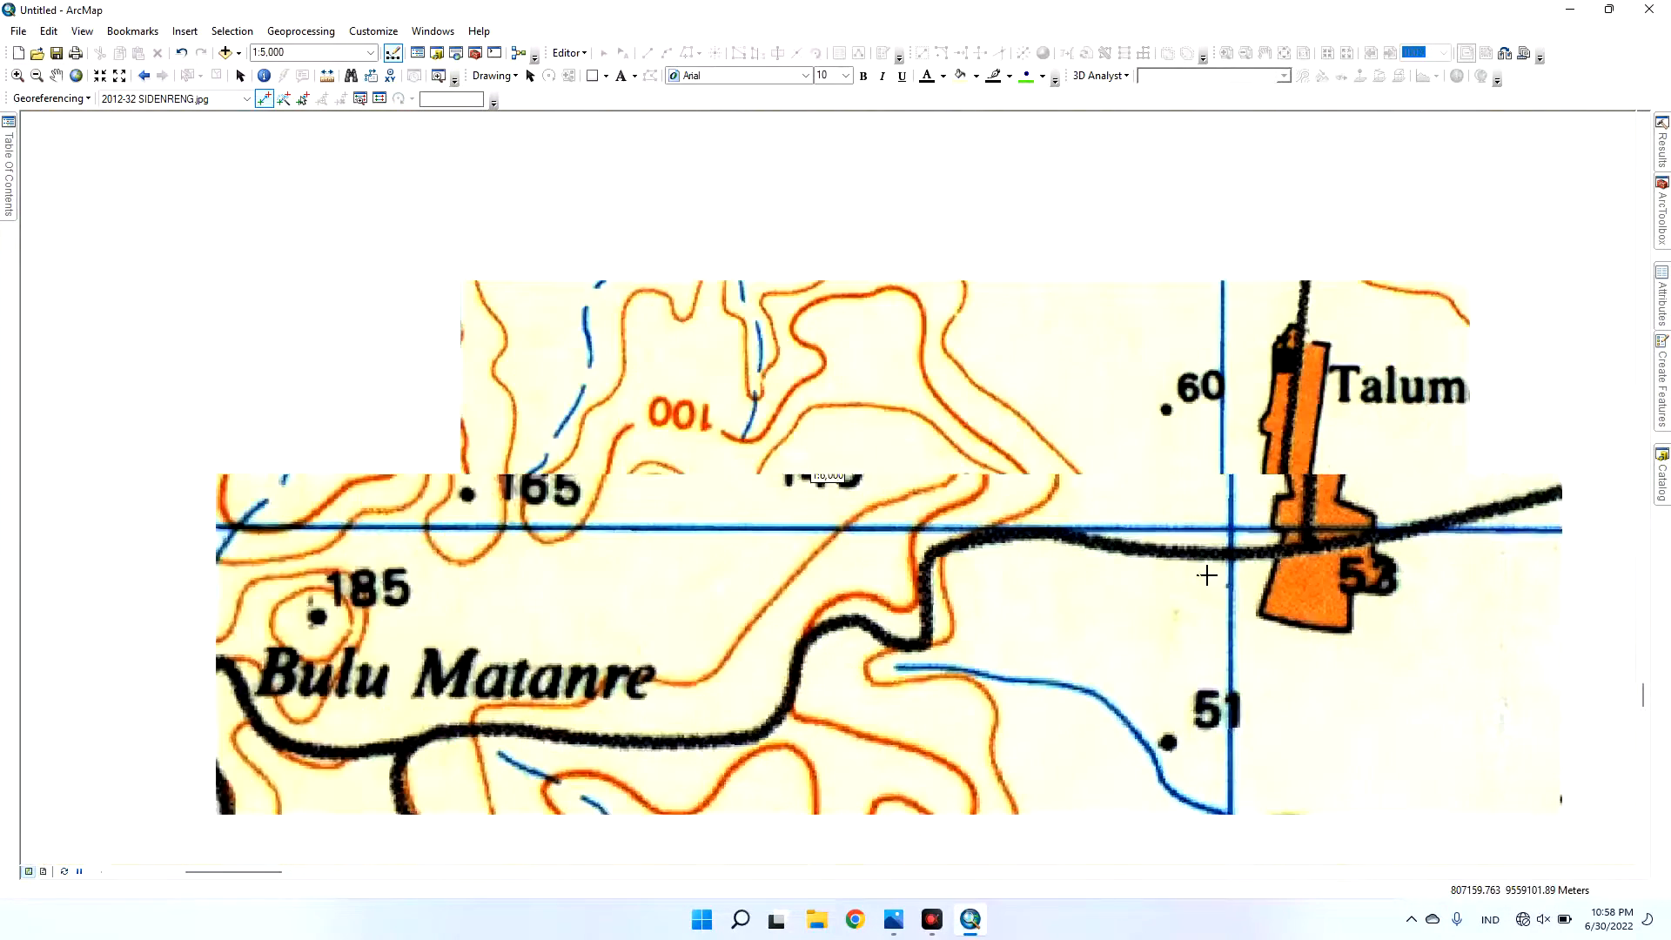
pyautogui.moveTo(1130, 638); pyautogui.dragTo(1250, 333)
pyautogui.scroll(-2, 1250, 333)
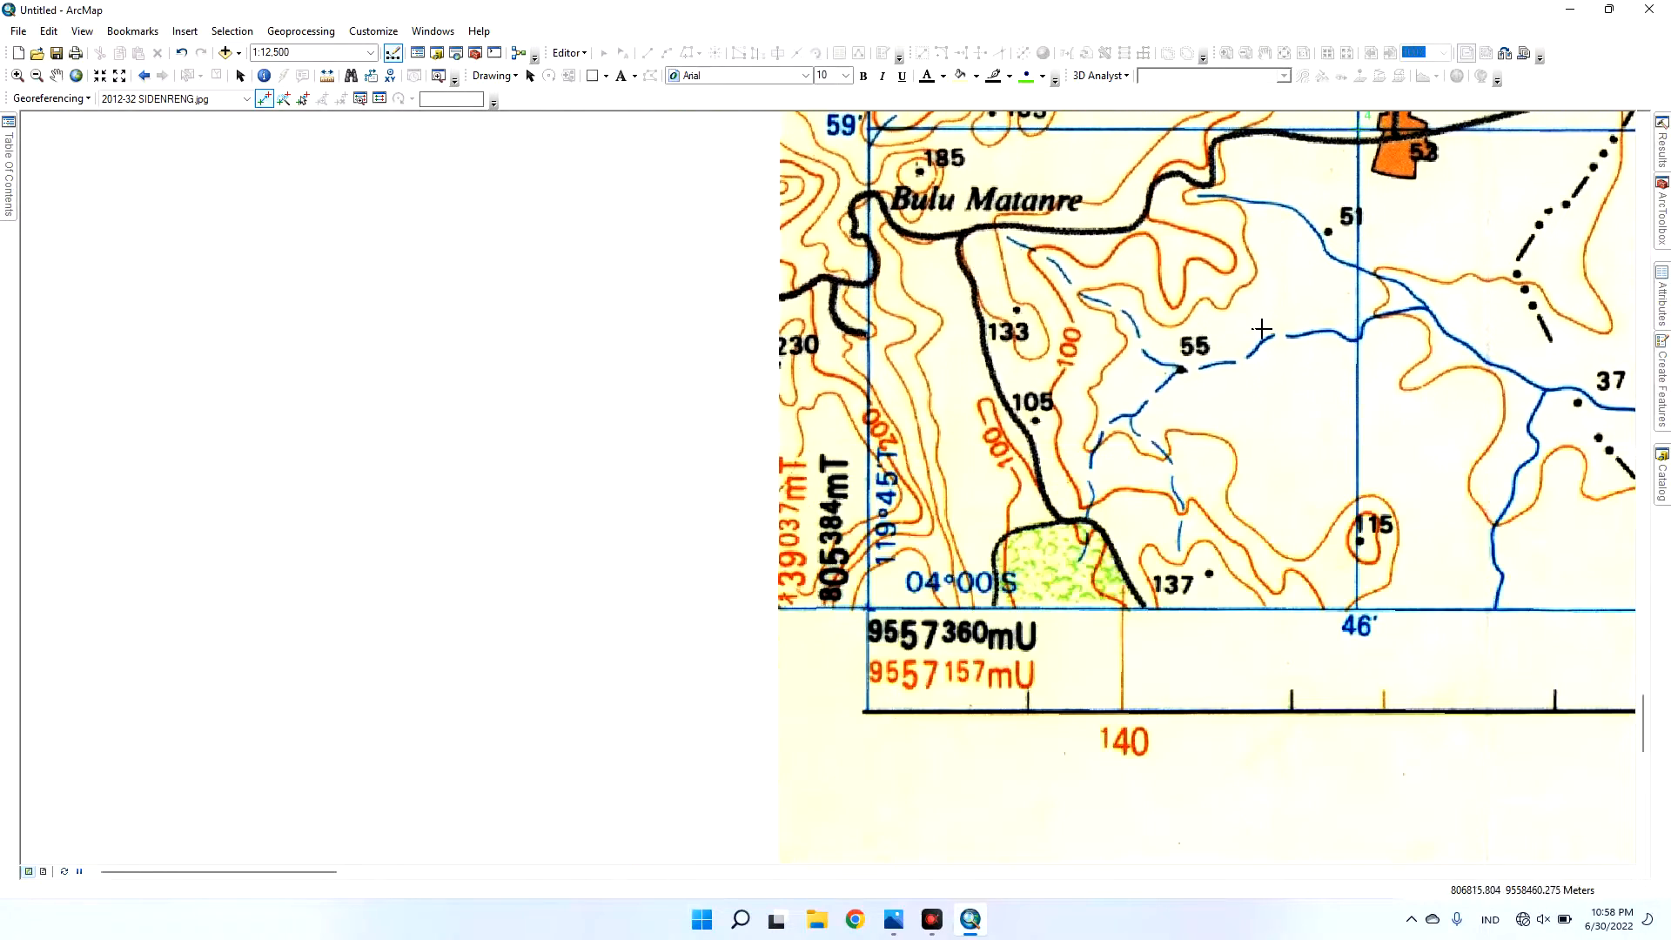
pyautogui.rightClick(1171, 326)
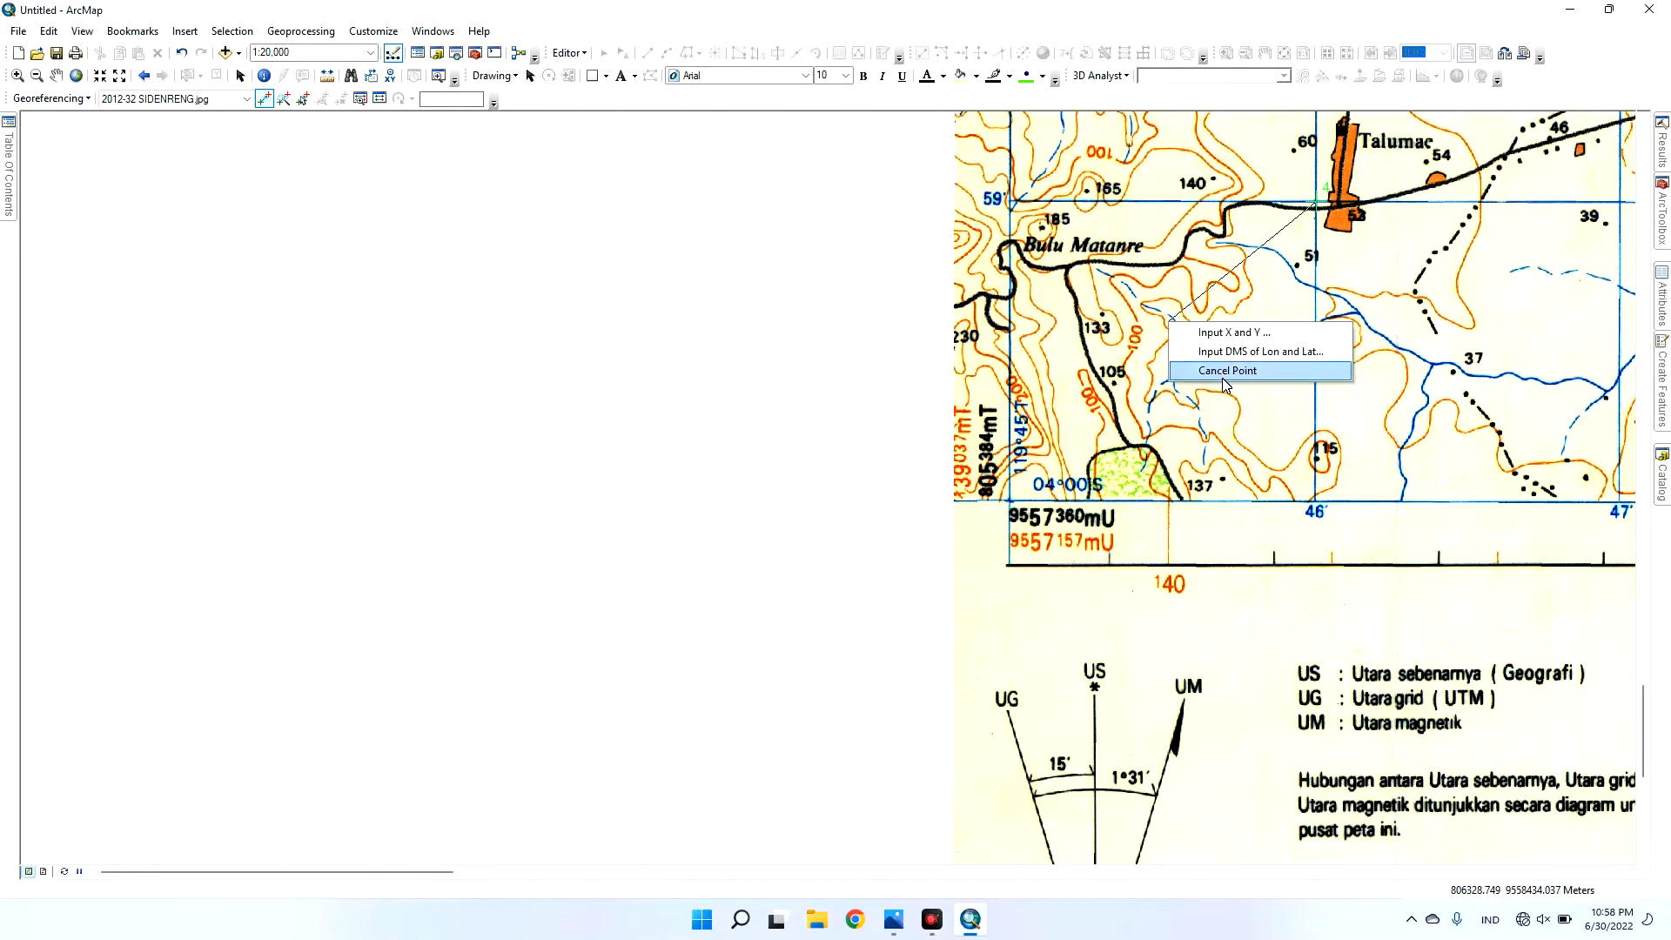
pyautogui.click(1226, 352)
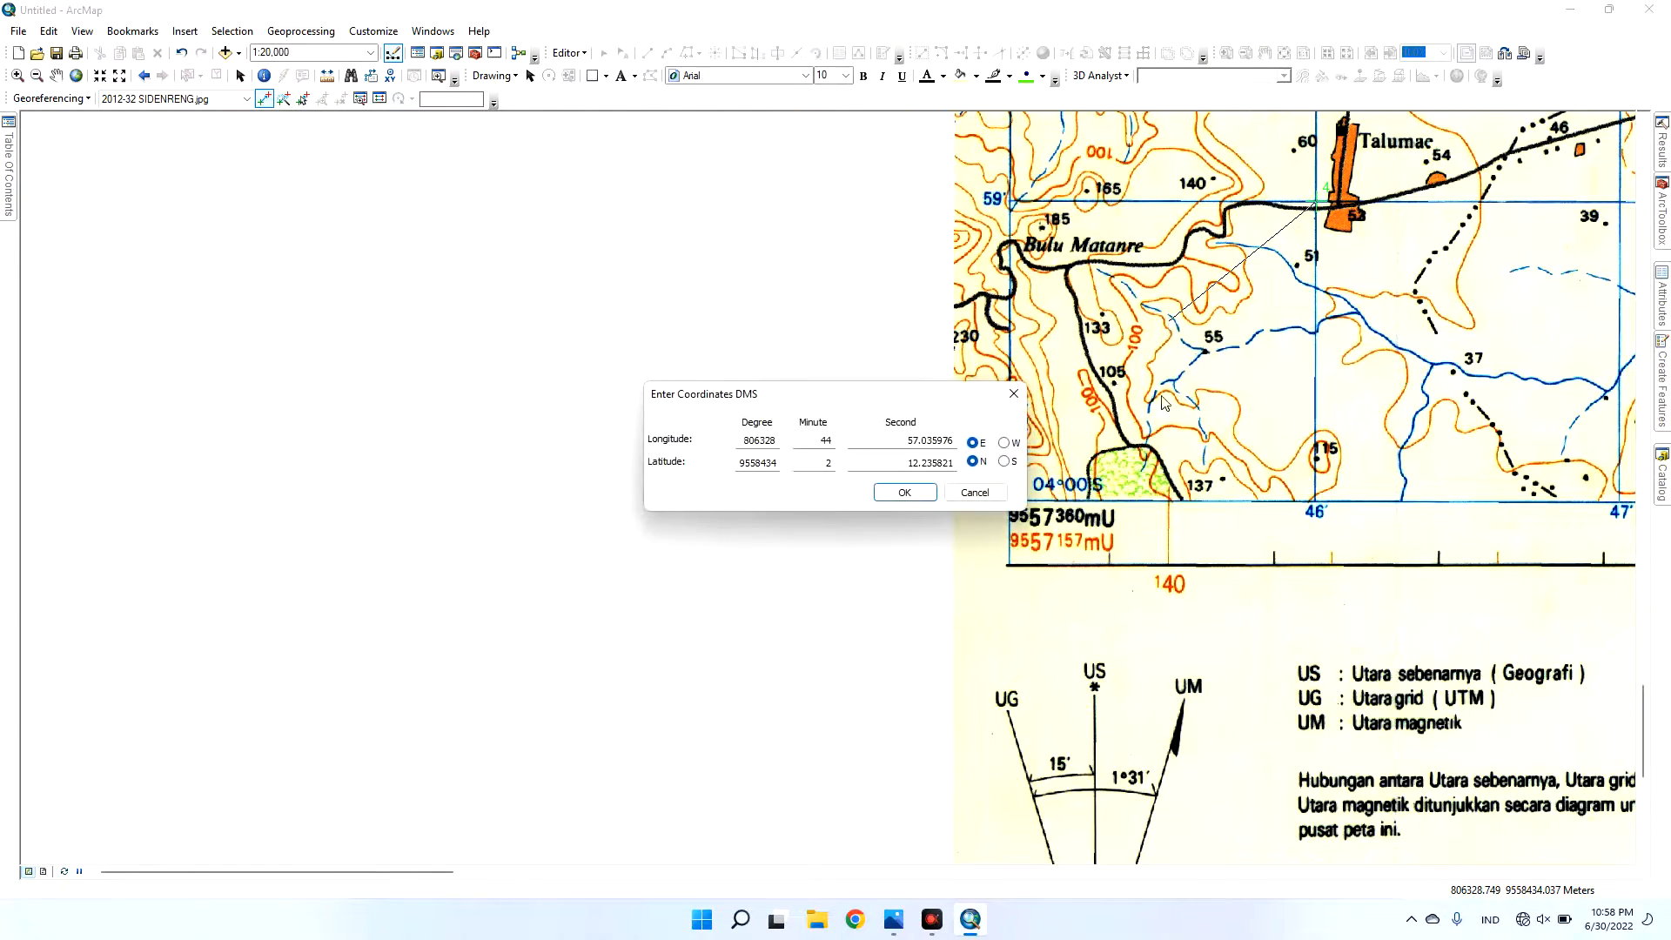
pyautogui.doubleClick(748, 445)
pyautogui.write('11')
pyautogui.moveTo(892, 407); pyautogui.dragTo(720, 290)
pyautogui.write('9')
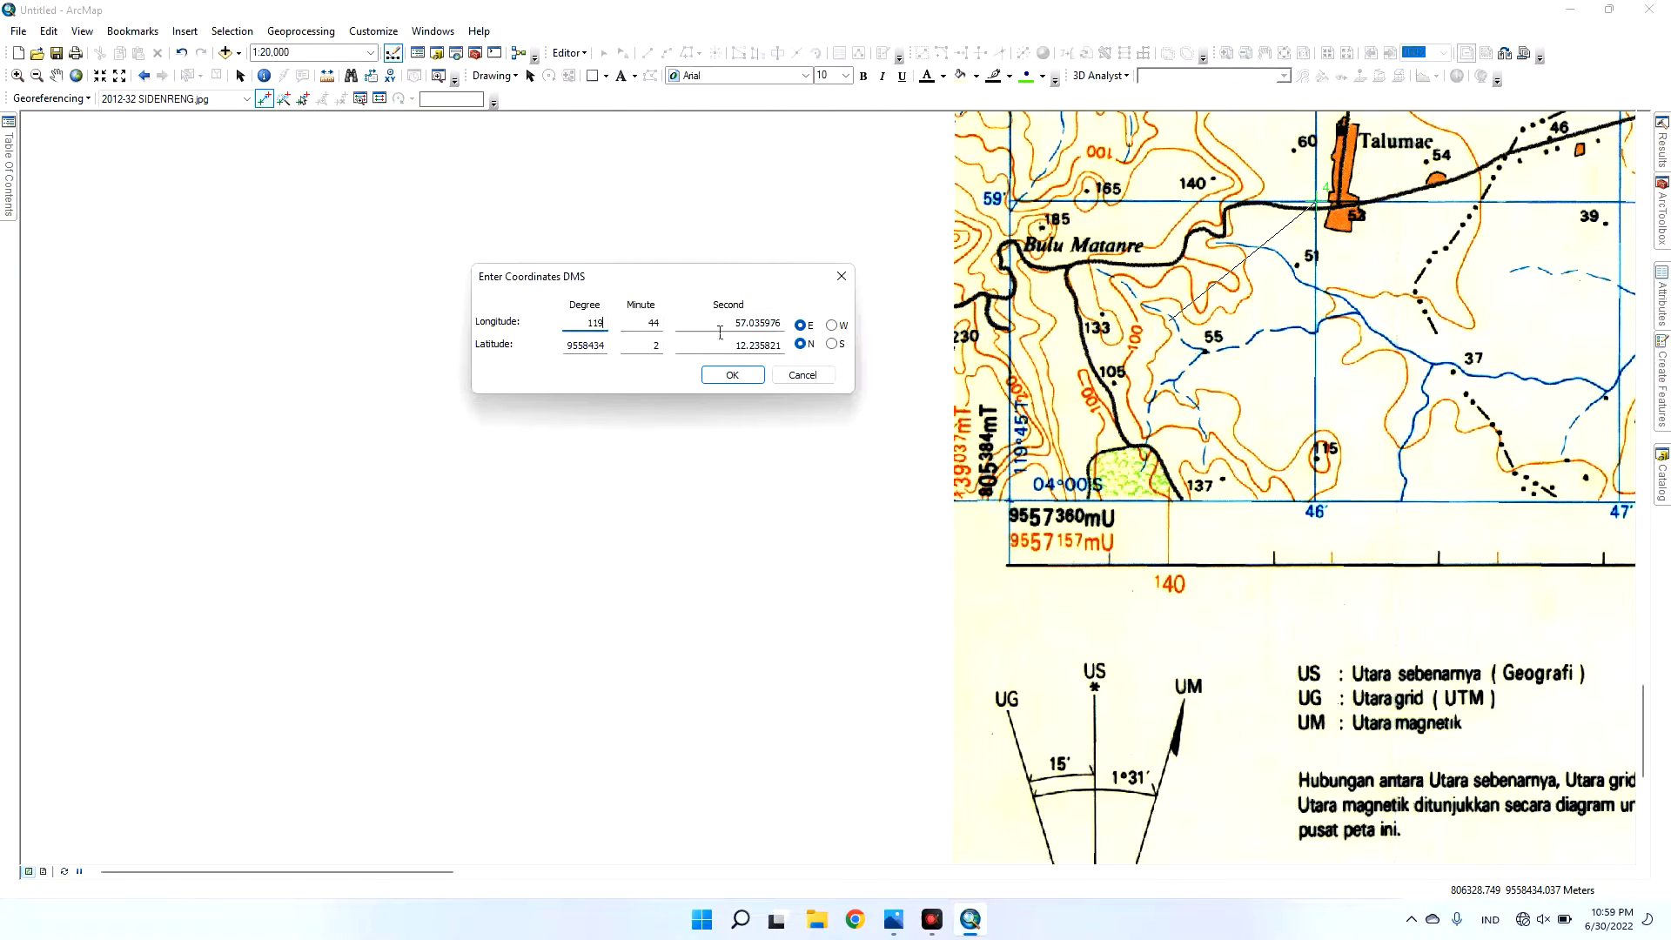
pyautogui.doubleClick(650, 325)
pyautogui.write('46')
pyautogui.doubleClick(718, 332)
pyautogui.write('0')
pyautogui.doubleClick(576, 348)
pyautogui.write('3')
pyautogui.press('Tab')
pyautogui.write('59')
pyautogui.press('Tab')
pyautogui.write('0')
pyautogui.click(832, 344)
pyautogui.click(752, 375)
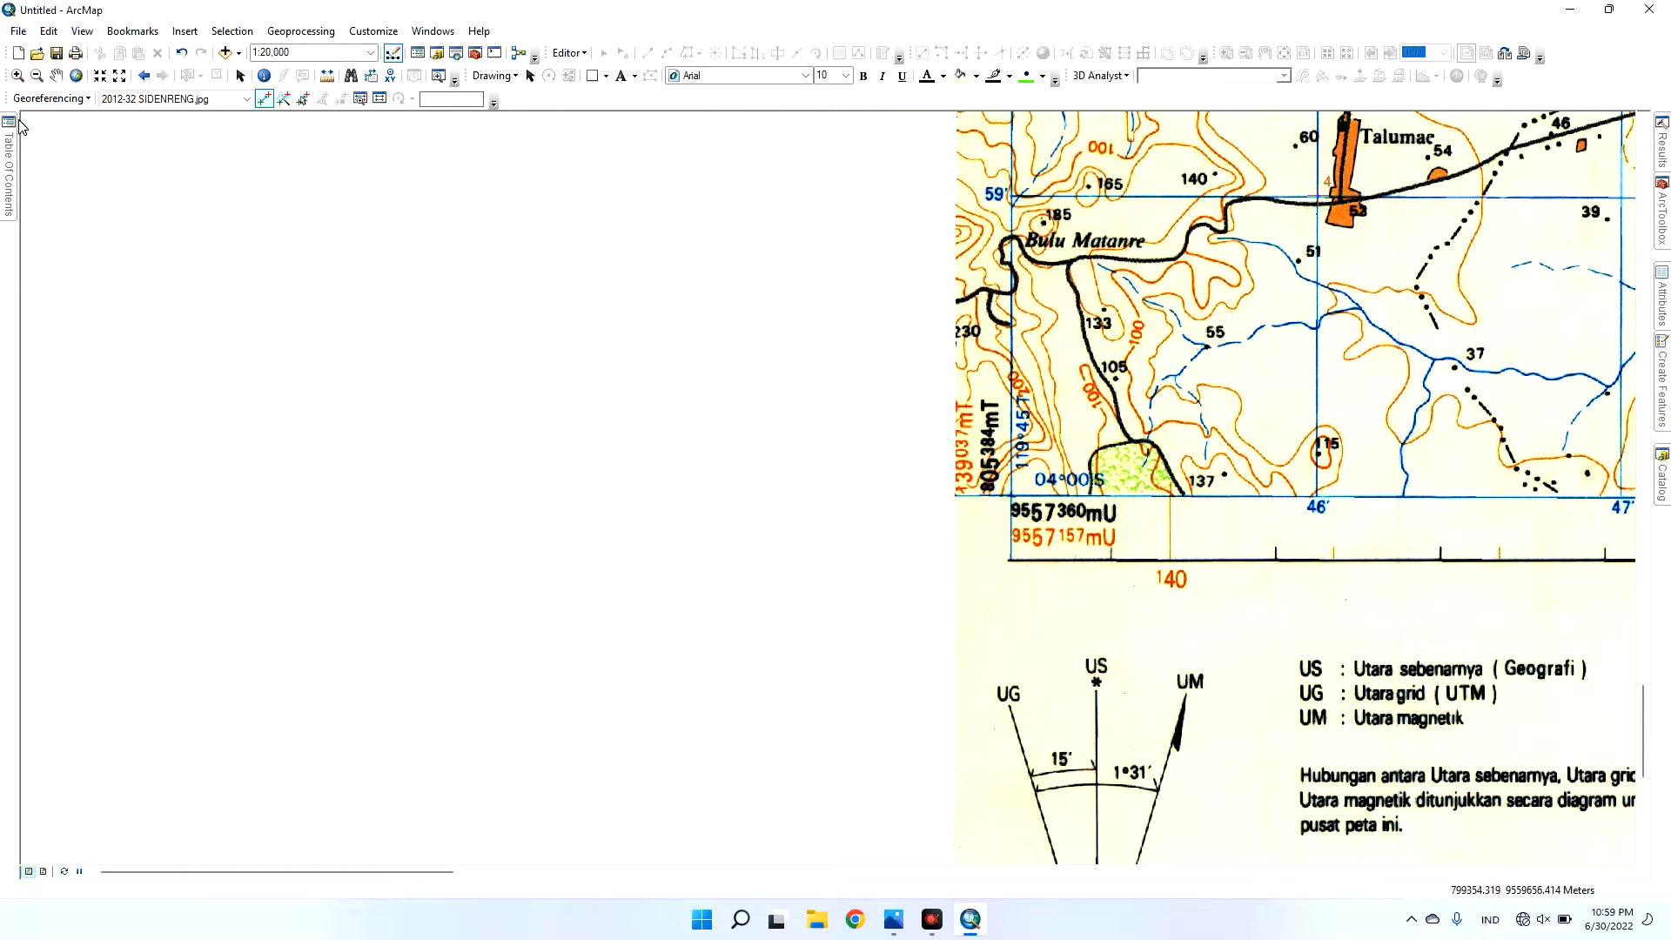
pyautogui.scroll(-2, 1501, 307)
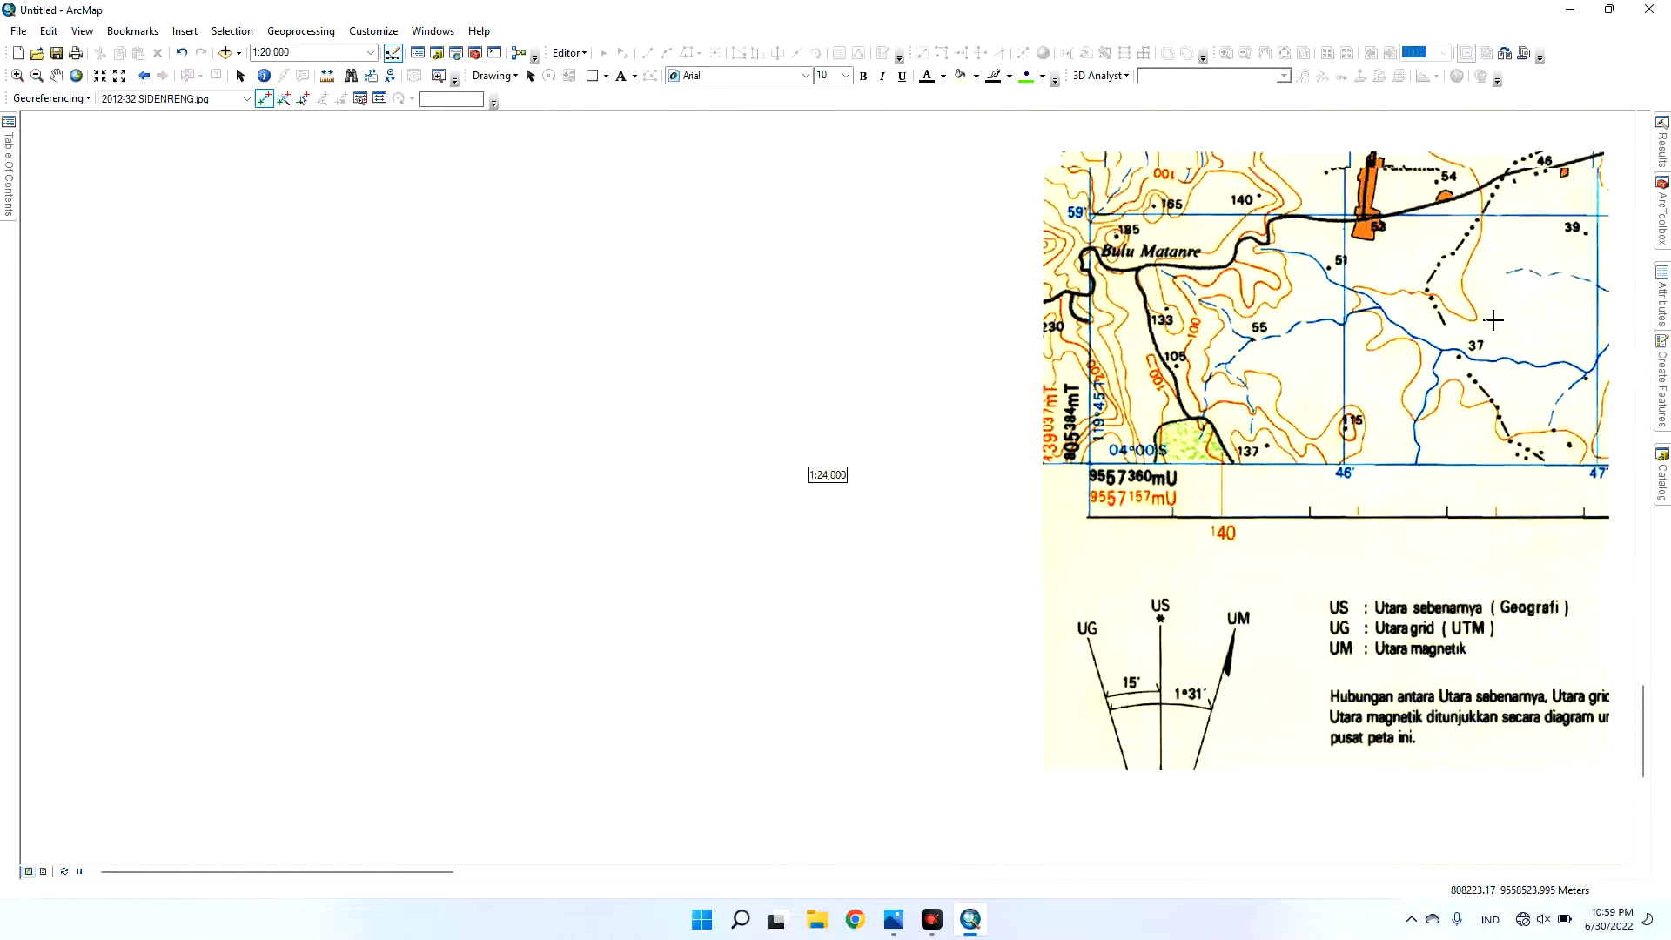
# - Examine the total RMS error of the four control points in the link table
pyautogui.moveTo(1438, 285); pyautogui.dragTo(682, 870)
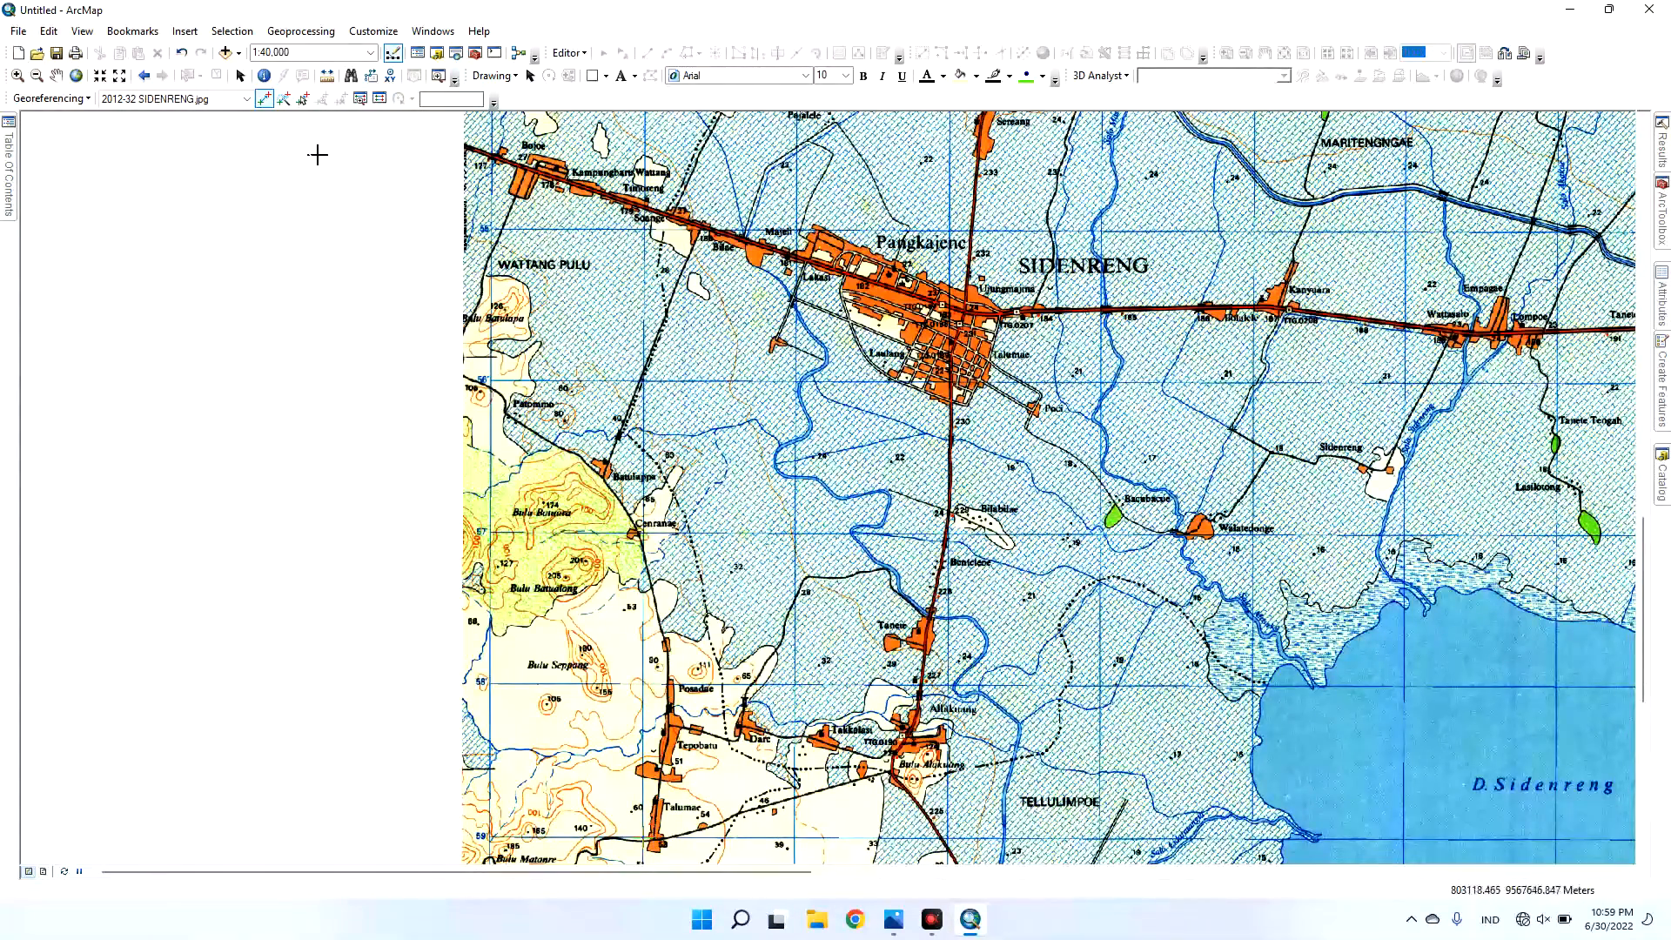
pyautogui.click(379, 99)
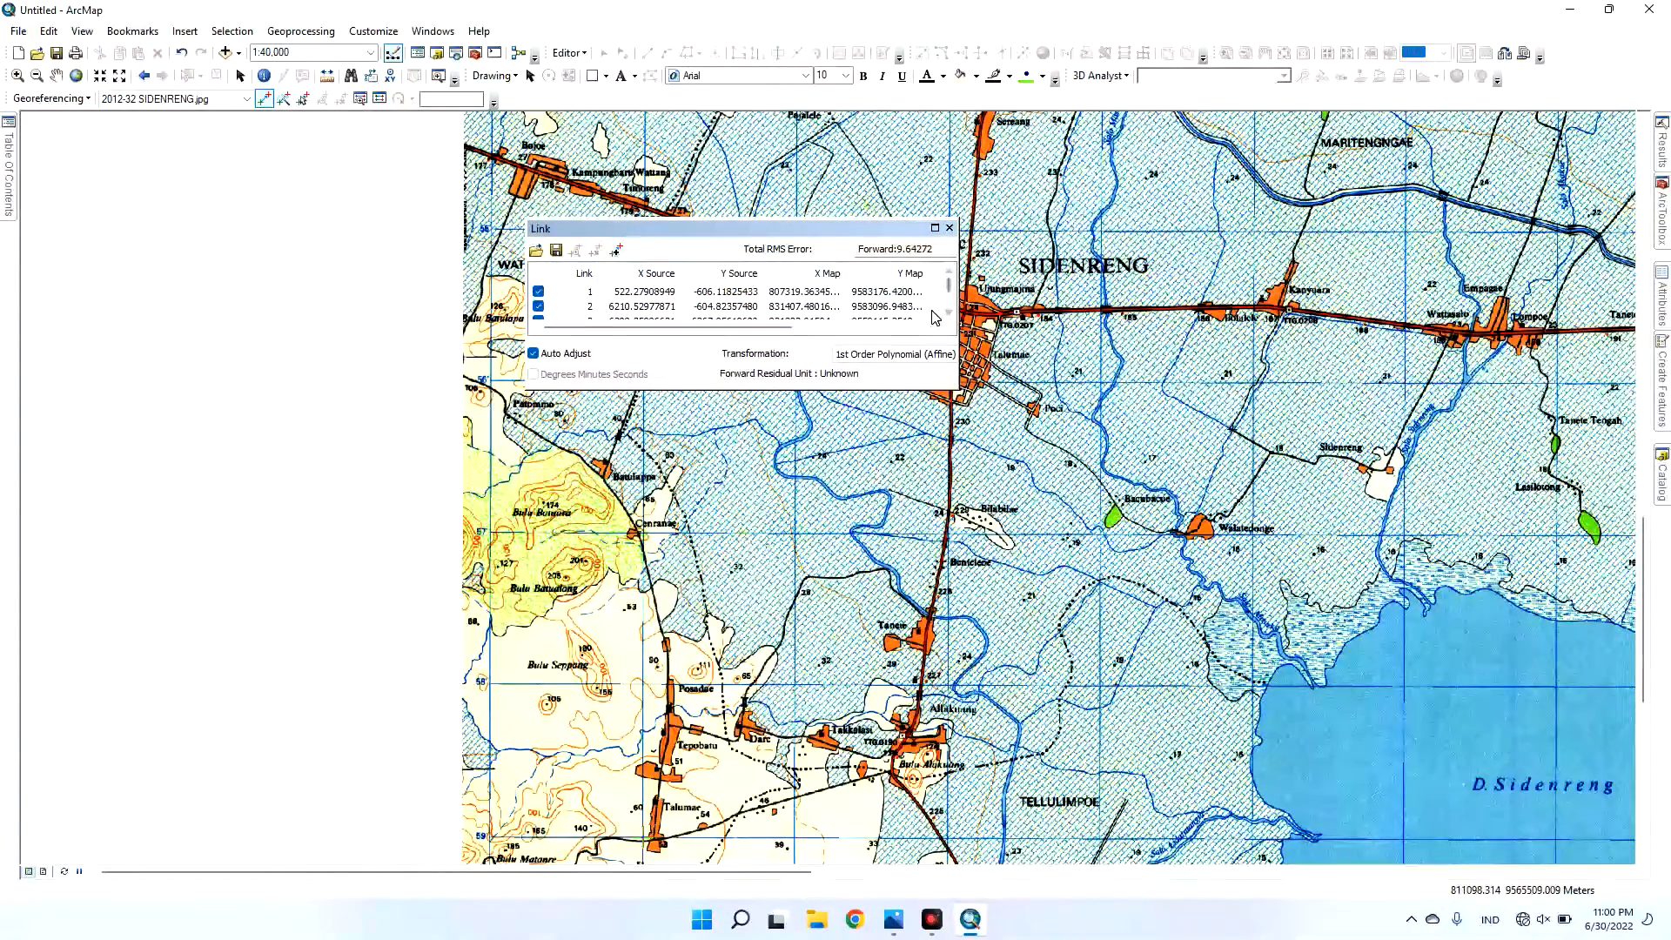
pyautogui.click(949, 228)
# - Select the fourth control point's link near Talumae and shift its source point toward the centre of the graticule intersection
pyautogui.moveTo(549, 703); pyautogui.dragTo(627, 255)
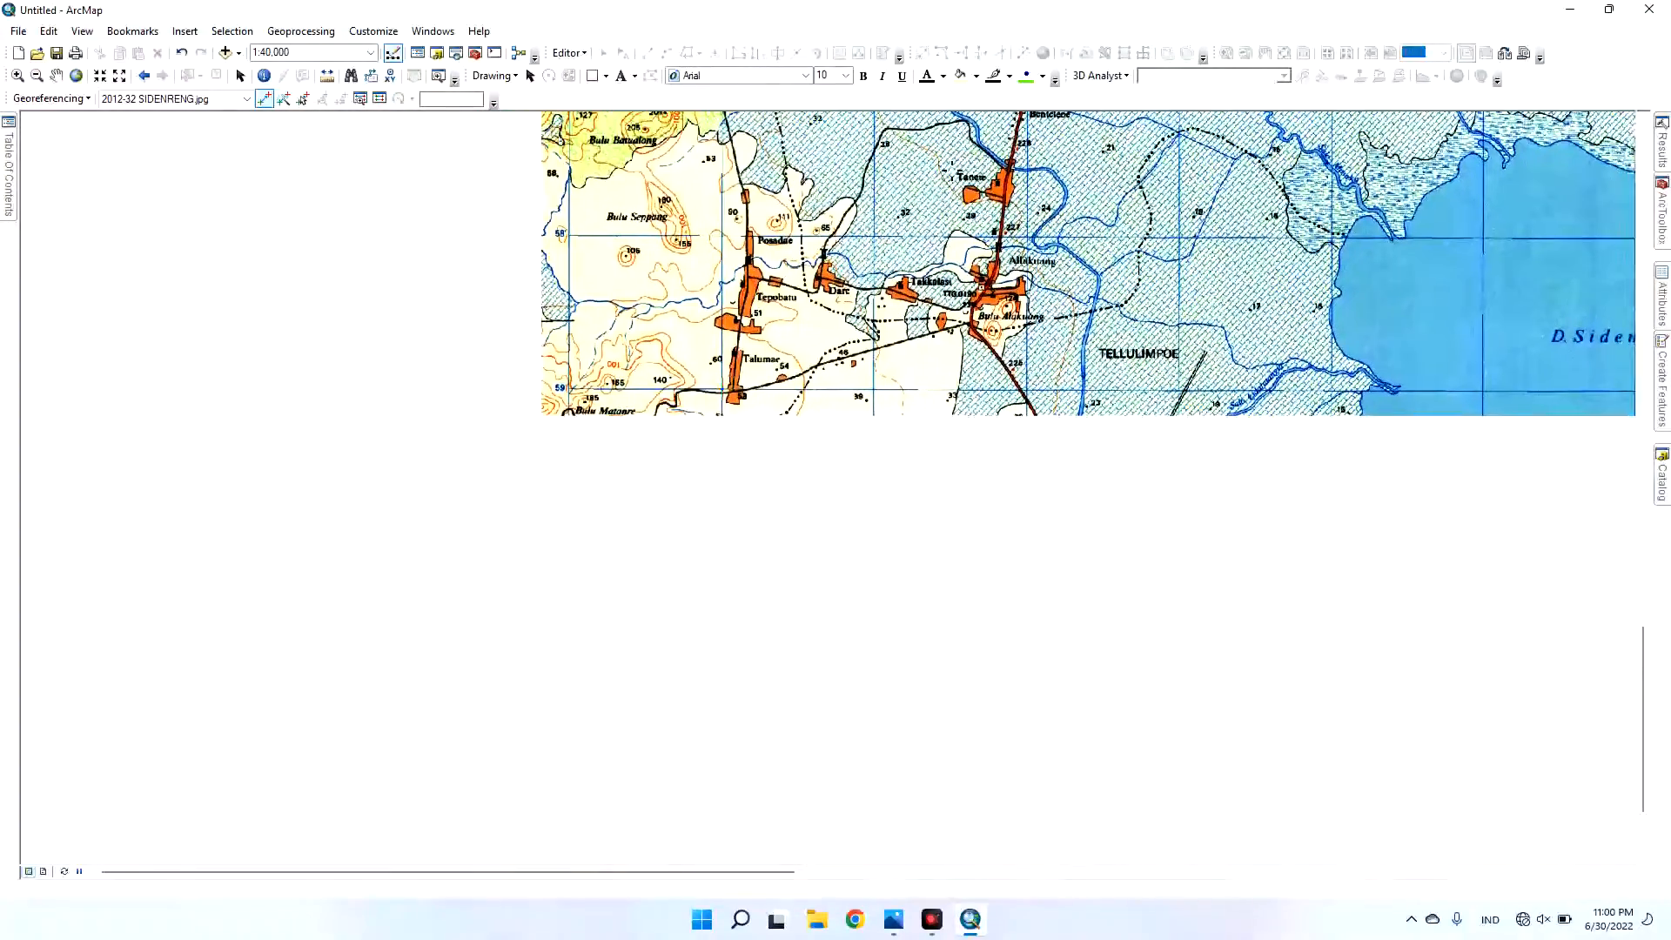
pyautogui.scroll(6, 727, 410)
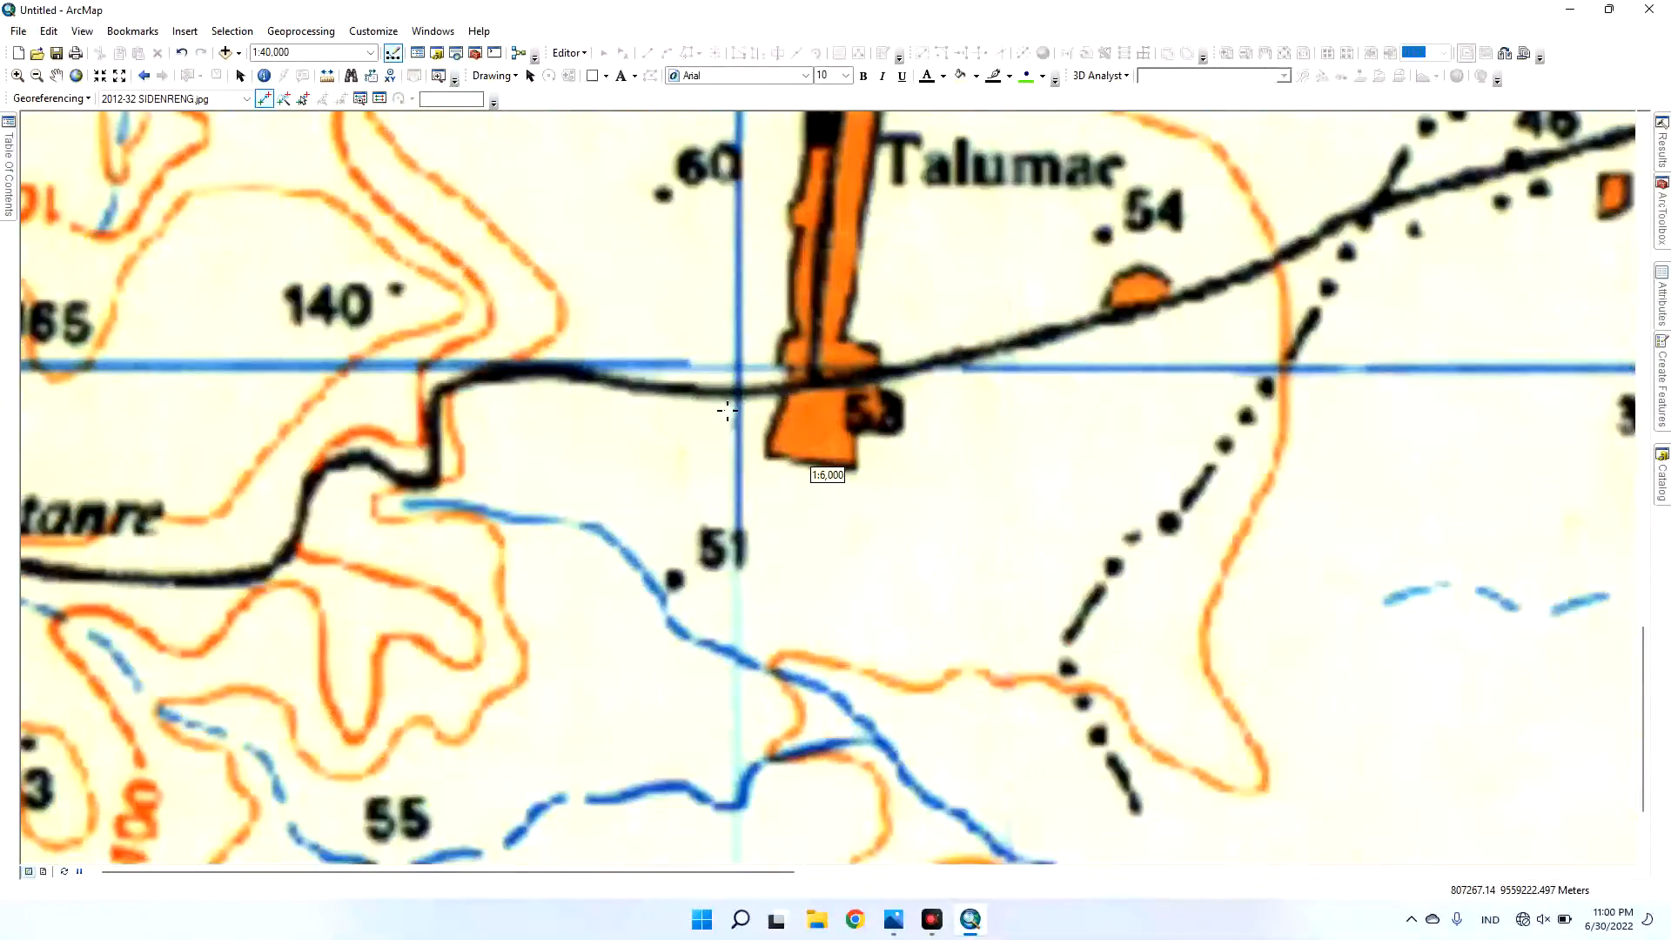
pyautogui.scroll(4, 727, 411)
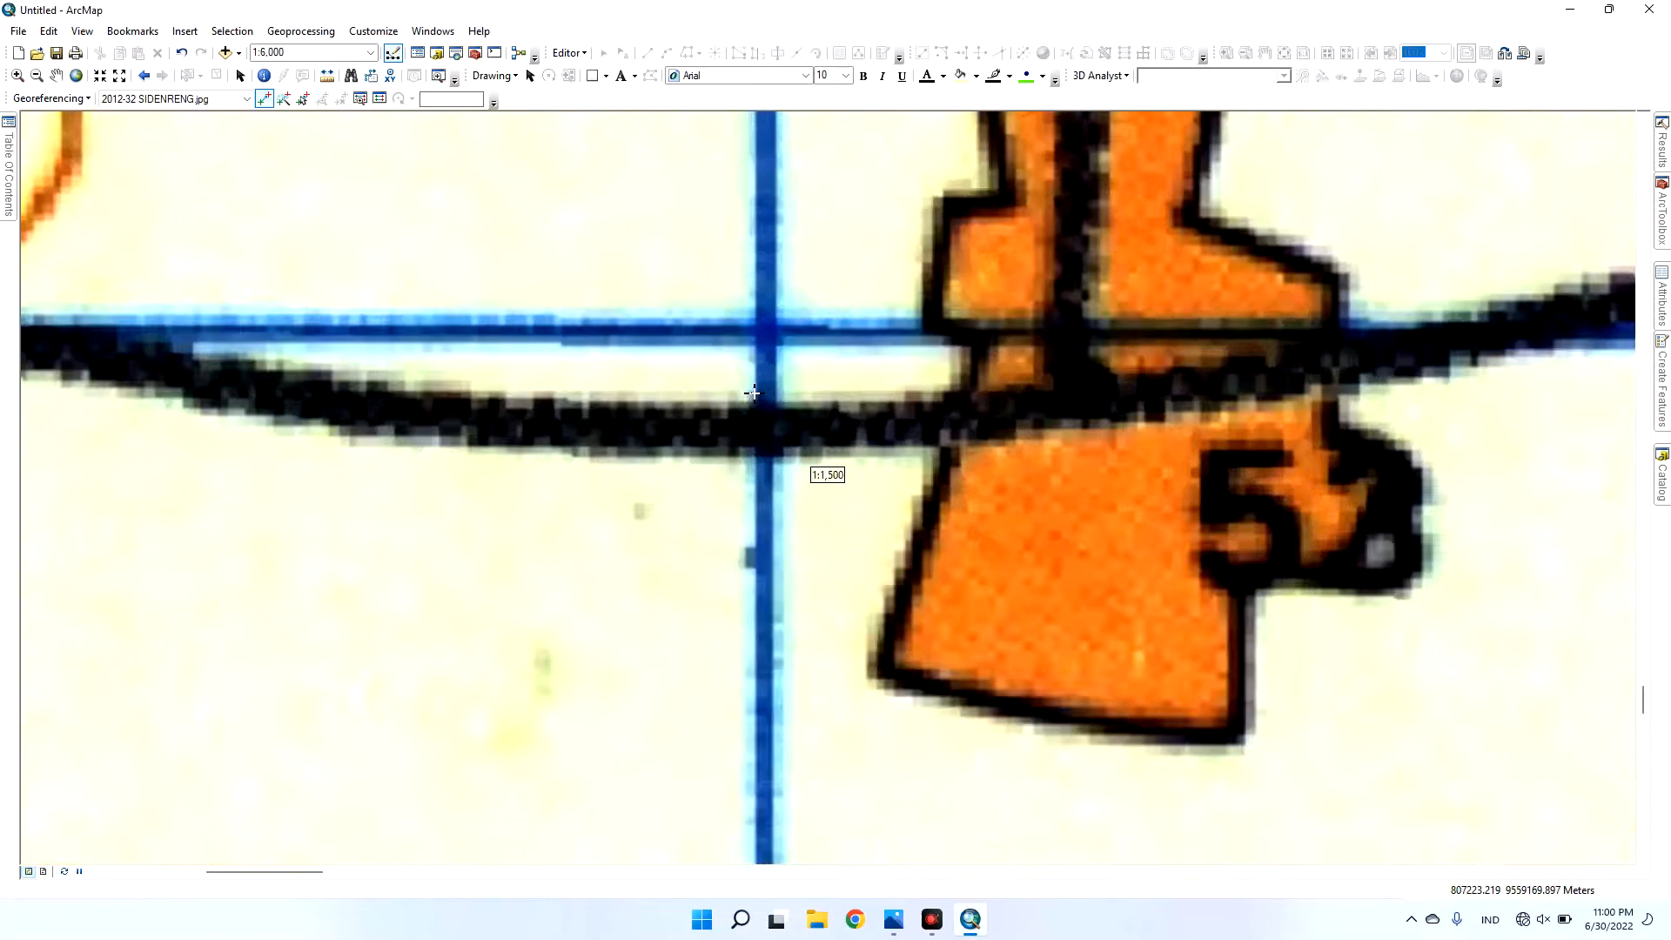
pyautogui.click(774, 329)
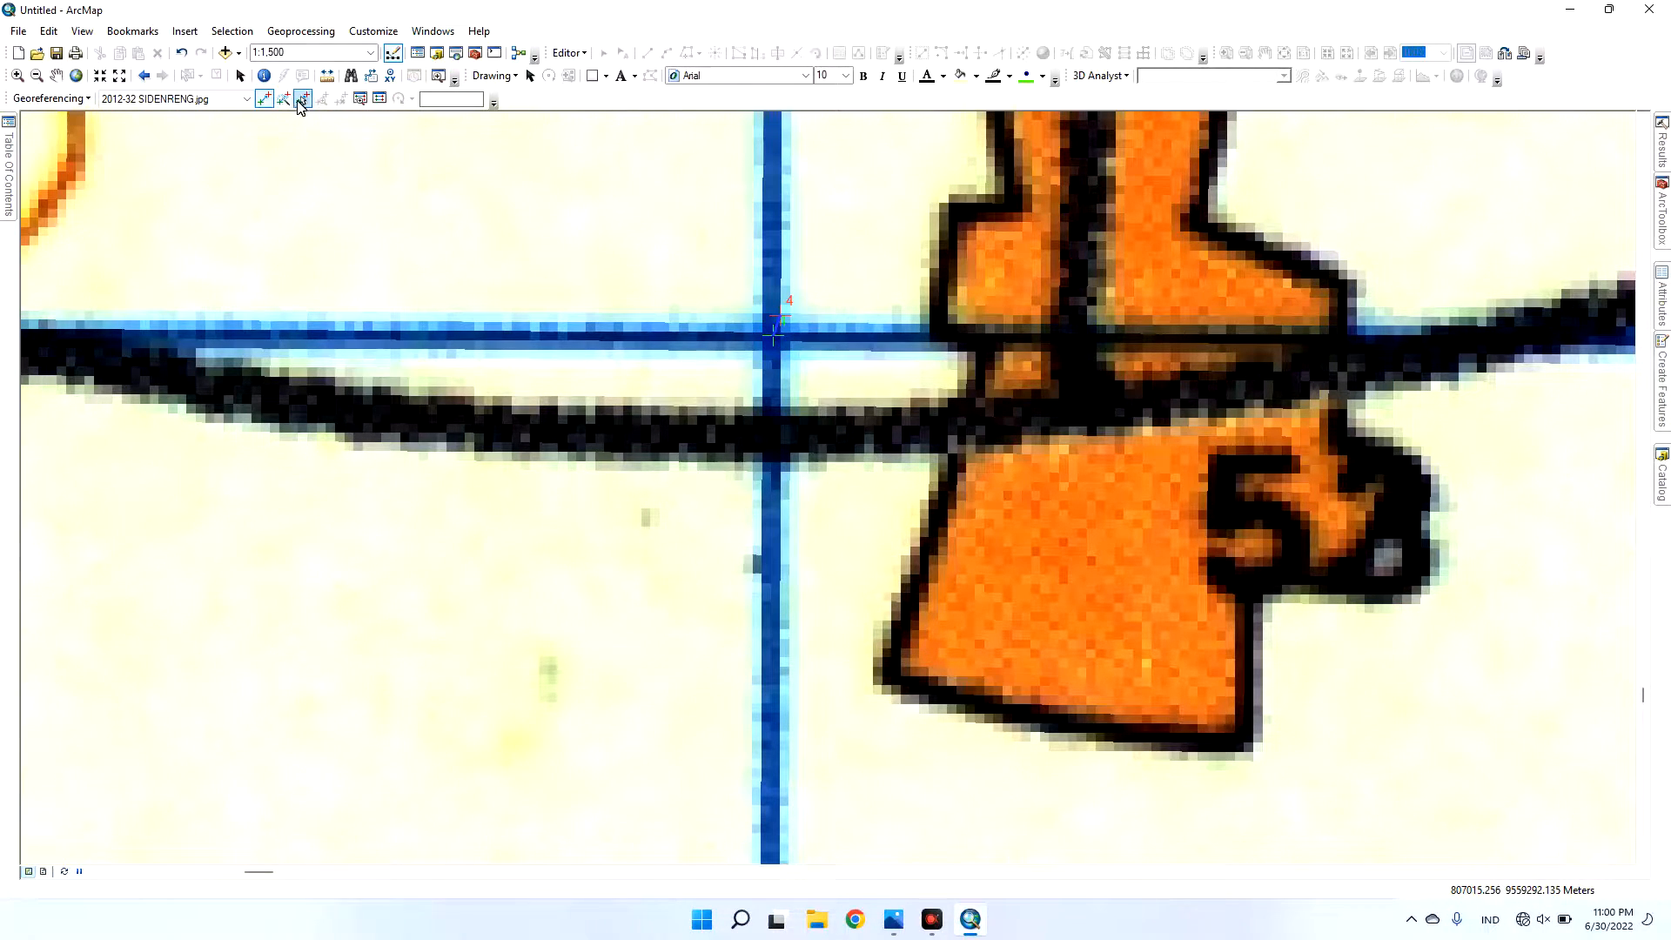
pyautogui.click(298, 101)
pyautogui.scroll(3, 778, 311)
pyautogui.moveTo(698, 275); pyautogui.dragTo(860, 367)
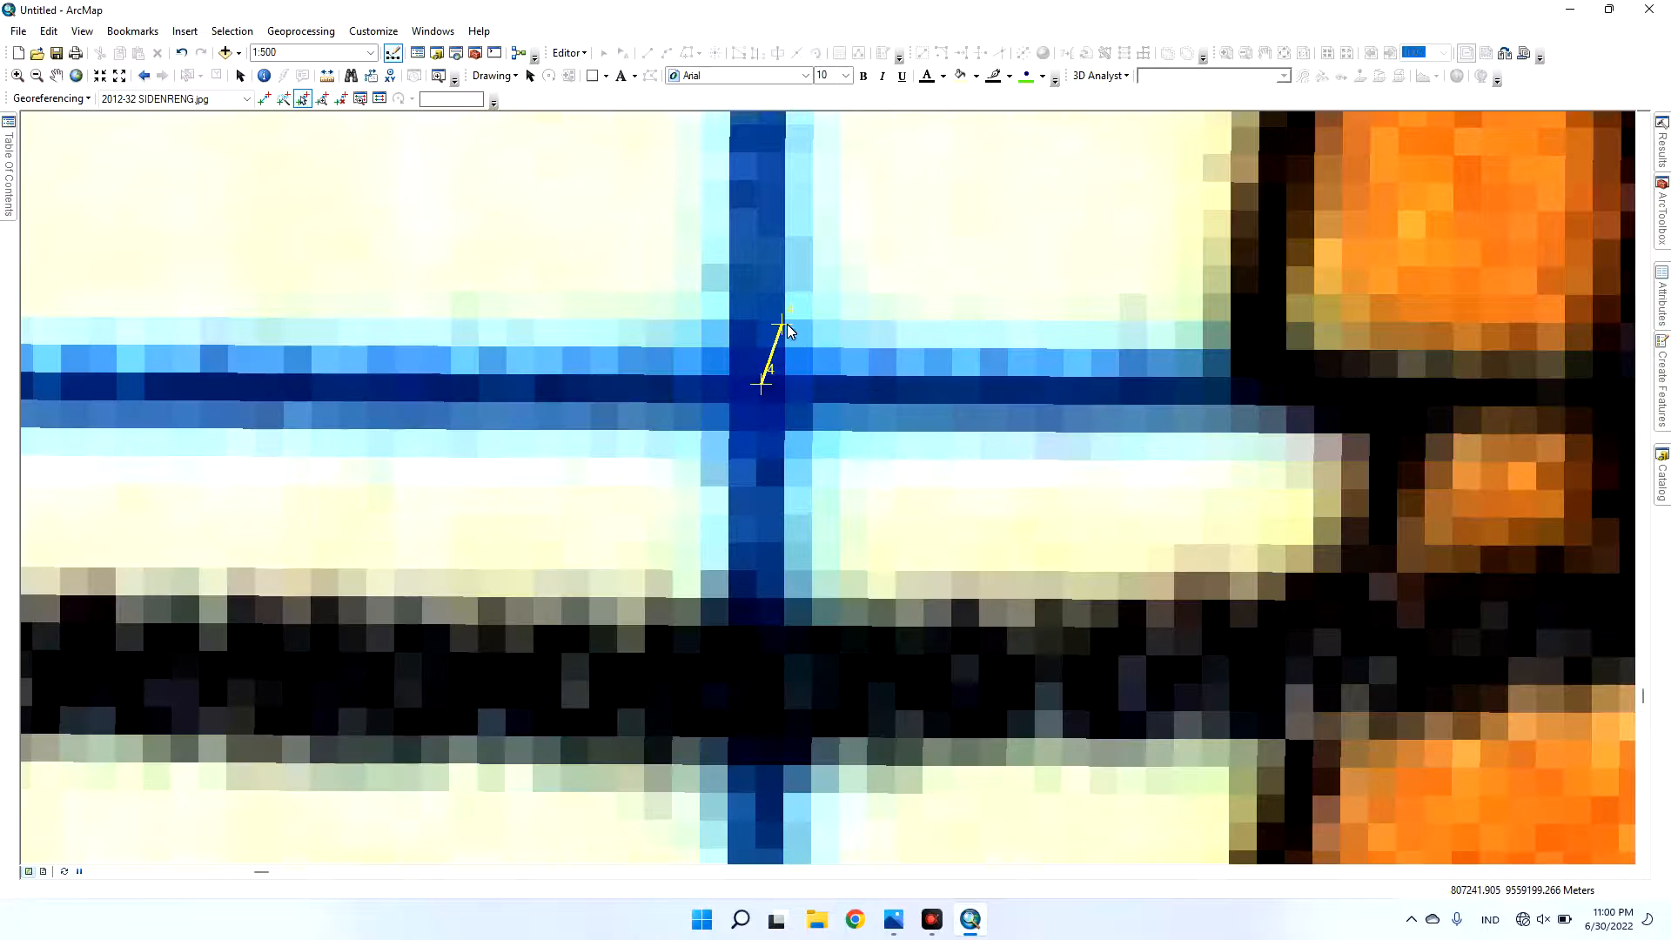
pyautogui.moveTo(762, 385); pyautogui.dragTo(731, 464)
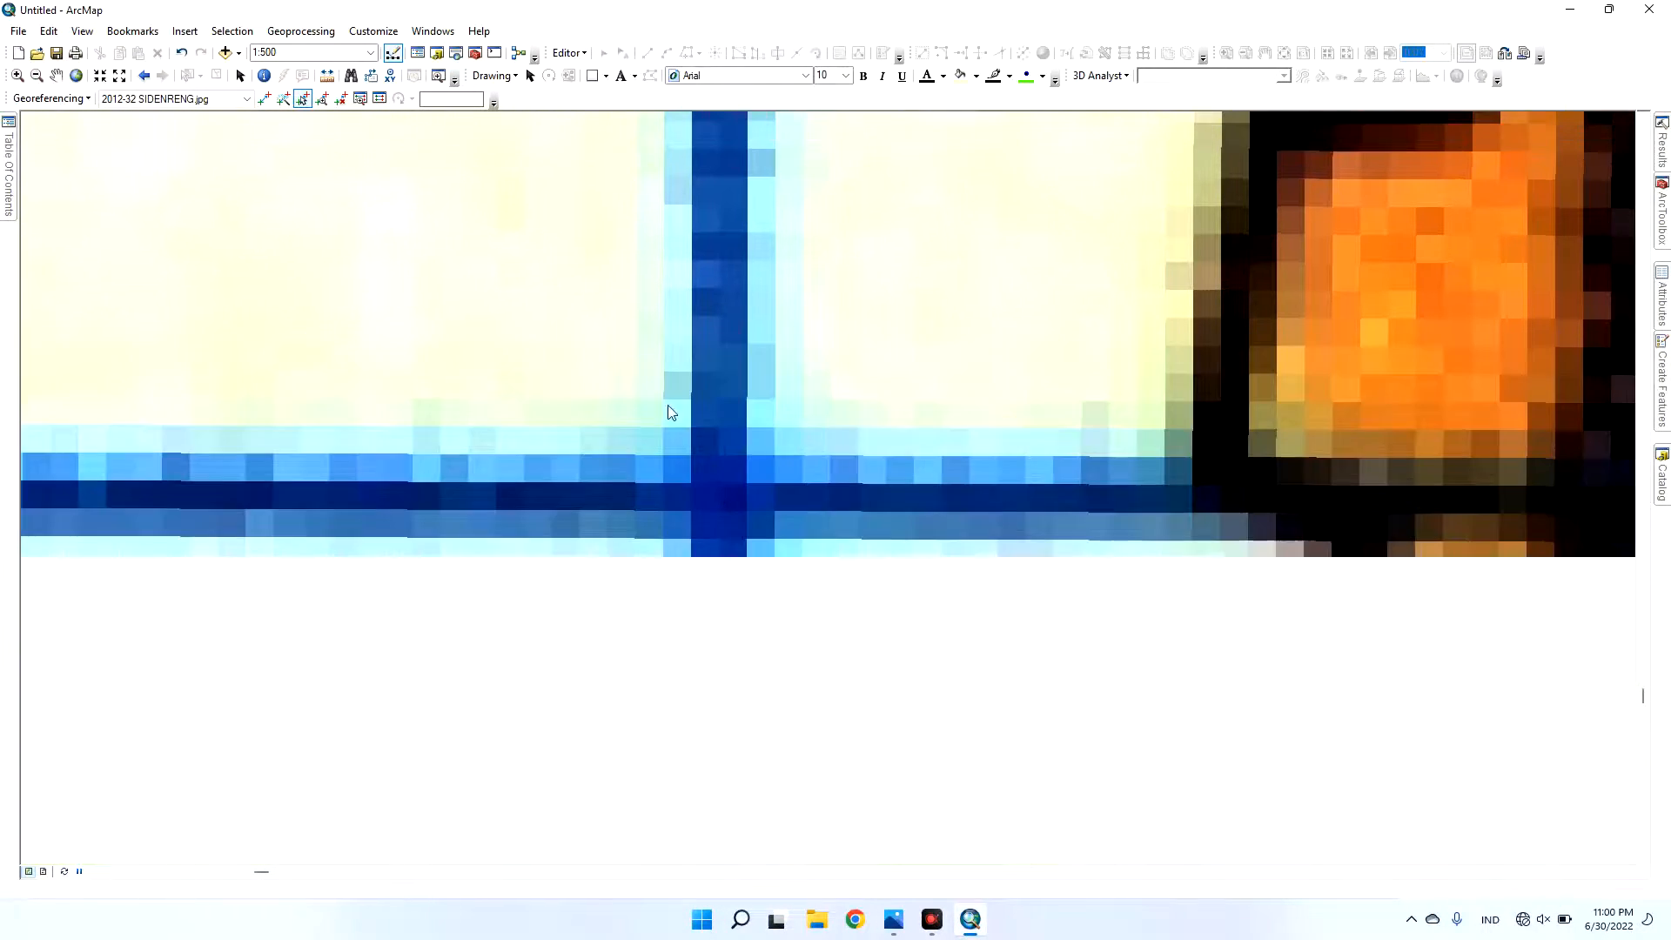
# - Refine the fourth control point on the graticule intersection repeatedly, using the link table's total RMS error as a guide
pyautogui.click(379, 99)
pyautogui.moveTo(638, 235); pyautogui.dragTo(288, 204)
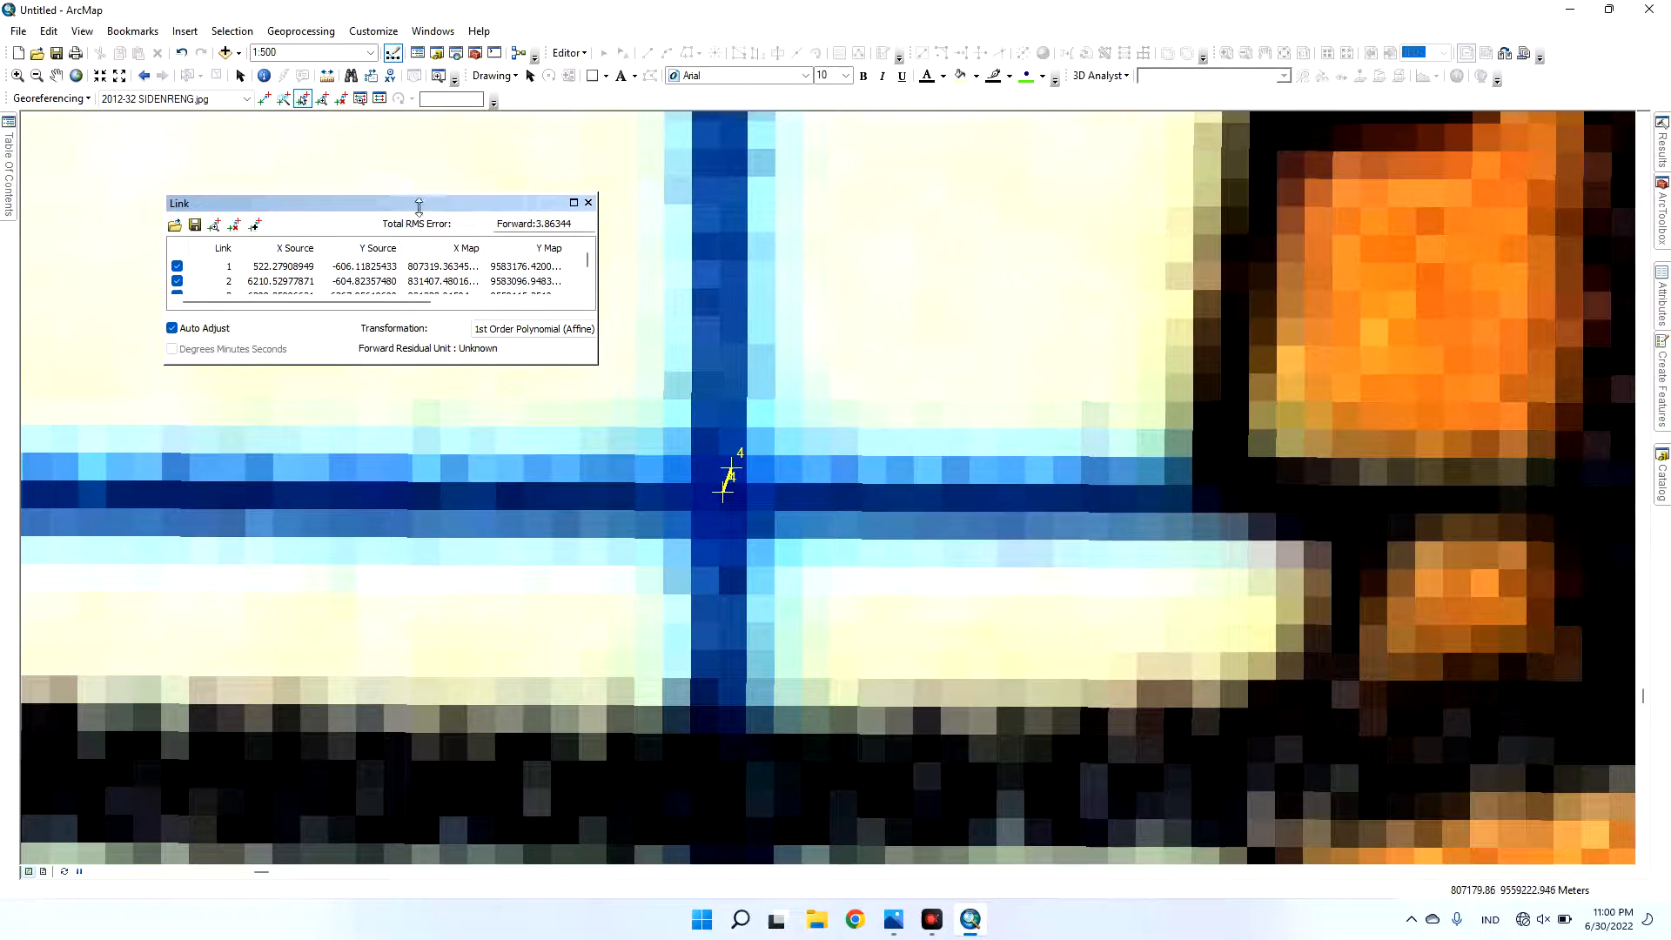
pyautogui.click(723, 494)
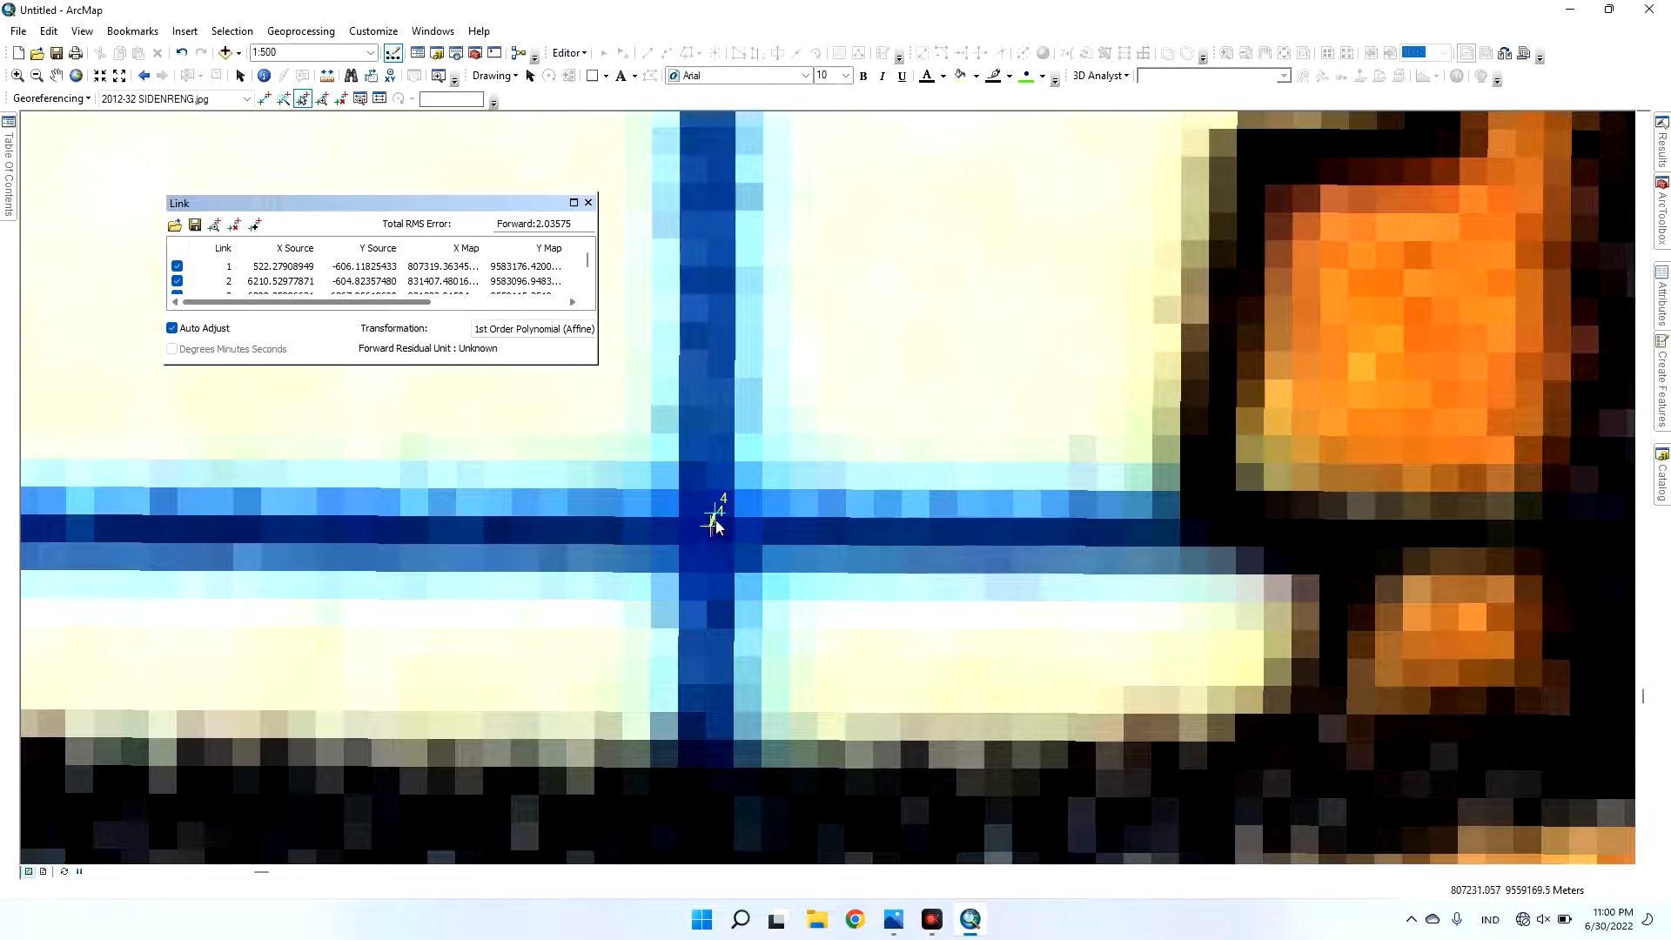
pyautogui.click(712, 526)
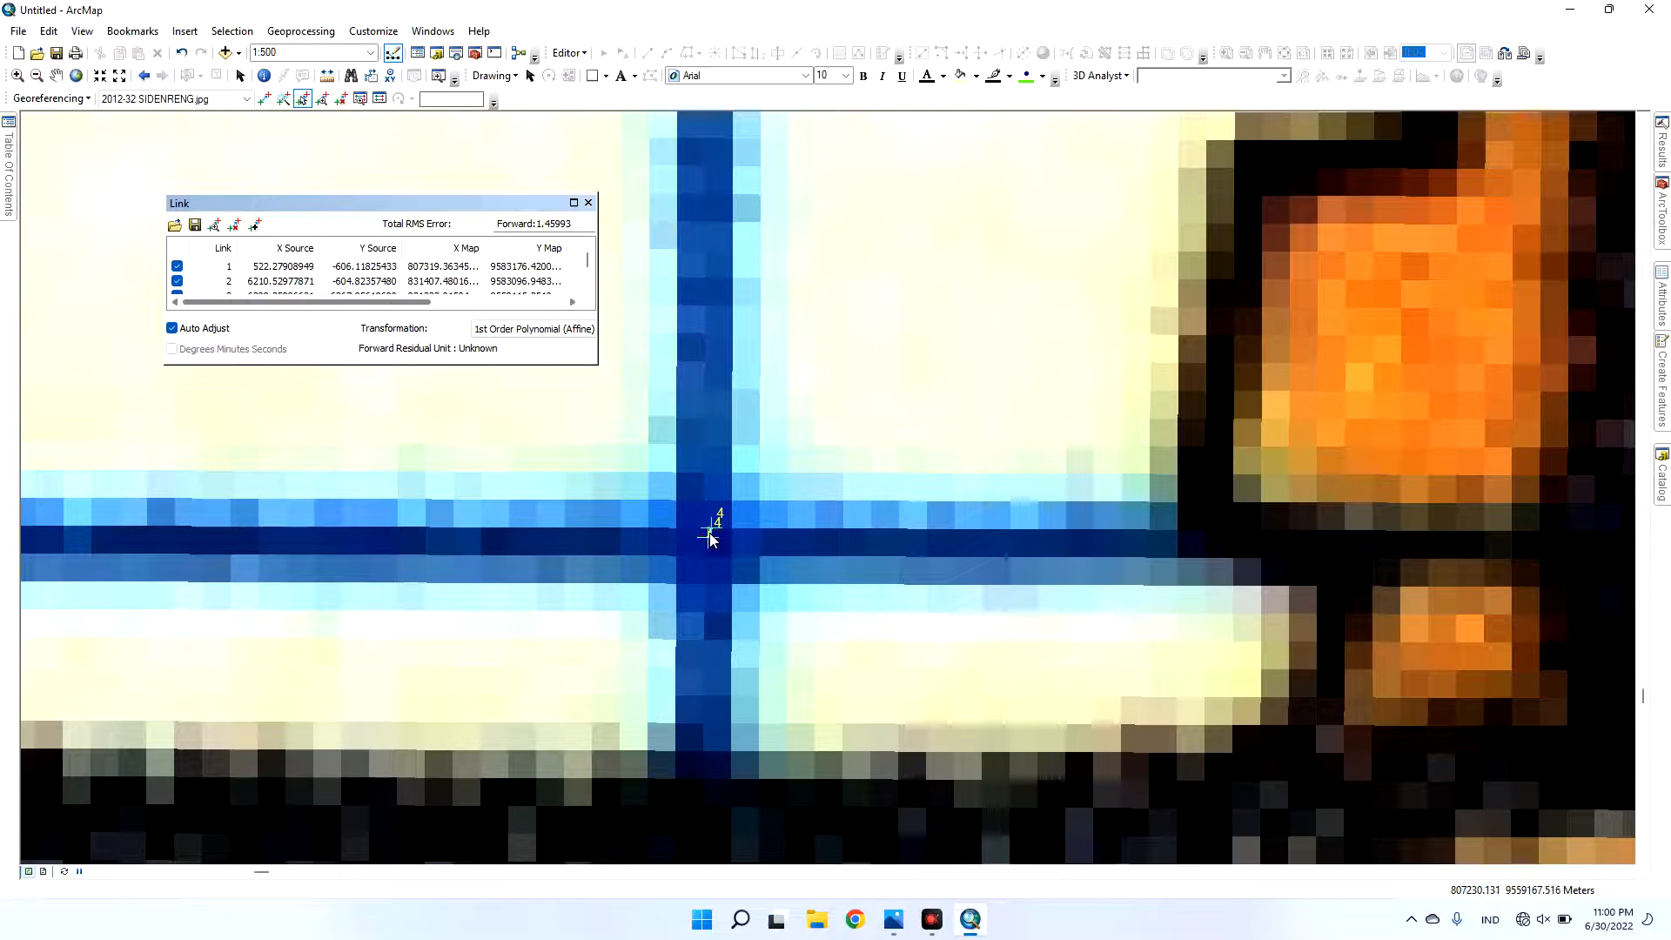
pyautogui.click(708, 536)
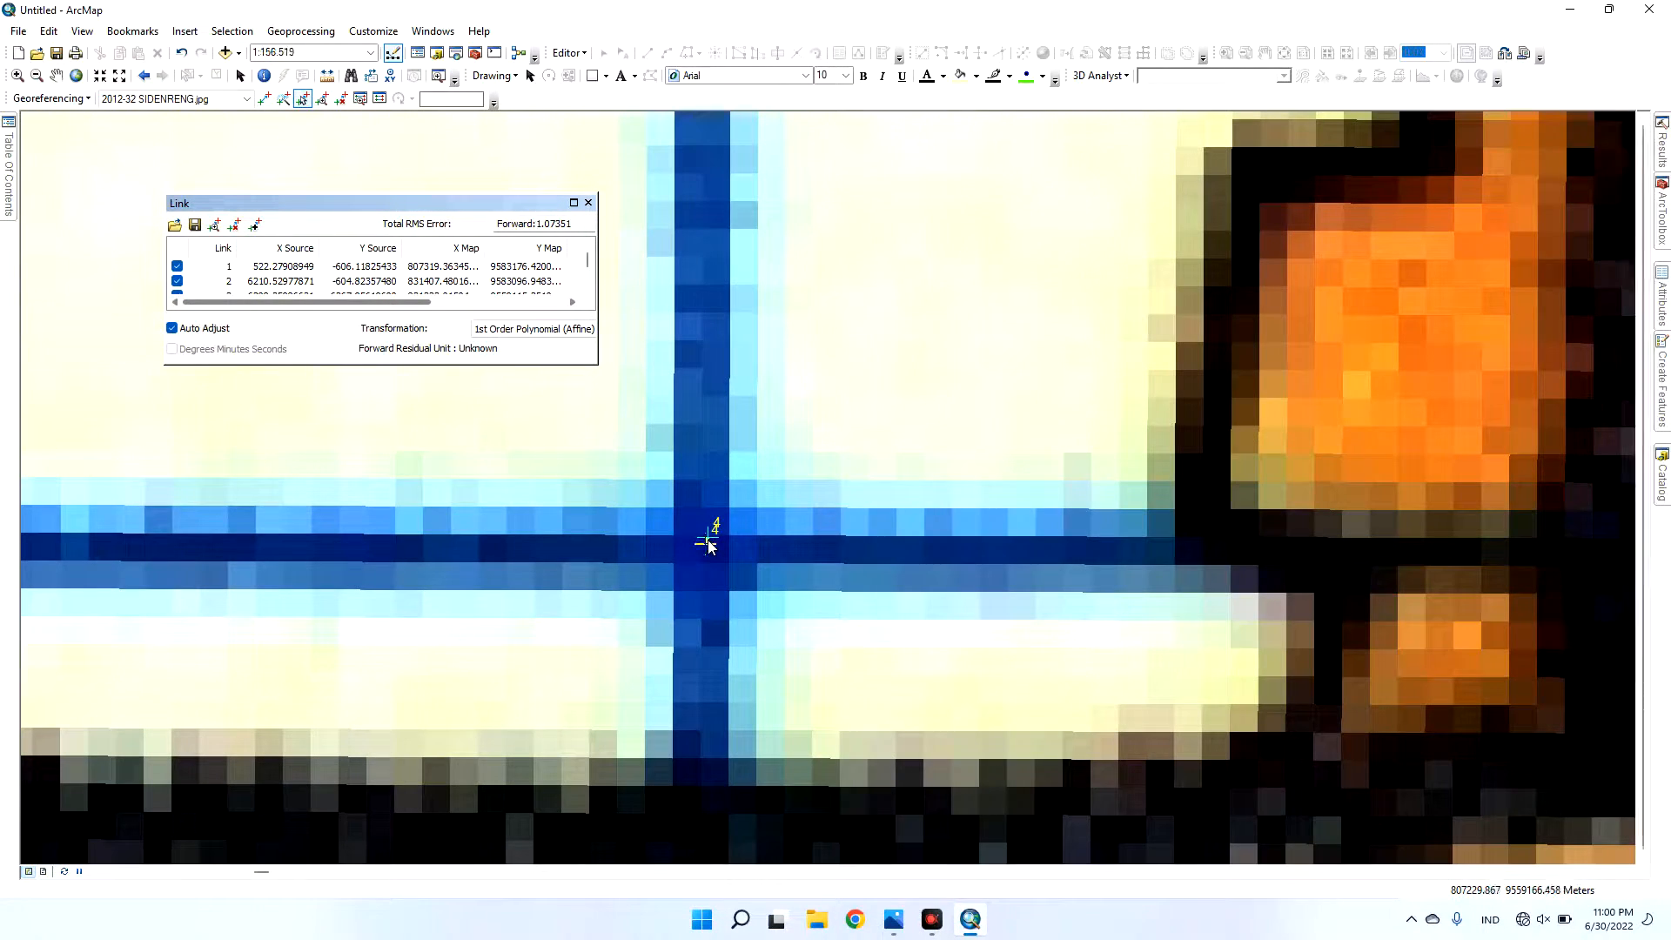
pyautogui.click(706, 548)
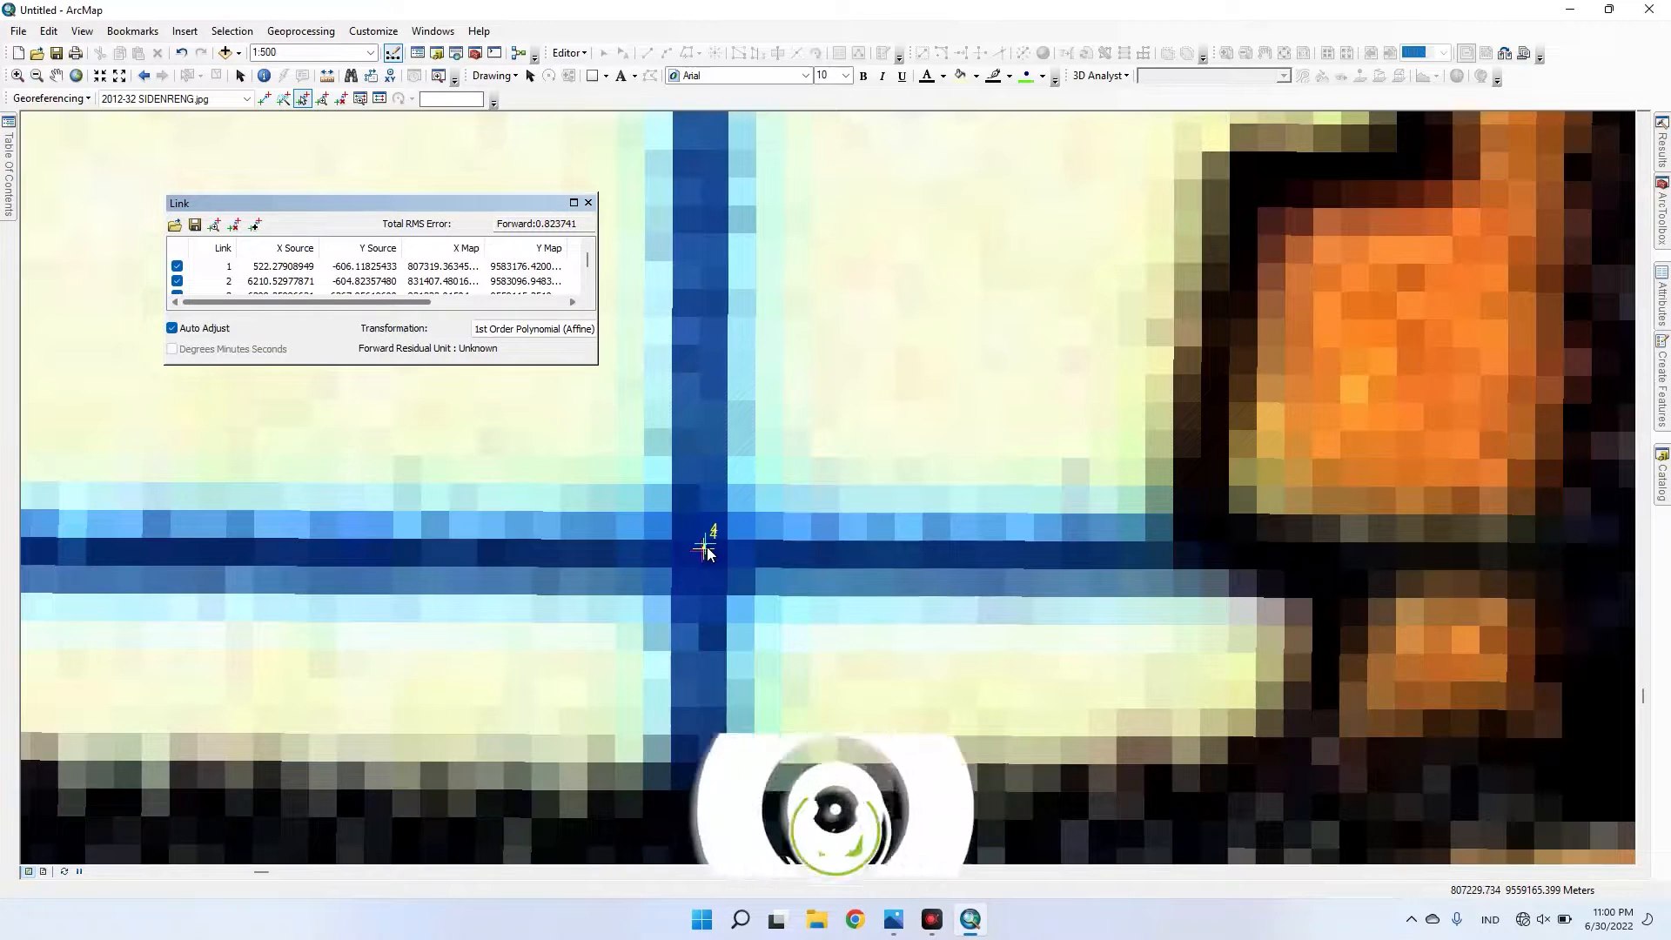
pyautogui.click(706, 552)
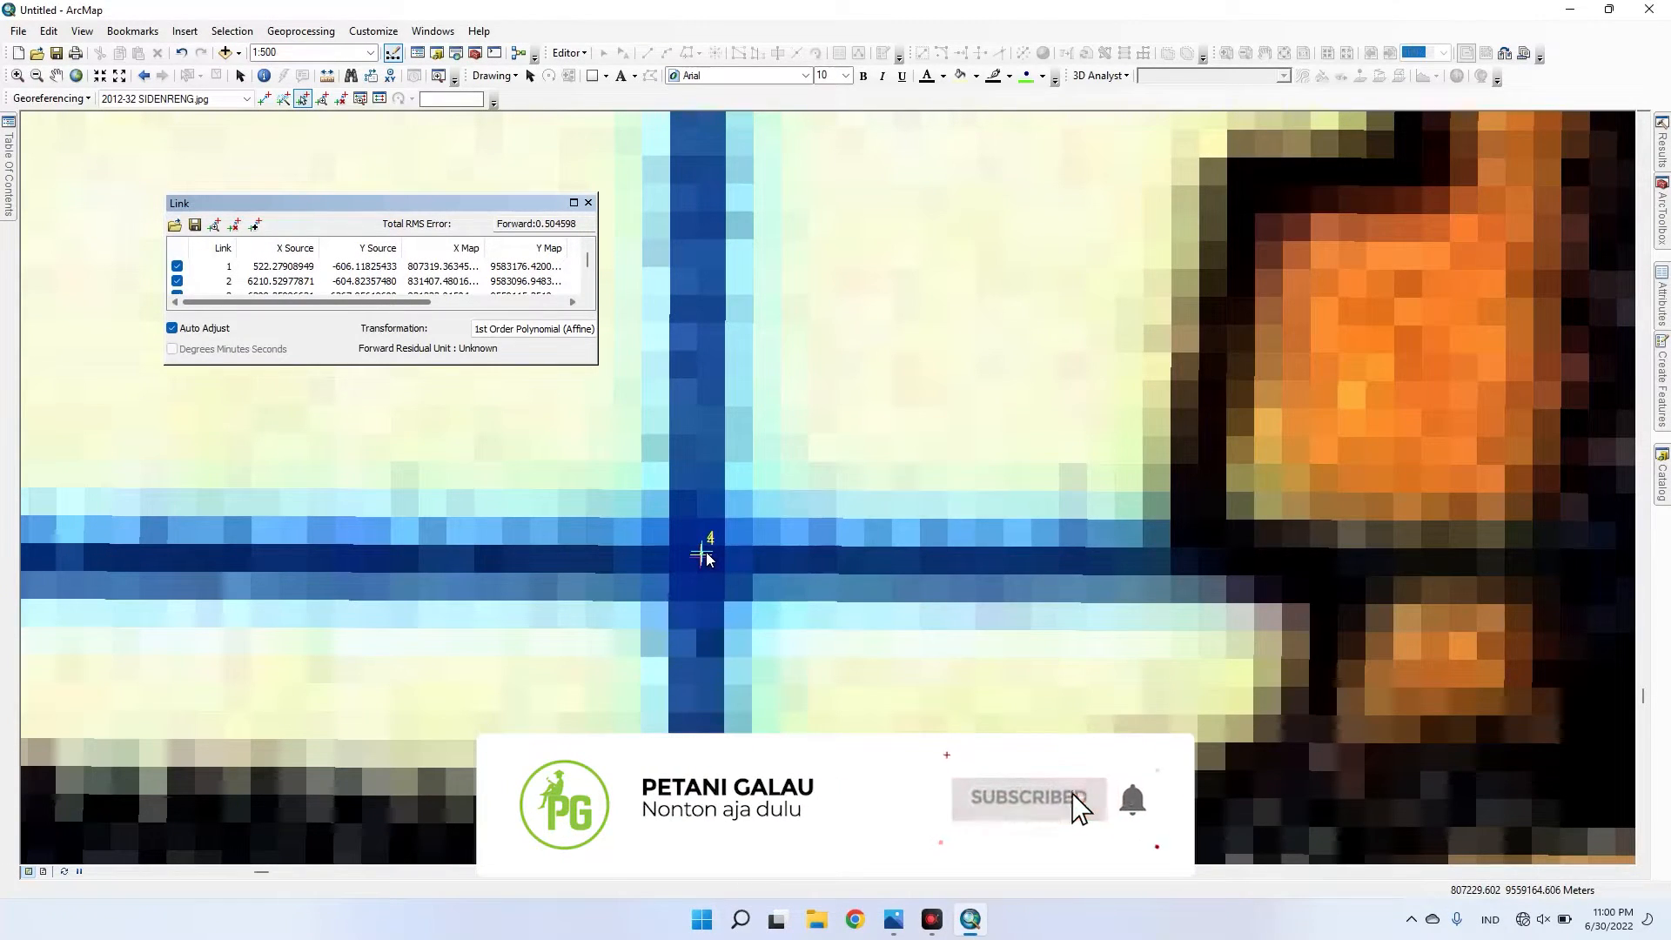
pyautogui.click(706, 554)
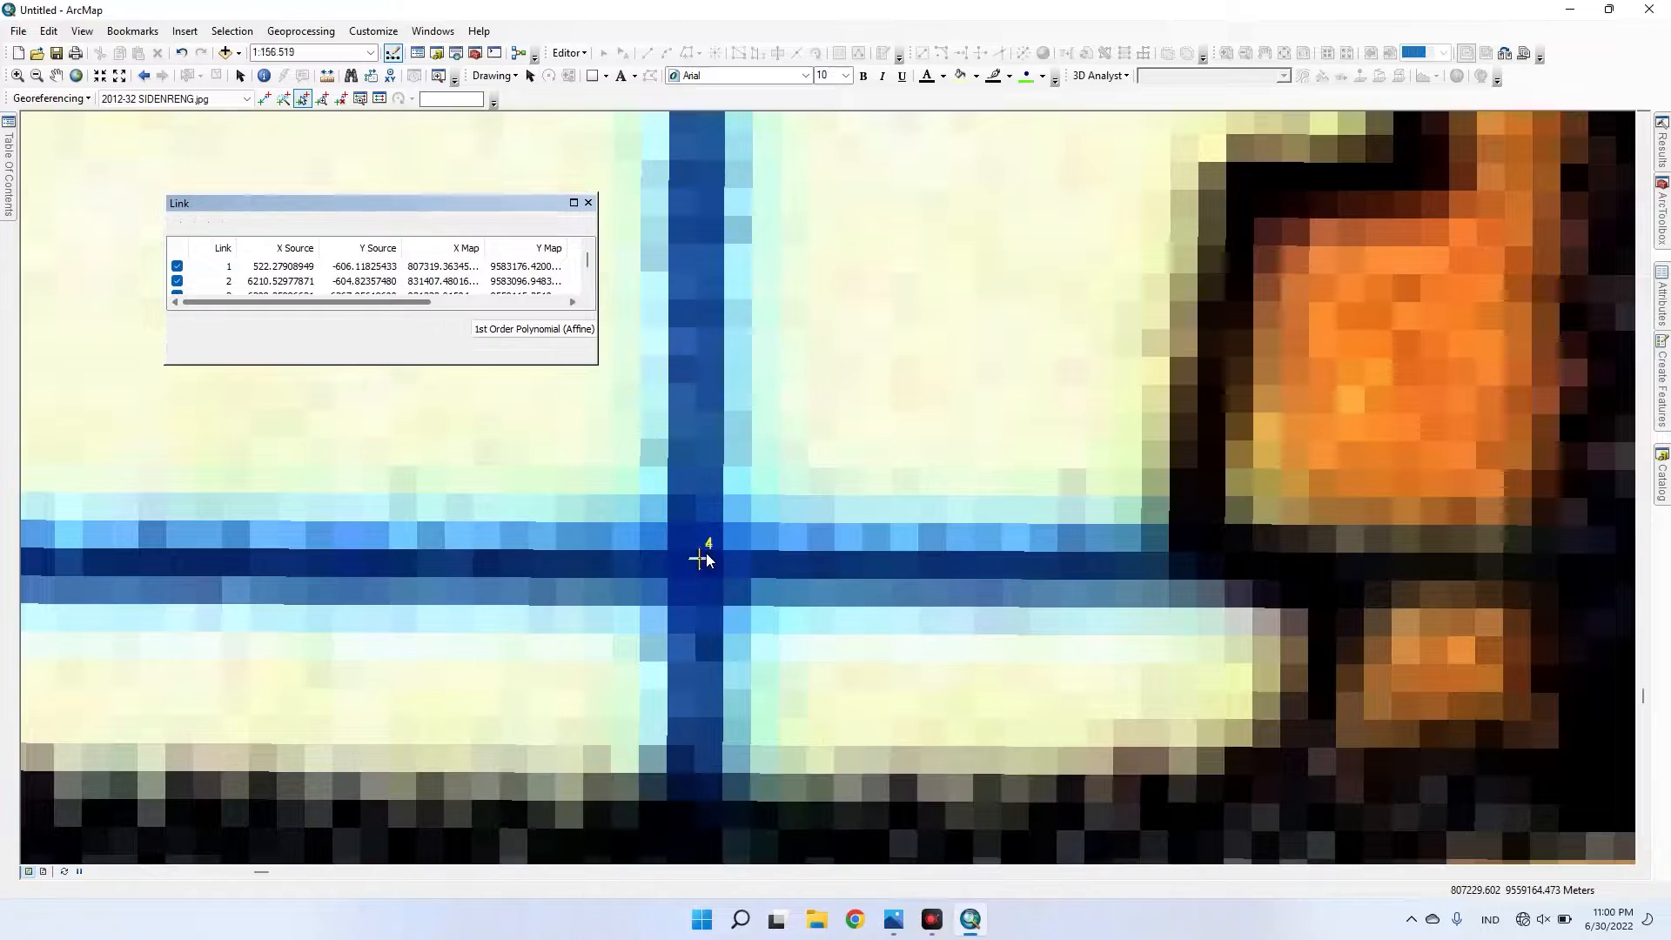
pyautogui.click(706, 554)
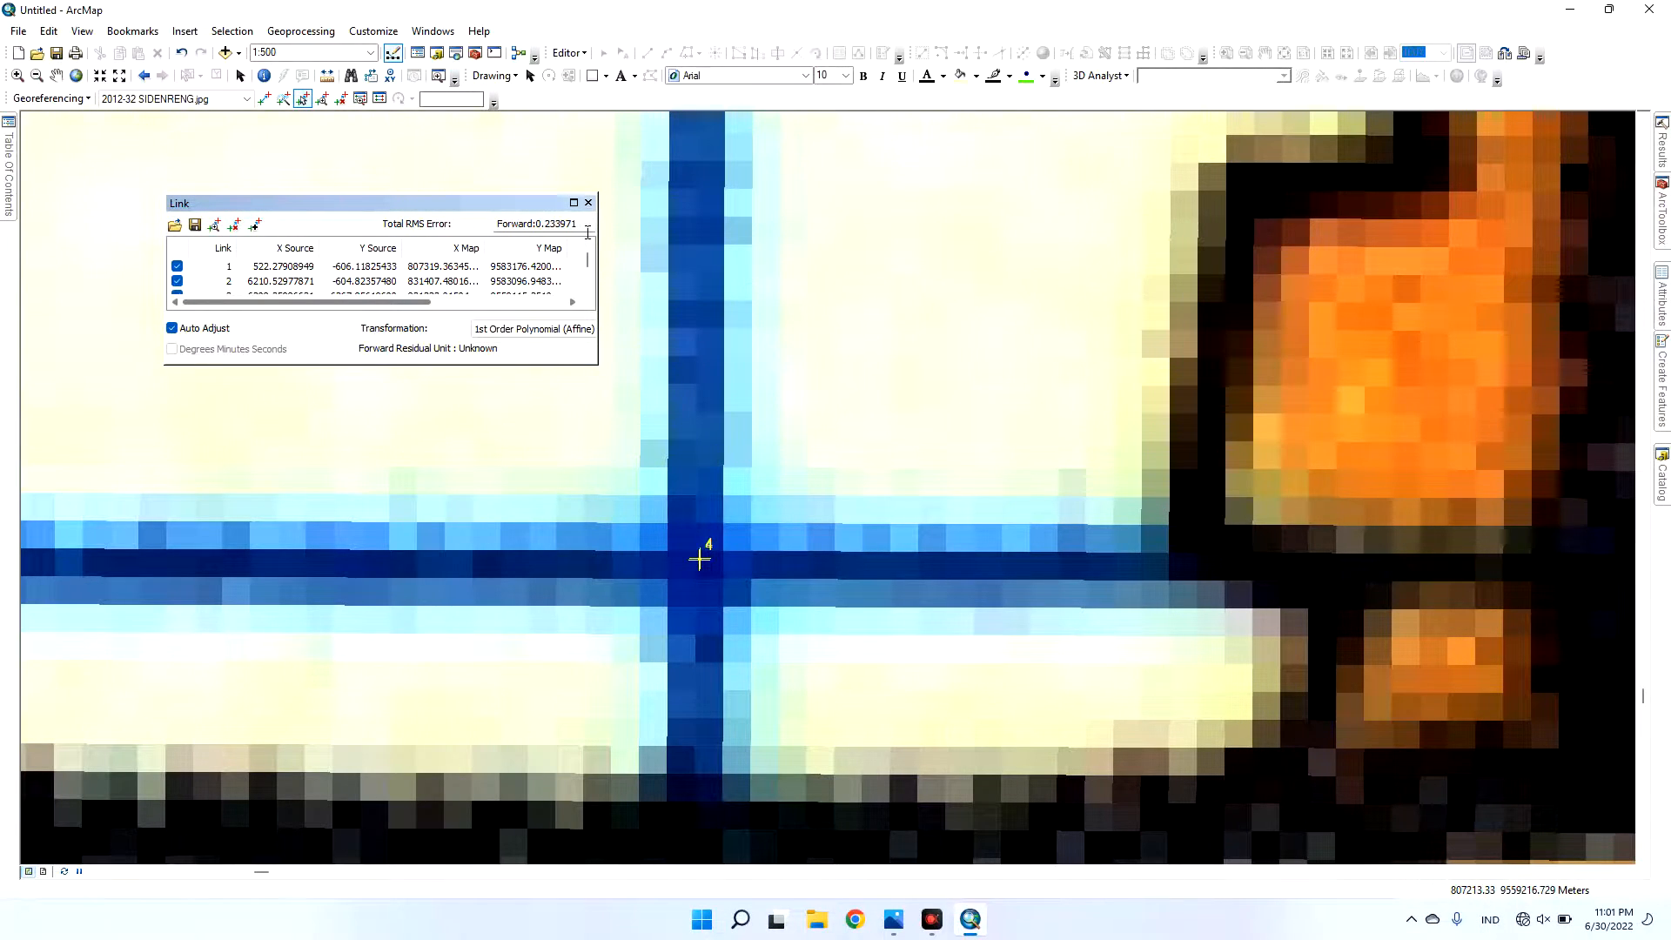
pyautogui.click(588, 202)
# - Examine the source and spatial reference information in the layer properties of 2012-32 SIDENRENG.jpg
pyautogui.scroll(5, 777, 453)
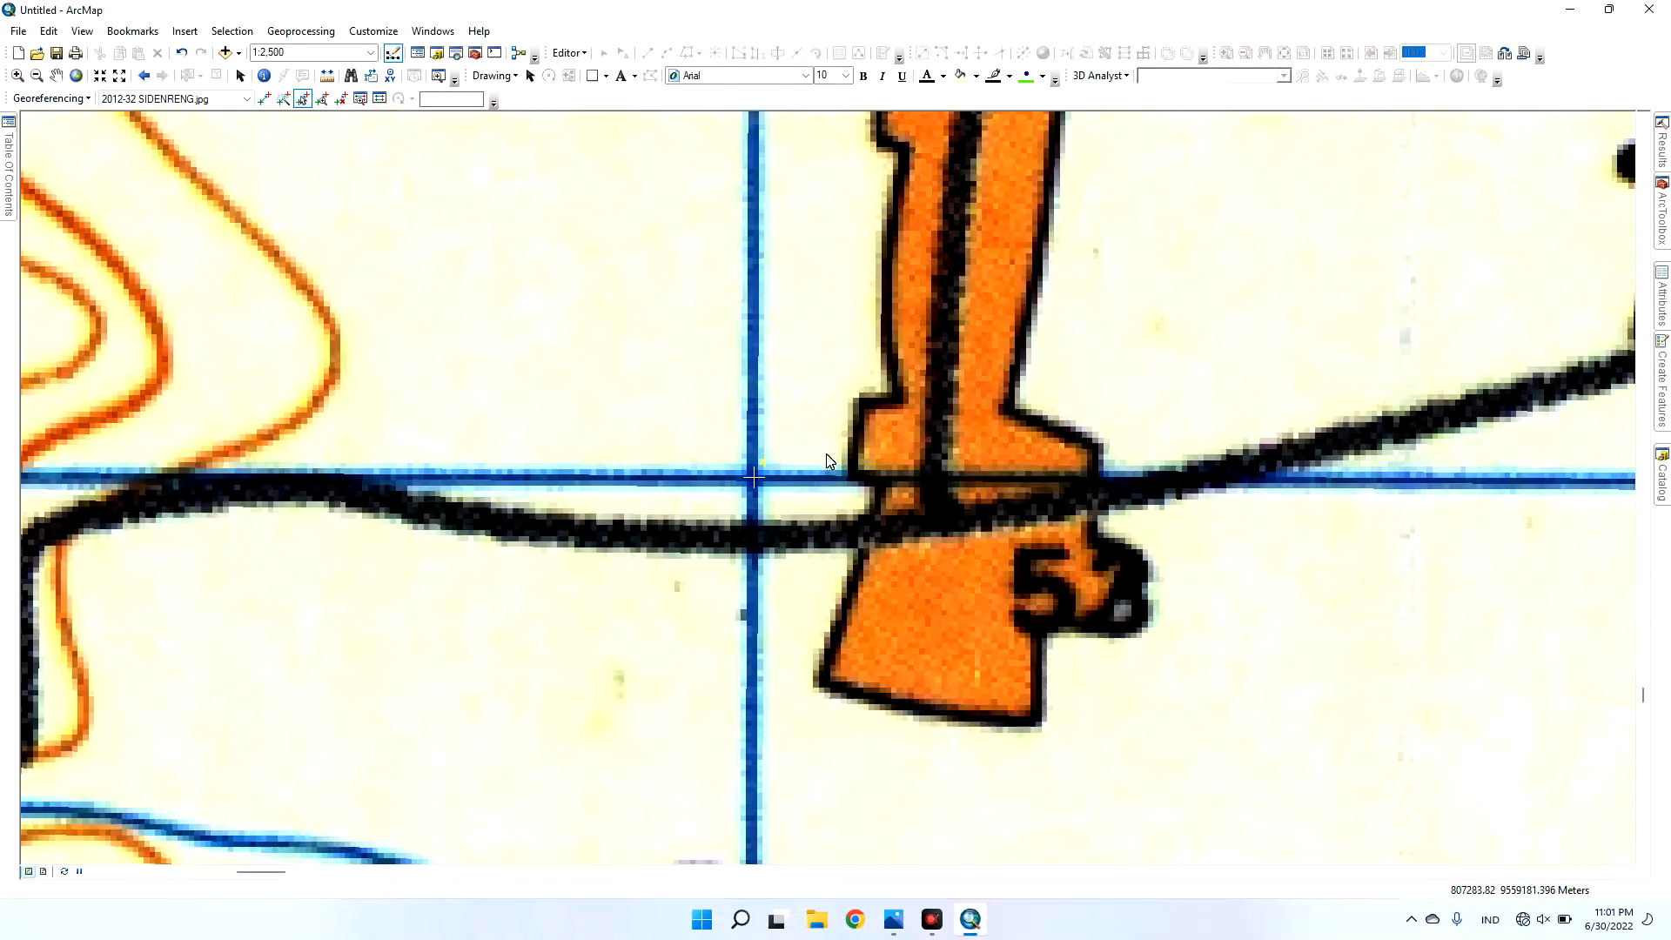
pyautogui.scroll(2, 827, 452)
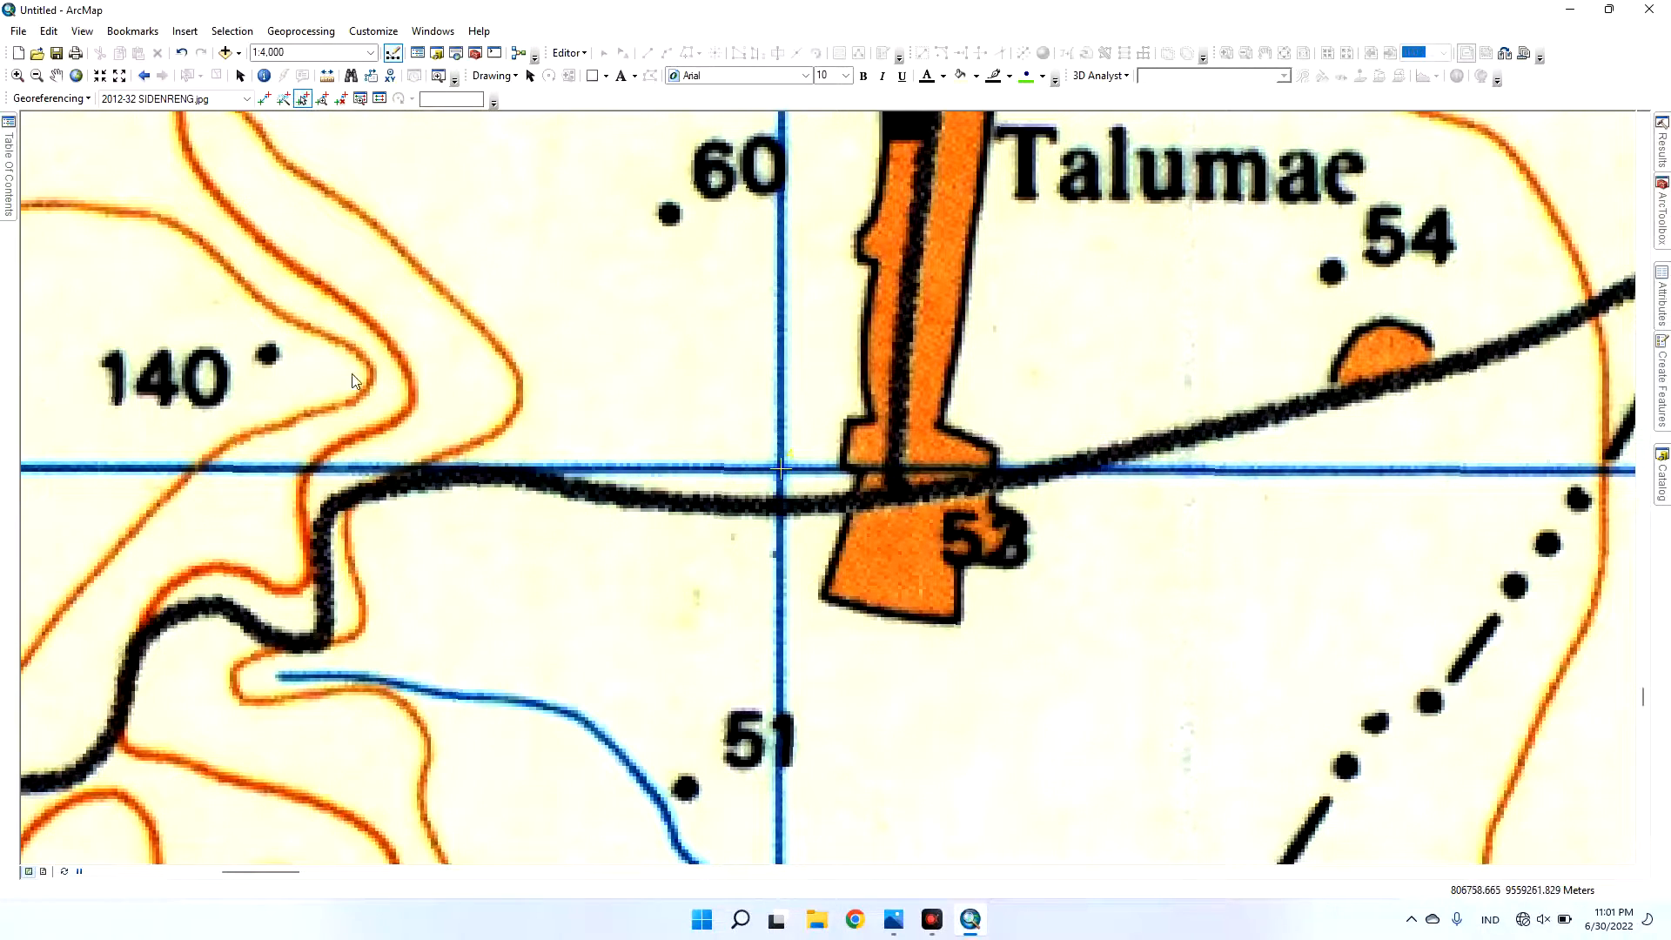
pyautogui.moveTo(4, 134)
pyautogui.click(224, 432)
pyautogui.scroll(-6, 783, 387)
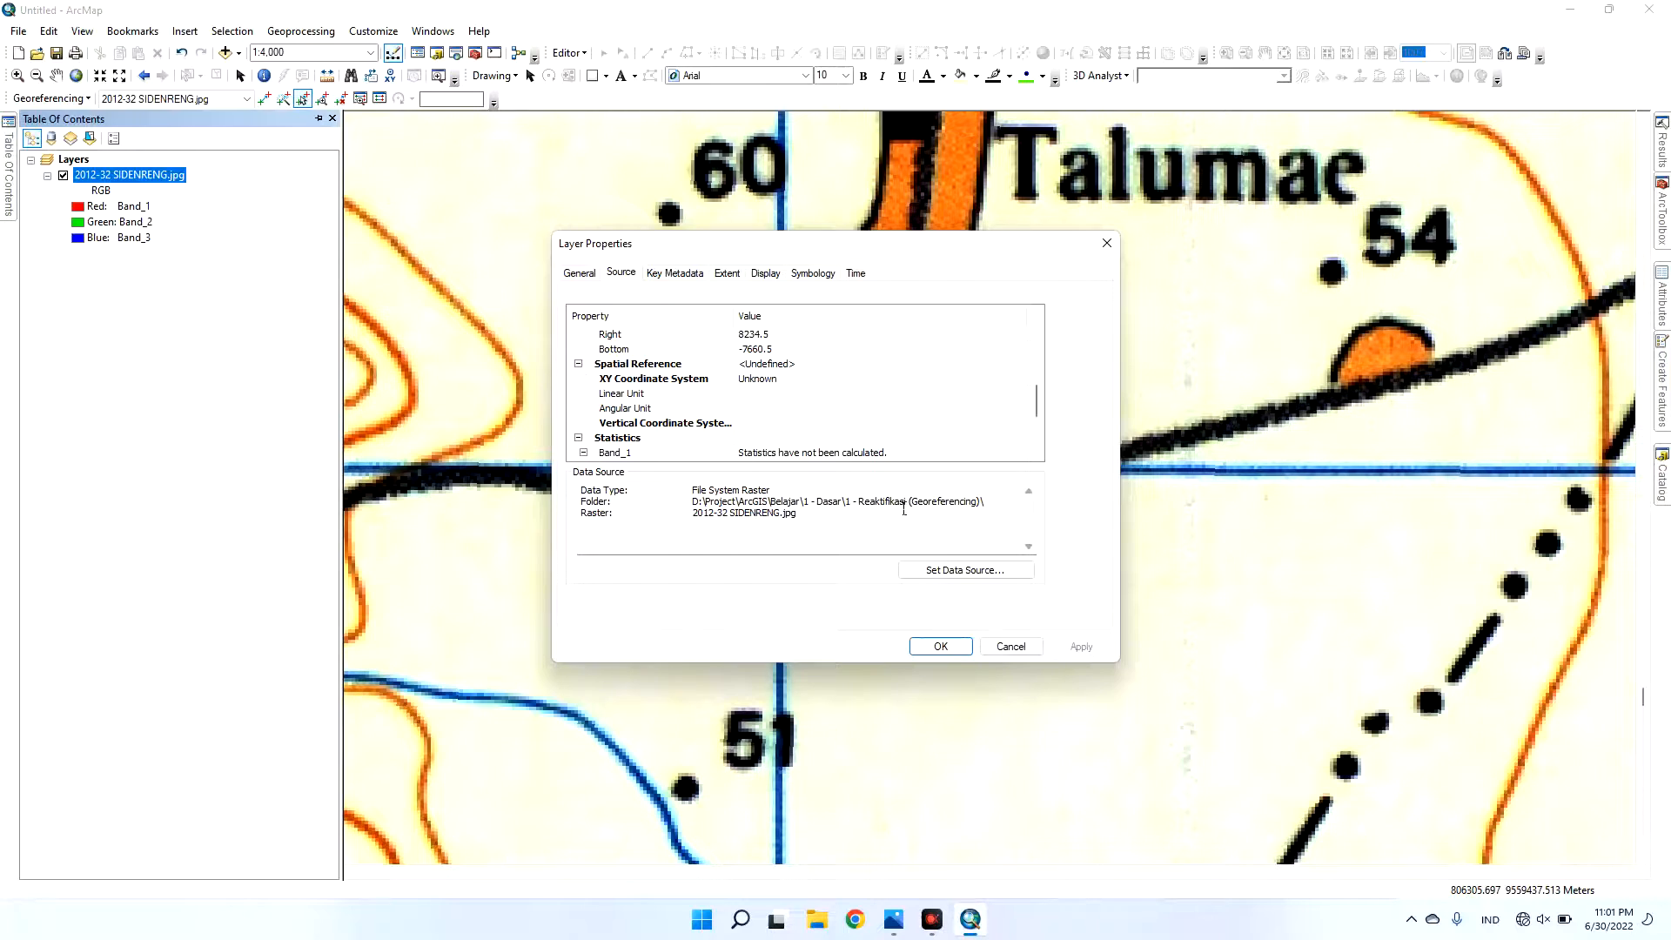
pyautogui.click(1010, 645)
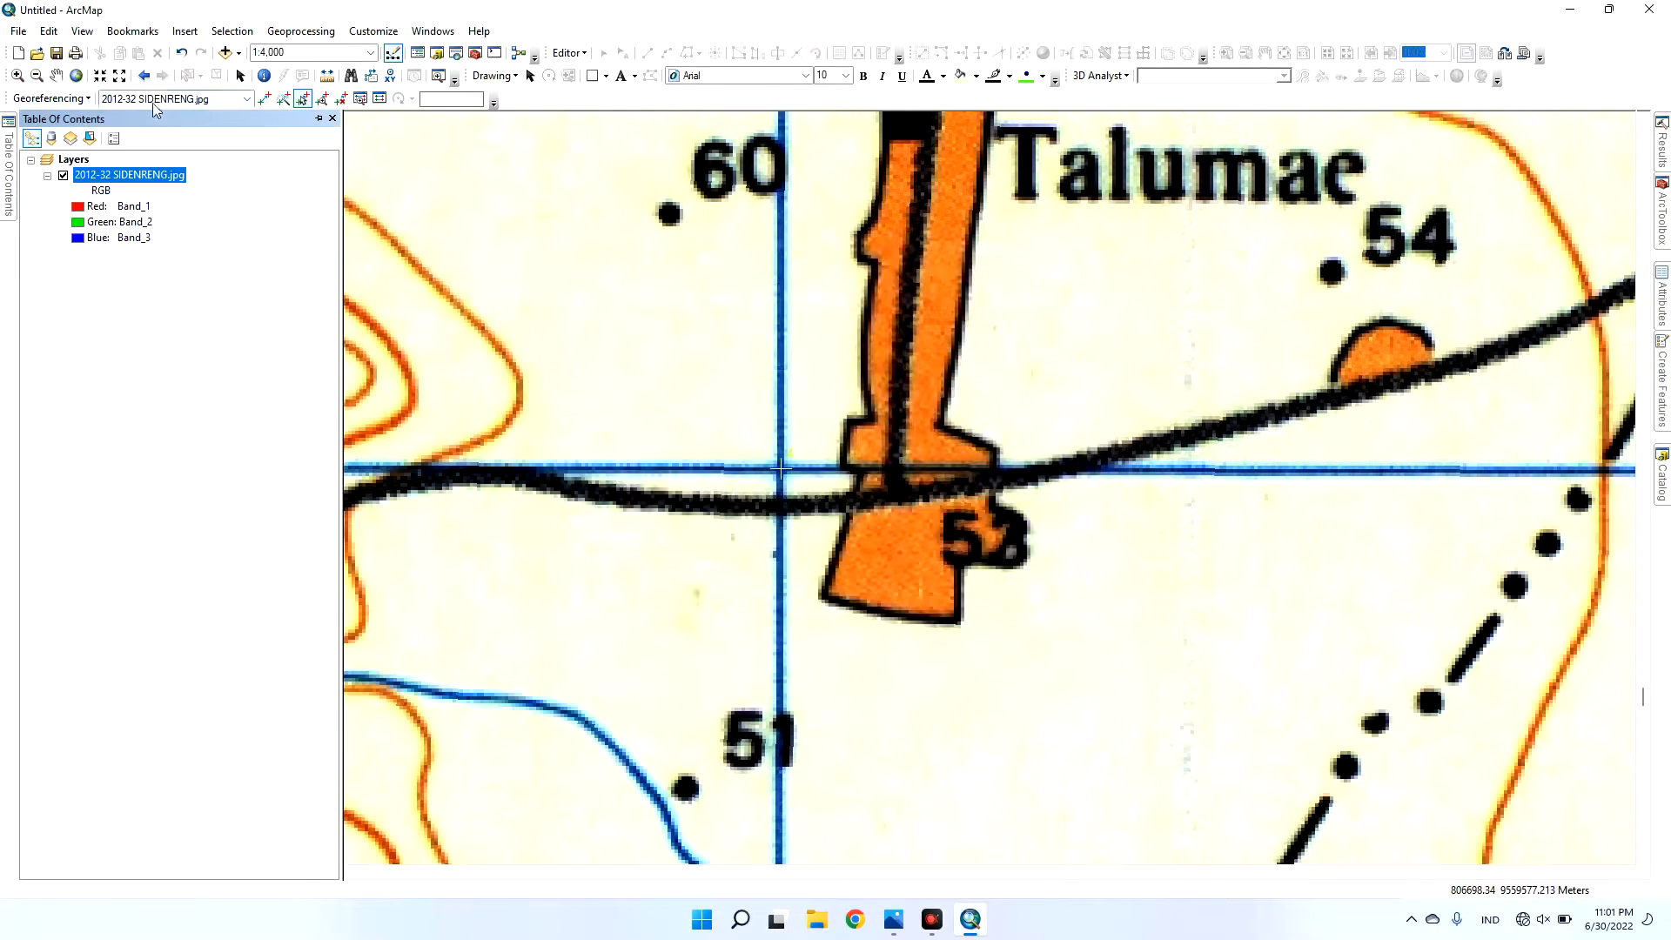
# - Start rectifying the georeferenced raster and check the output workspace, keeping the 1 - Reaktifikasi (Georeferencing) folder
pyautogui.click(85, 100)
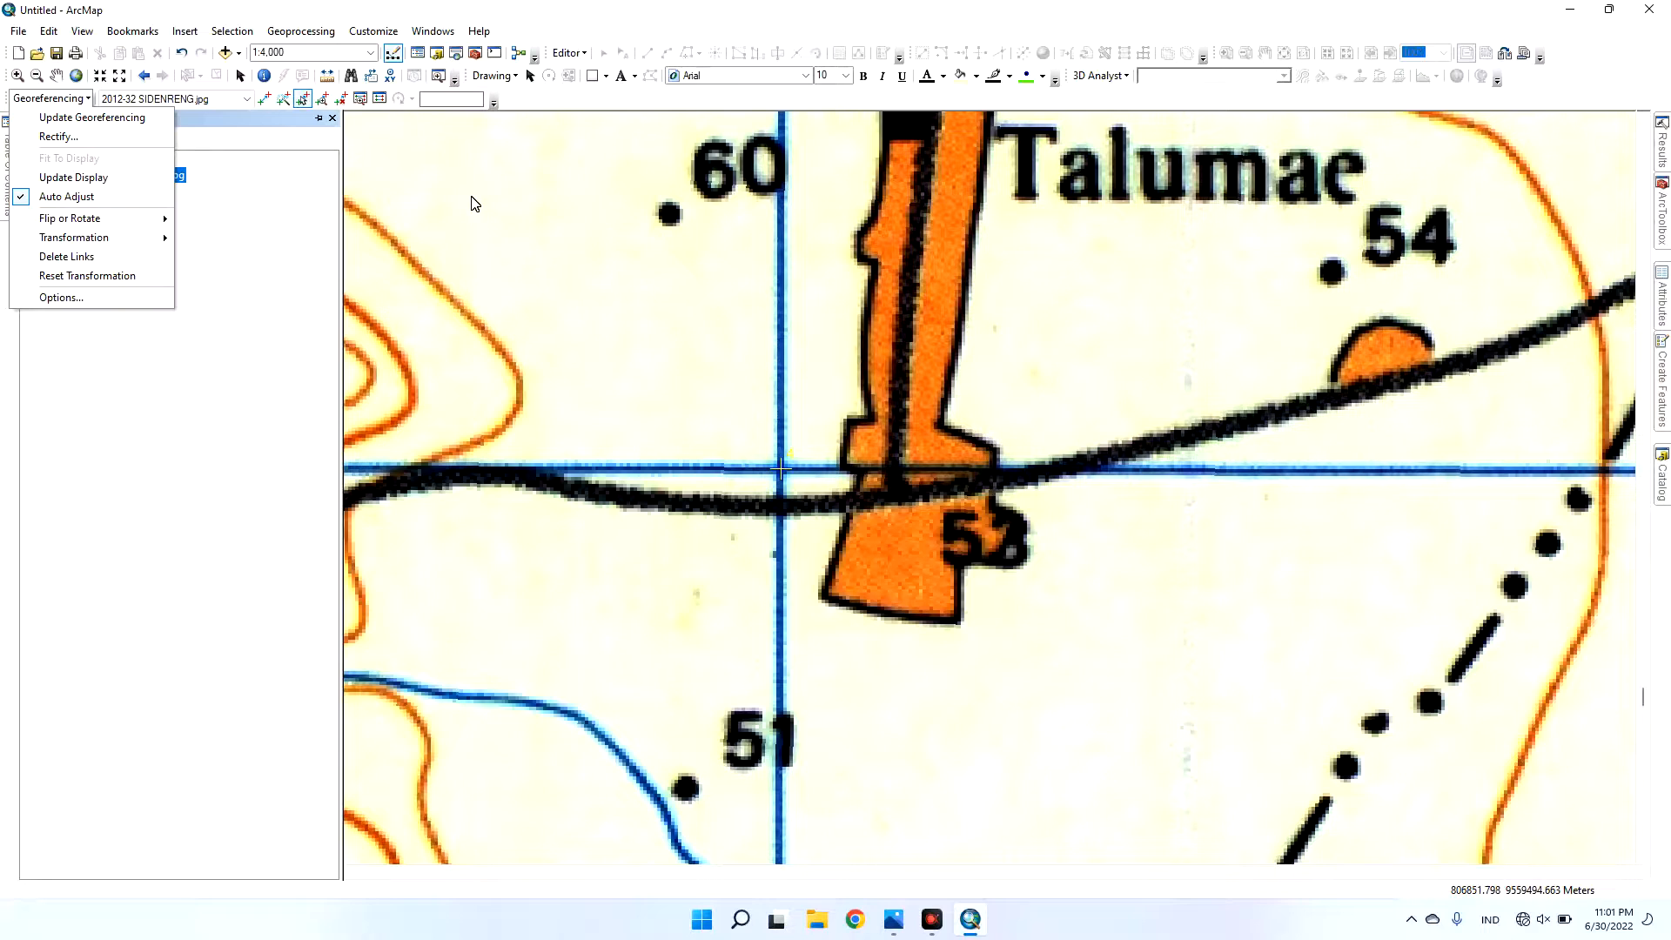
pyautogui.click(93, 140)
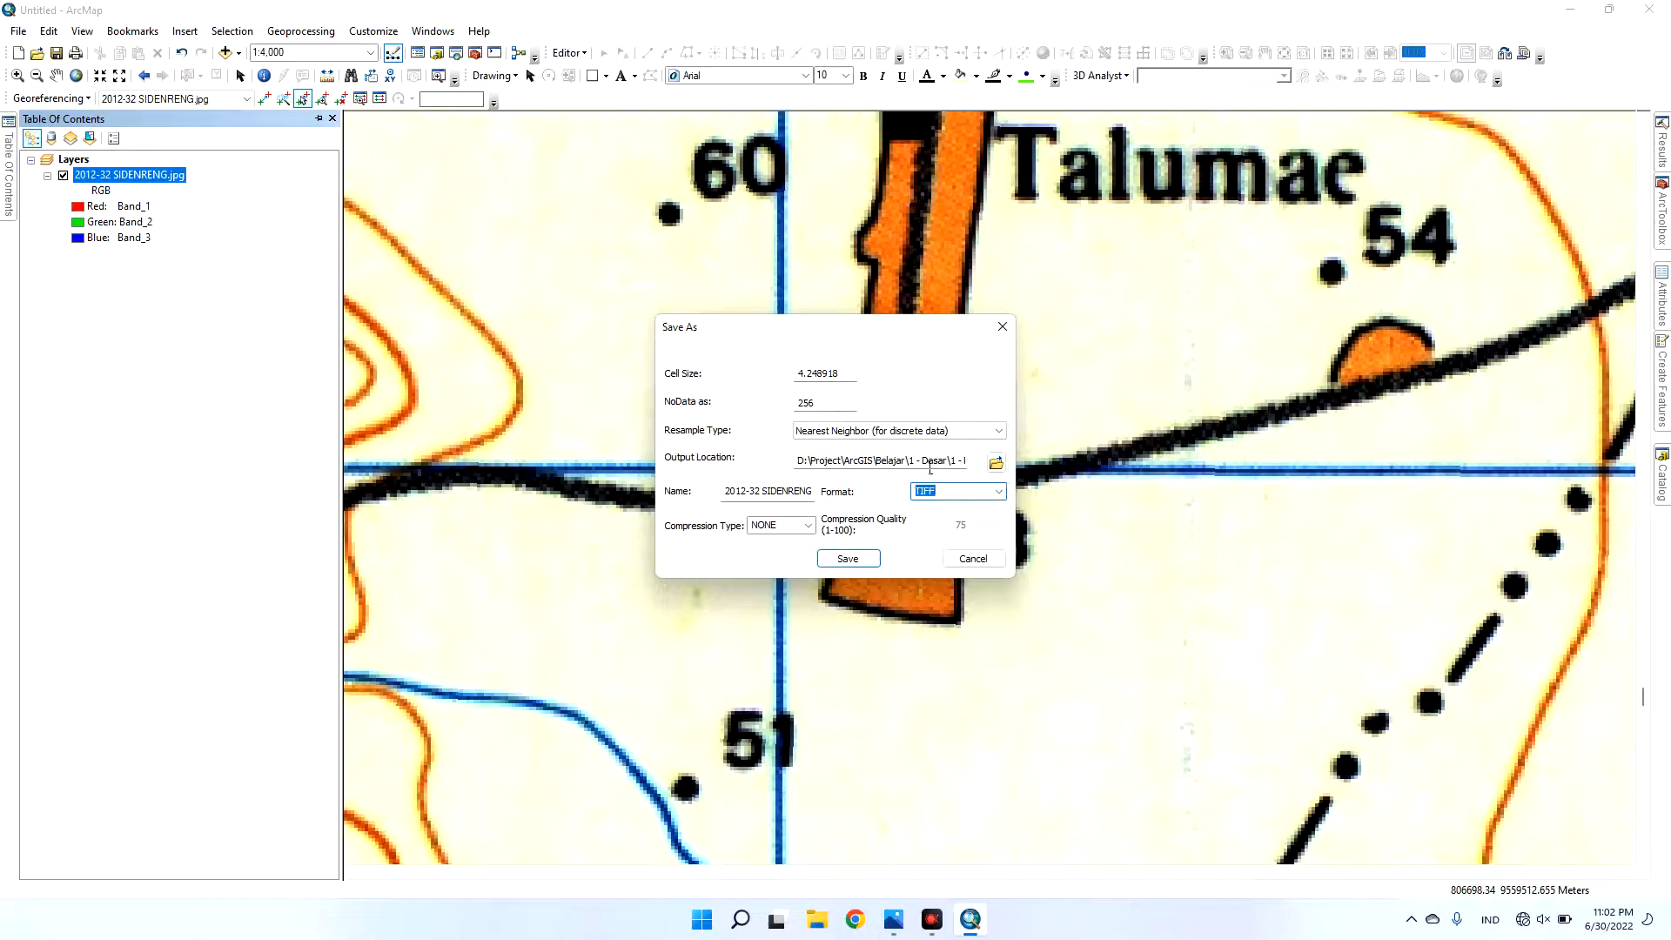
pyautogui.click(1001, 463)
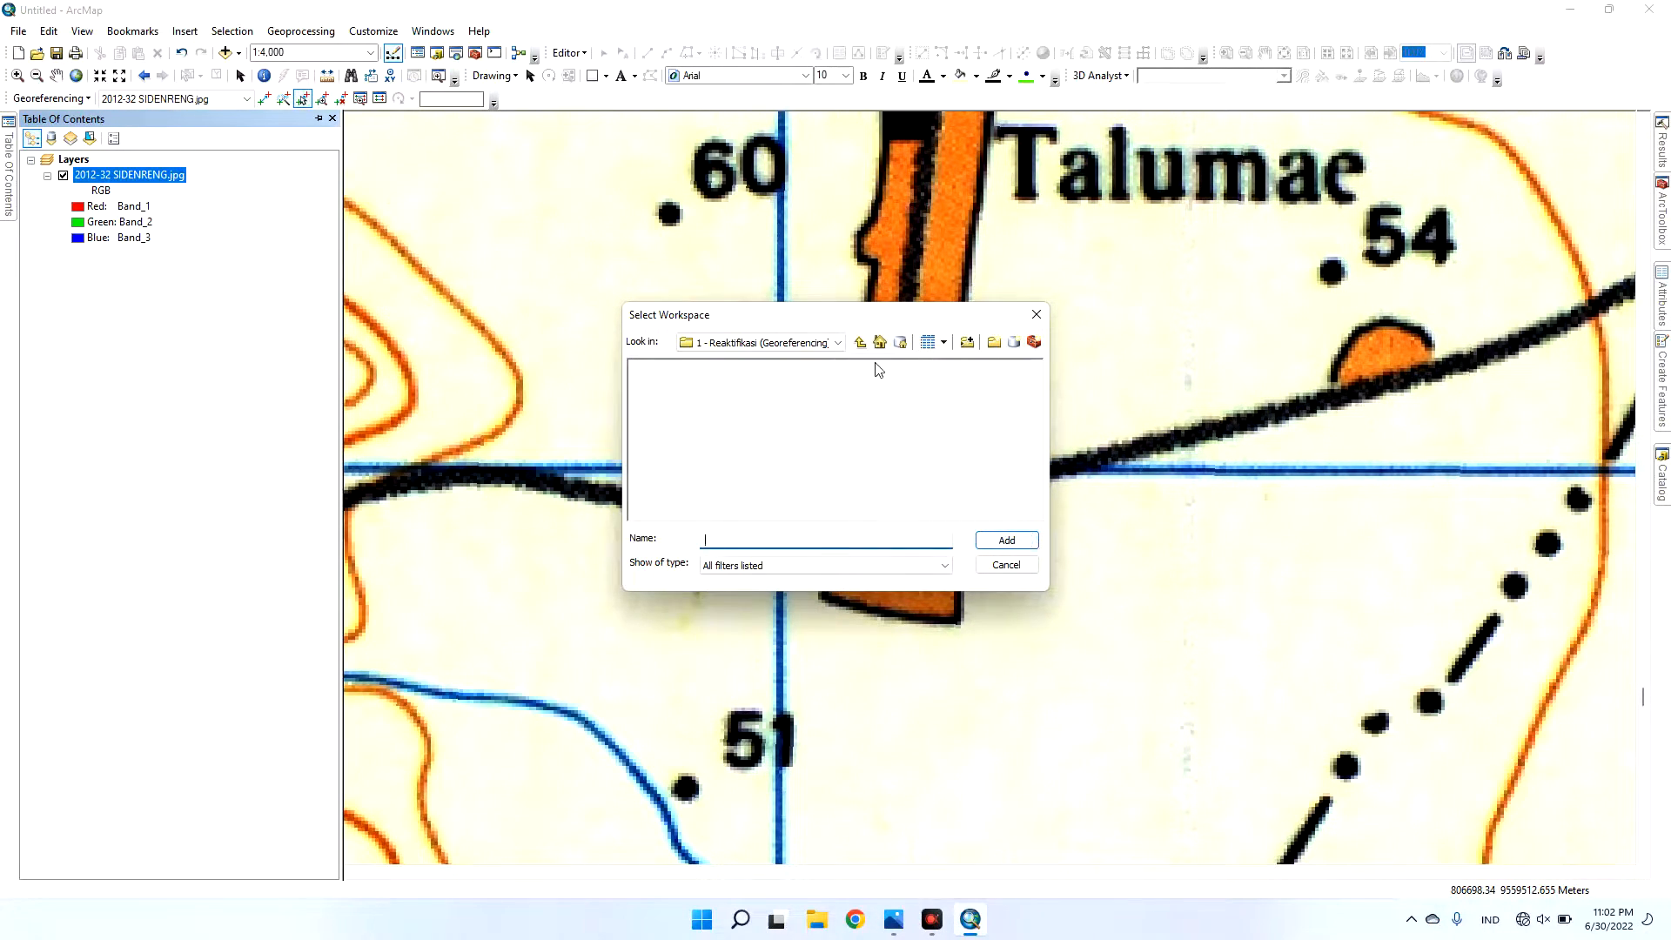
pyautogui.click(1019, 567)
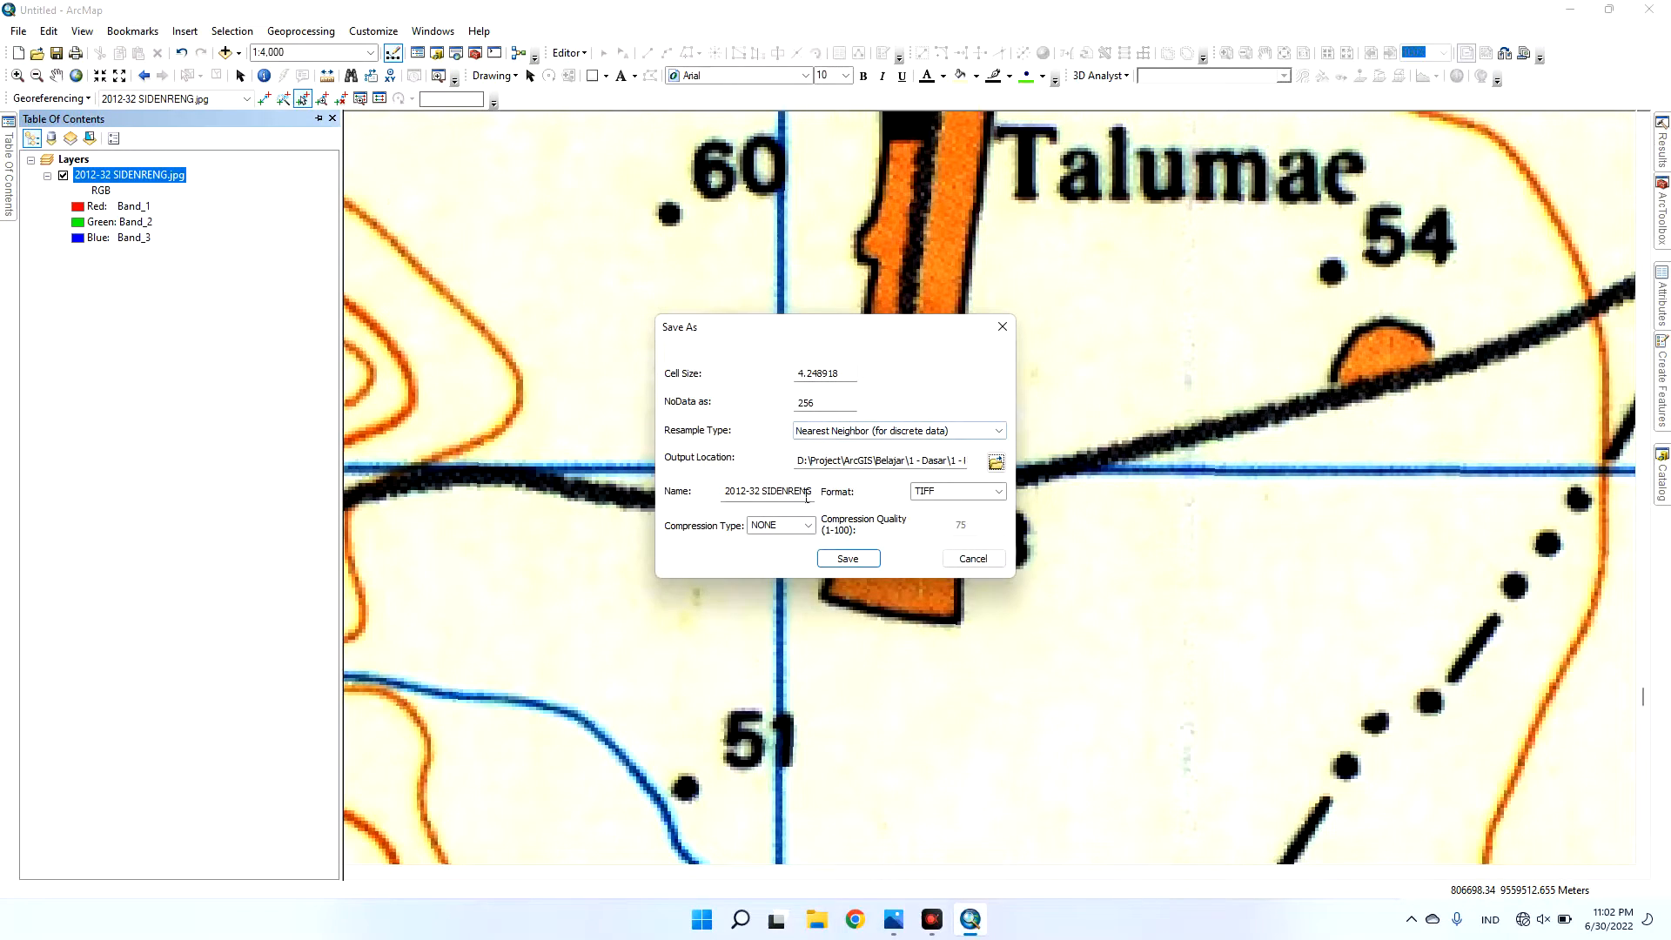
# - Save the rectified raster as 2012-32 SIDENRENG1.tif in TIFF format with compression set to NONE
pyautogui.click(812, 500)
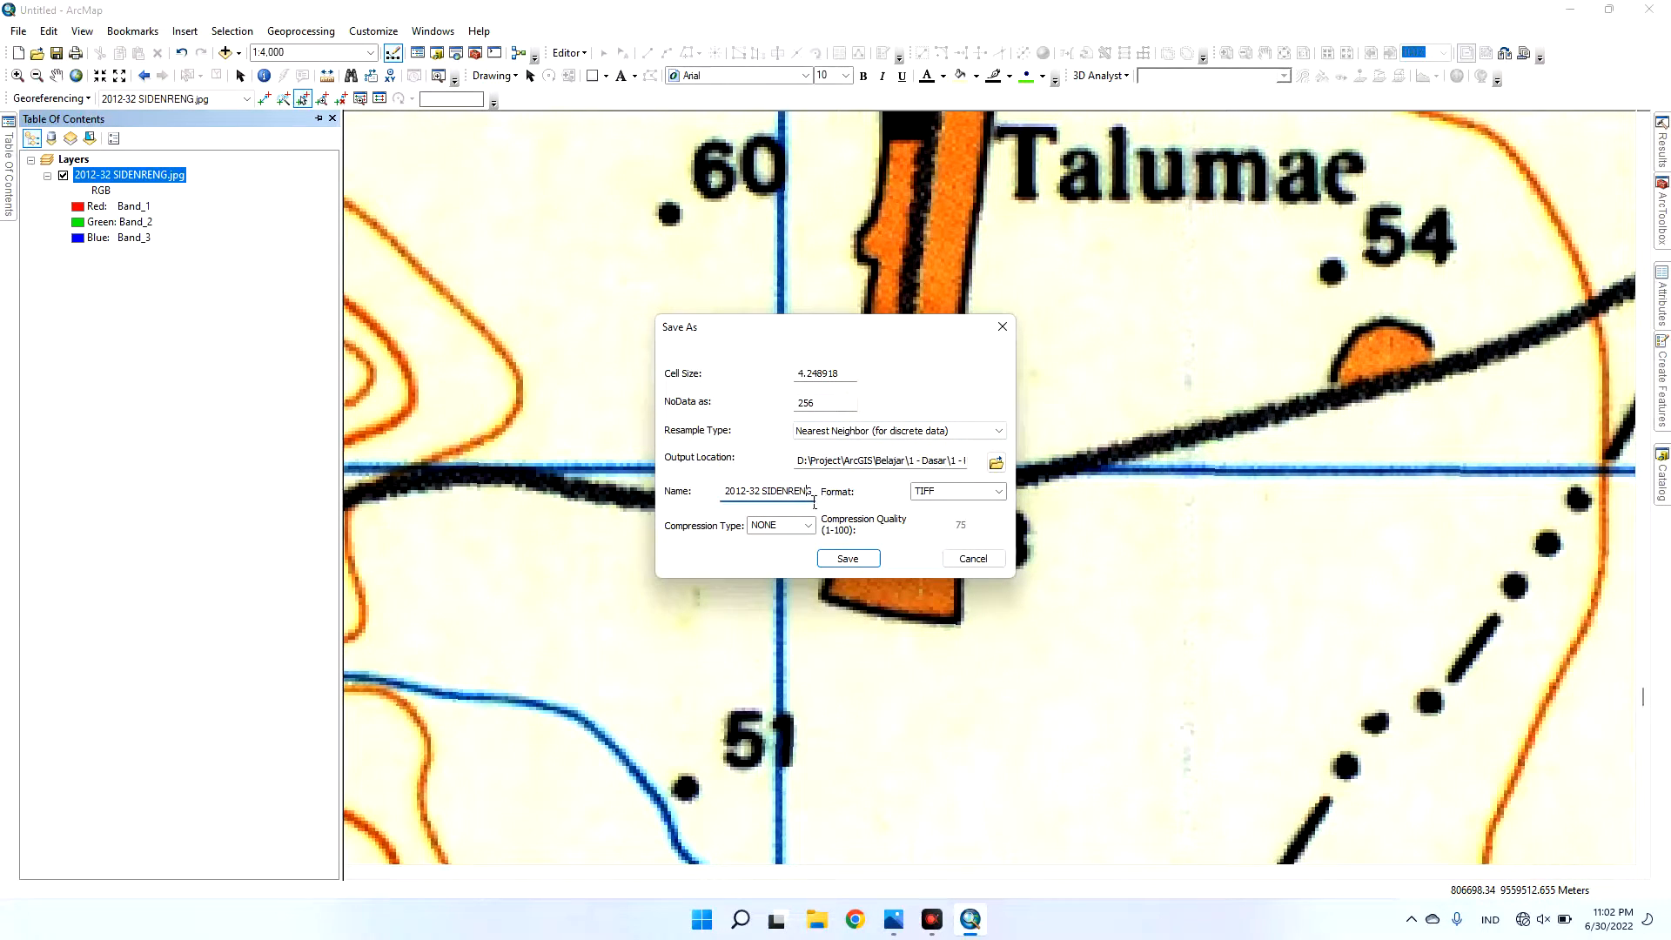
pyautogui.hotkey('shift', 'End')
pyautogui.click(807, 500)
pyautogui.click(809, 527)
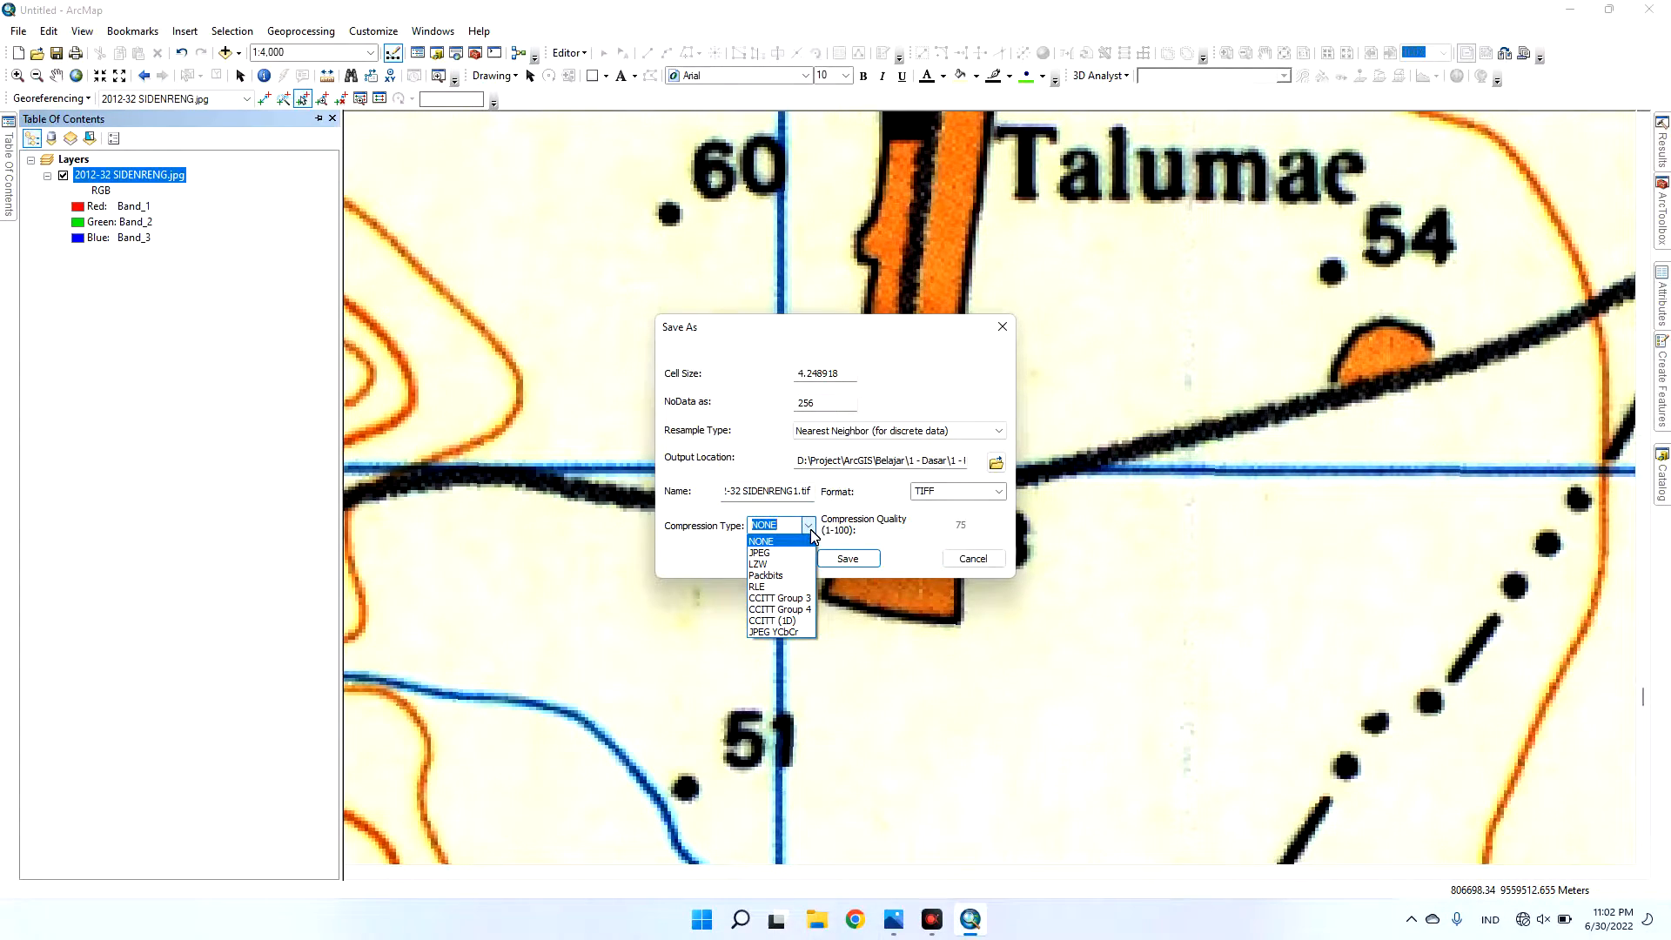
pyautogui.click(809, 527)
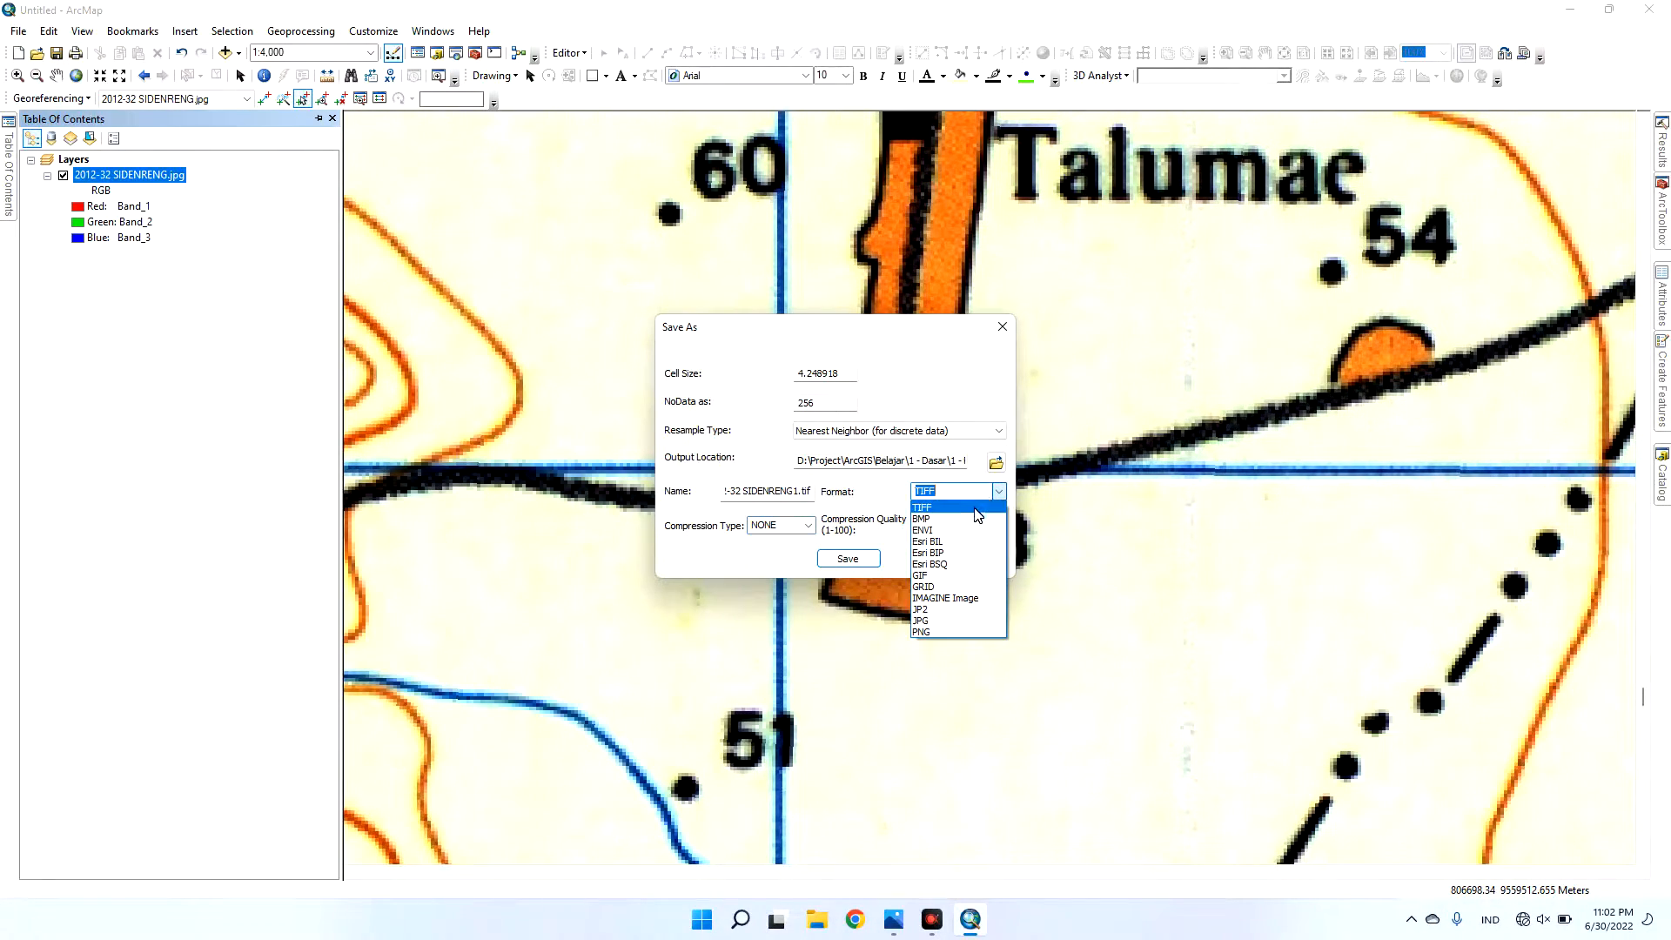
pyautogui.click(975, 509)
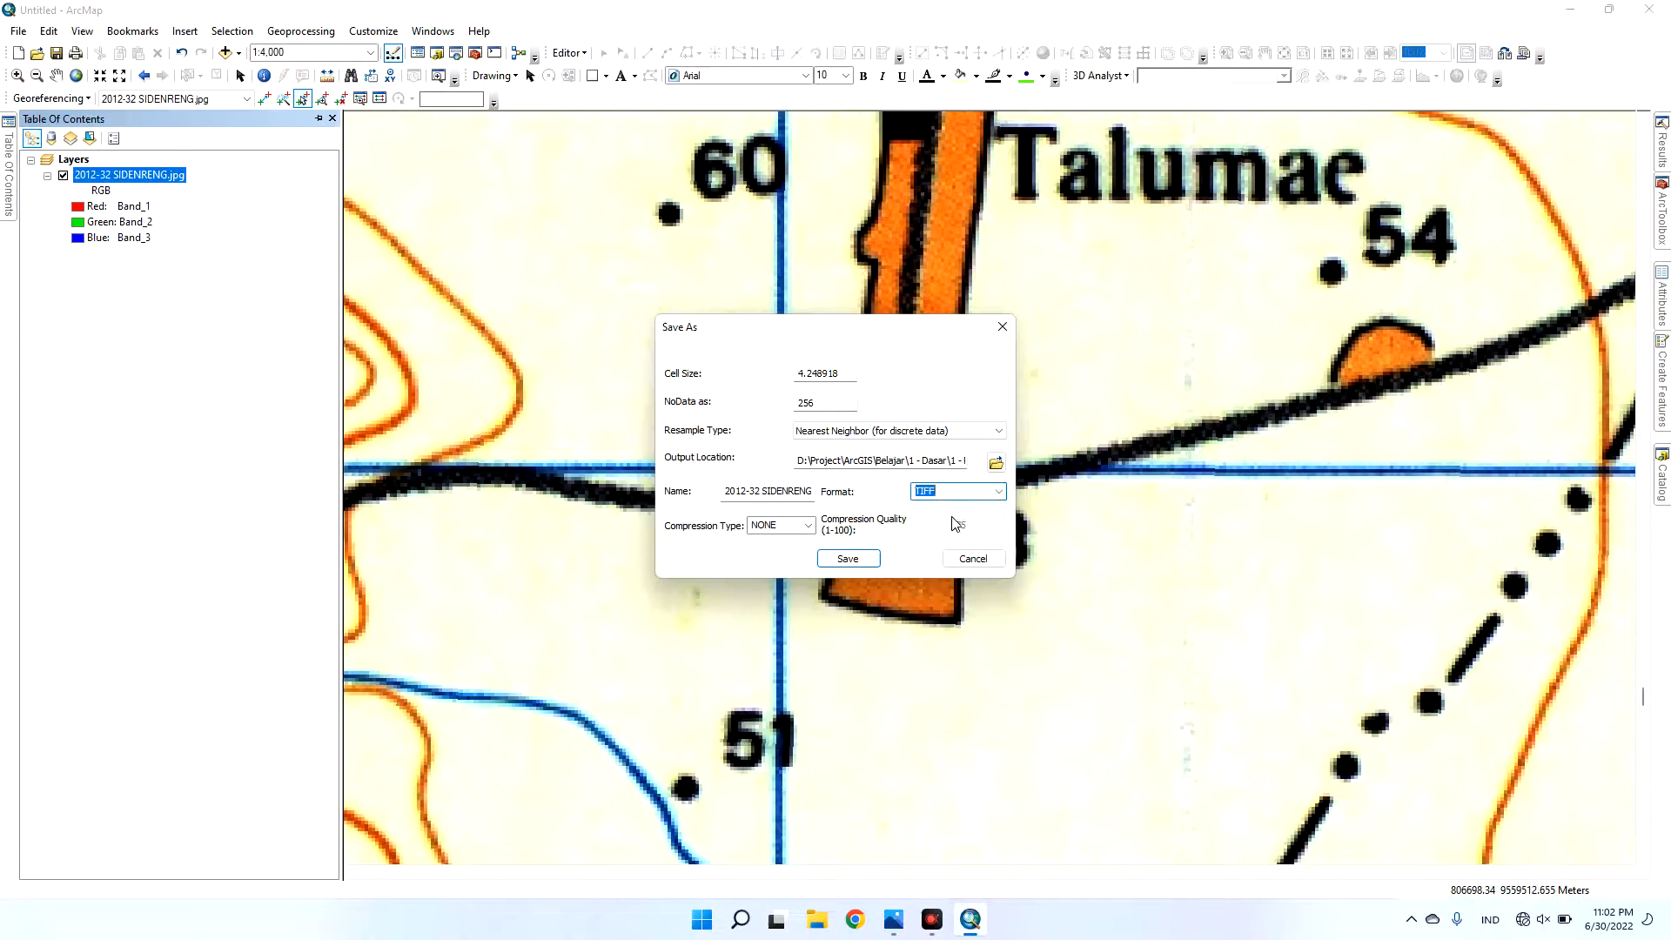
pyautogui.click(865, 561)
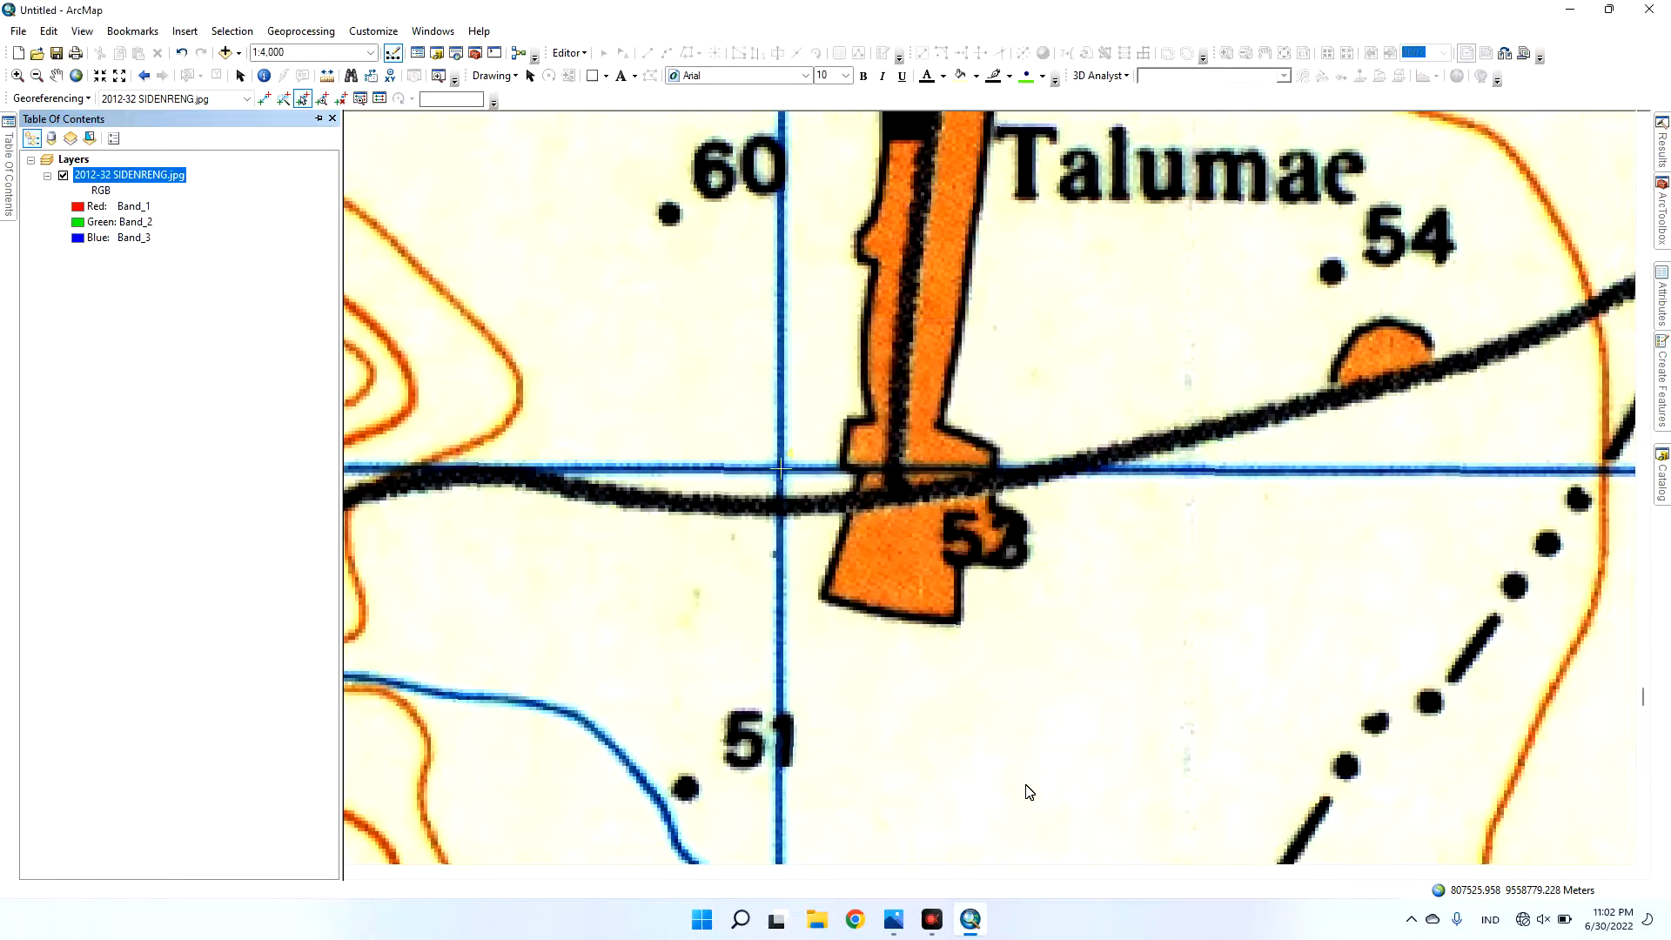
# - Refresh the 1 - Reaktifikasi (Georeferencing) folder in the catalog
pyautogui.click(1661, 470)
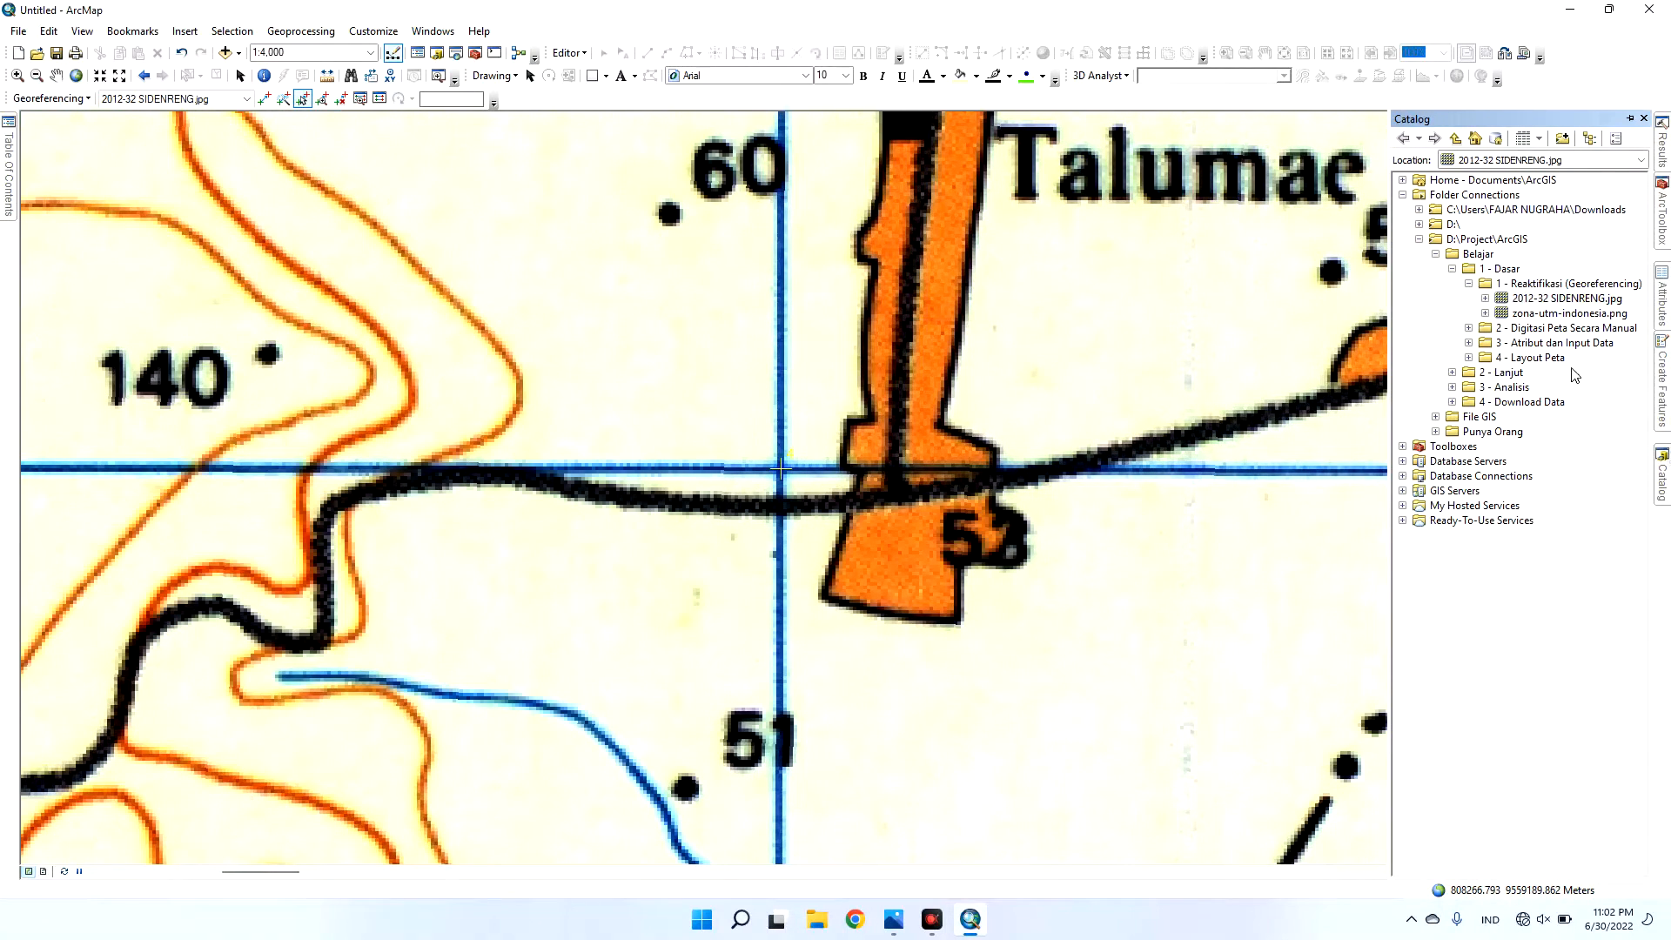
pyautogui.click(1567, 285)
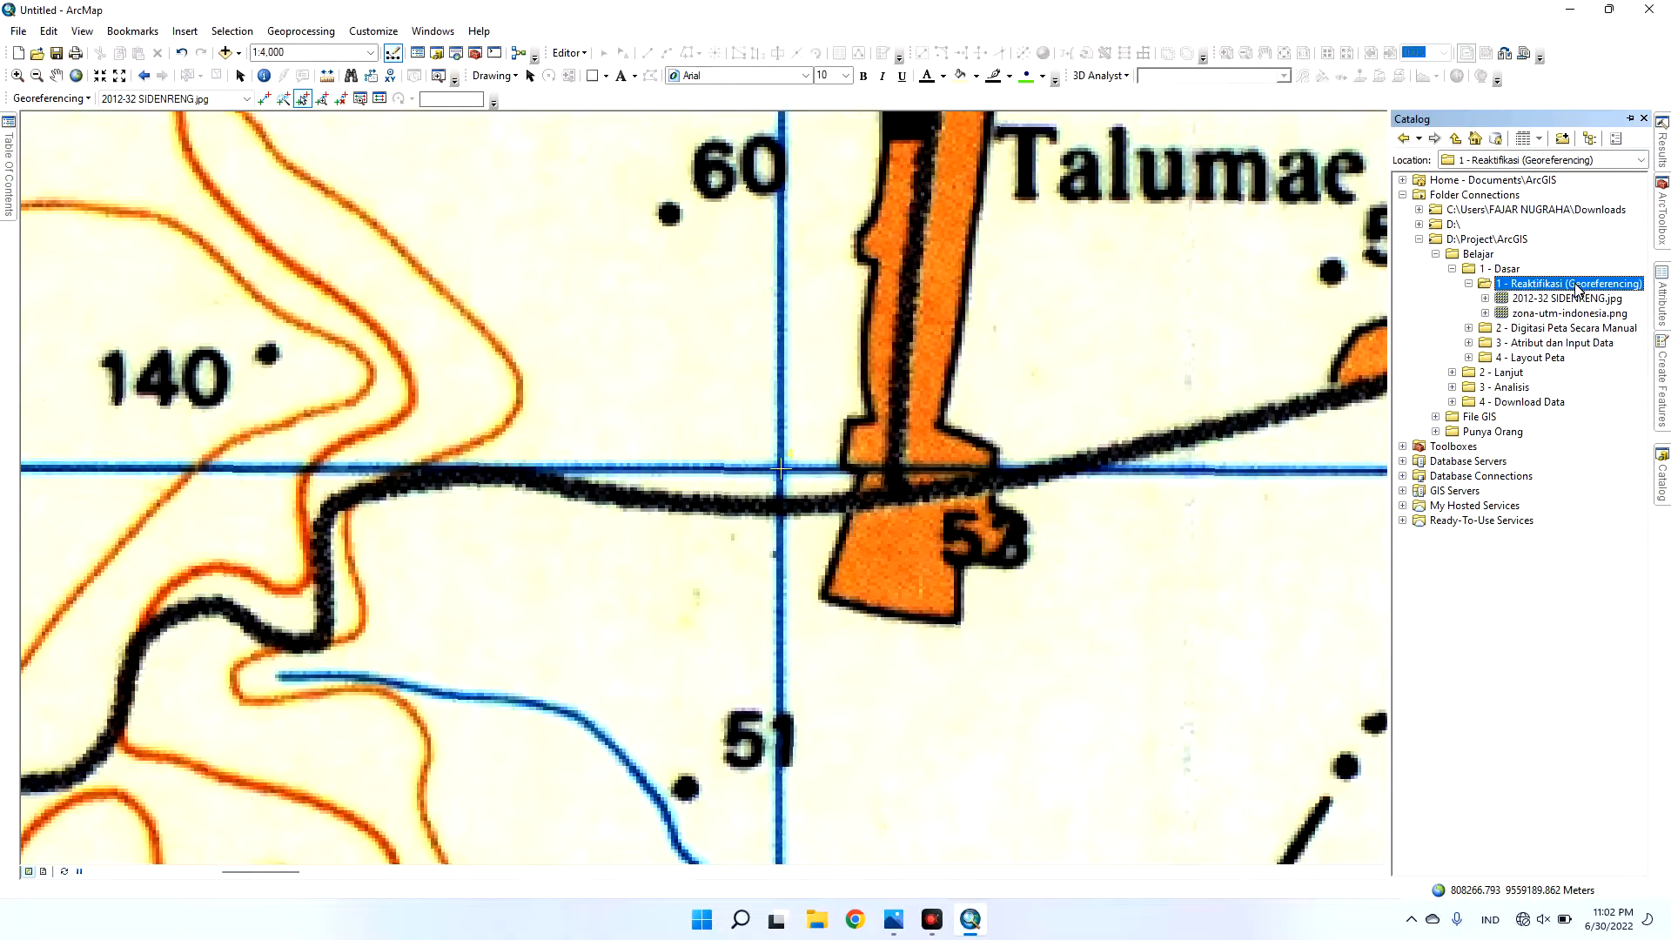
pyautogui.rightClick(1577, 289)
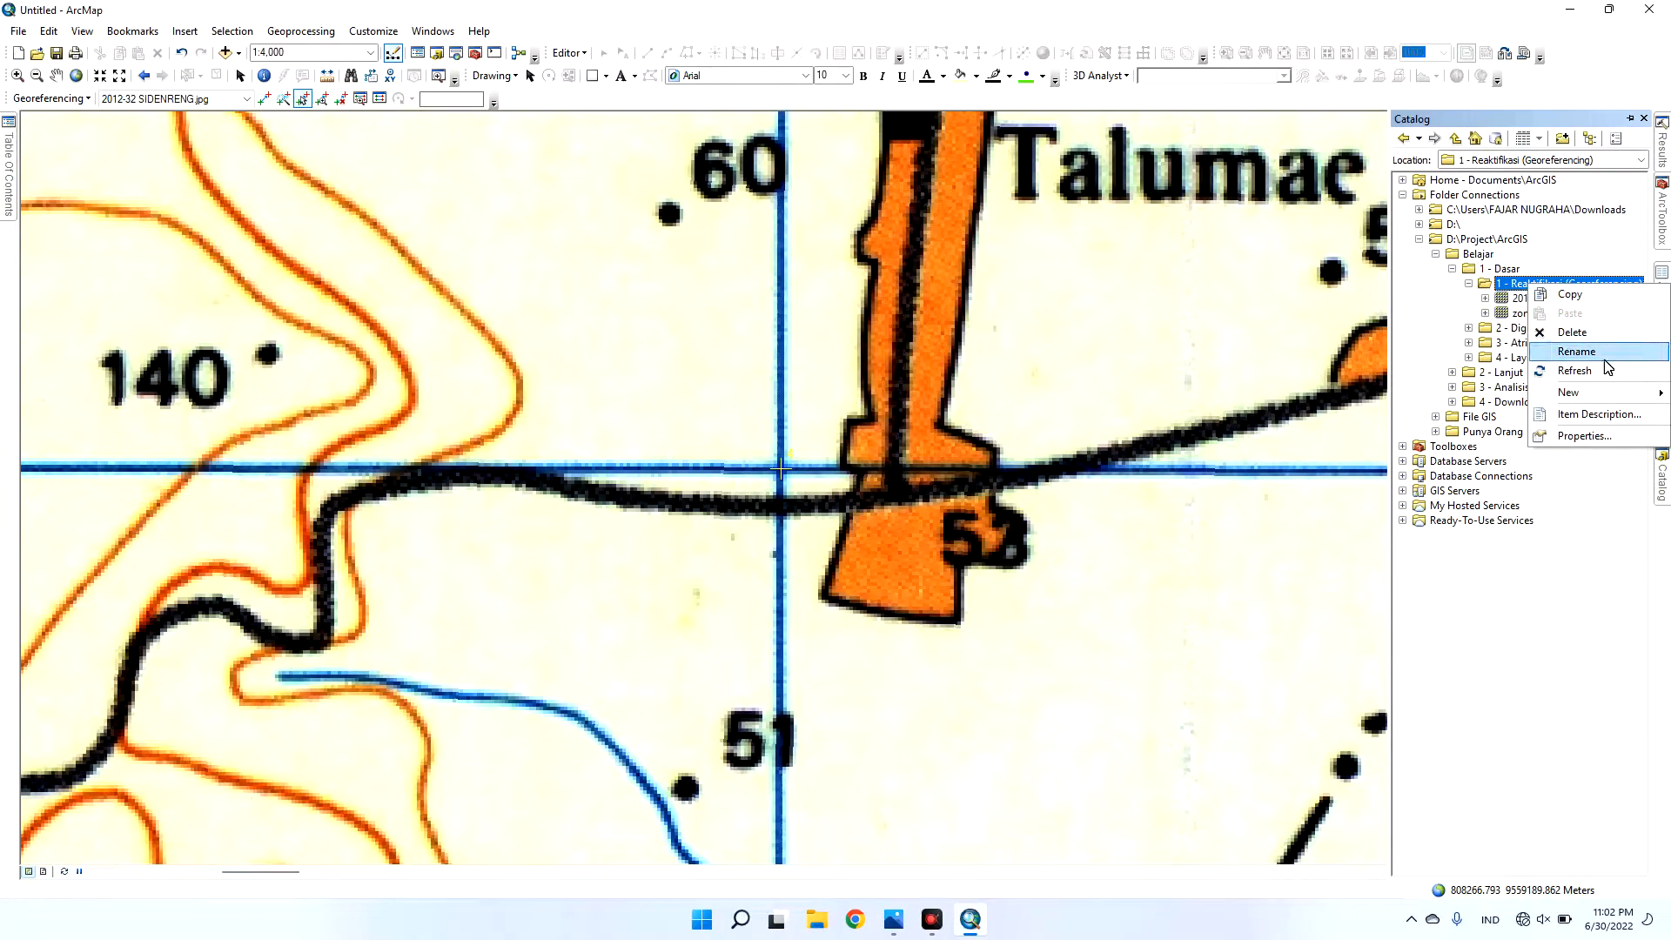
pyautogui.click(1575, 371)
# - Add the rectified raster 2012-32 SIDENRENG1.tif from the catalog to the map beneath the 2012-32 SIDENRENG.jpg layer
pyautogui.click(1602, 315)
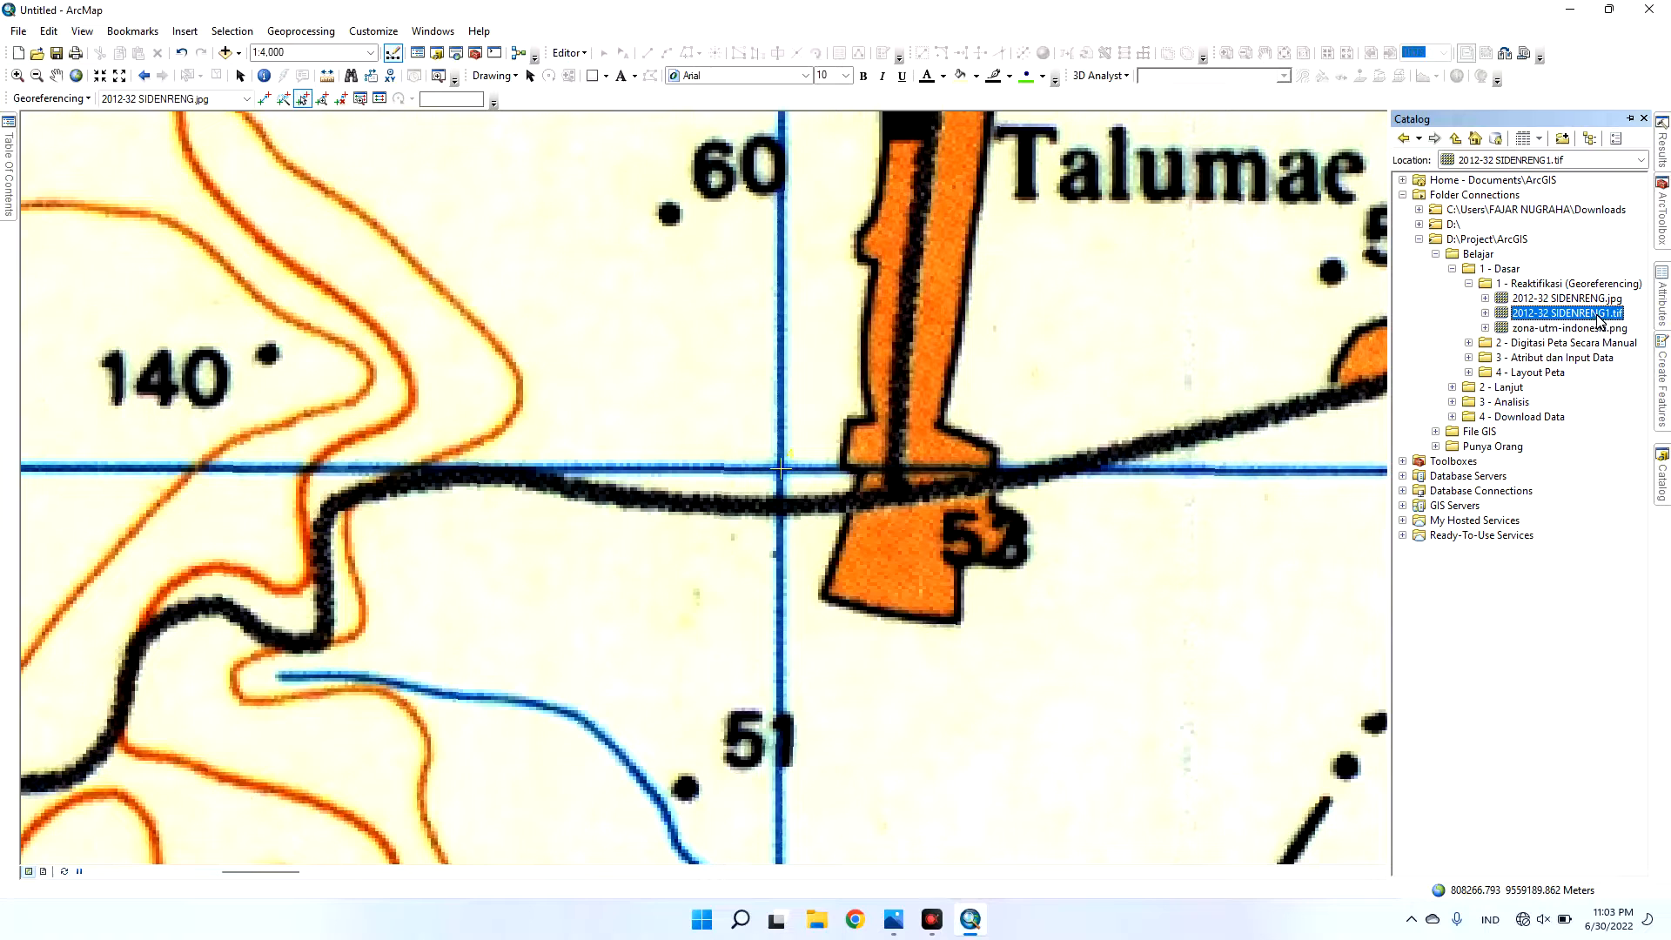
pyautogui.moveTo(1599, 322); pyautogui.dragTo(142, 268)
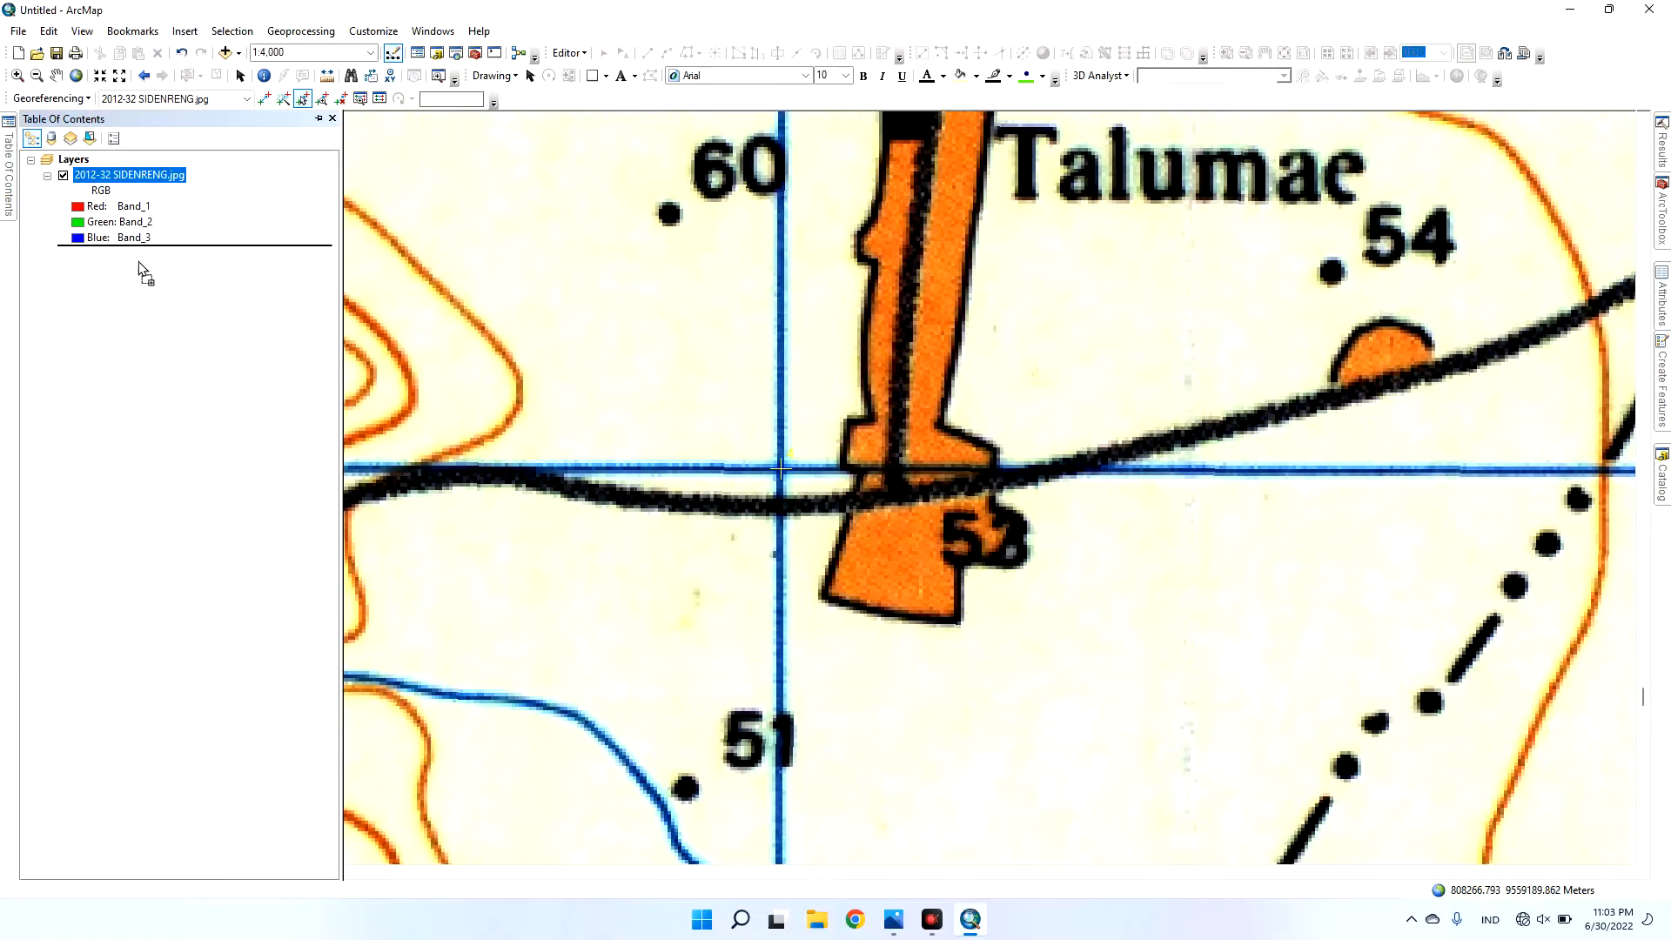
# - Examine the extent and spatial reference in the layer properties of 2012-32 SIDENRENG1.tif, leaving the properties unchanged
pyautogui.rightClick(127, 256)
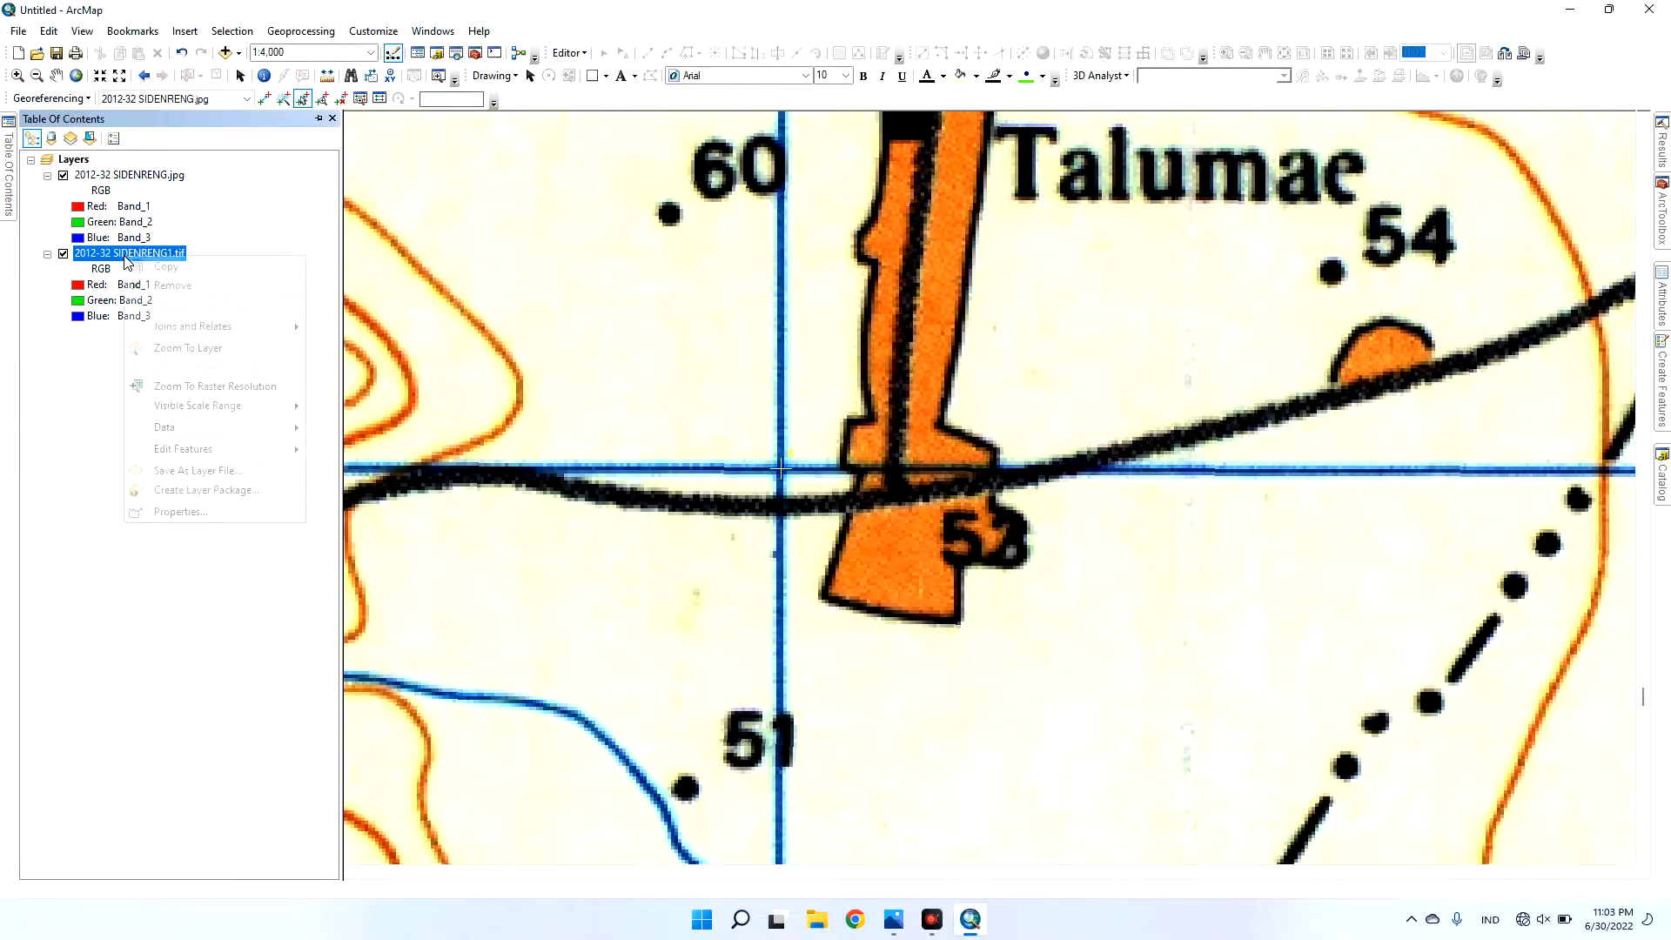
pyautogui.click(178, 512)
pyautogui.scroll(-5, 723, 398)
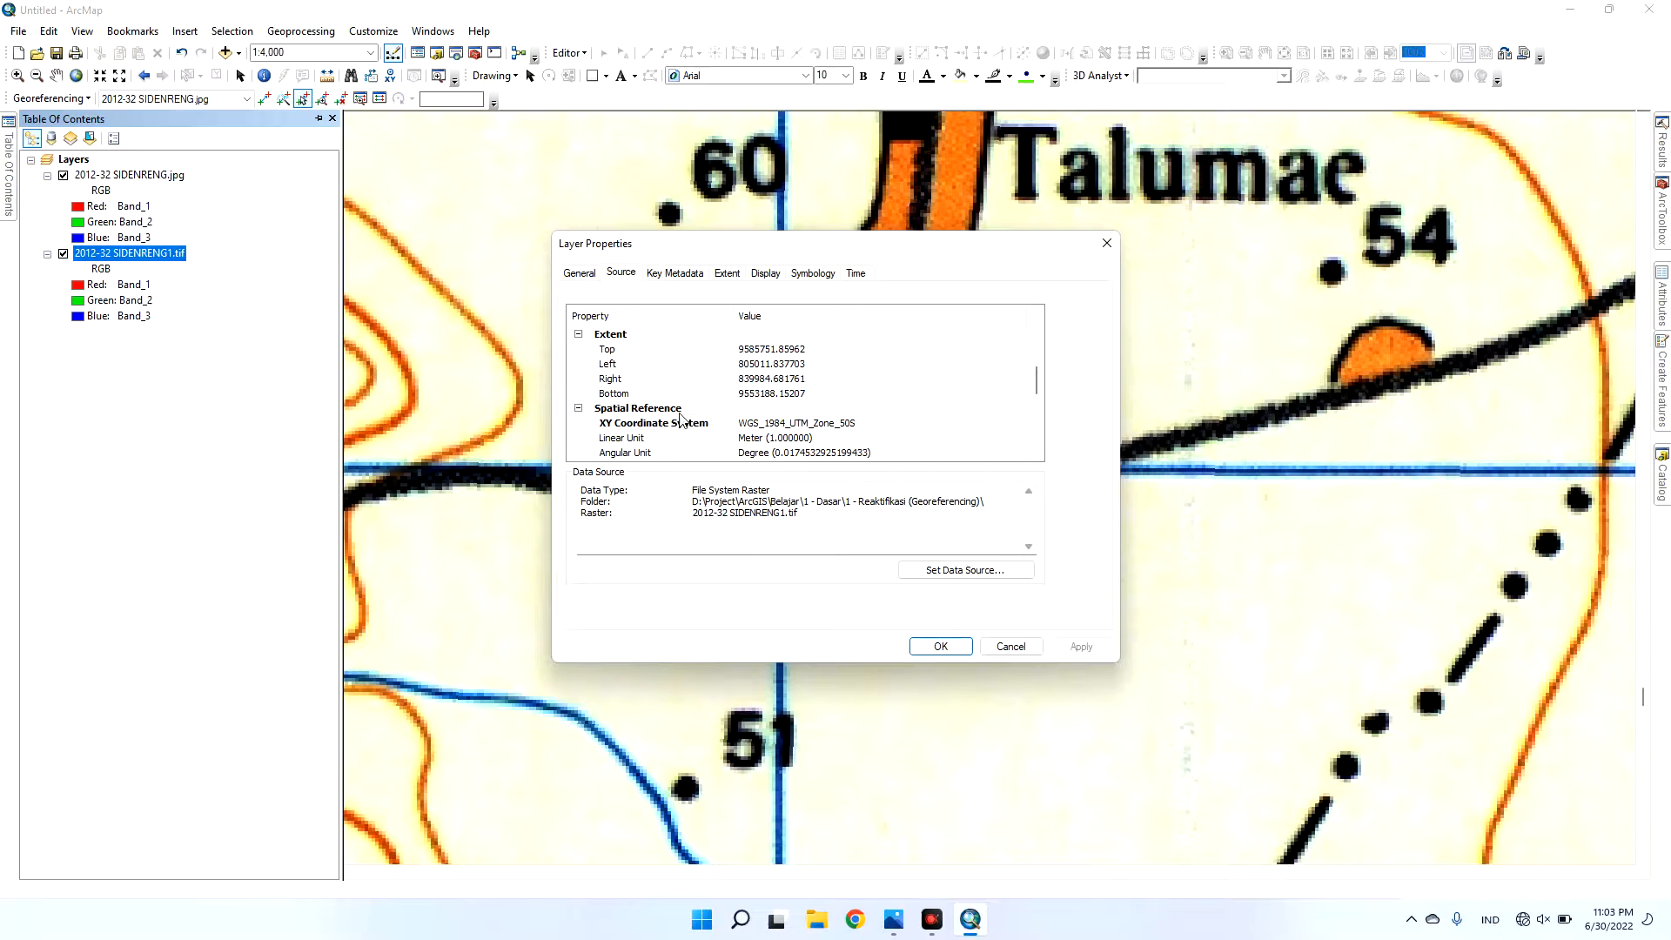
pyautogui.click(684, 411)
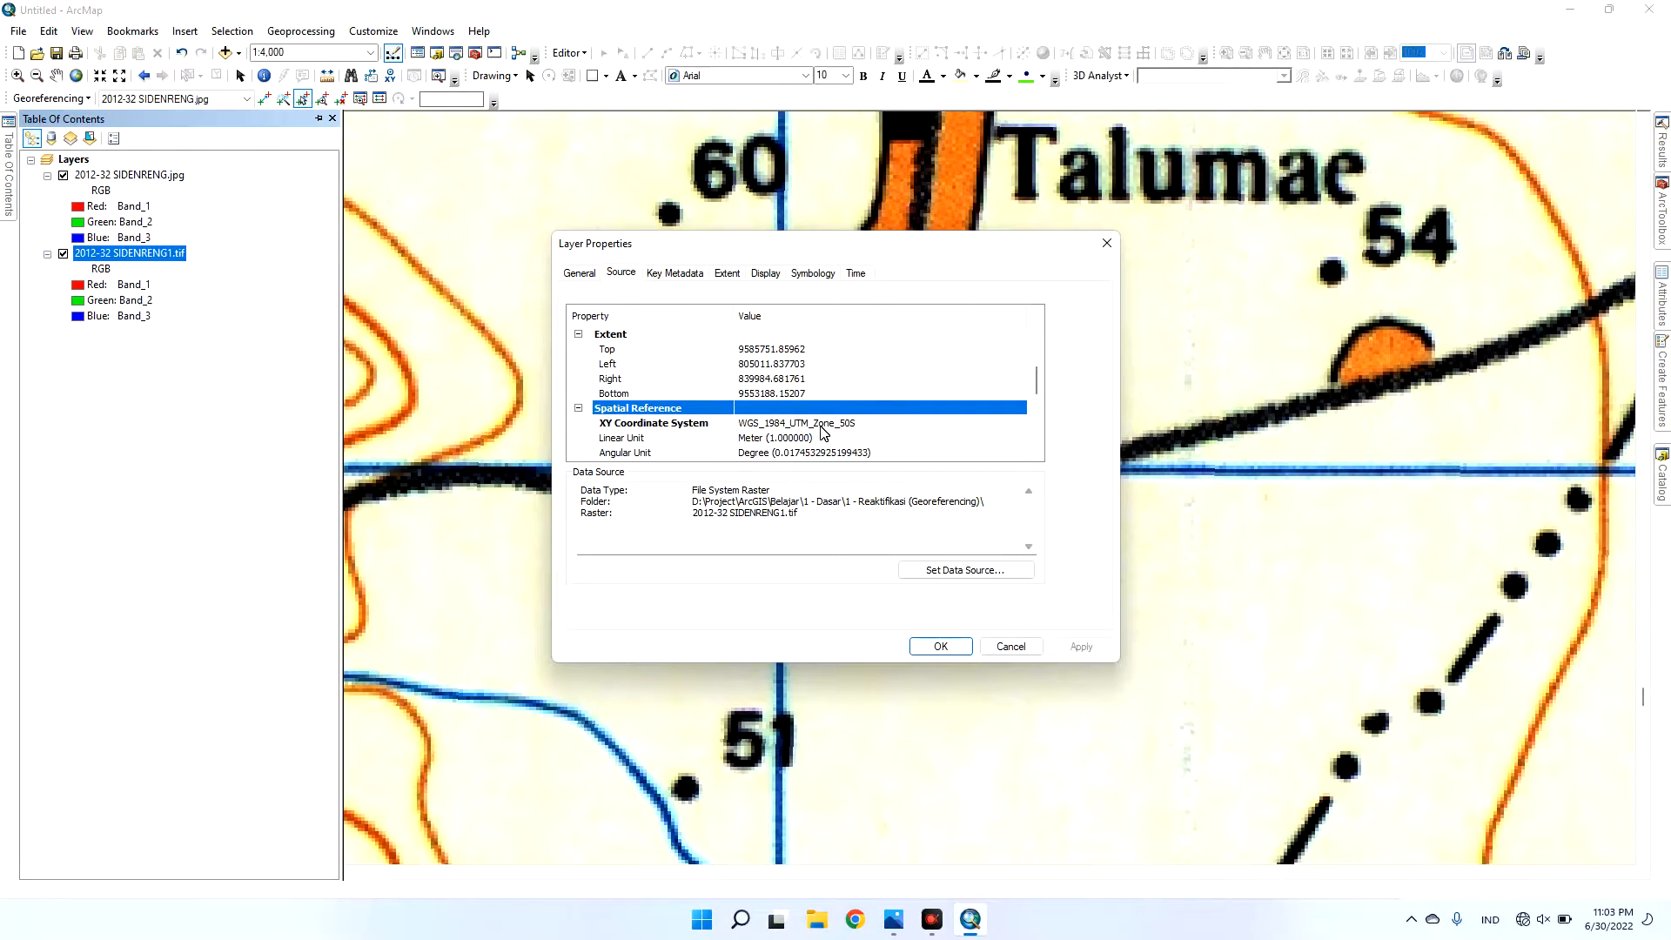
pyautogui.scroll(-1, 825, 433)
pyautogui.click(1009, 645)
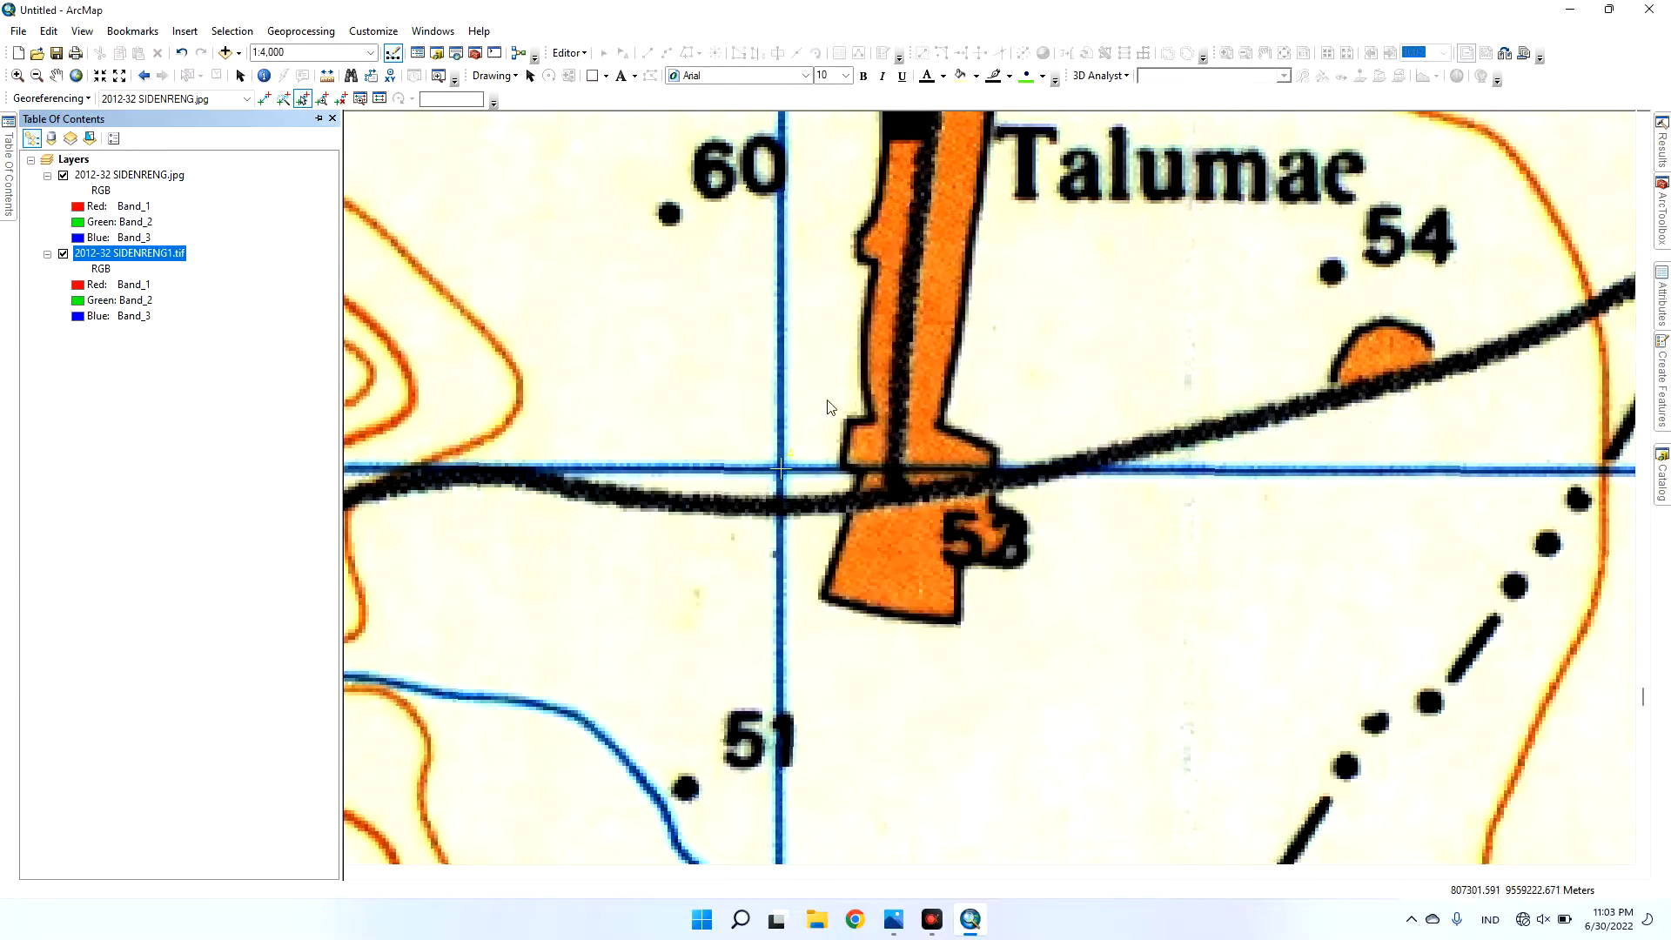
# - Update the georeferencing of the original 2012-32 SIDENRENG.jpg layer to store its transformation
pyautogui.keyDown('ctrl'); pyautogui.click(124, 178); pyautogui.keyUp('ctrl')
pyautogui.click(68, 98)
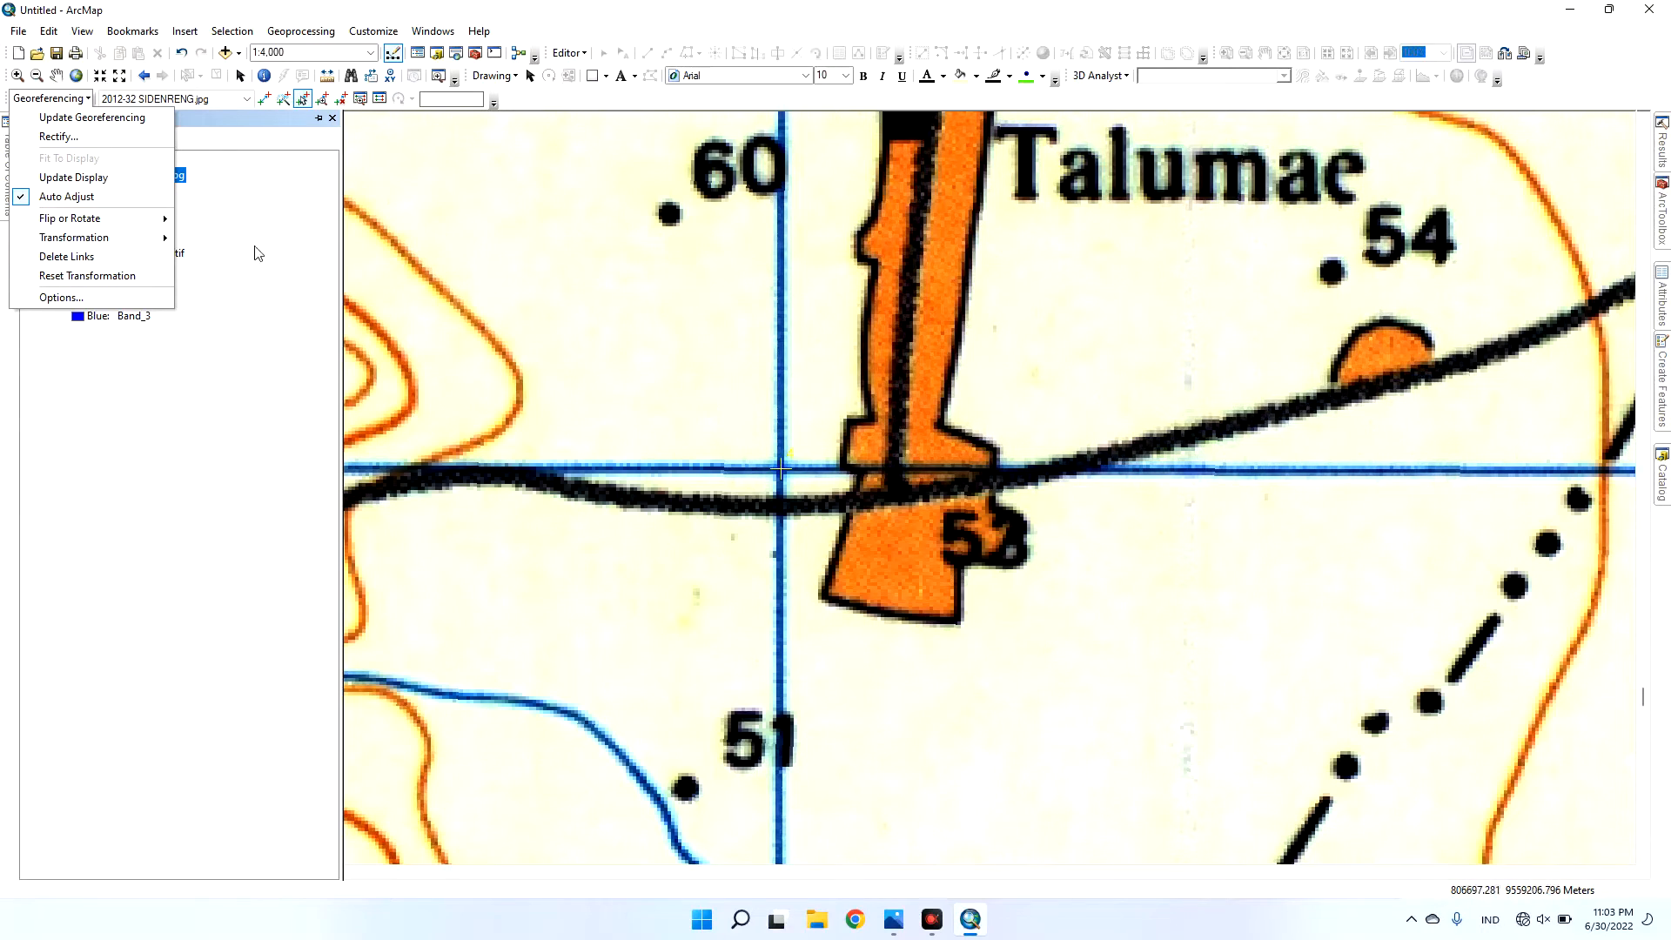
pyautogui.click(131, 120)
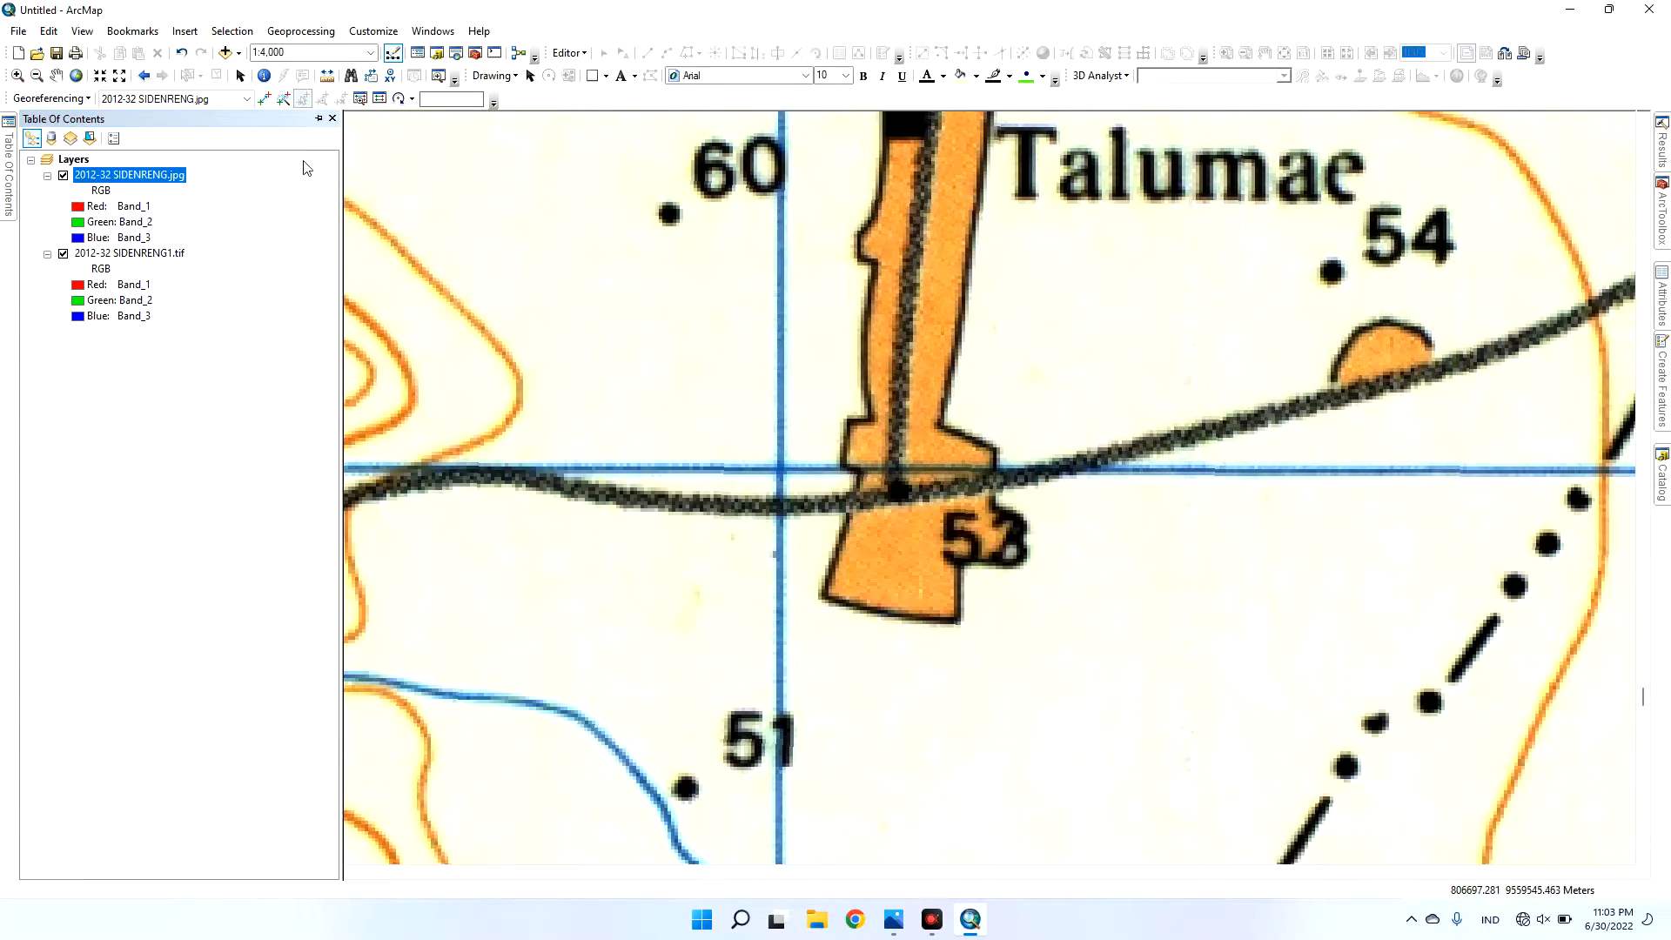
# - Examine the spatial reference in the layer properties of 2012-32 SIDENRENG.jpg, declining to compute a histogram
pyautogui.rightClick(152, 180)
pyautogui.click(274, 423)
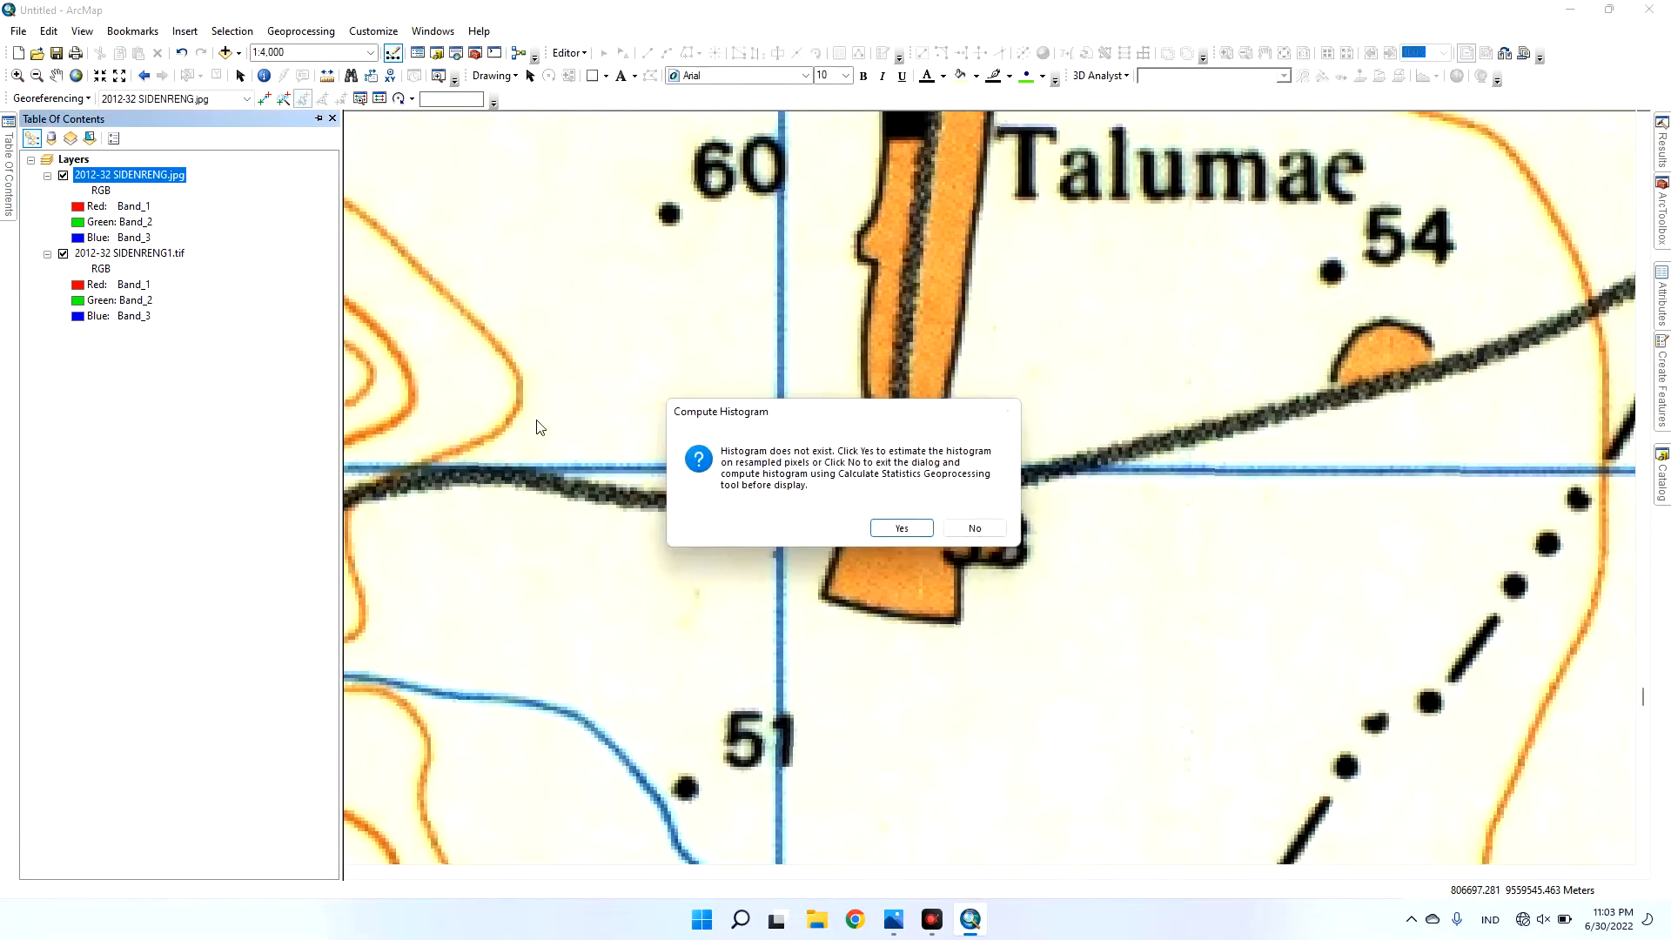
pyautogui.click(975, 528)
pyautogui.scroll(-3, 802, 394)
pyautogui.scroll(-3, 802, 394)
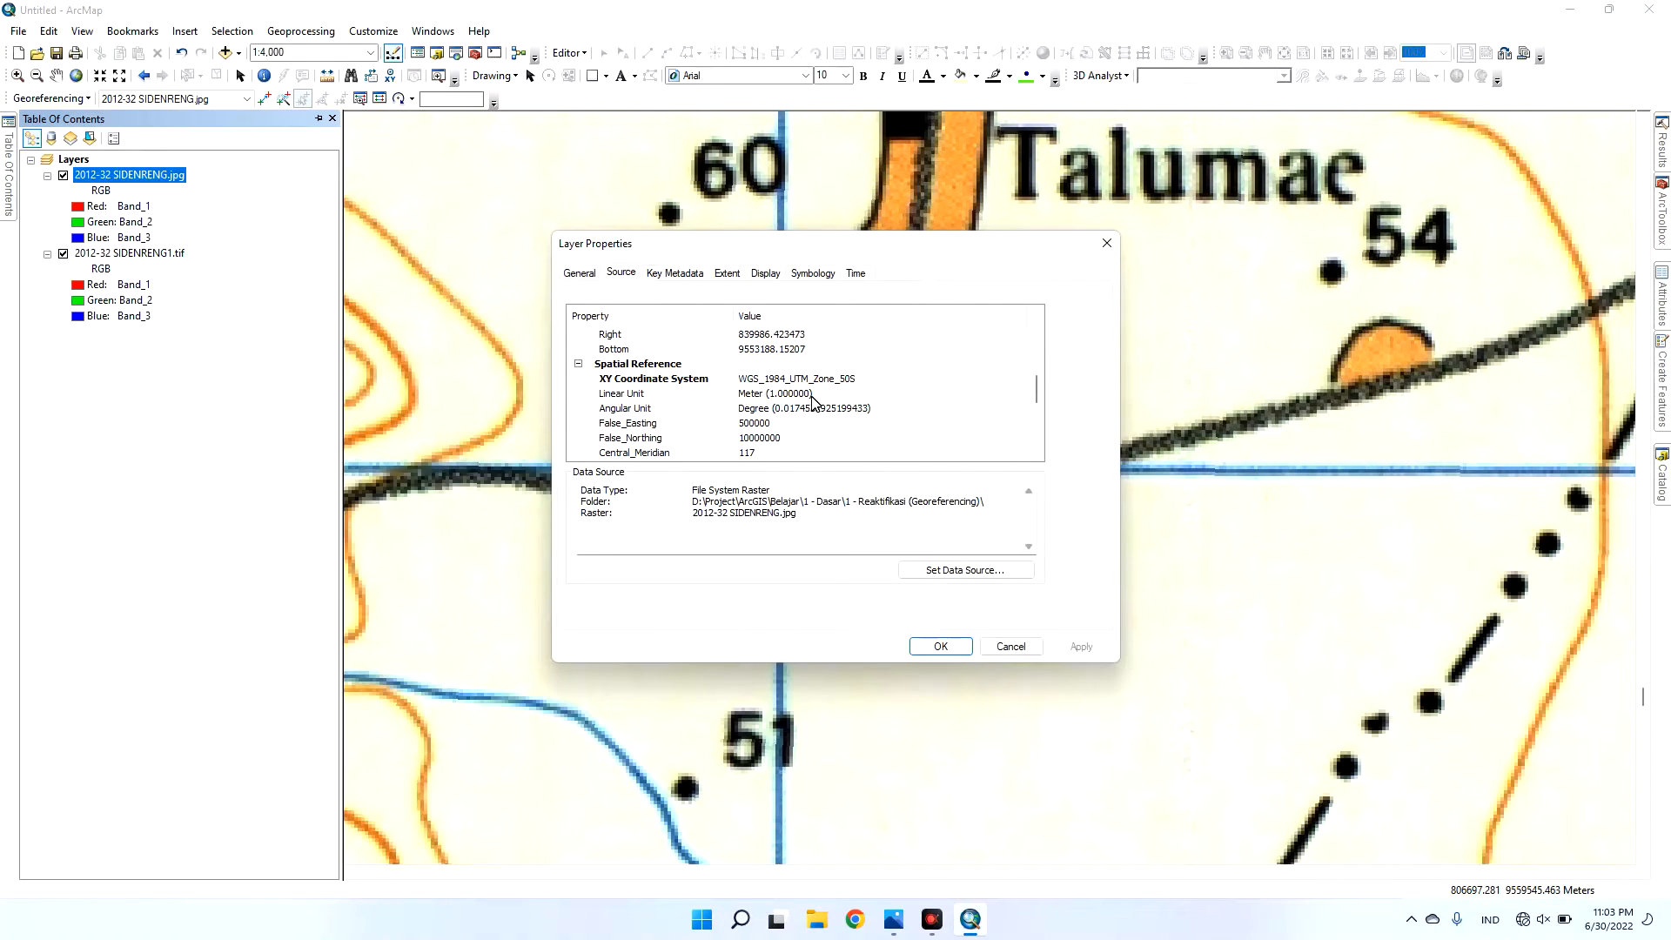
pyautogui.click(609, 365)
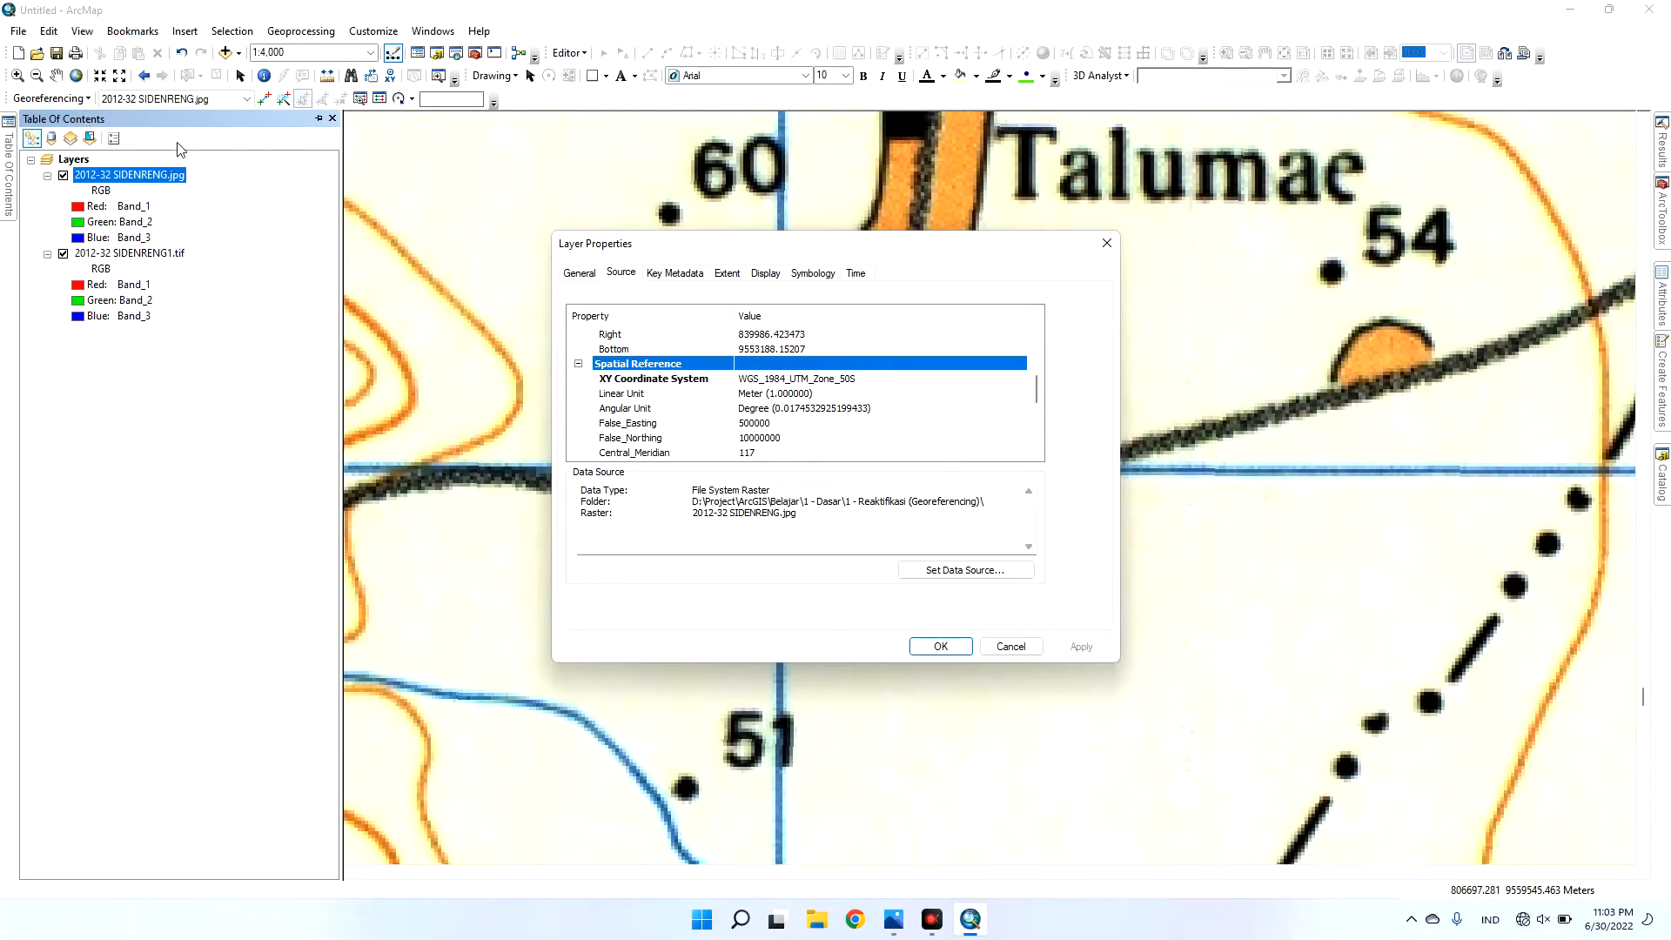
pyautogui.click(1010, 647)
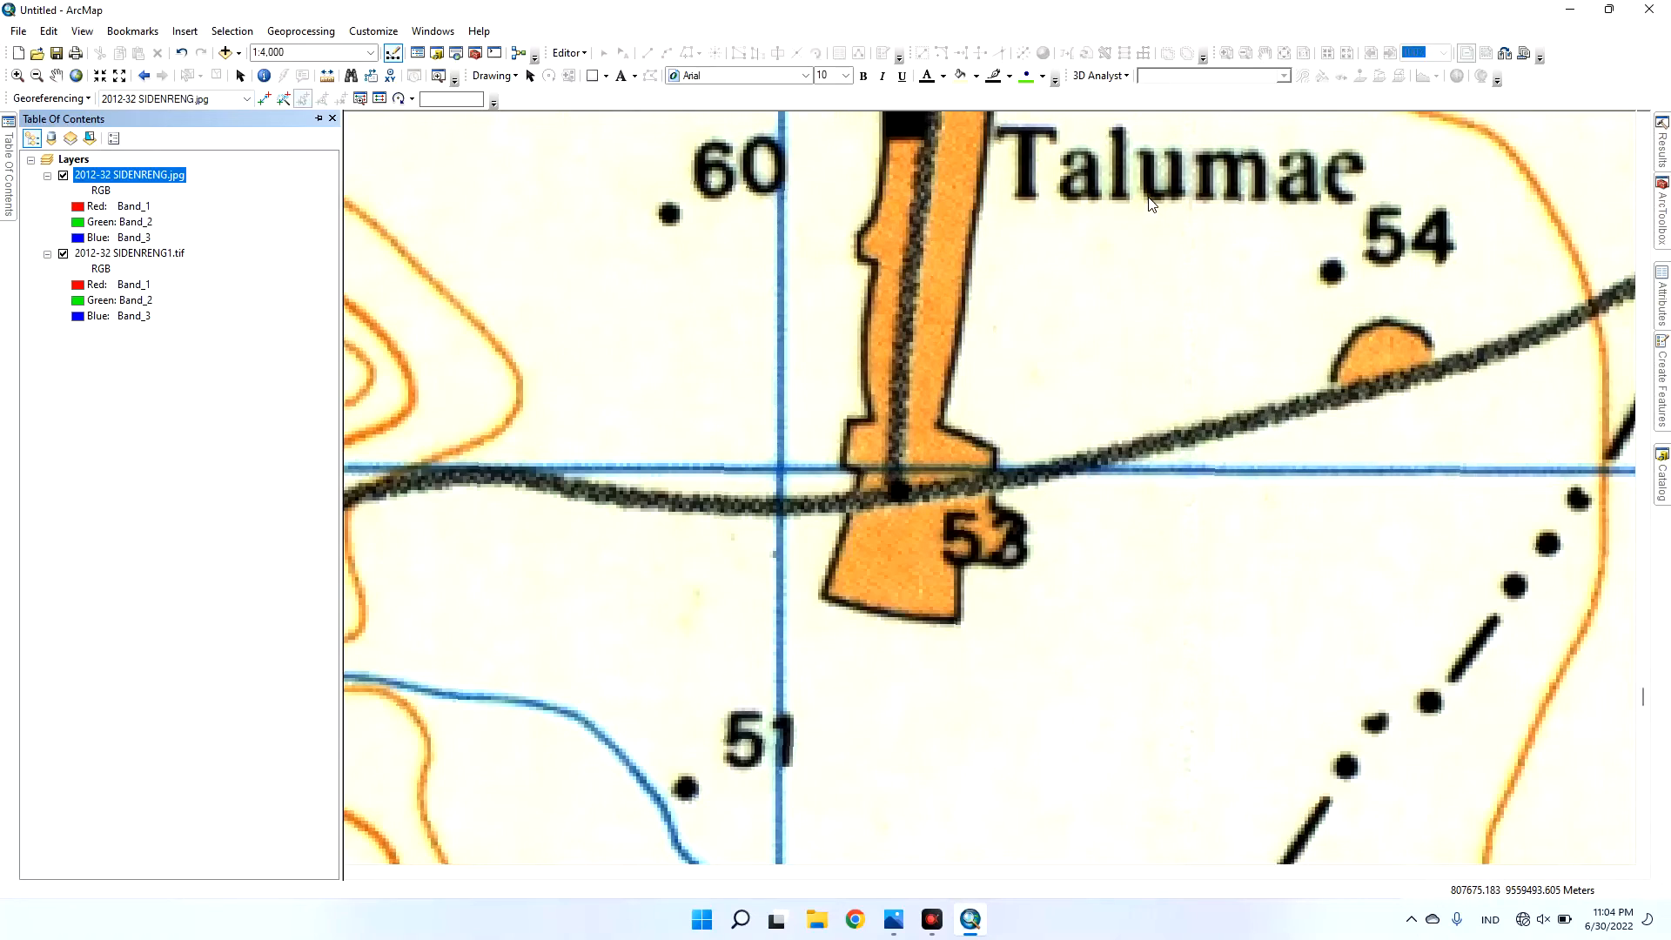
pyautogui.scroll(5, 1238, 328)
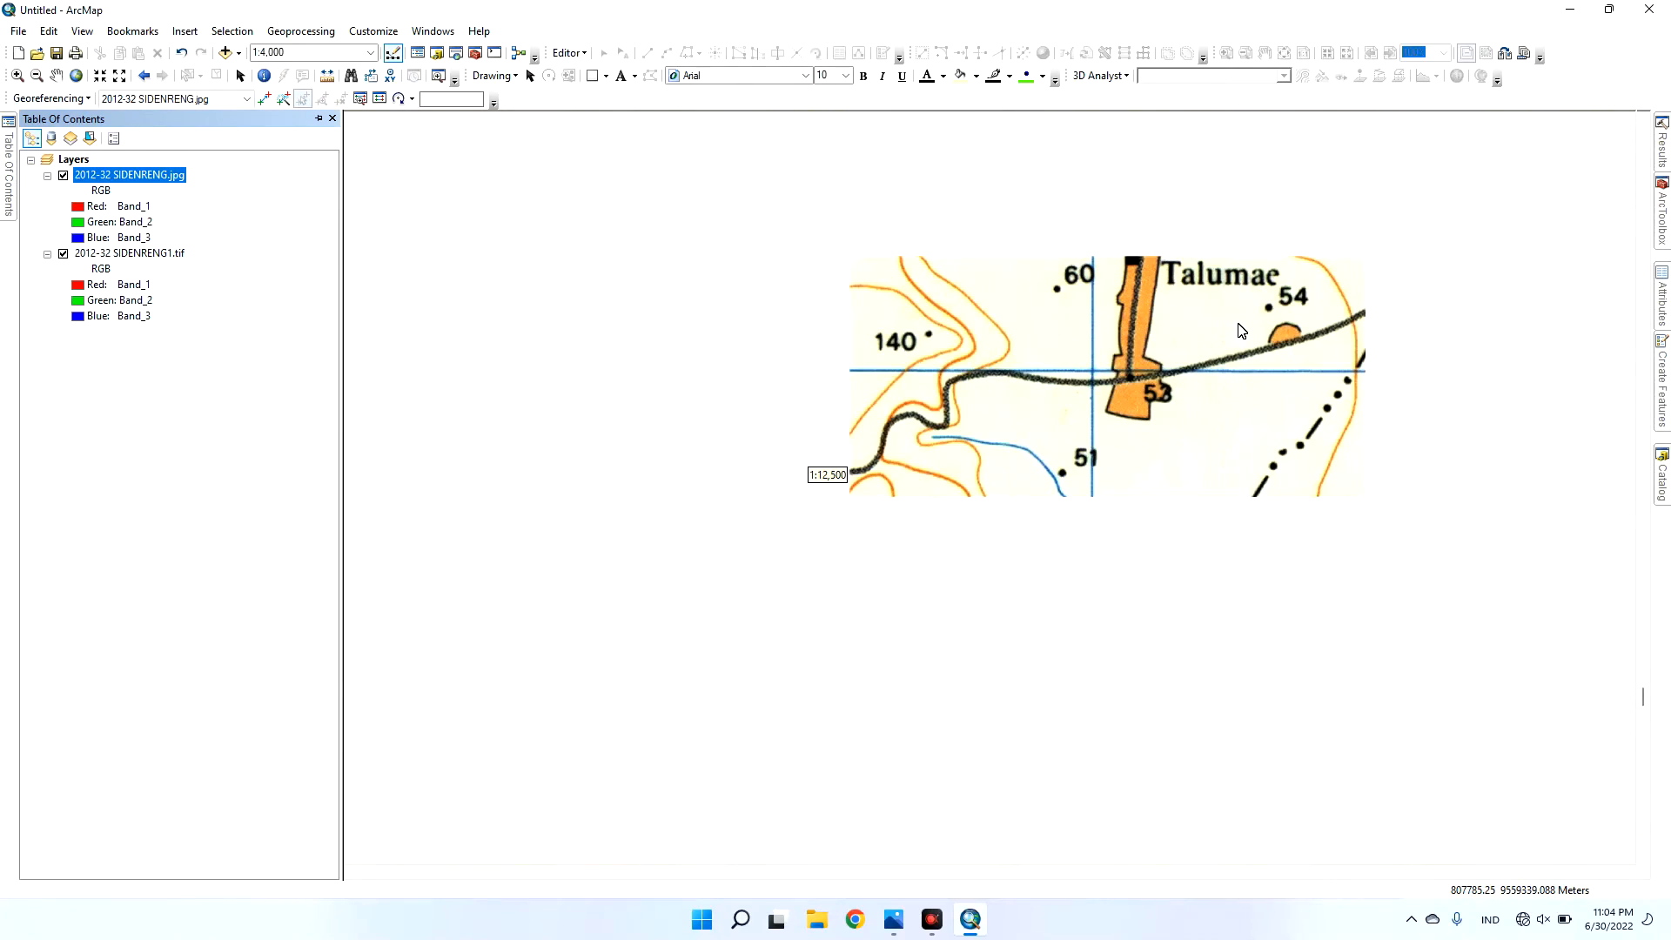